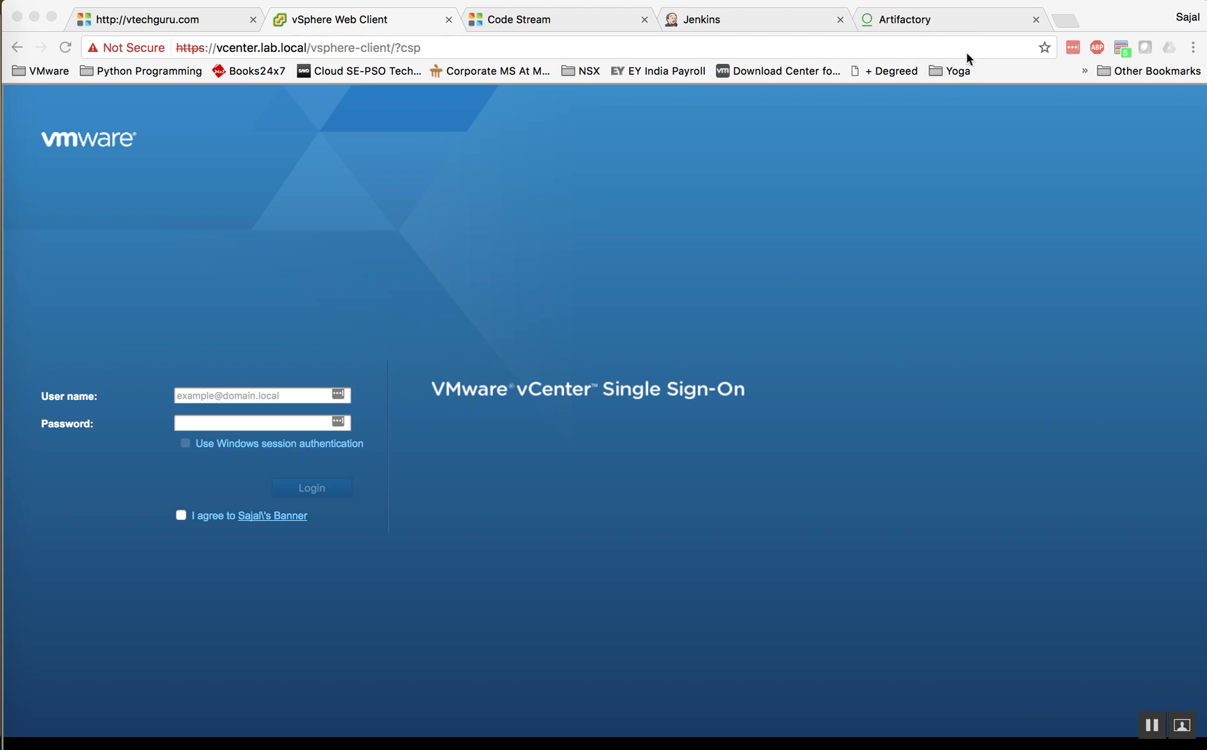
Step: Show the Artifactory home page serving 48 artifacts, then bring the remote server's bin folder window forward
click(947, 26)
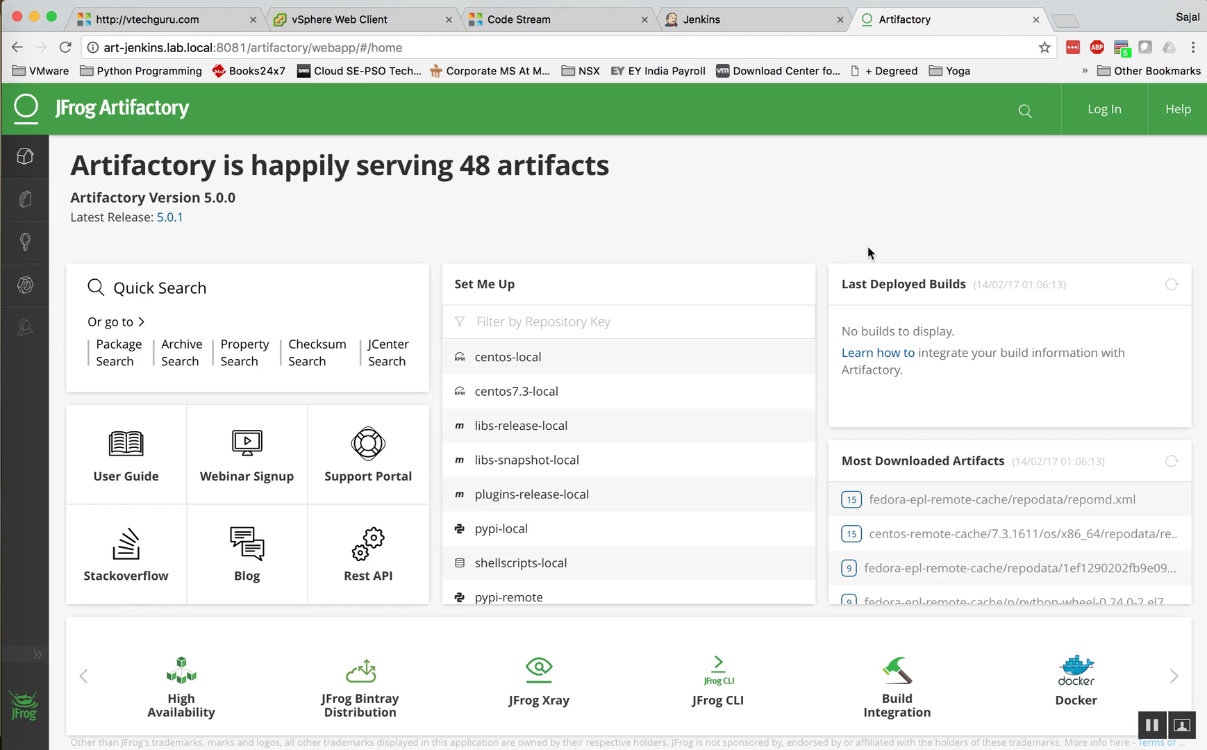
mouse_move(4, 534)
mouse_move(7, 586)
click(343, 596)
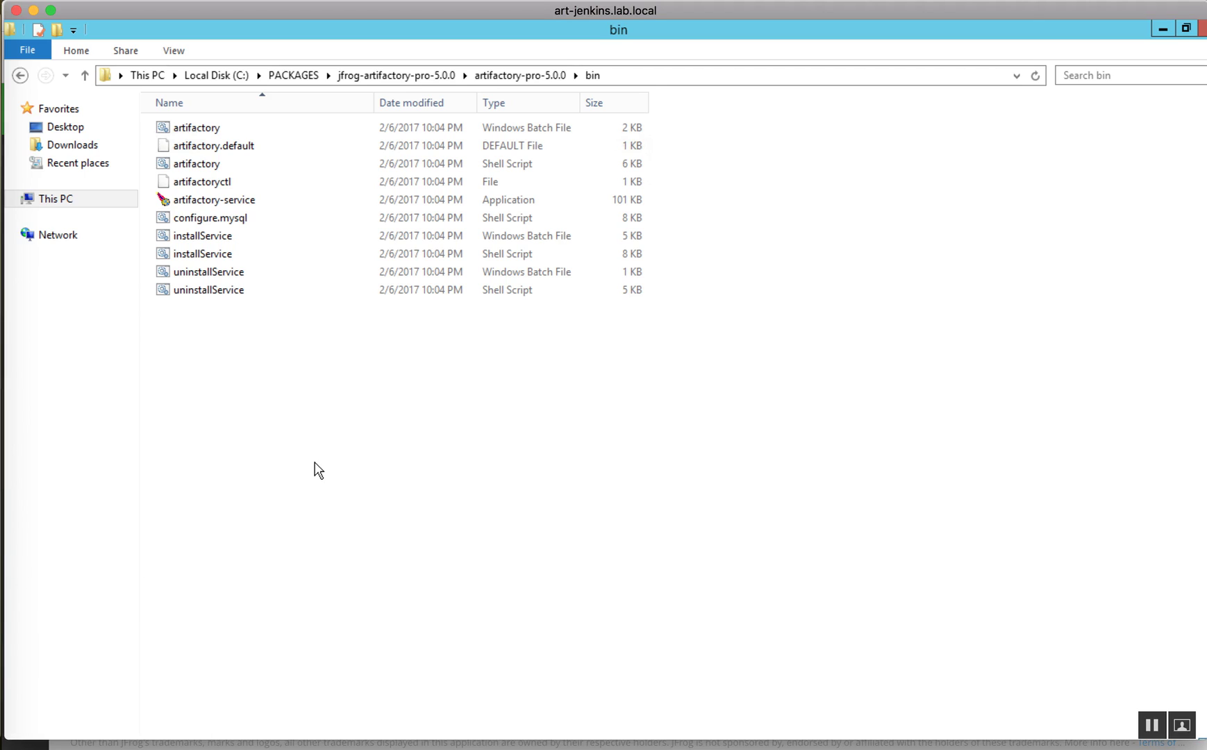
Step: Reveal the full path of the artifactory-pro-5.0.0 bin folder, then open System information from the Start menu
click(634, 75)
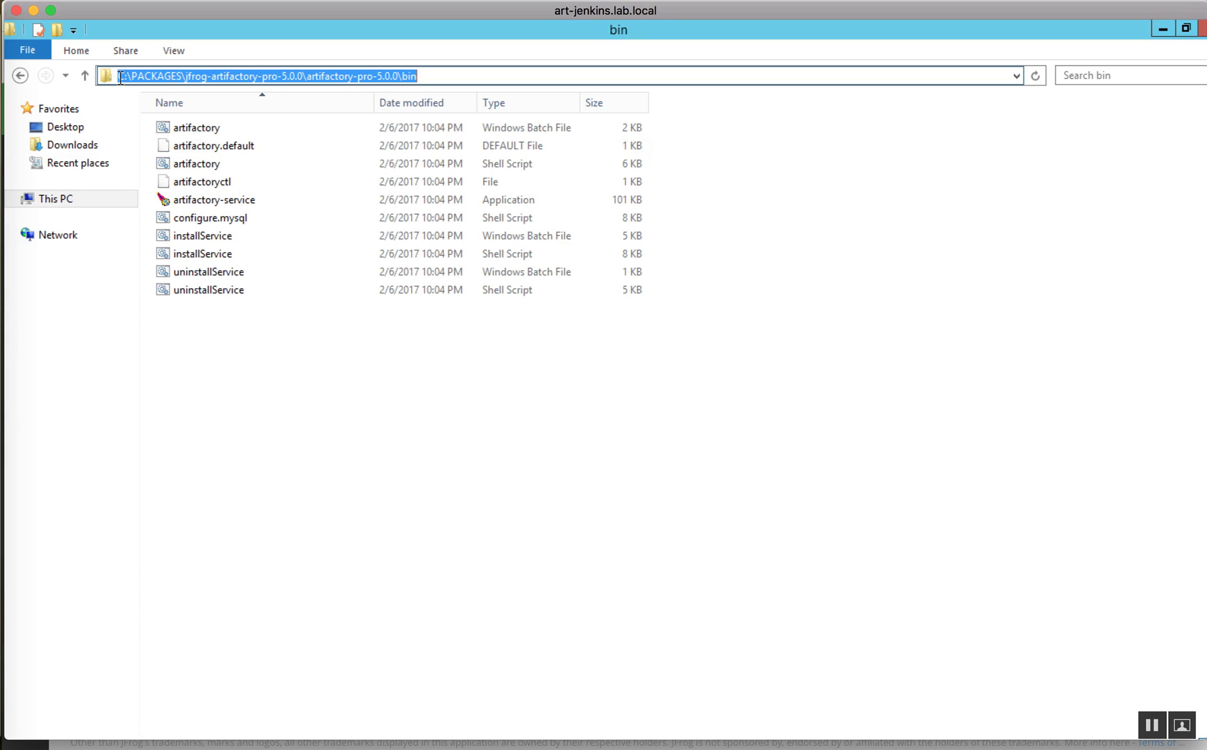
scroll(91, 702, down, 3)
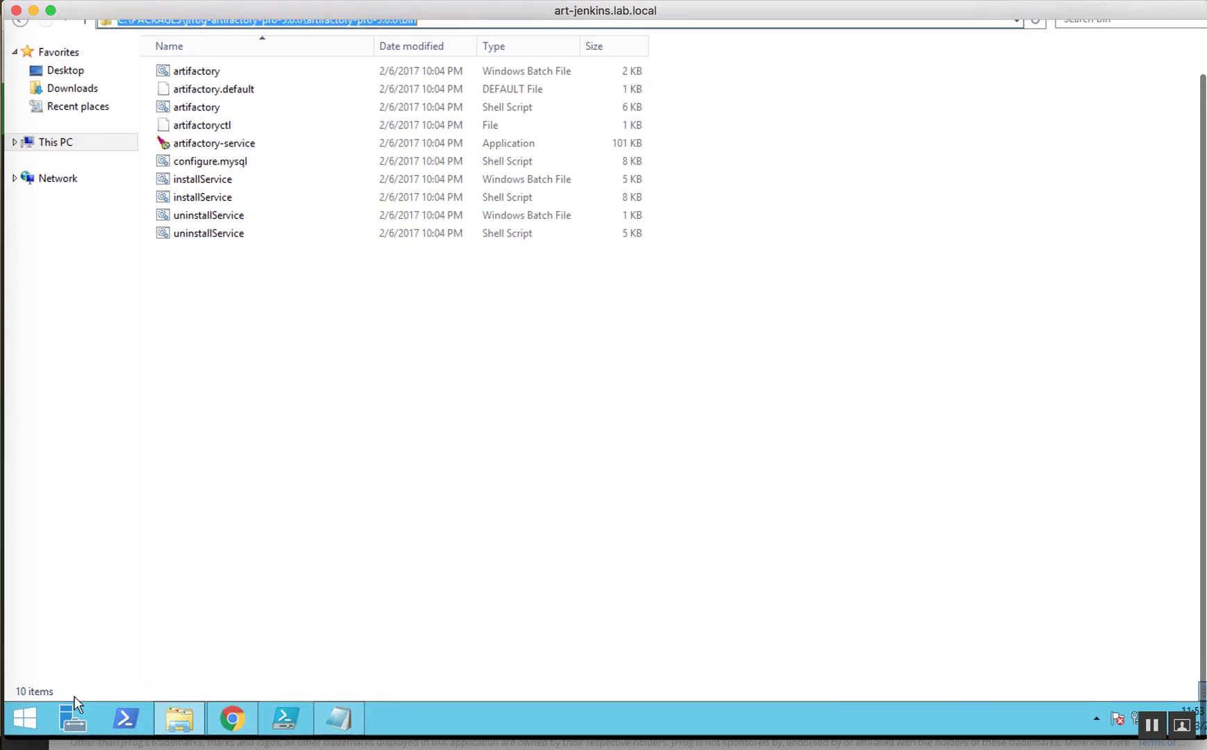
right_click(20, 724)
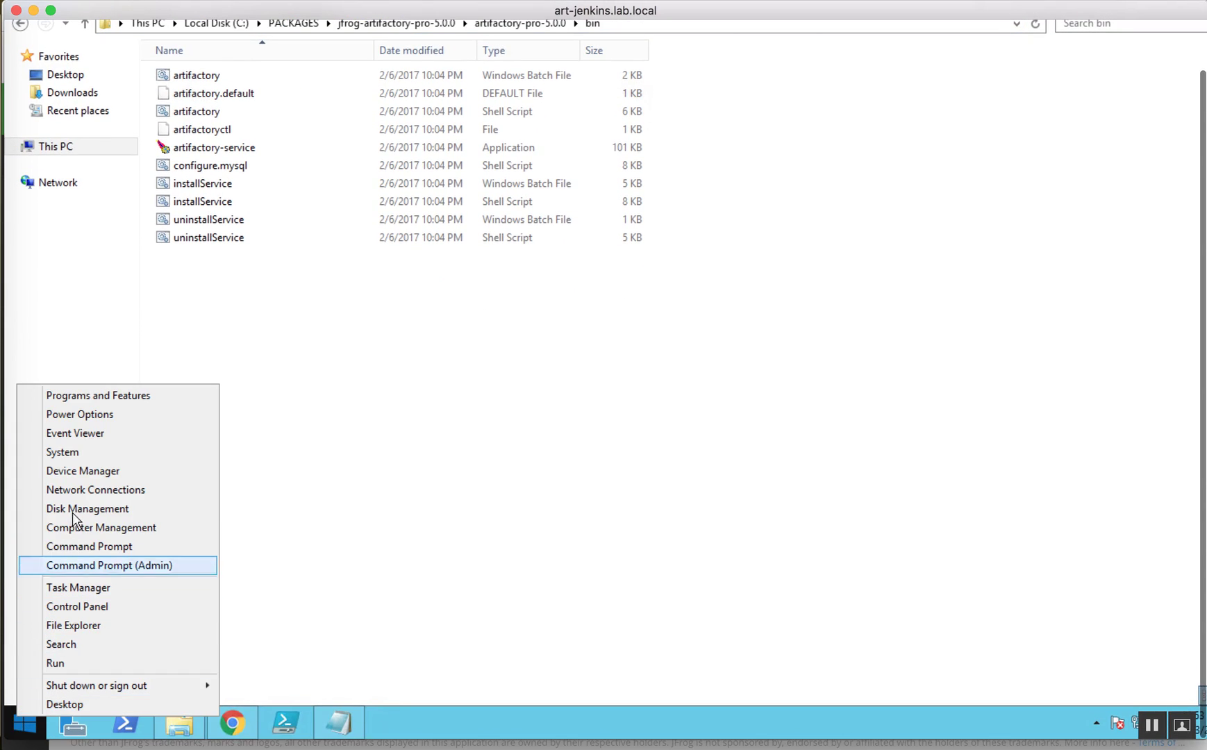
click(83, 453)
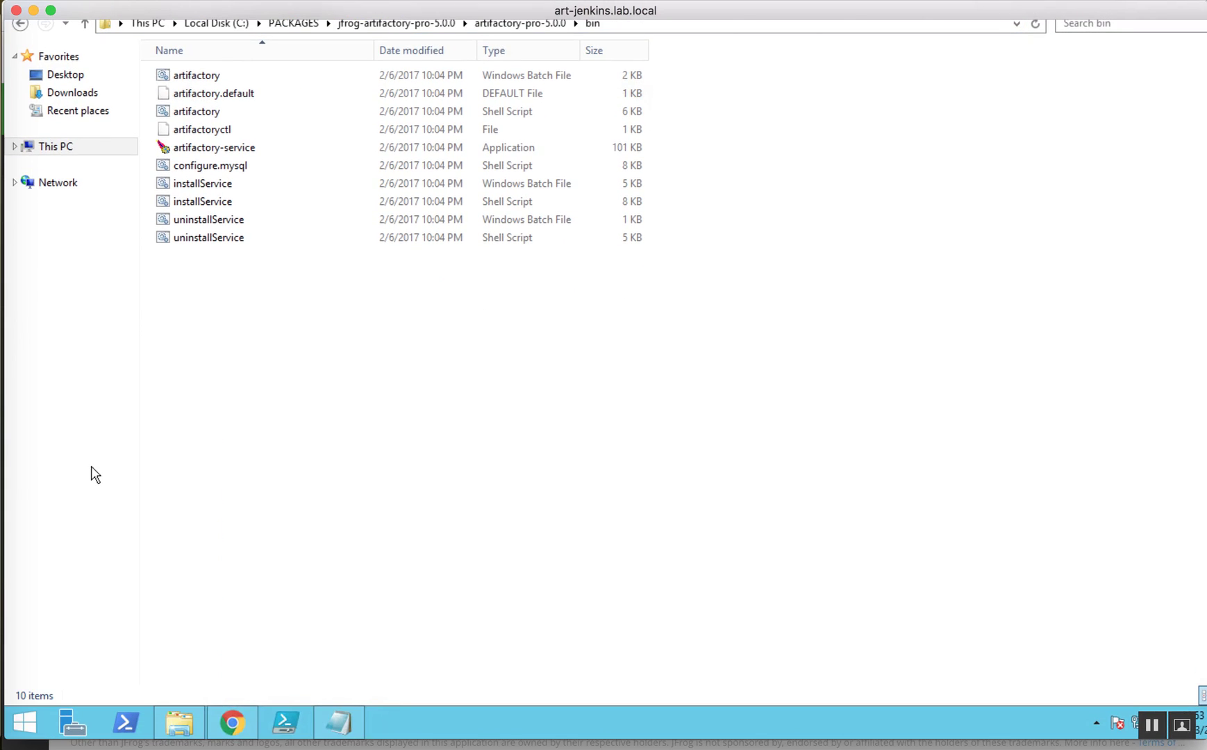
click(348, 238)
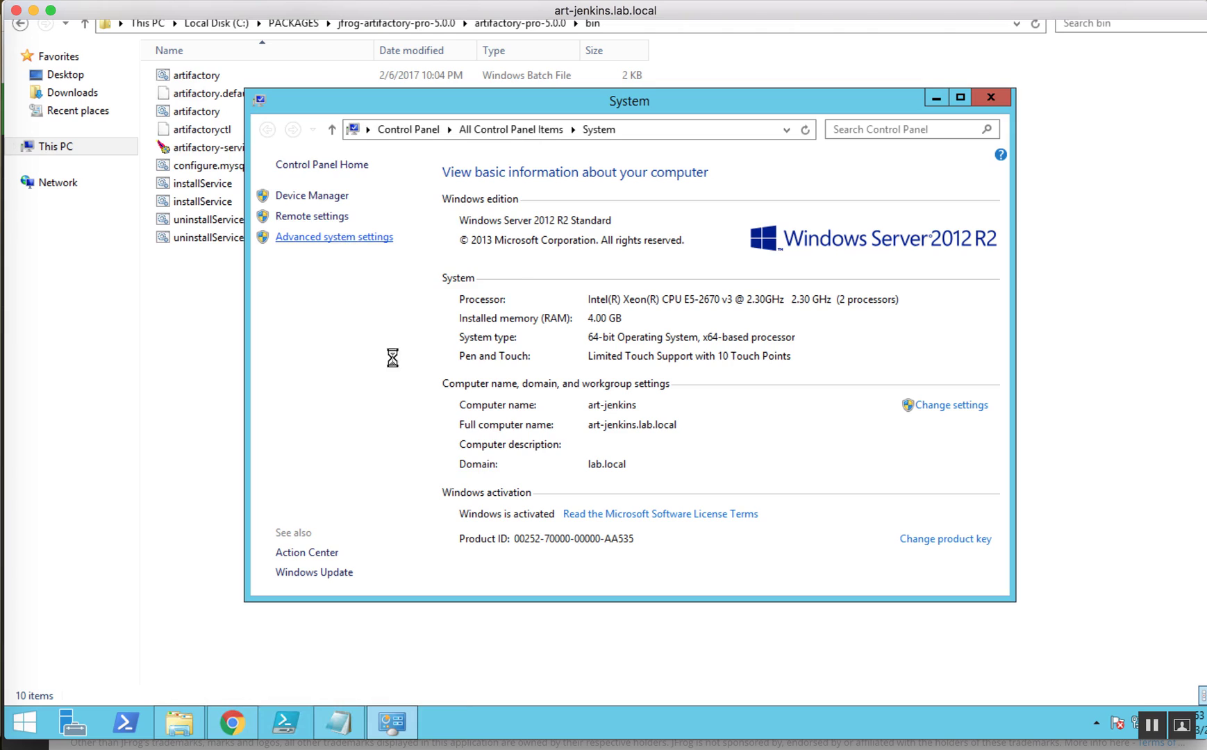
click(421, 459)
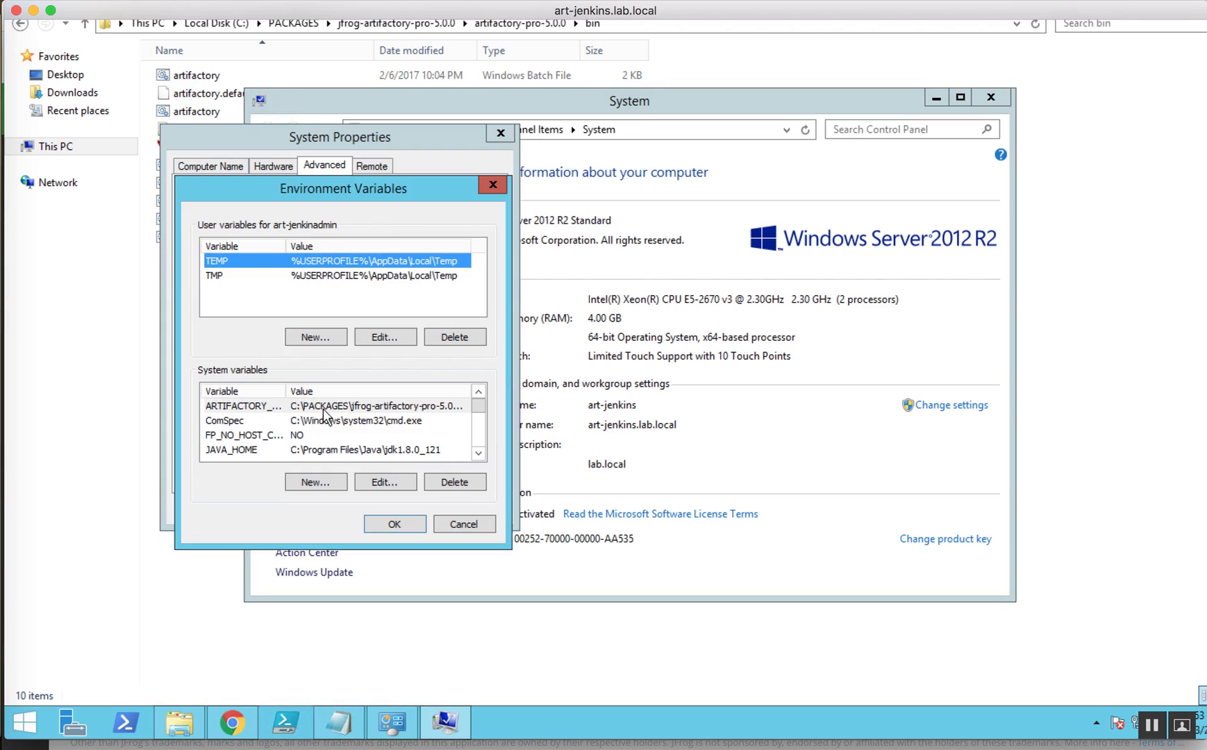
click(280, 407)
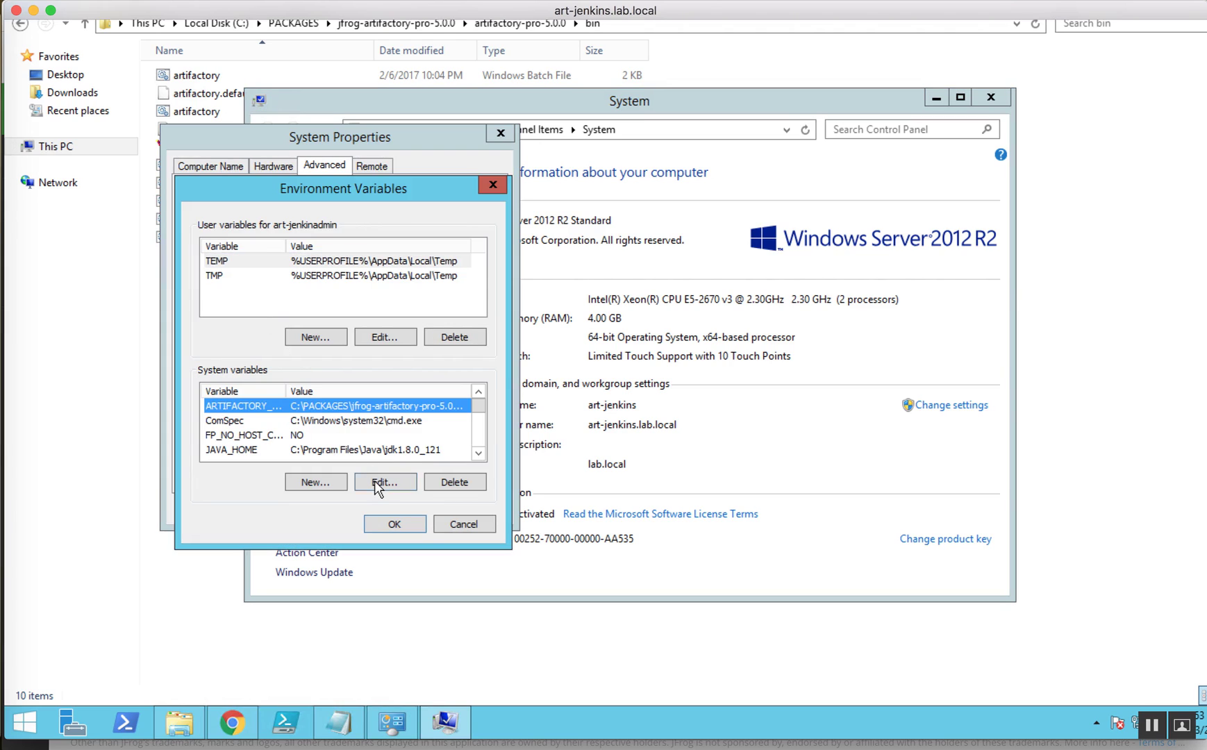
click(379, 482)
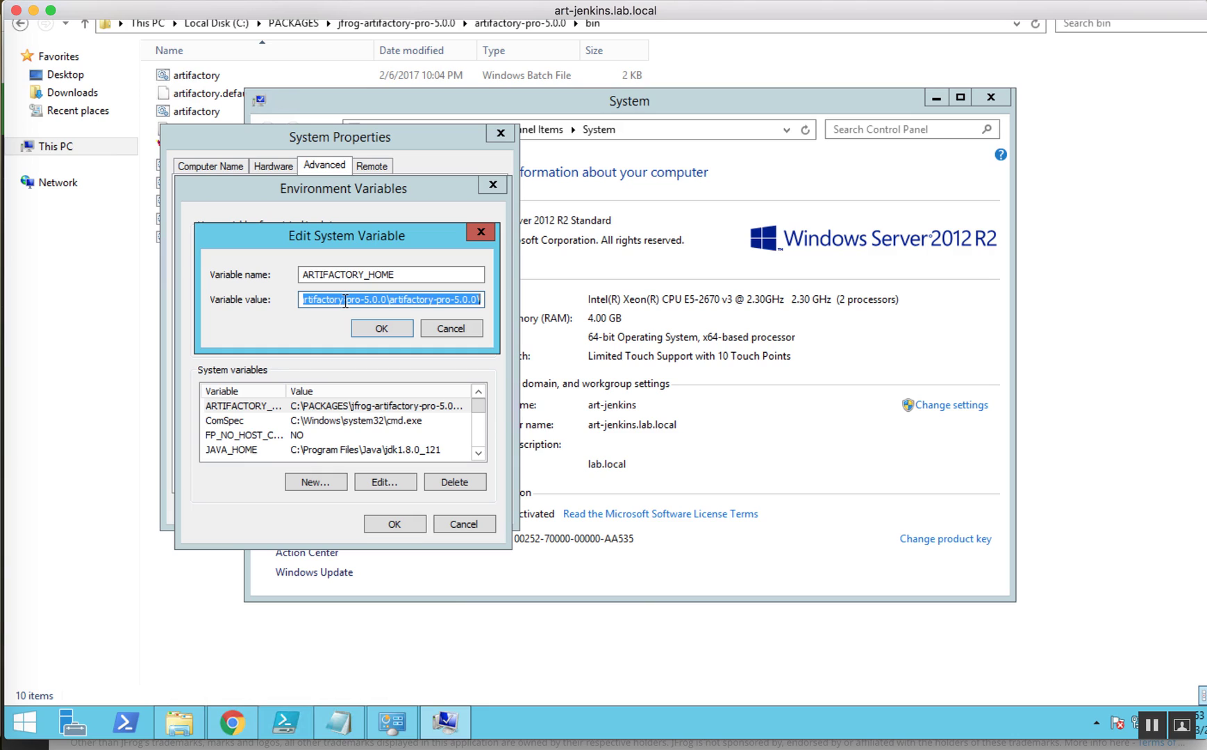
click(446, 329)
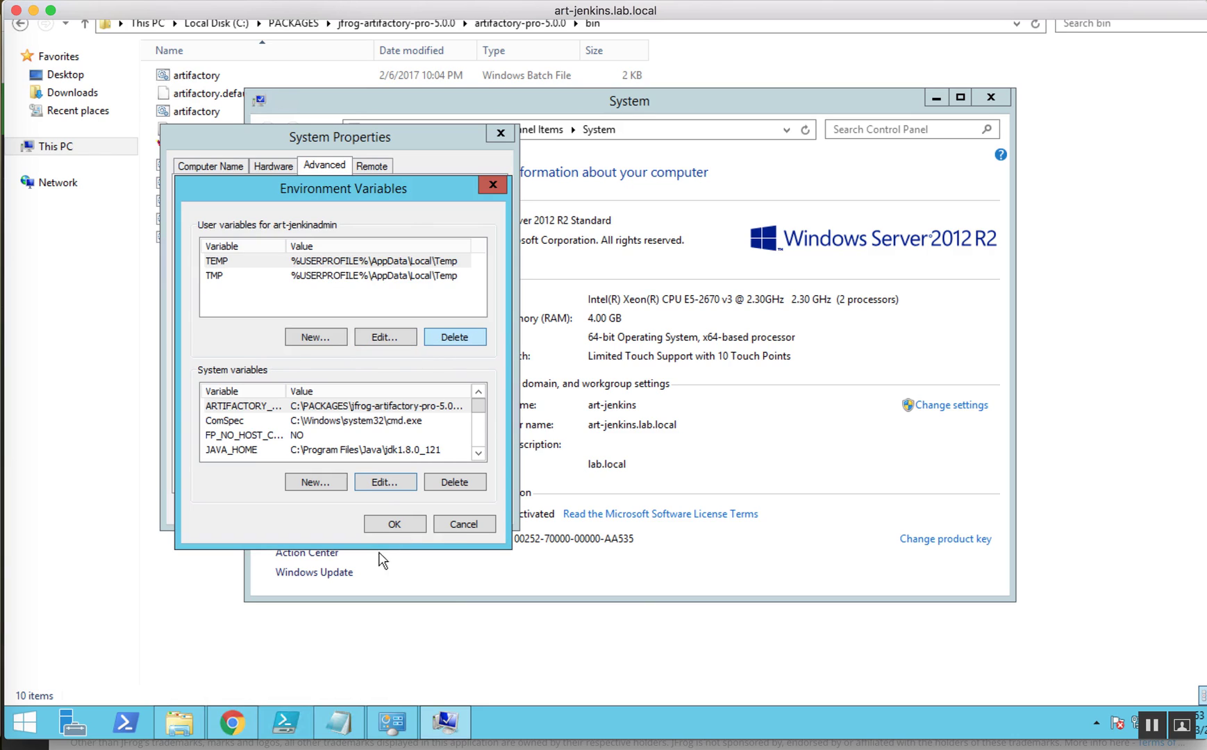
click(450, 523)
click(410, 509)
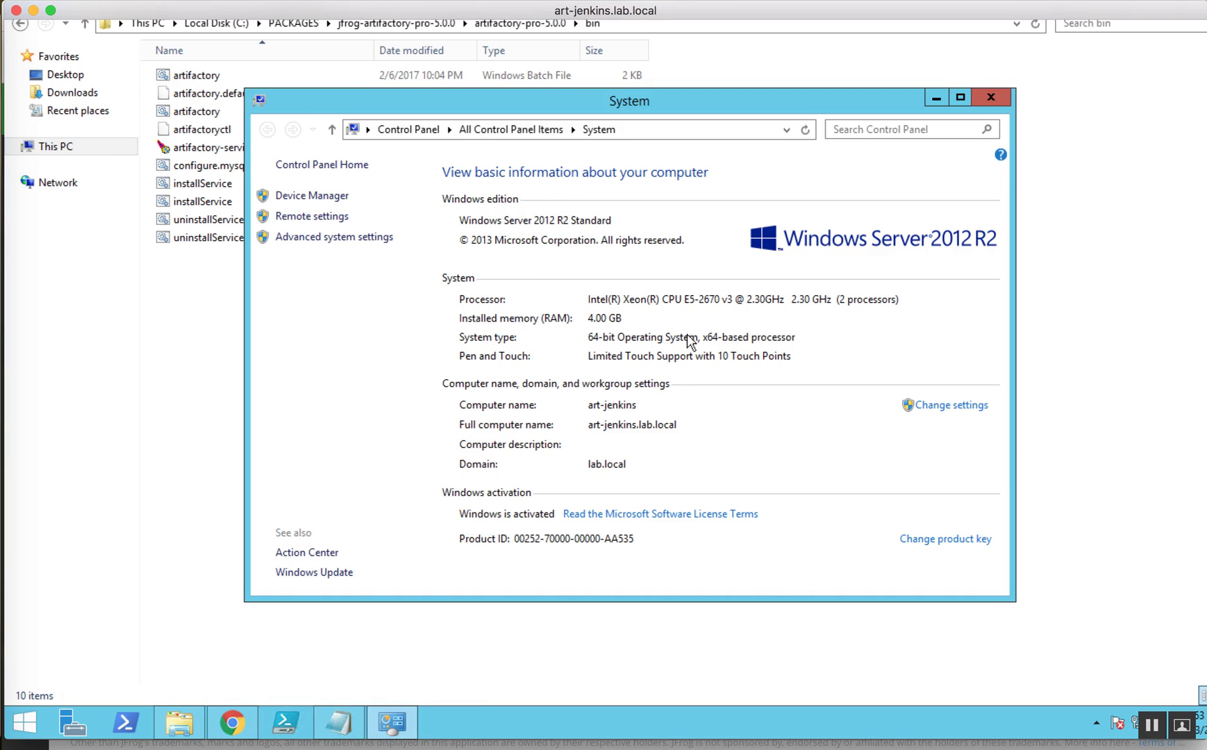
click(991, 98)
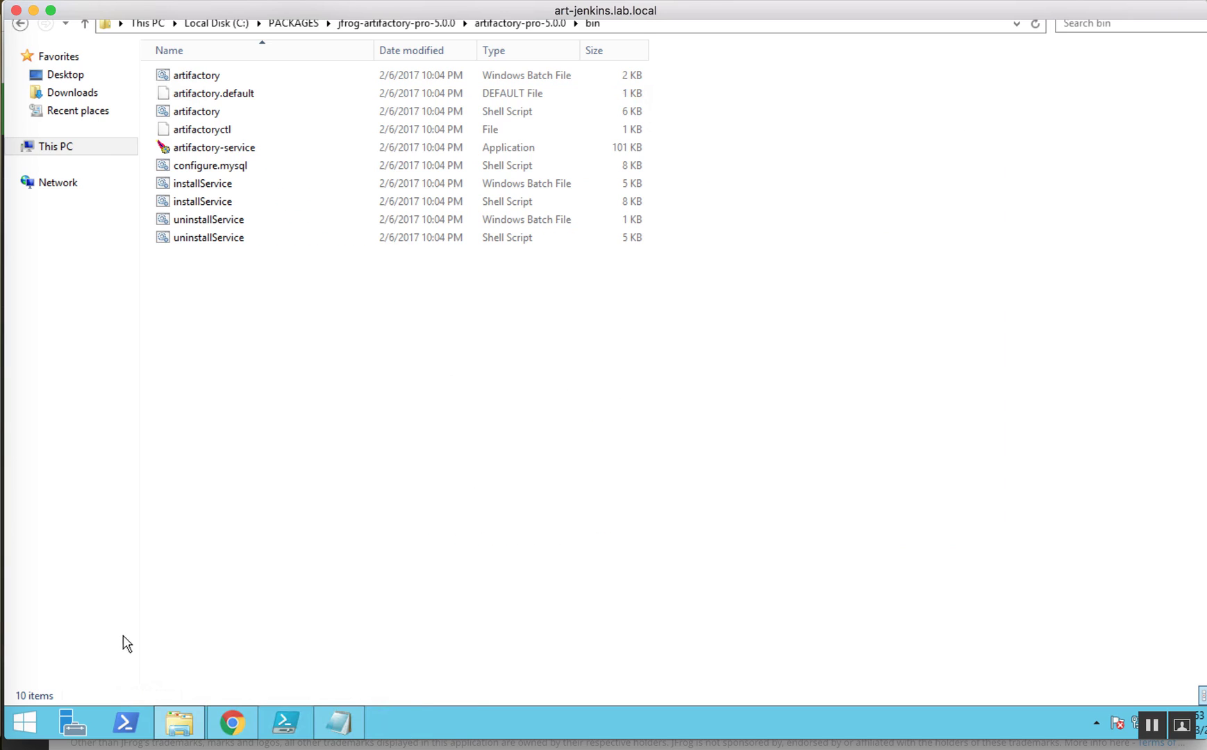
Step: Select the installService batch file in the Artifactory bin folder
scroll(206, 618, up, 3)
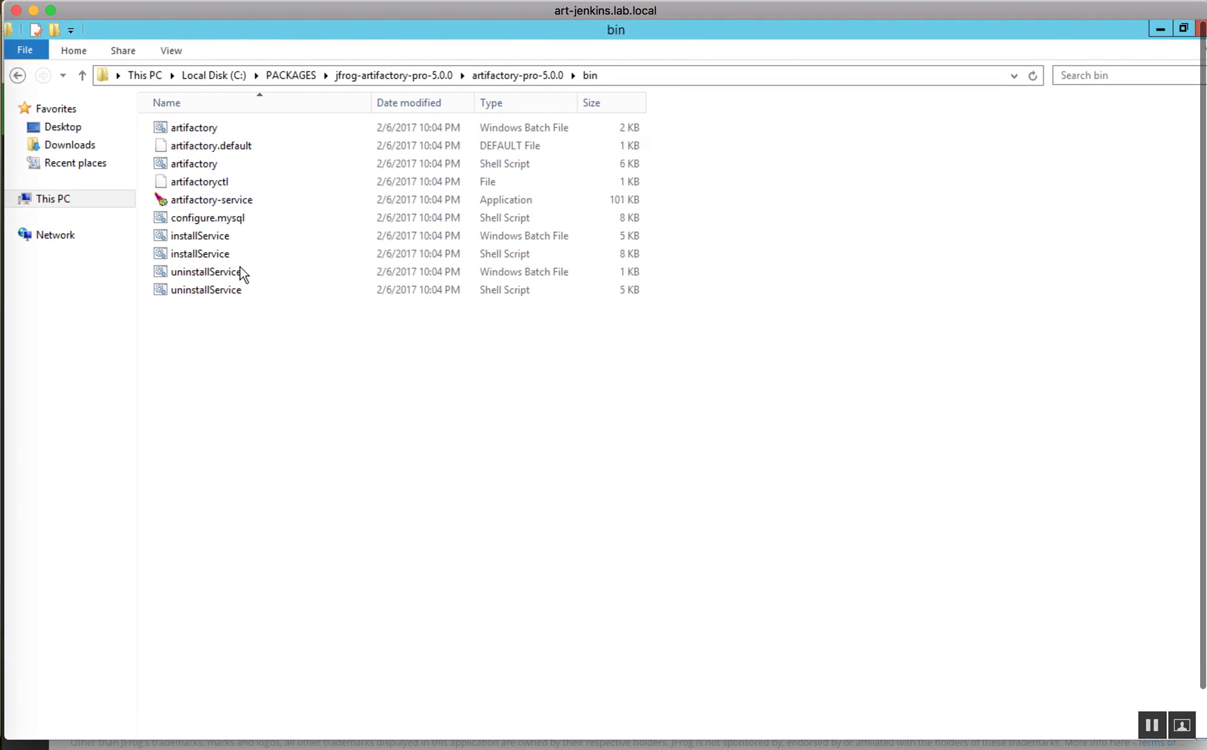
click(253, 243)
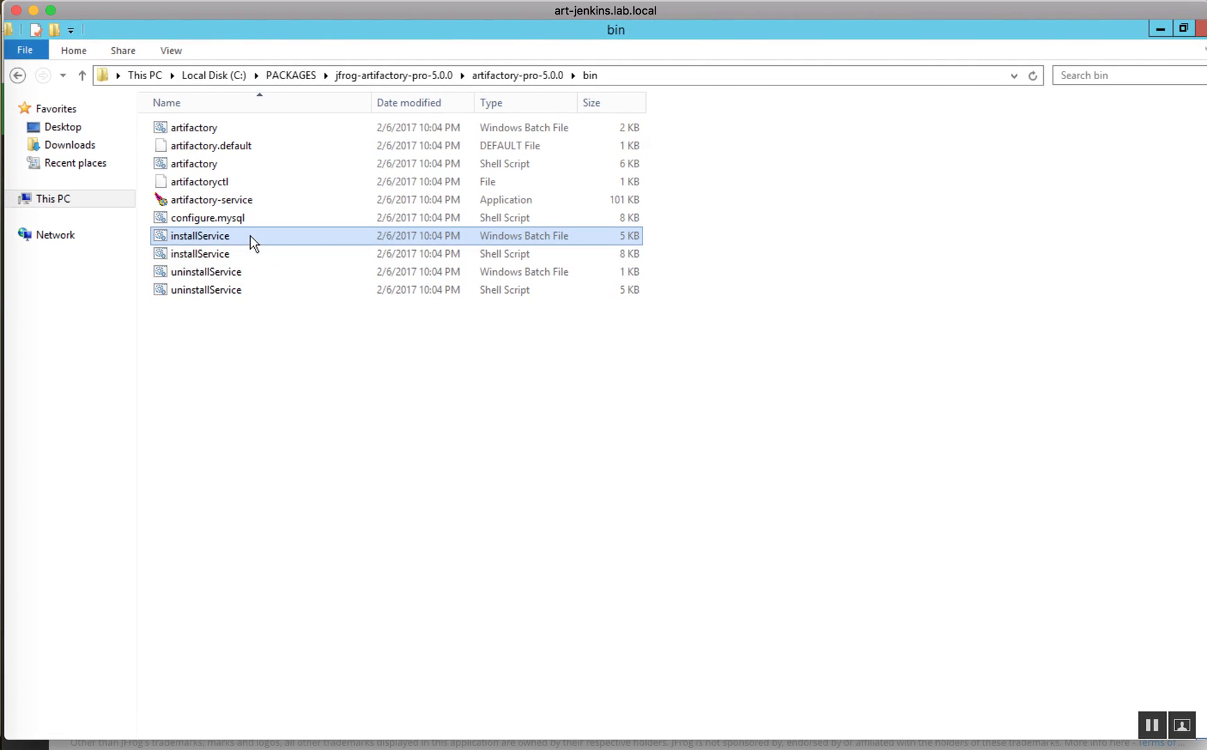
scroll(157, 668, down, 3)
Step: Run 'sc query Artifactory' in a command prompt to confirm RUNNING, then return to Artifactory
right_click(37, 723)
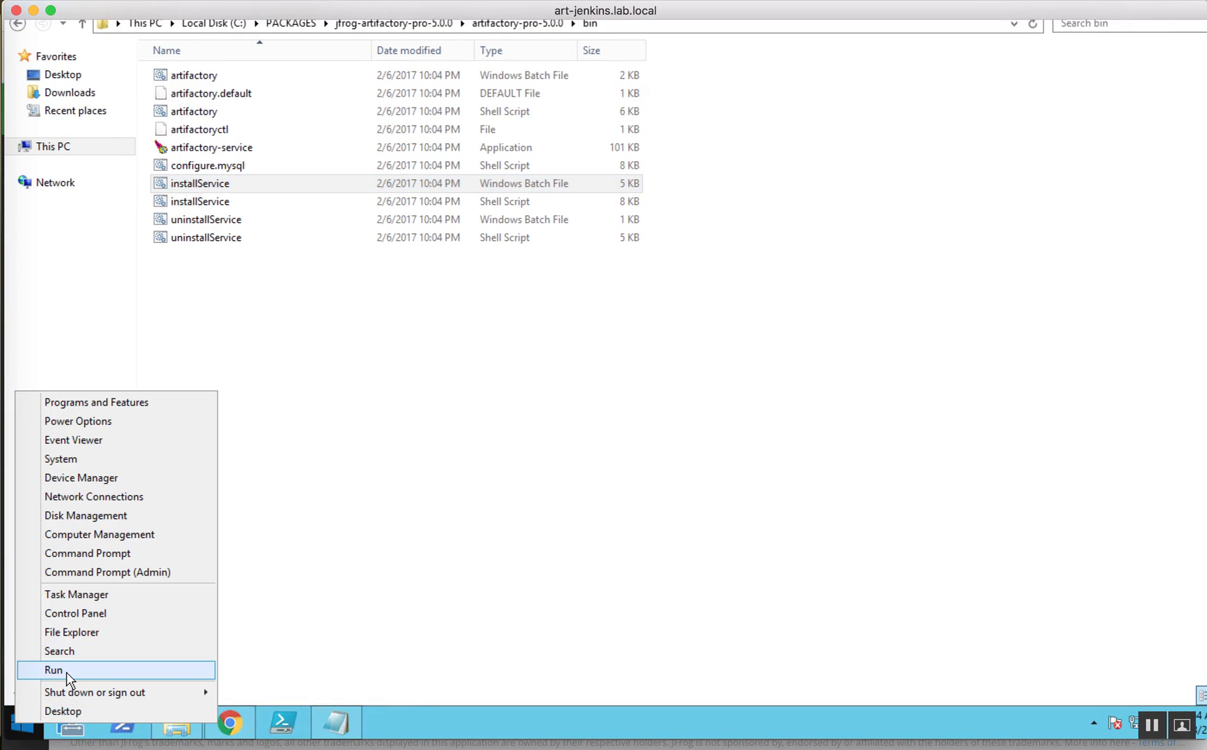
click(67, 671)
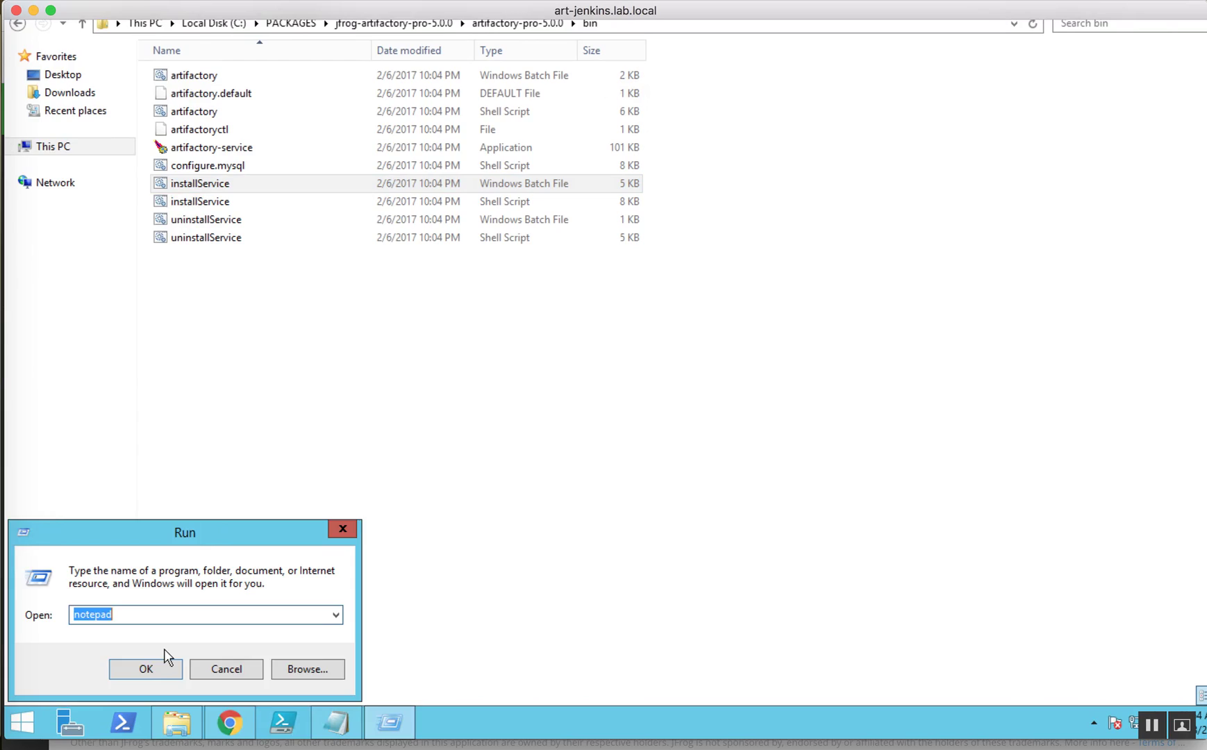
text(cmd)
key(Return)
text(sc )
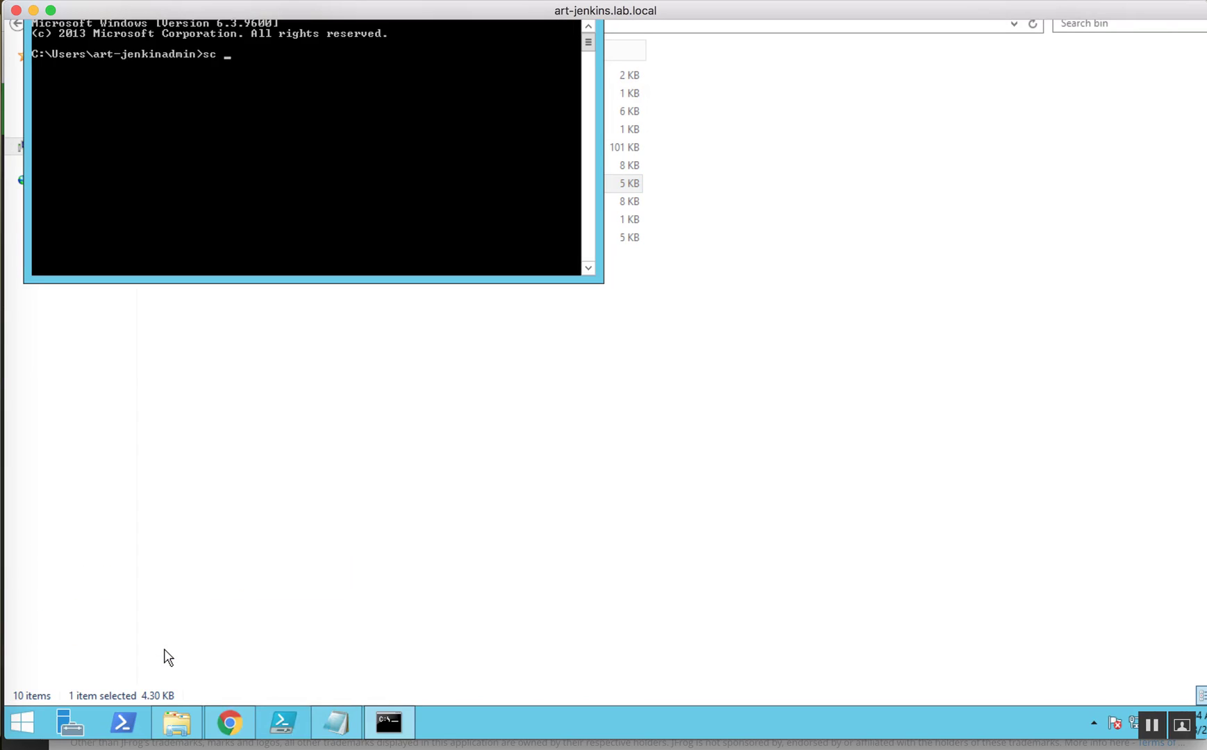
text(query Artifactory)
key(Return)
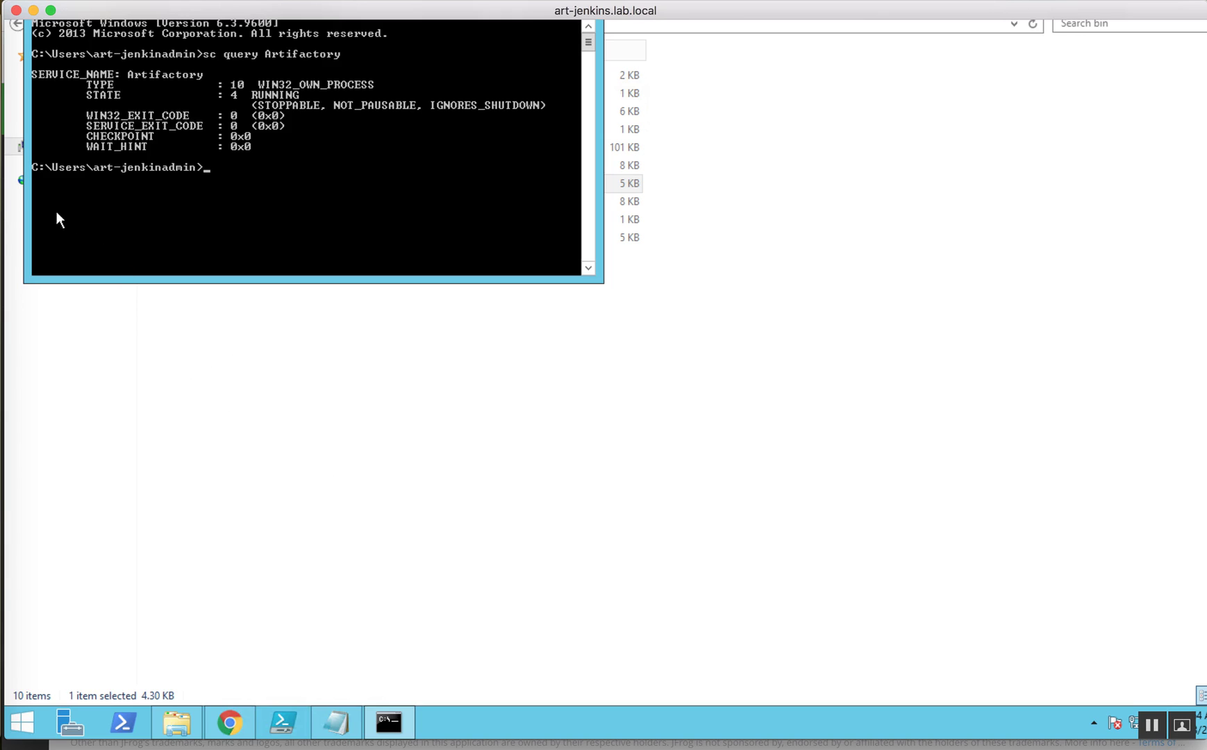
click(6, 149)
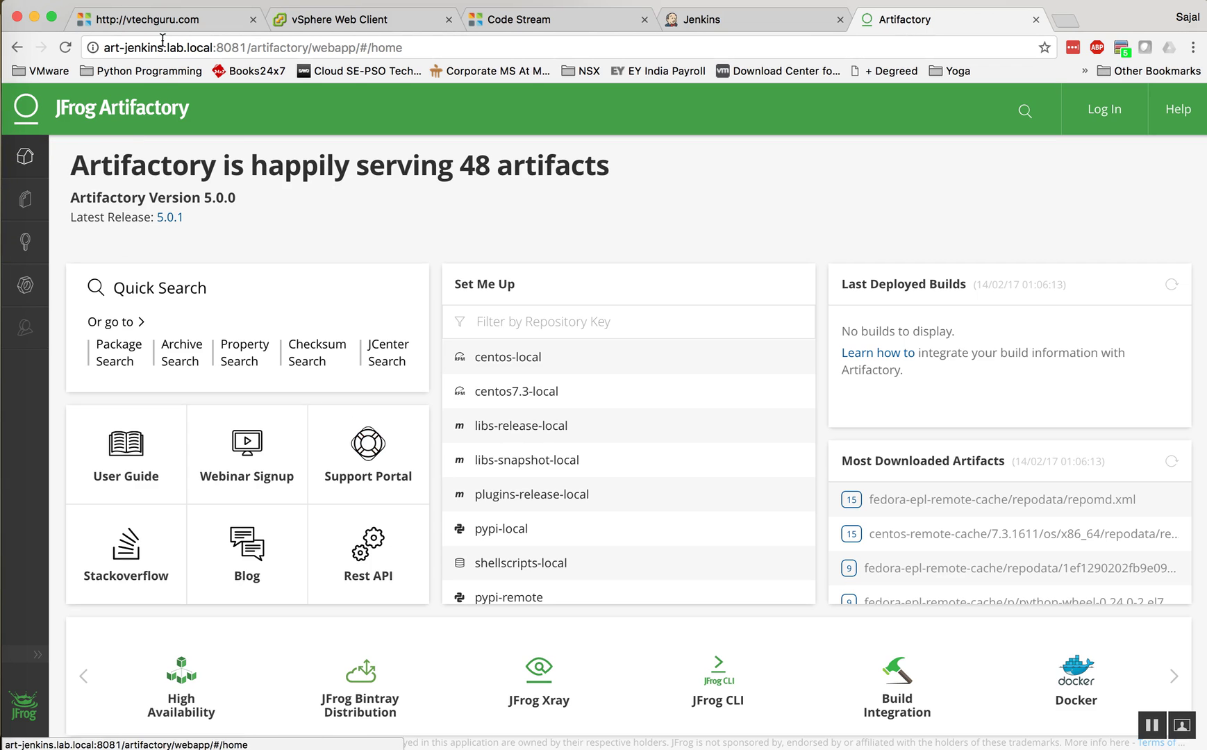
Step: Sign in to Artifactory as admin, re-entering the username in lowercase after the first attempt fails
click(206, 46)
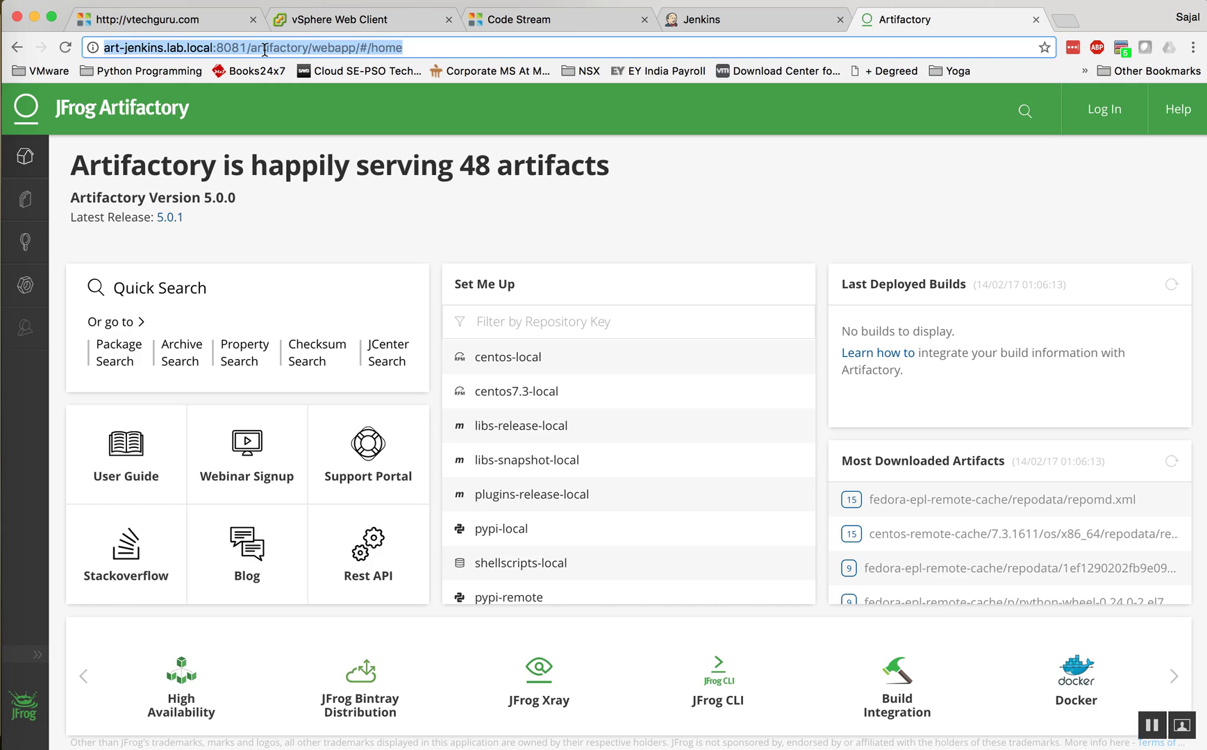
click(1102, 109)
text(Admin)
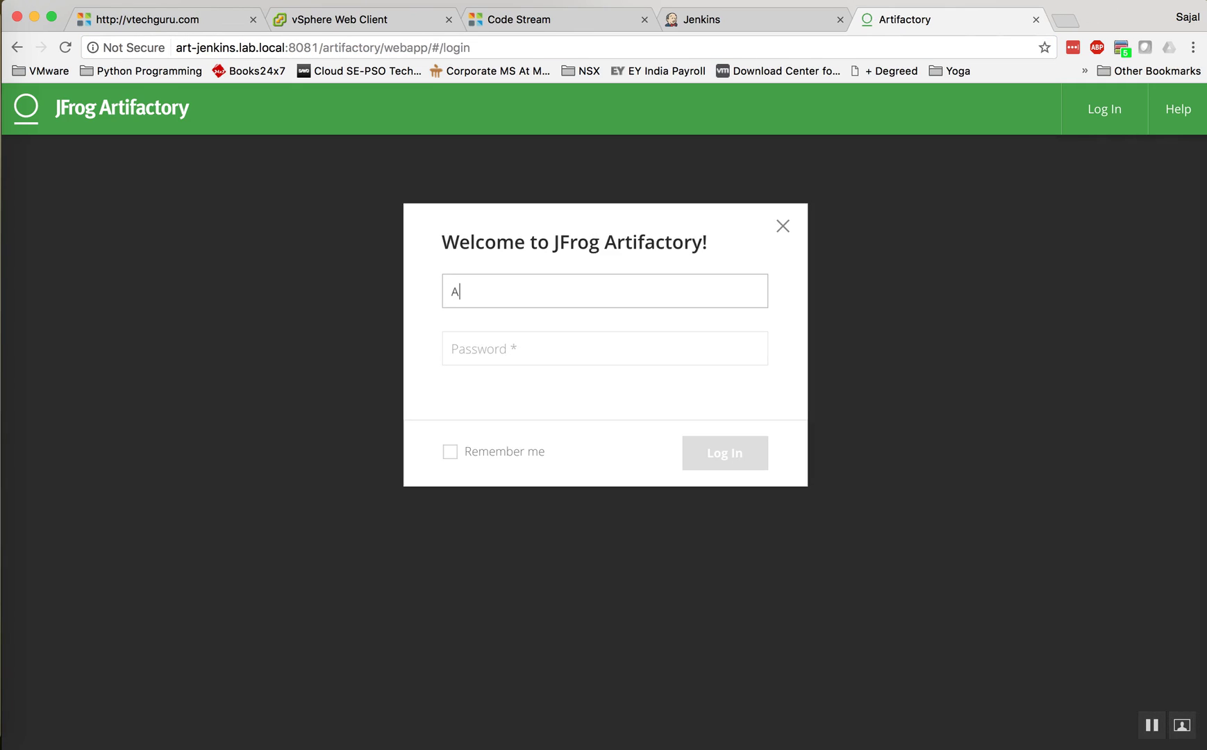
key(Tab)
text(password)
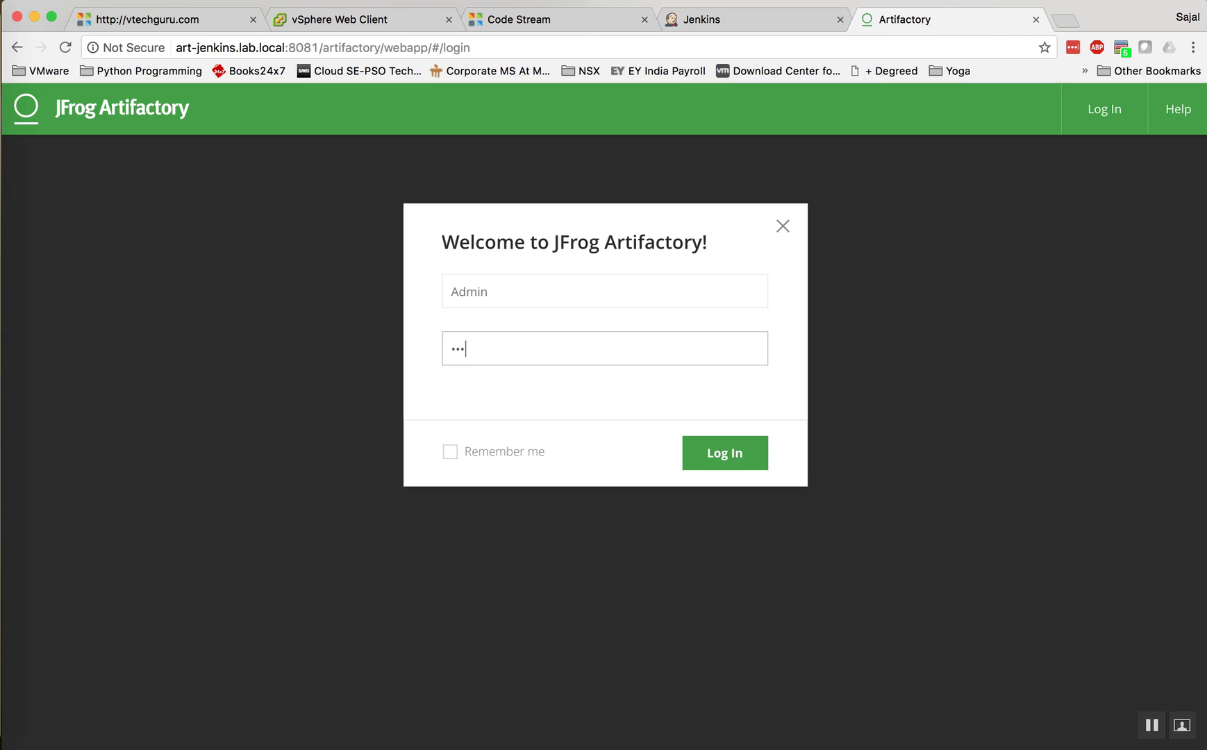
key(Return)
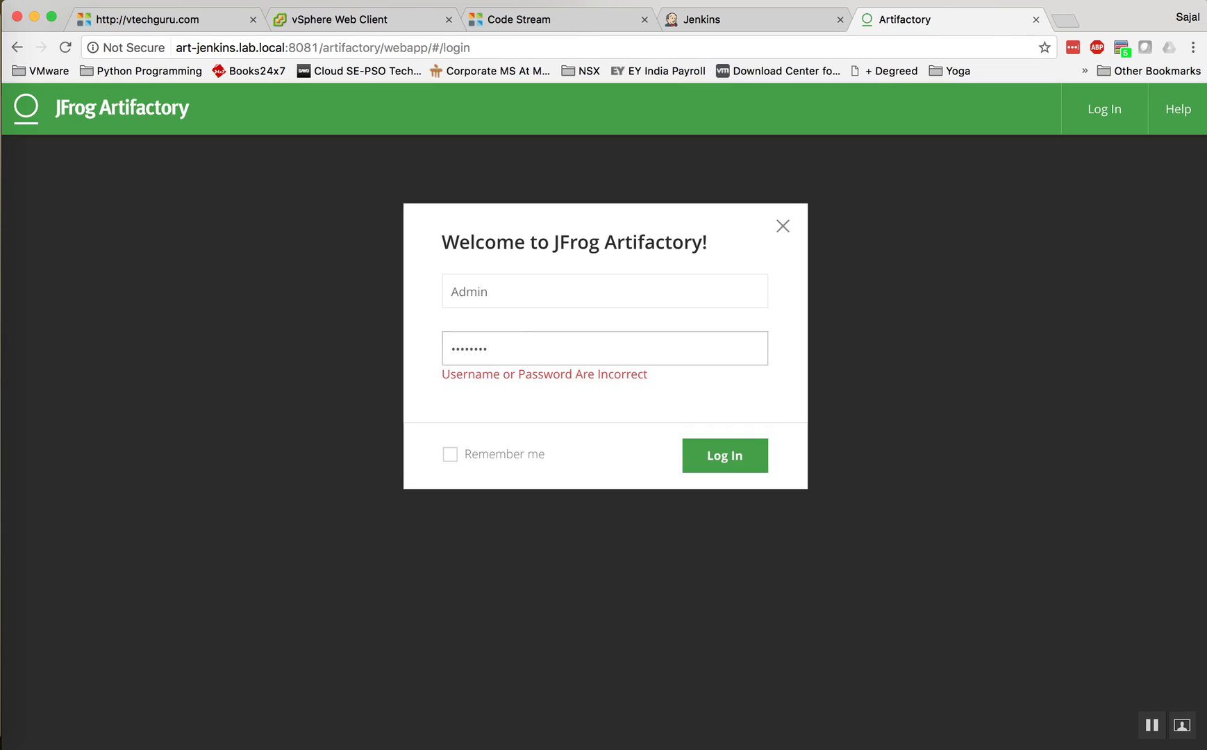
double_click(496, 291)
text(ad)
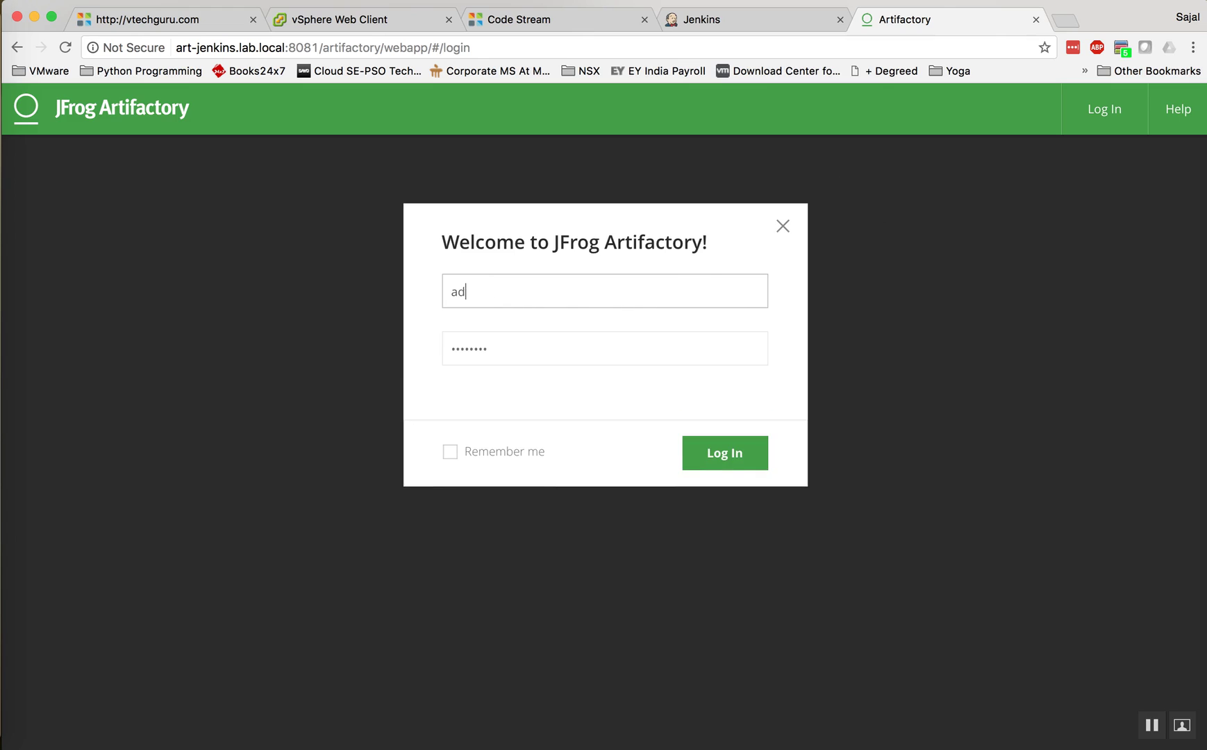
text(min)
key(Tab)
text(password)
key(Return)
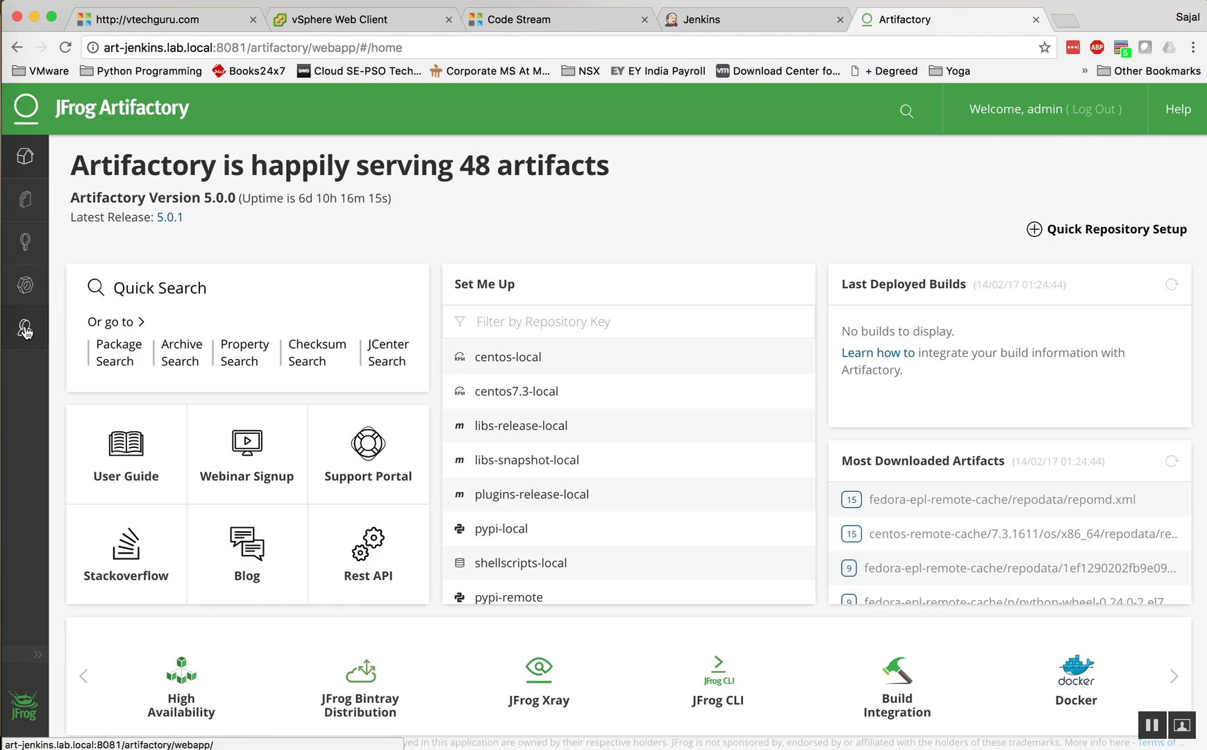
mouse_move(25, 331)
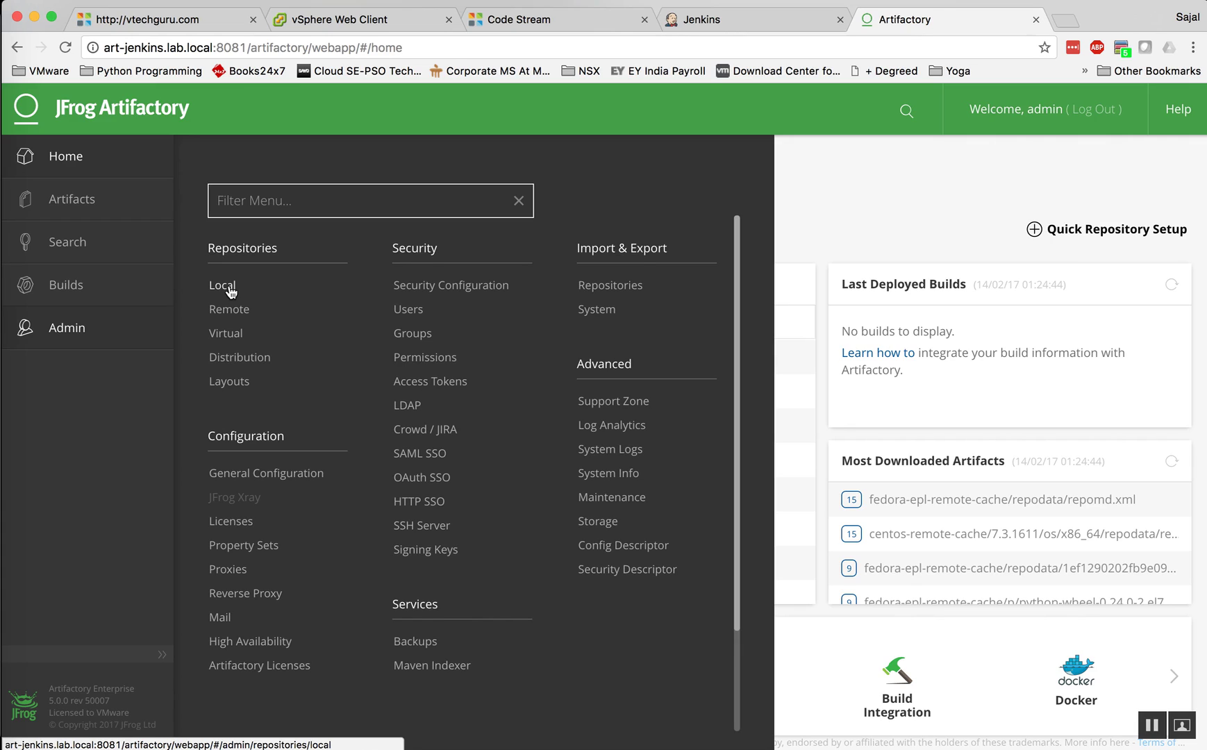
click(231, 287)
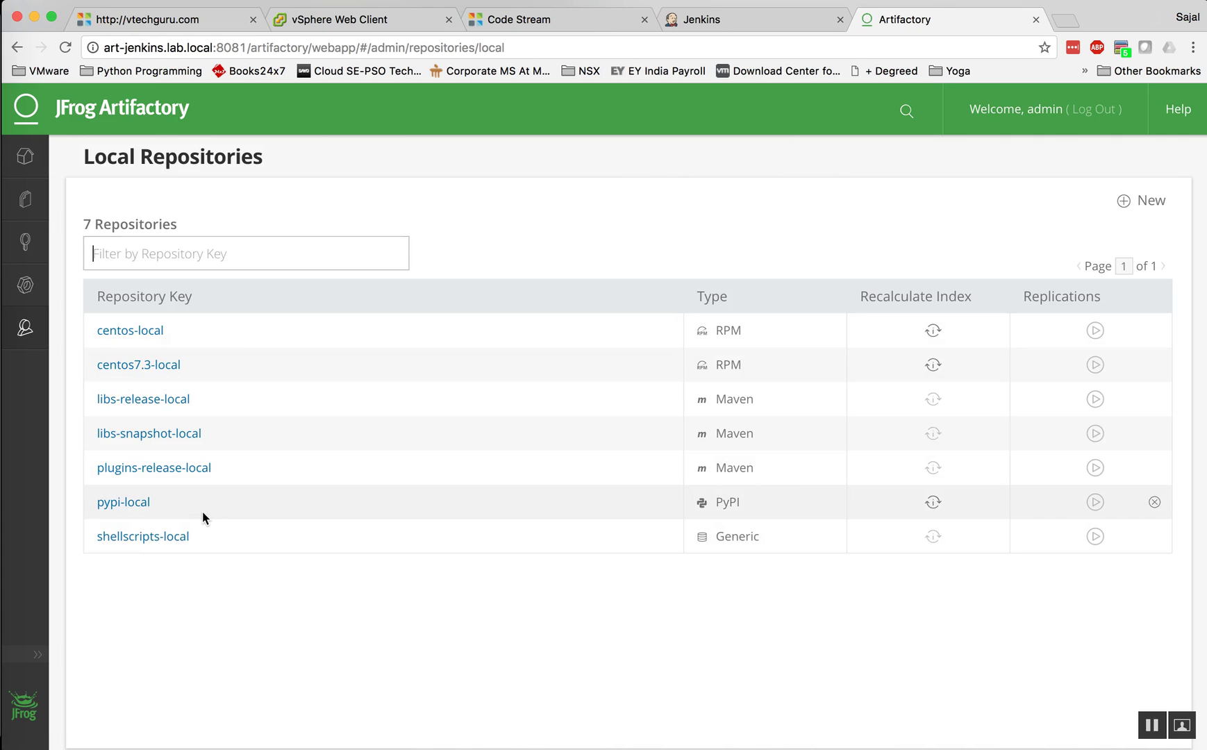
click(134, 506)
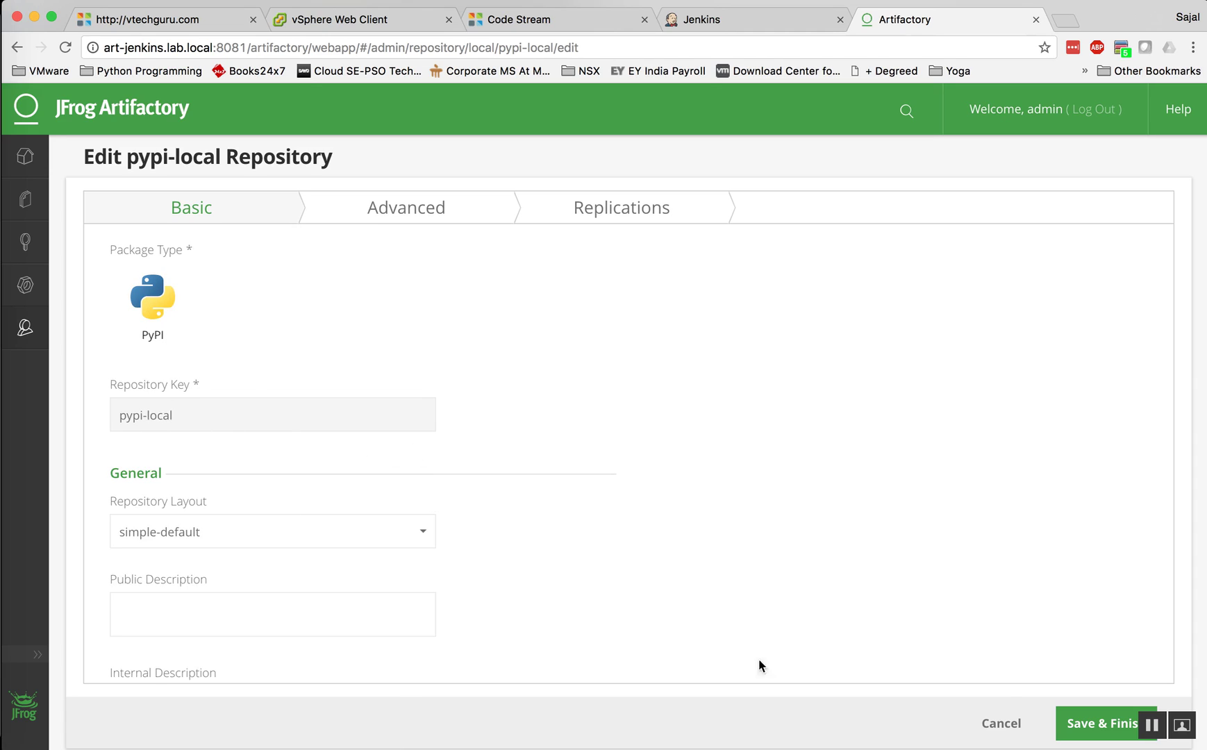
click(1021, 729)
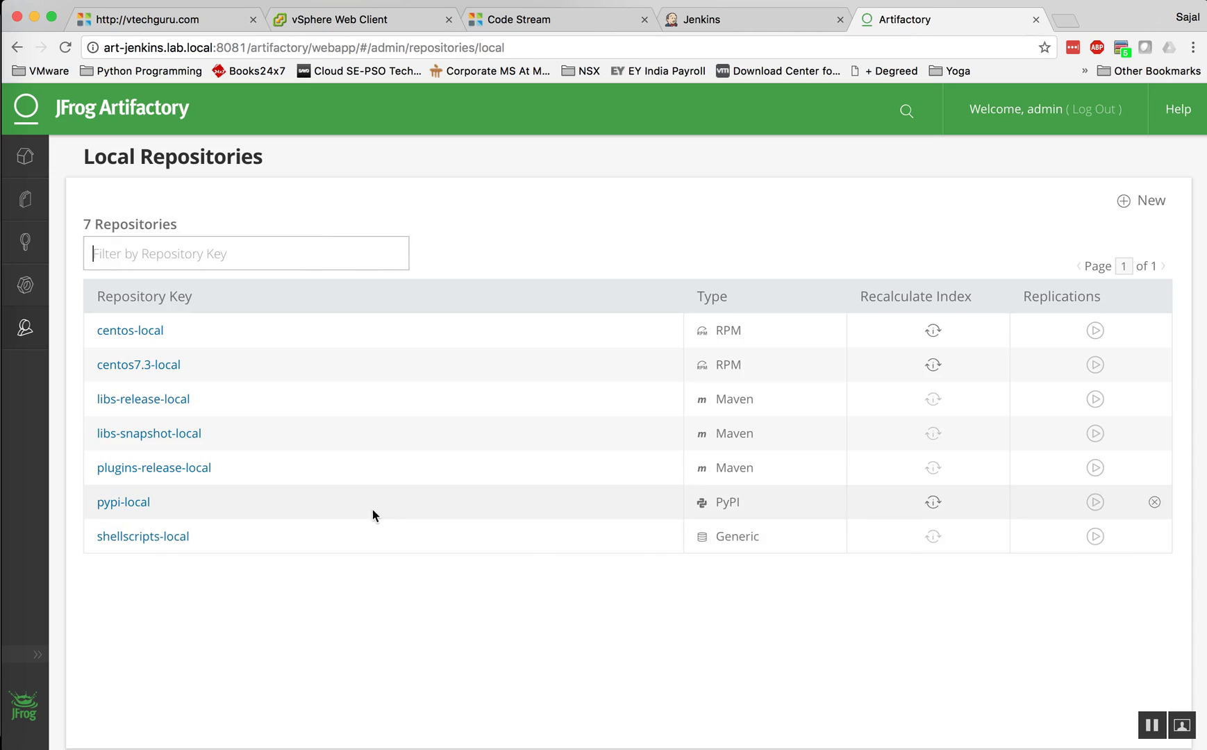
click(166, 547)
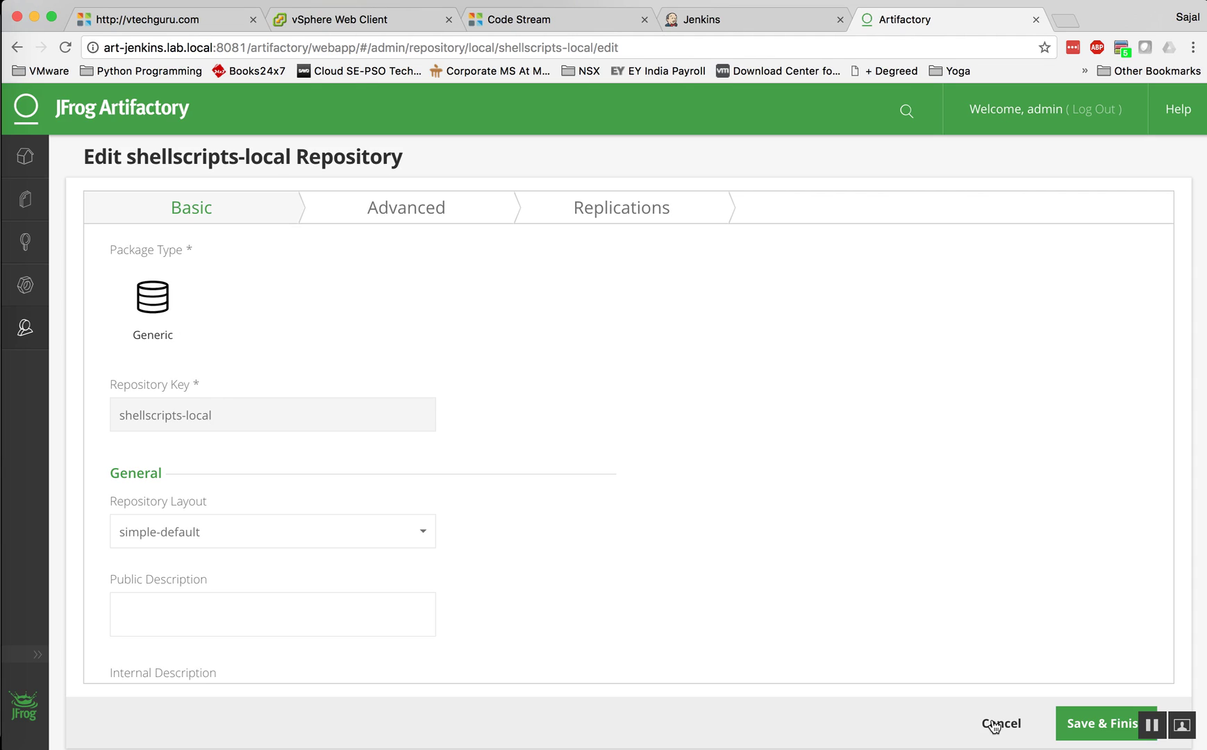
click(993, 726)
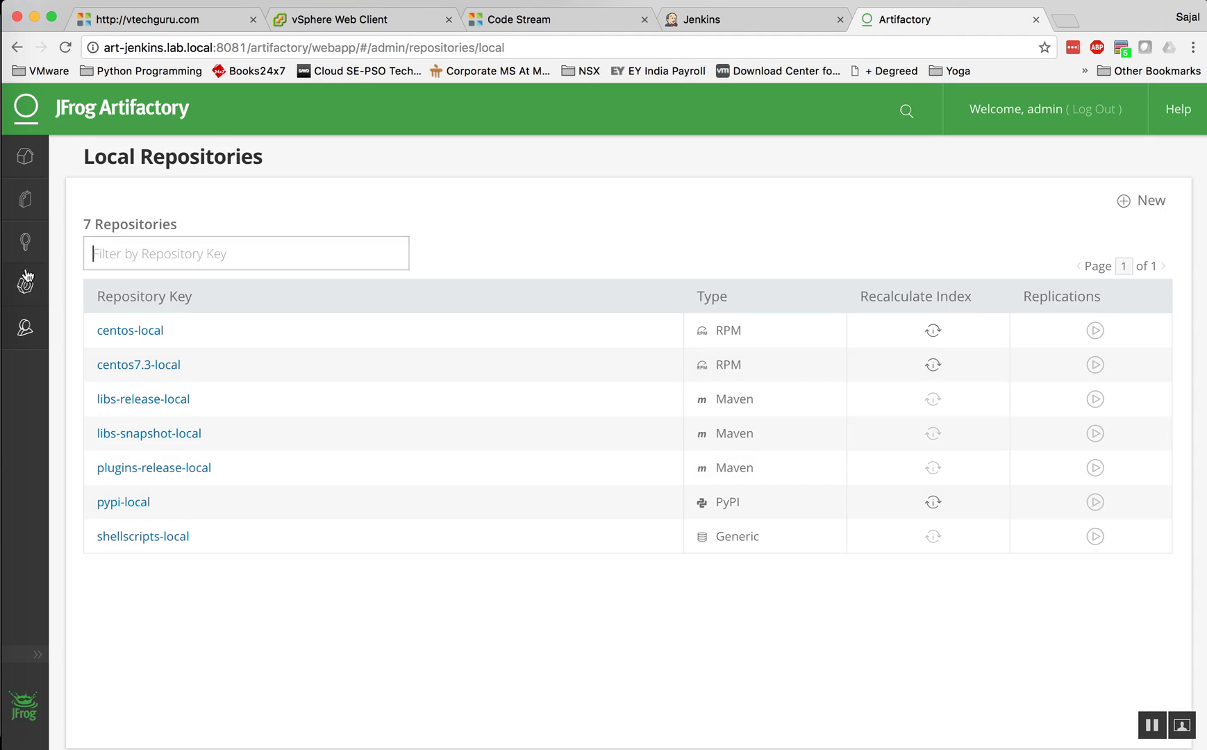
click(26, 324)
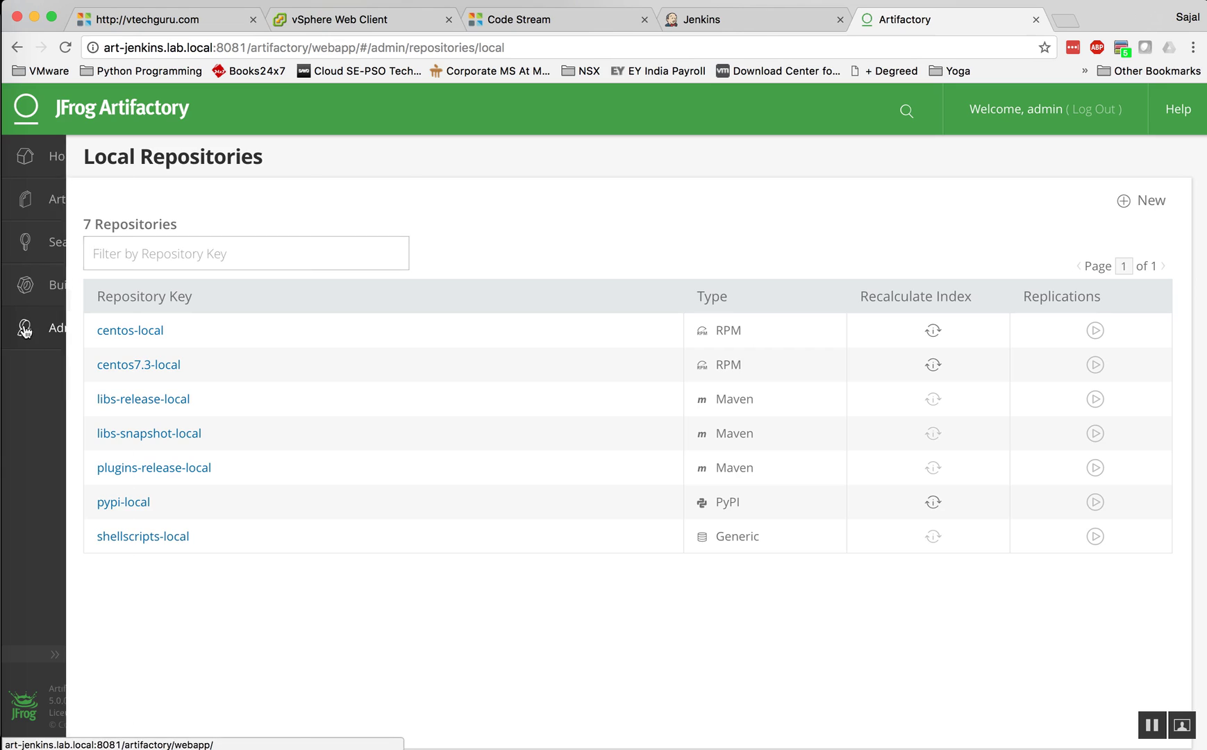
Step: Test centos-remote's connection to its CentOS mirror URL, then cancel without saving
click(233, 311)
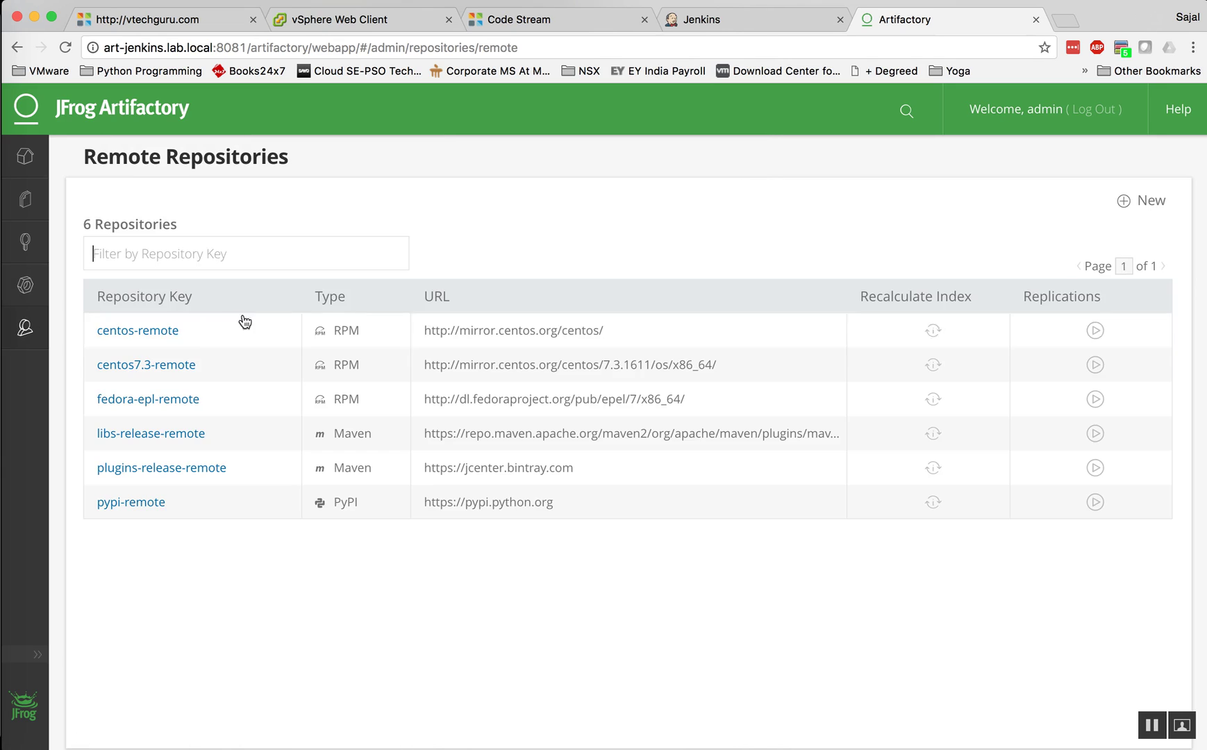
click(165, 336)
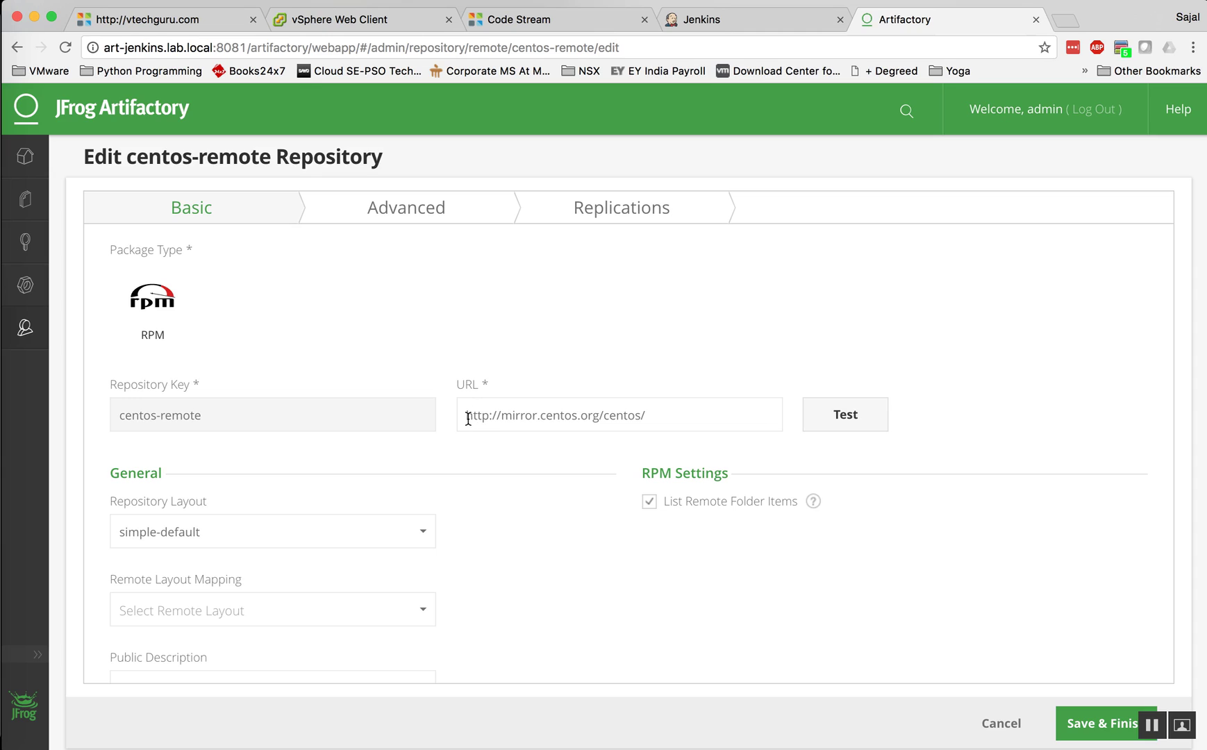
drag(469, 418, 650, 418)
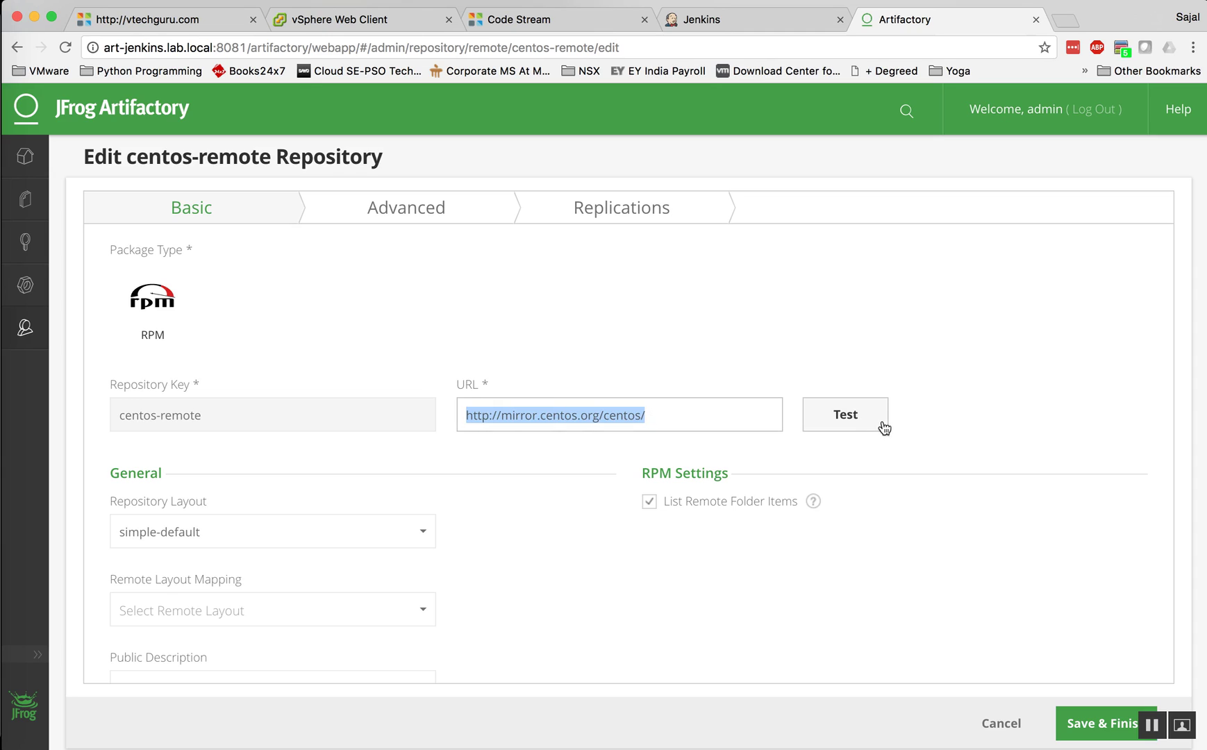
click(842, 424)
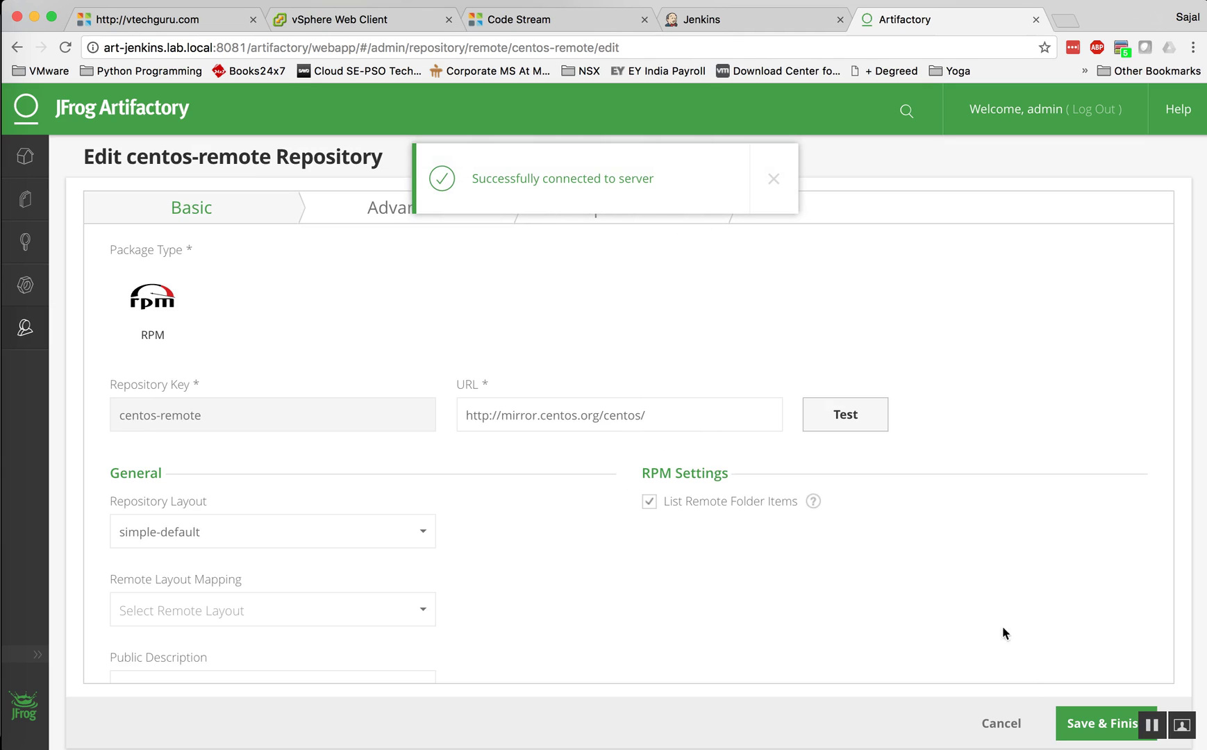
click(1000, 723)
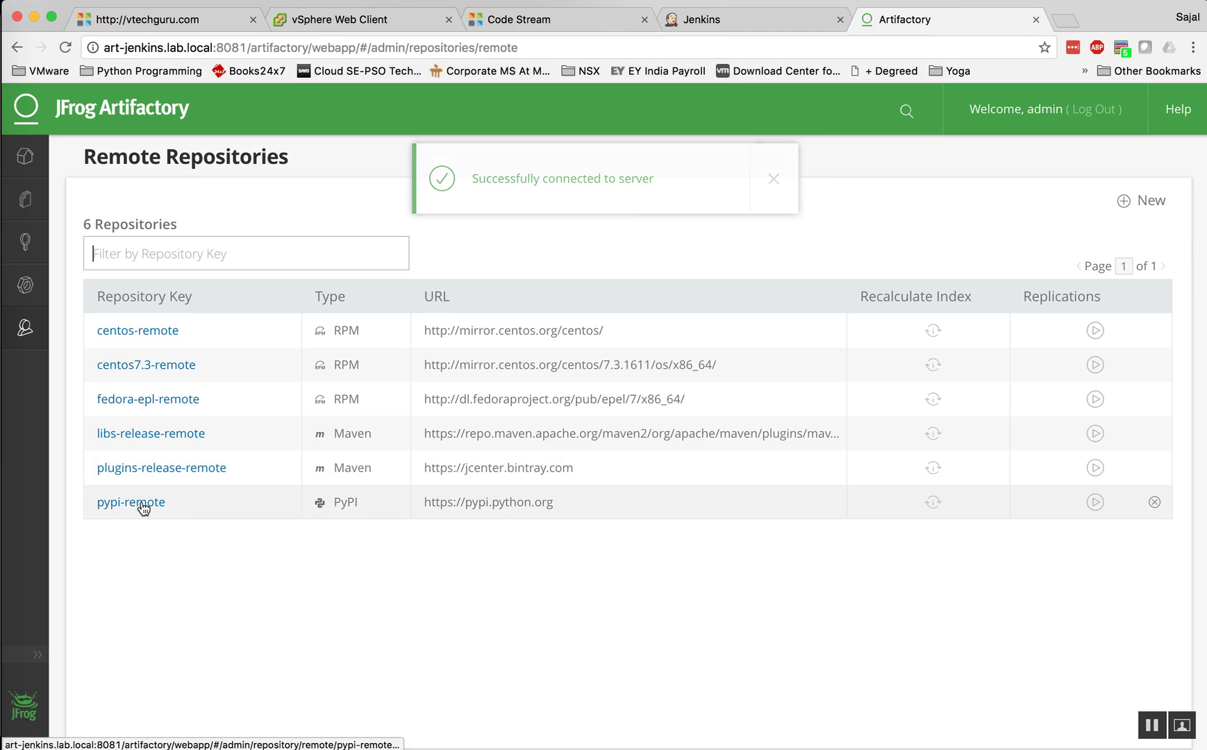
Step: Test pypi-remote's connection to the PyPI server, then cancel without saving
click(140, 502)
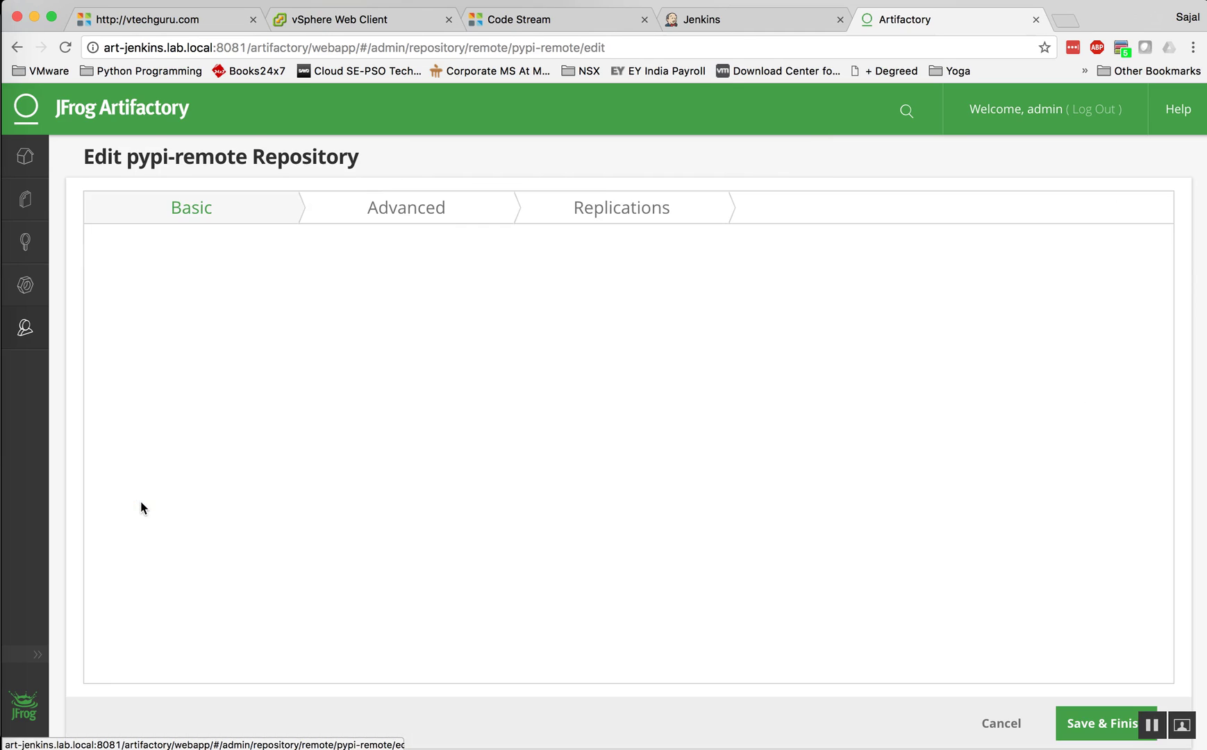
click(835, 424)
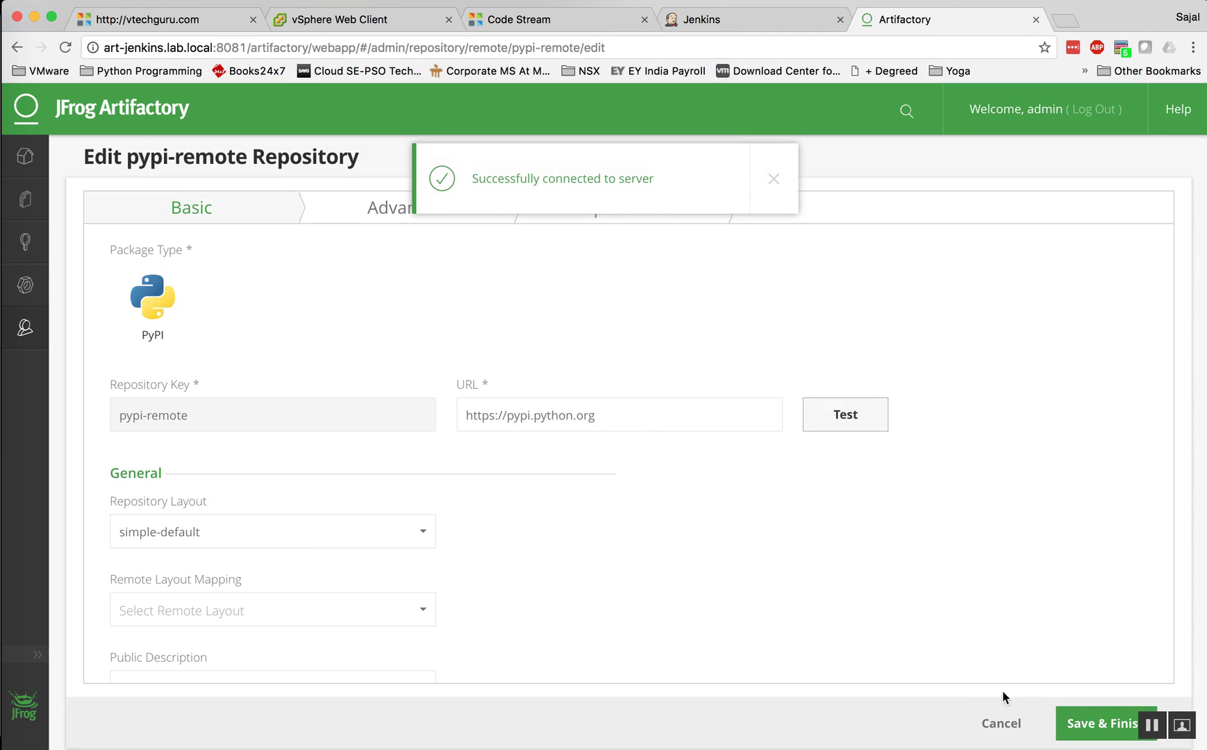
click(1000, 723)
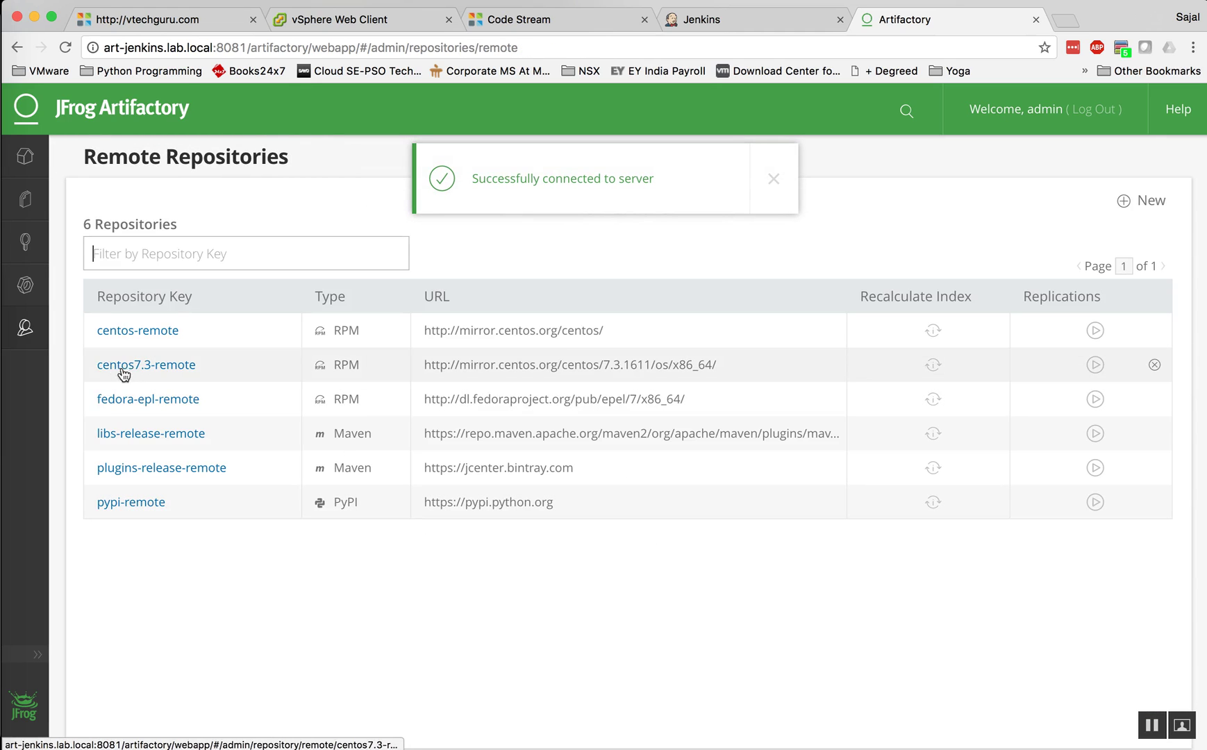
Step: Review the centos virtual repository's settings under Virtual repositories, then cancel
mouse_move(28, 333)
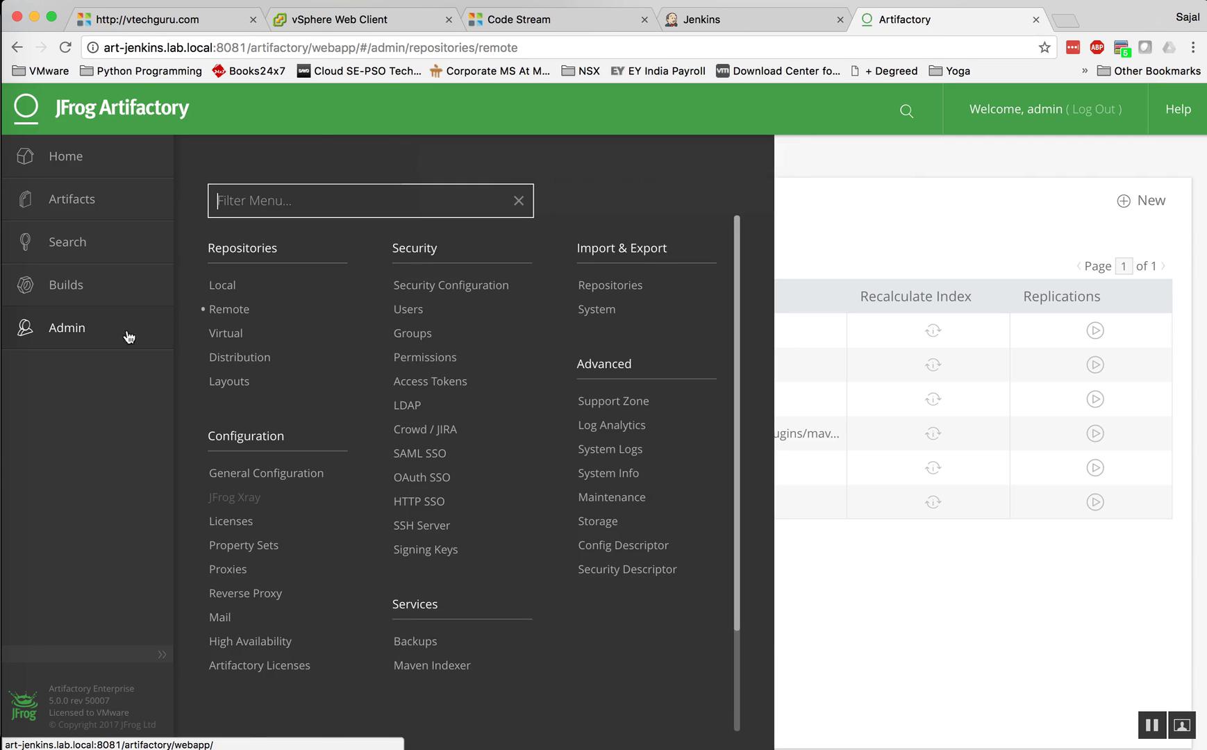
click(239, 337)
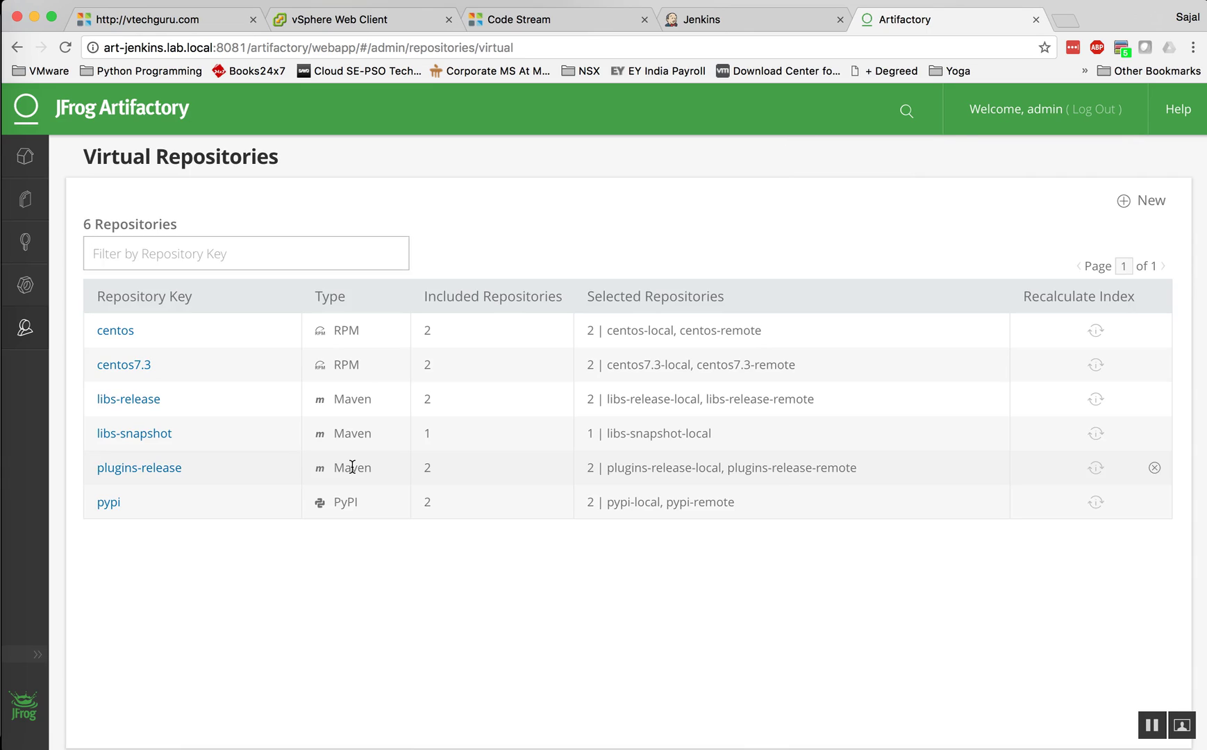
click(114, 332)
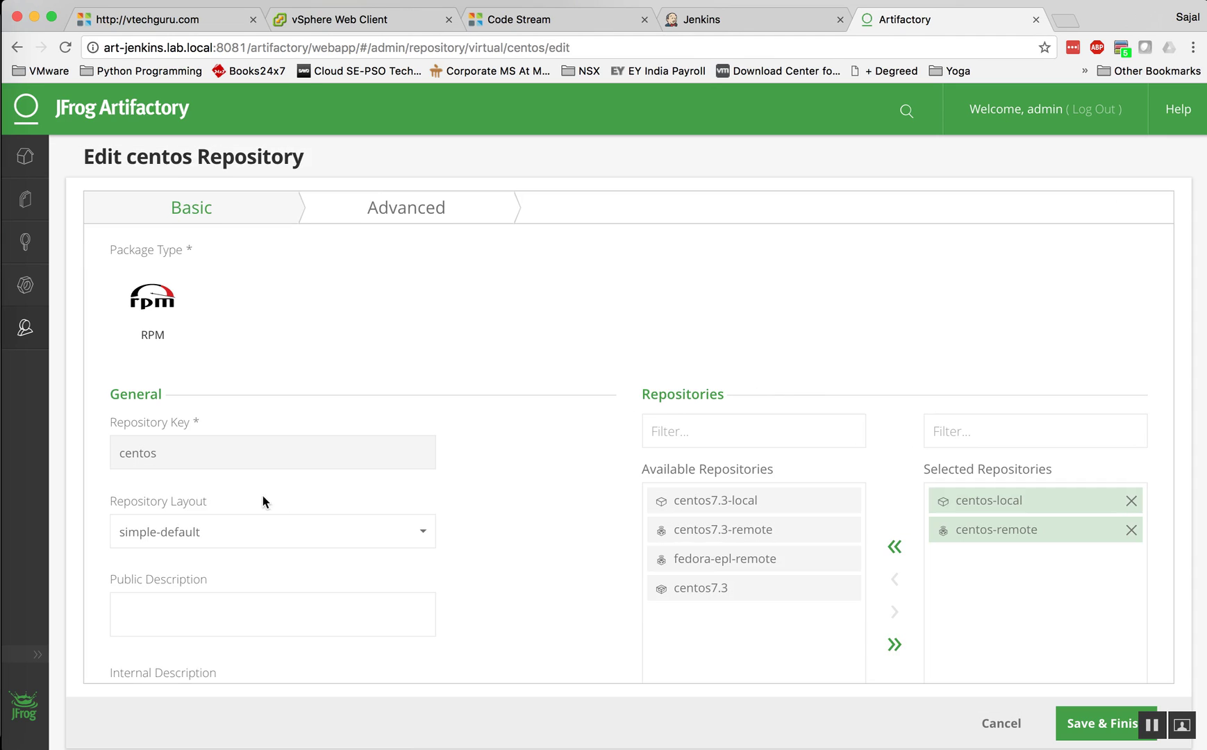
scroll(534, 514, down, 2)
scroll(534, 517, down, 2)
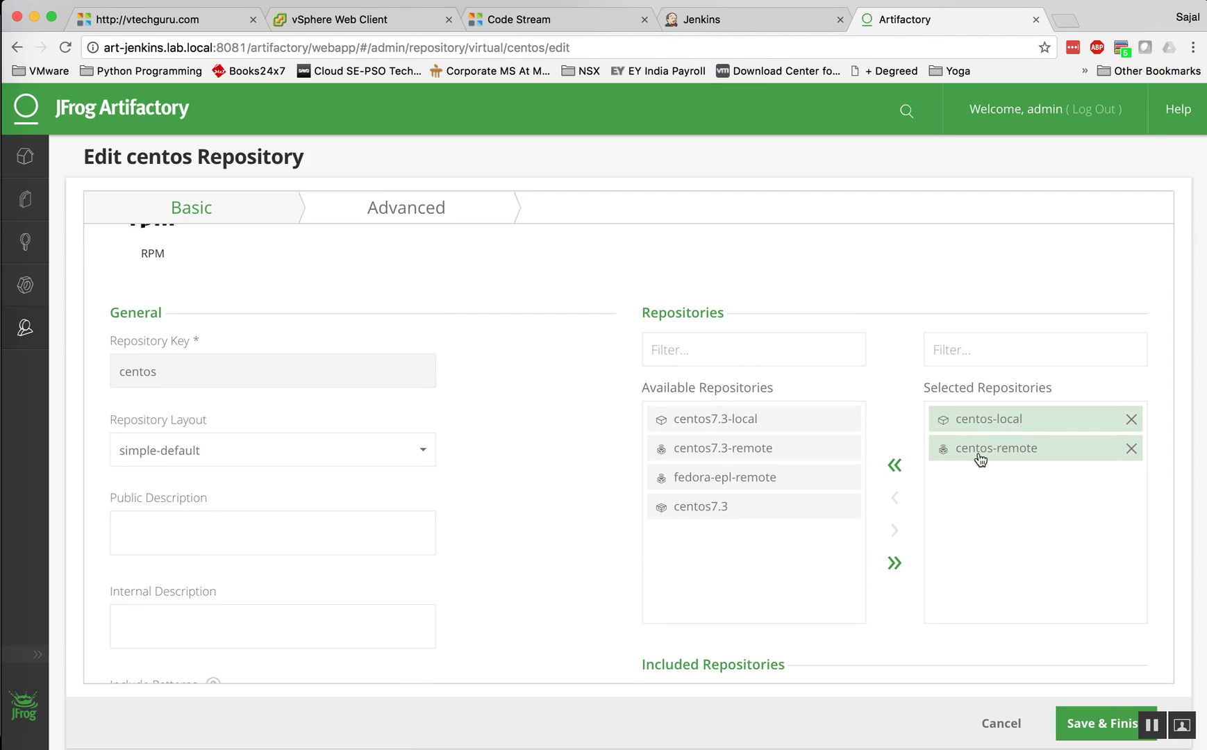
click(1001, 723)
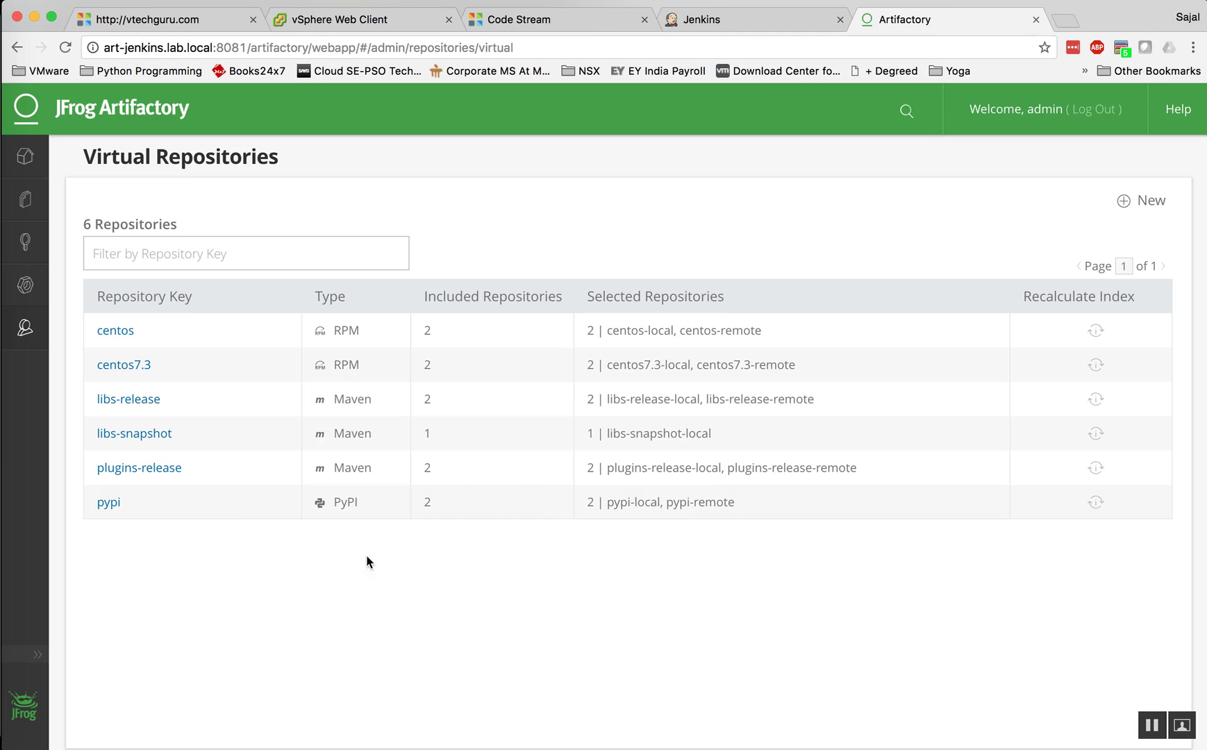
Step: In the artifact repository browser, expand and inspect centos-remote's folders, then collapse it
click(25, 199)
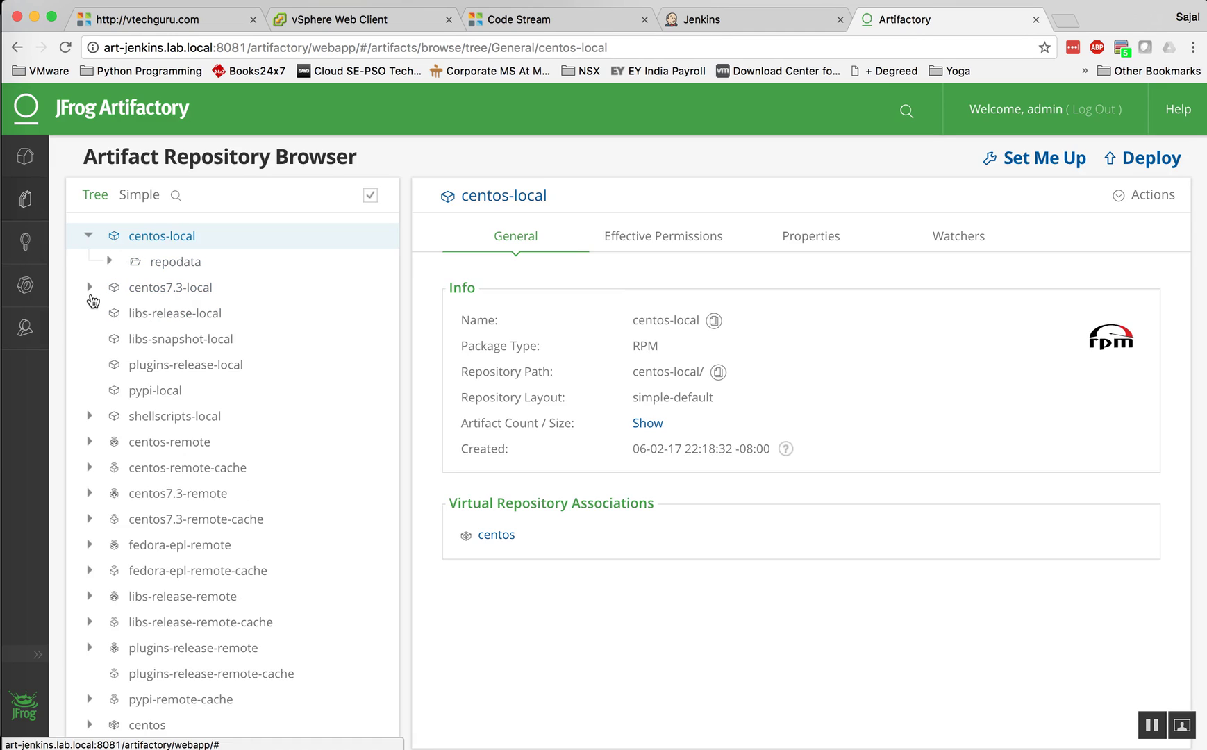
click(89, 443)
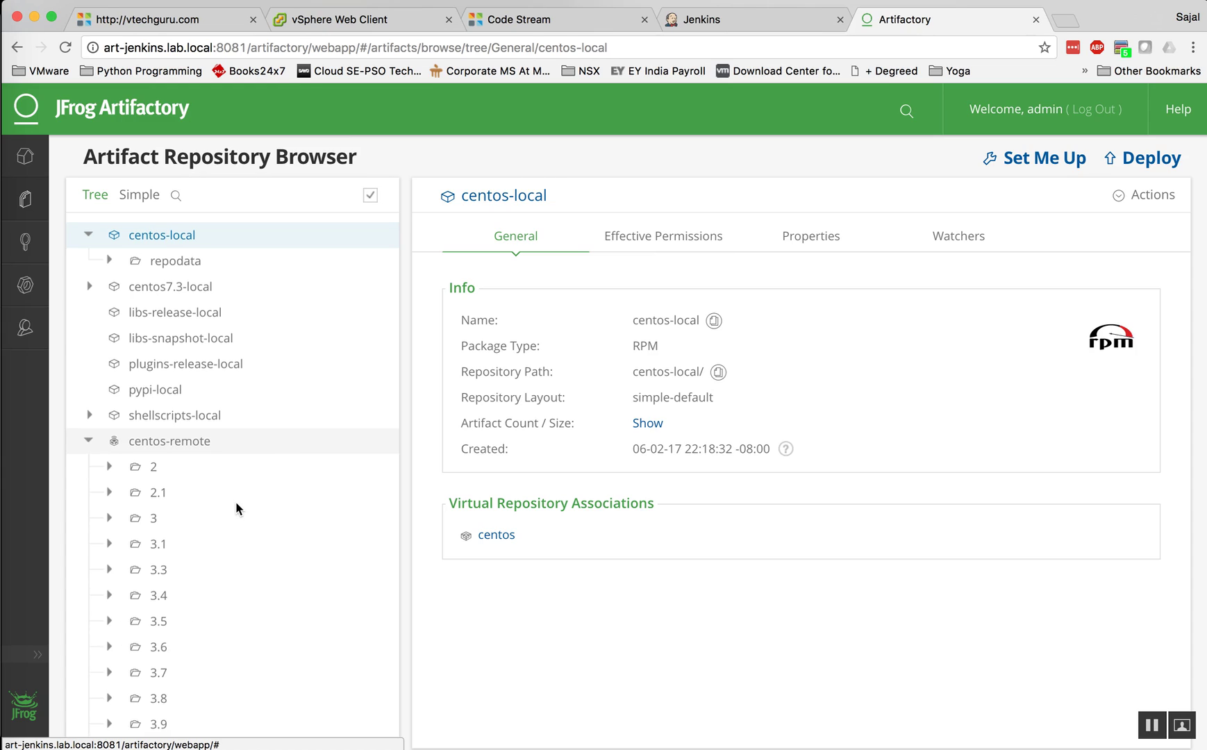
scroll(234, 504, down, 12)
scroll(234, 507, down, 8)
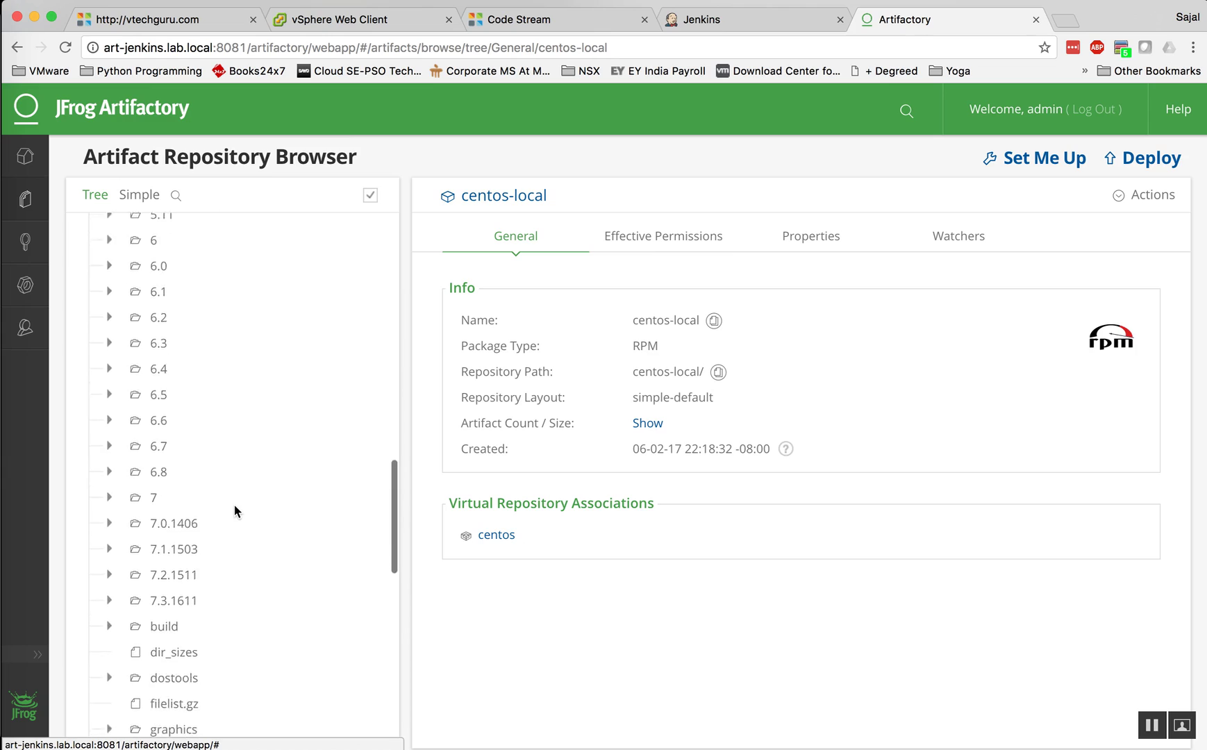
scroll(234, 507, up, 20)
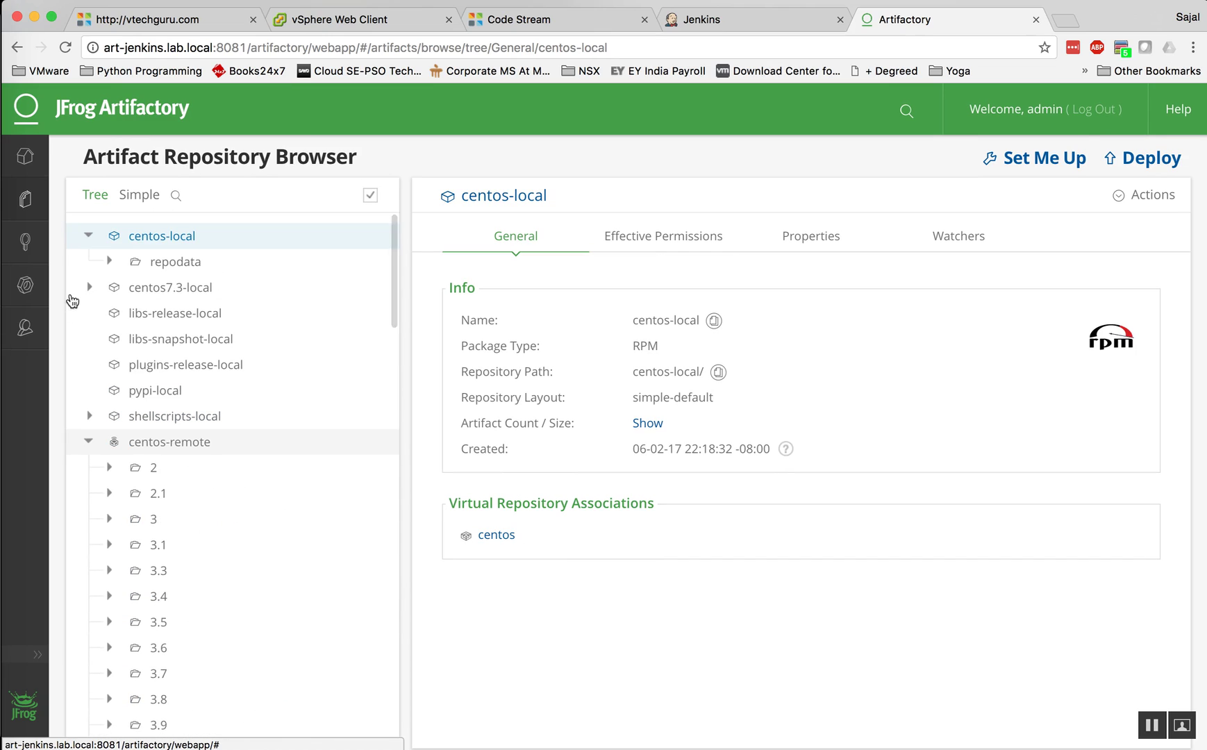
click(89, 443)
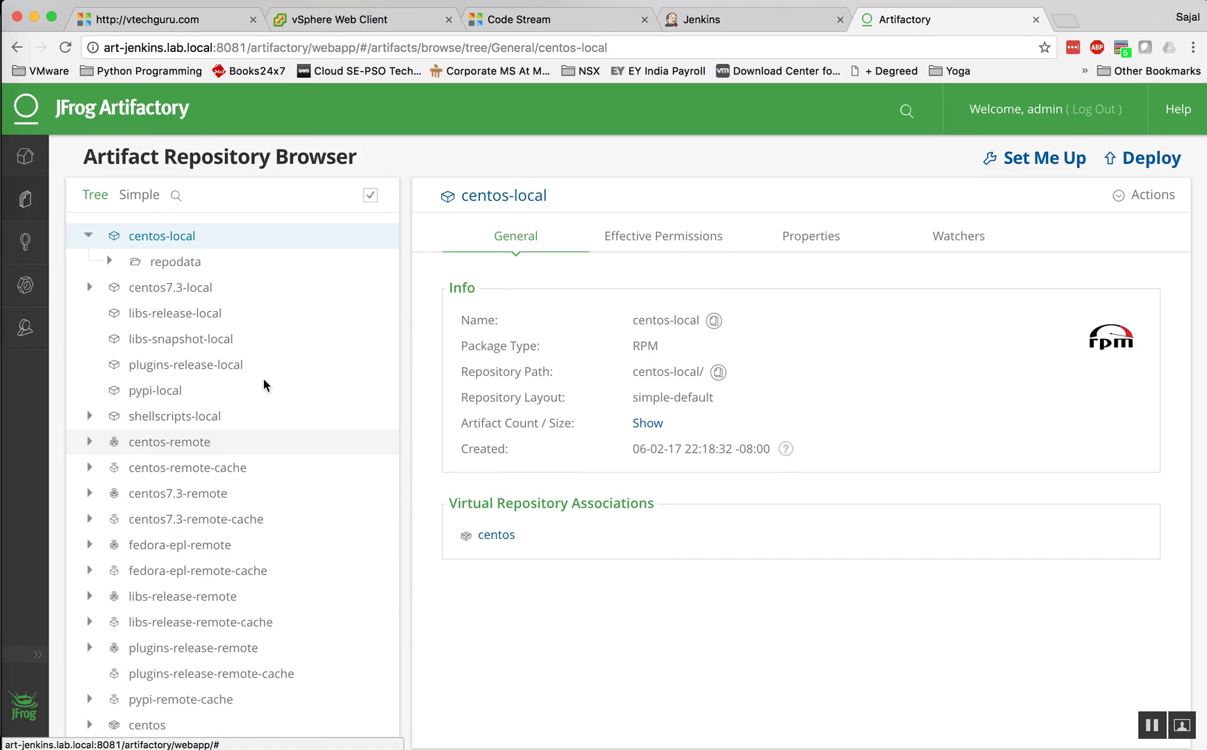
scroll(267, 378, down, 5)
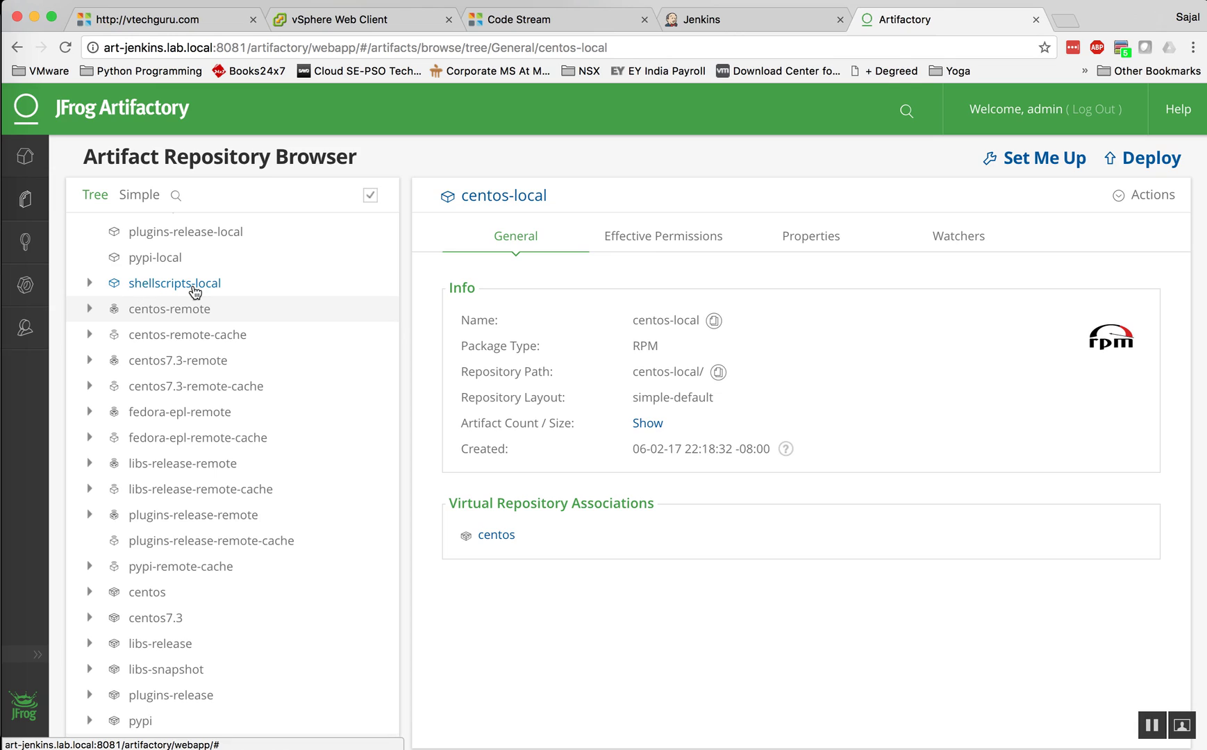
Step: Expand shellscripts-local, dismiss the Deploy dialog, and show the app.py file details
click(90, 283)
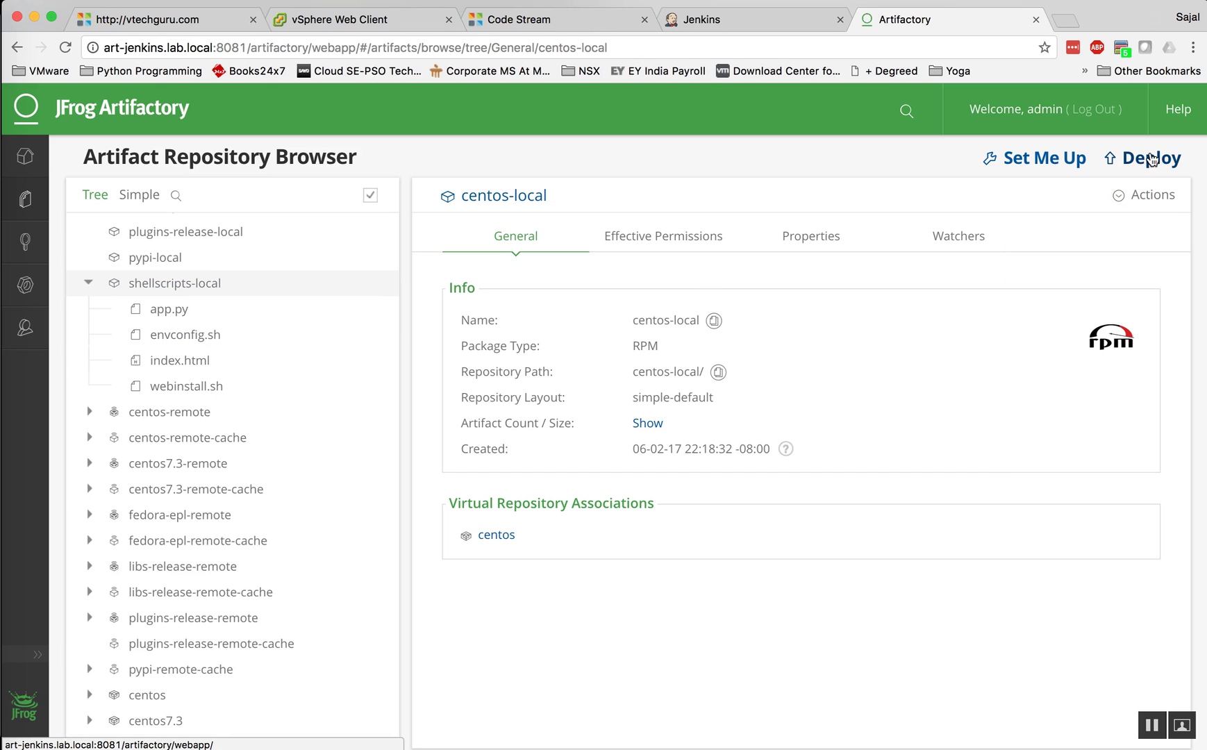
click(1150, 159)
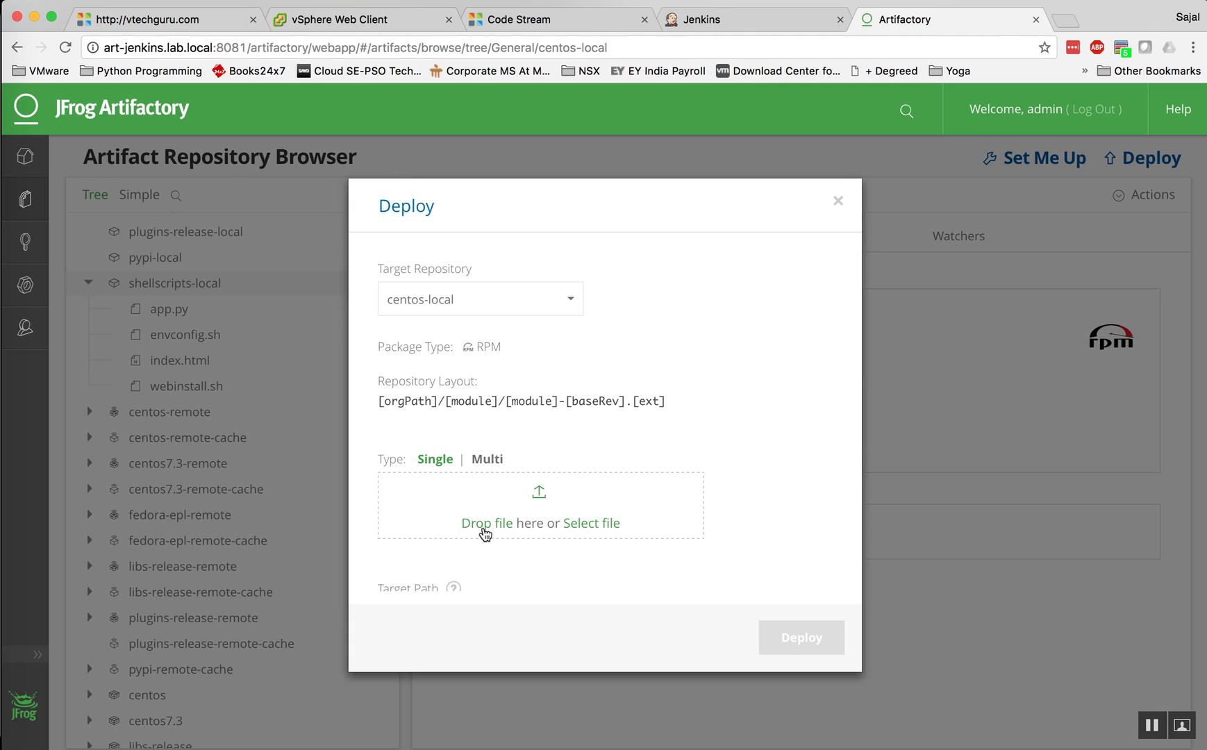
click(838, 201)
click(169, 310)
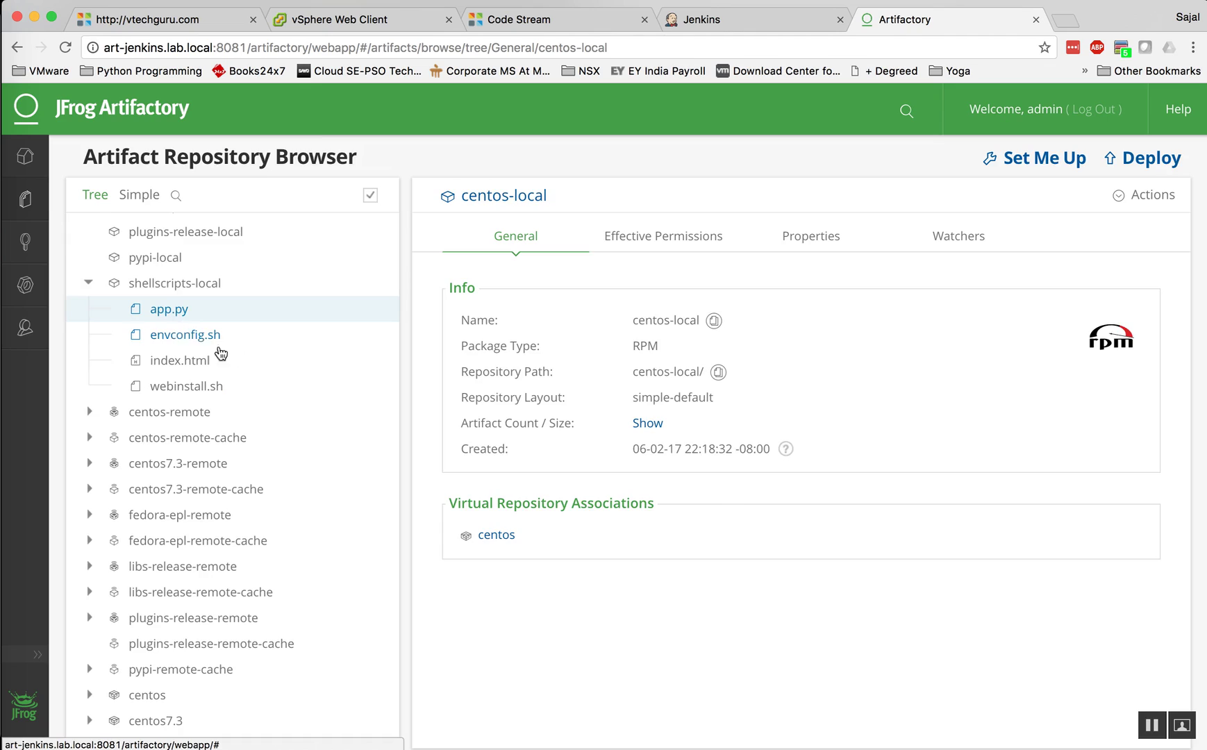
Step: Read the webinstall.sh script in shellscripts-local, then close the viewer to leave its details
click(198, 392)
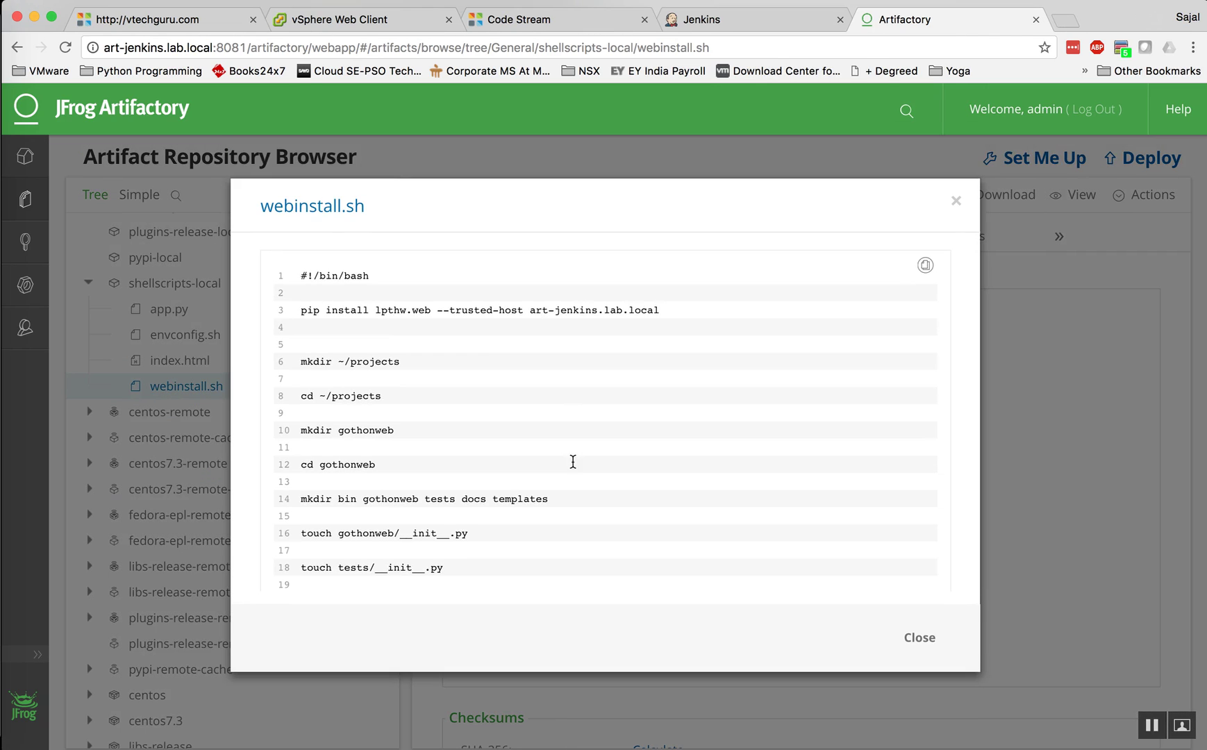
scroll(491, 344, down, 5)
scroll(491, 345, up, 5)
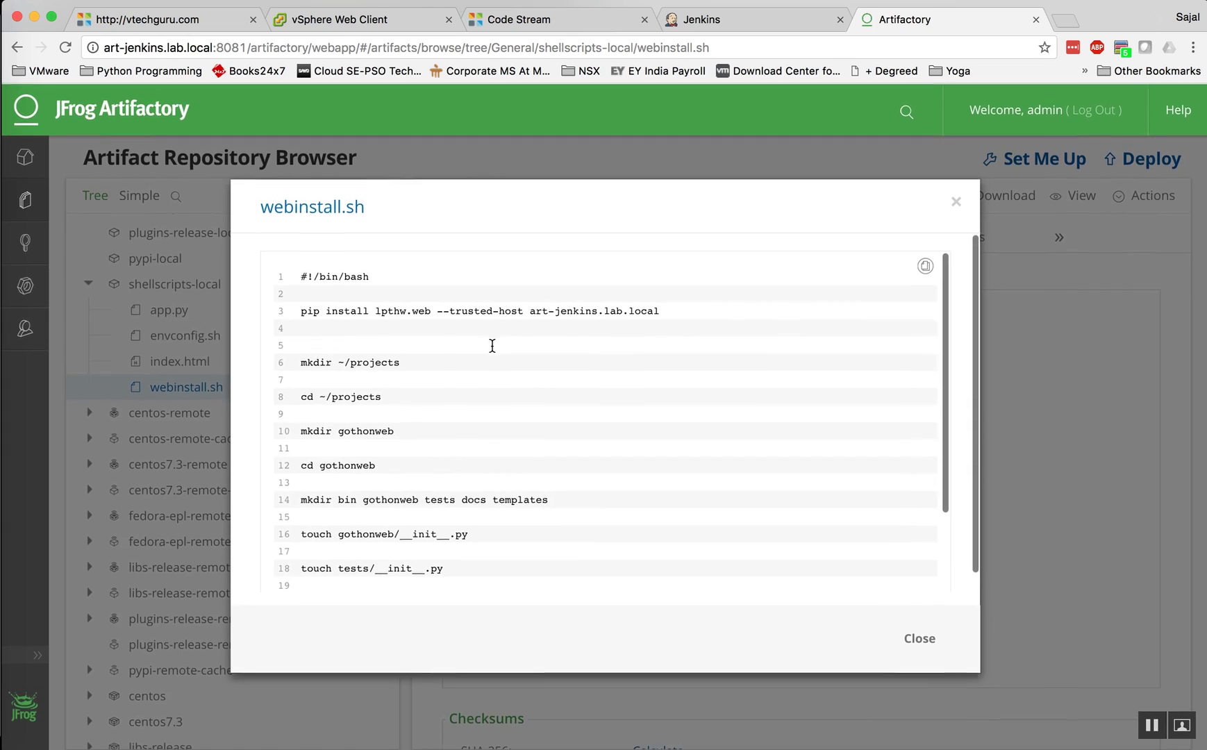
click(957, 202)
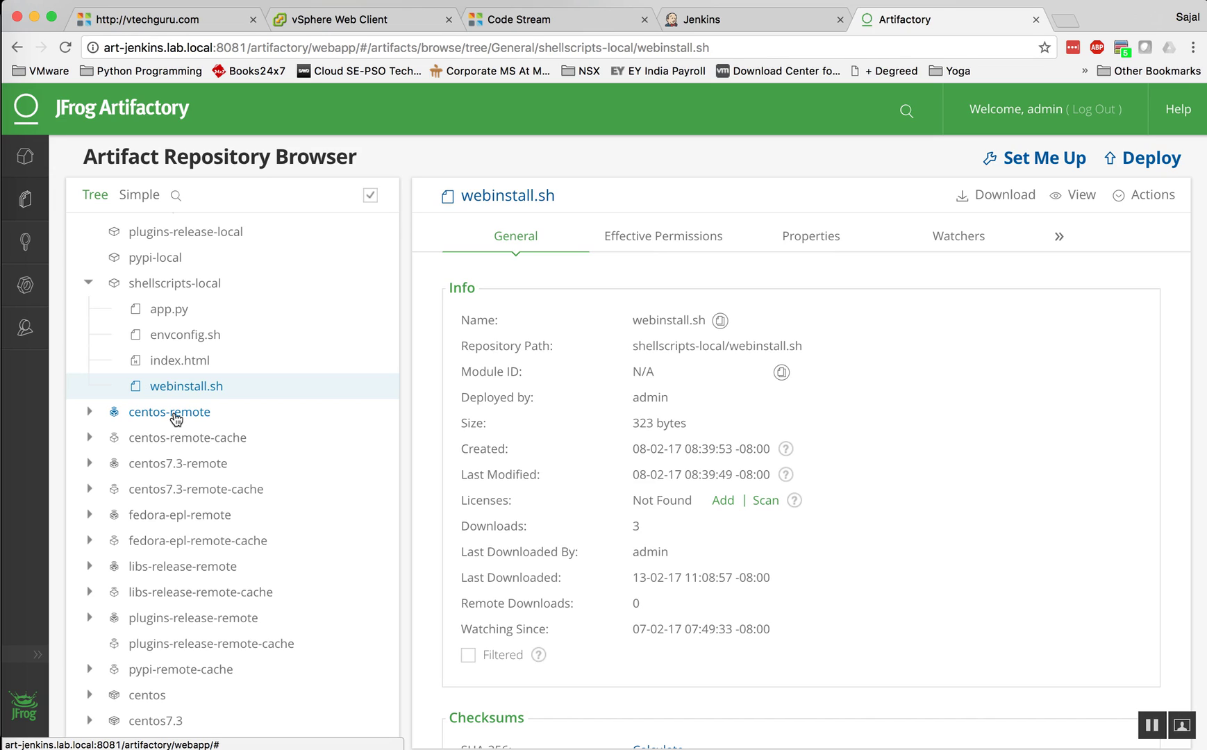
Step: Open centos-remote's Set Me Up instructions and insert credentials into the yum snippets
click(175, 415)
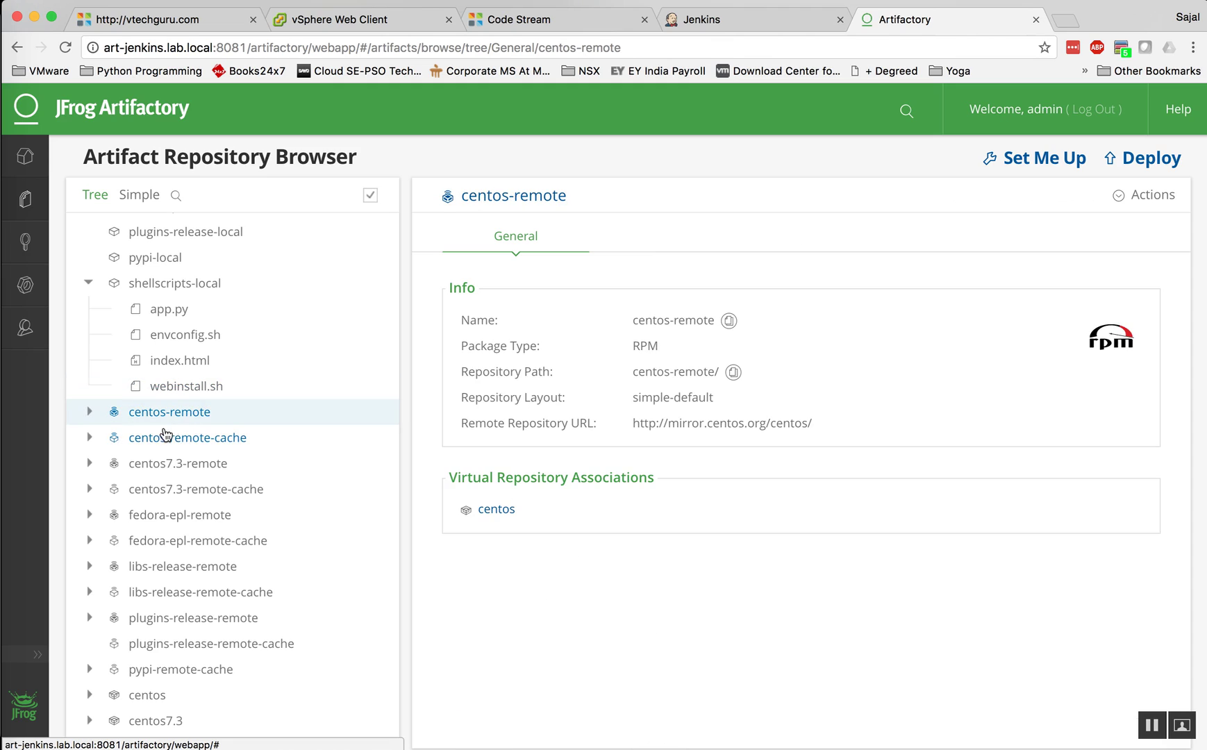
click(1031, 158)
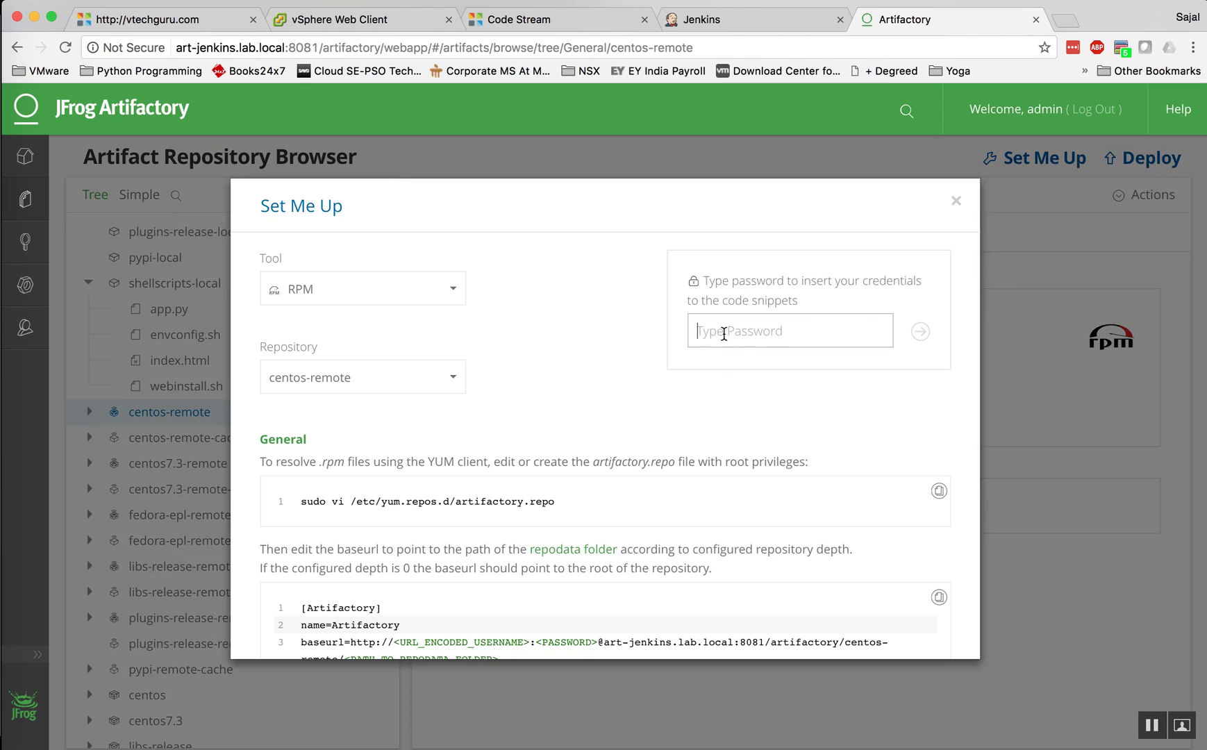
text(passw)
key(BackSpace)
key(BackSpace)
key(BackSpace)
key(BackSpace)
key(BackSpace)
text(passwor)
key(BackSpace)
key(BackSpace)
key(BackSpace)
key(BackSpace)
key(BackSpace)
key(BackSpace)
key(BackSpace)
key(super+v)
key(Return)
Step: Select the sudo vi command line, close the setup instructions, and go to the vRealize Automation login
scroll(552, 477, down, 3)
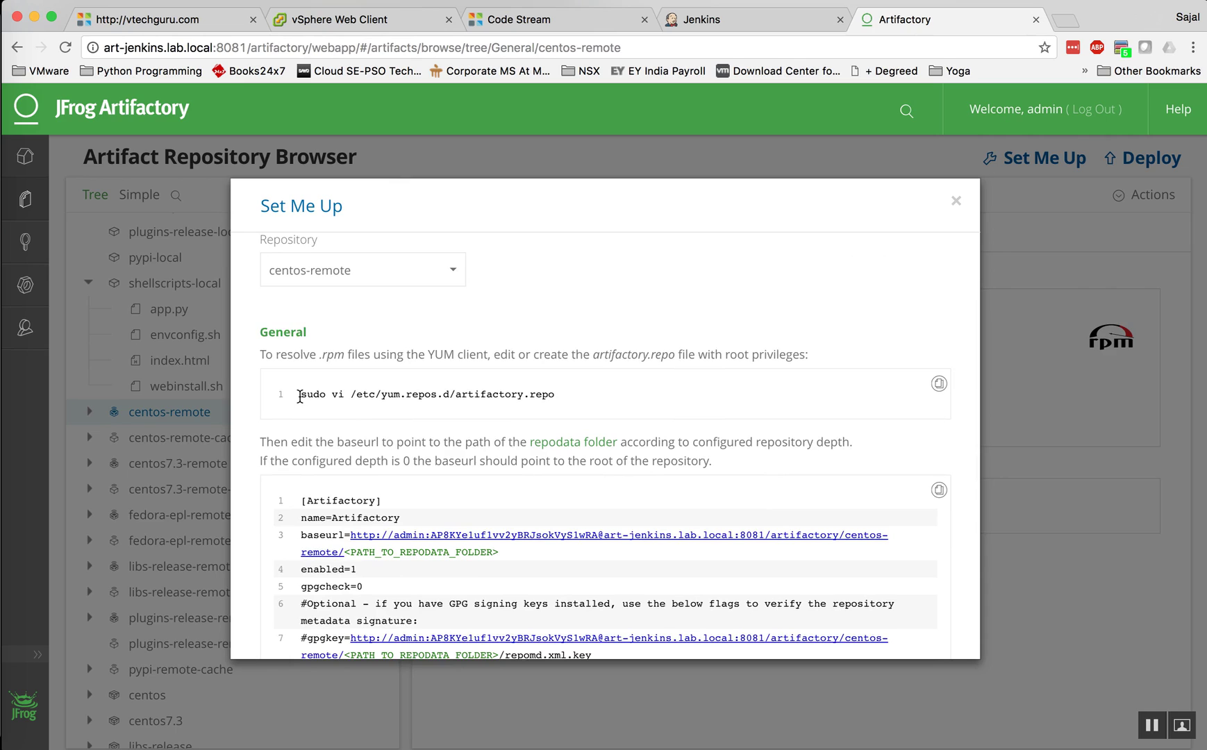
drag(299, 396, 552, 394)
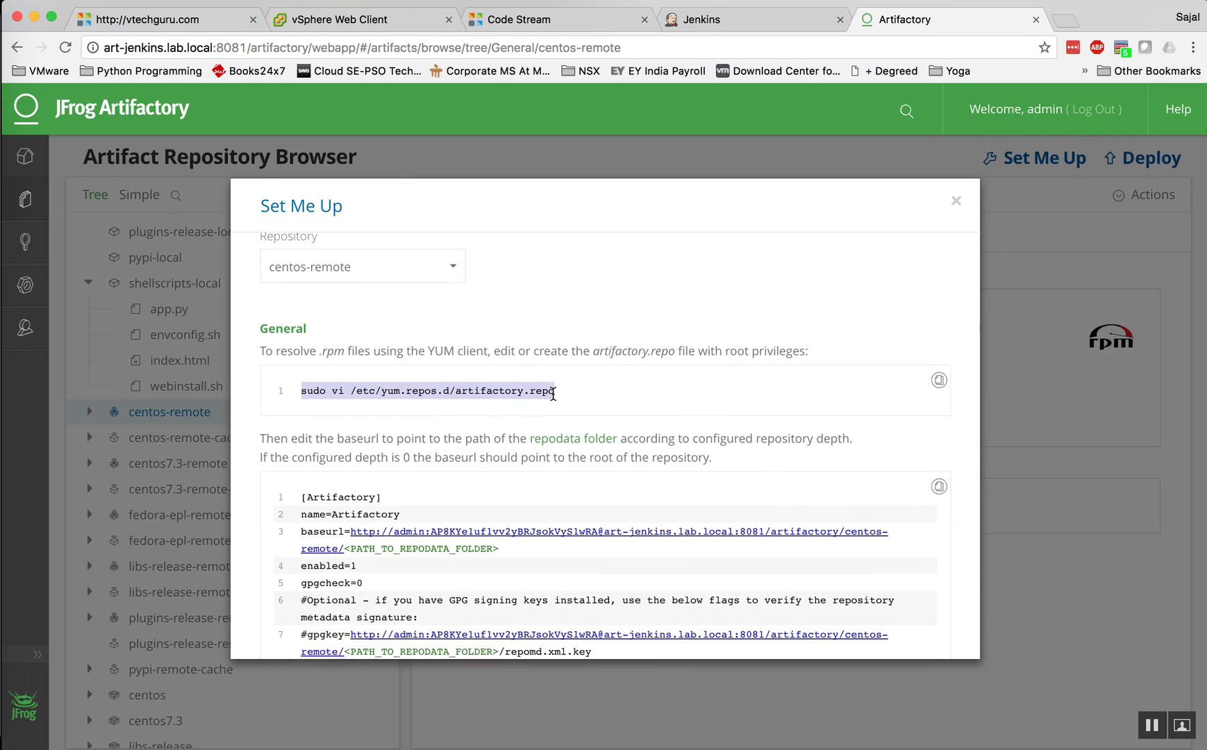
scroll(503, 400, down, 3)
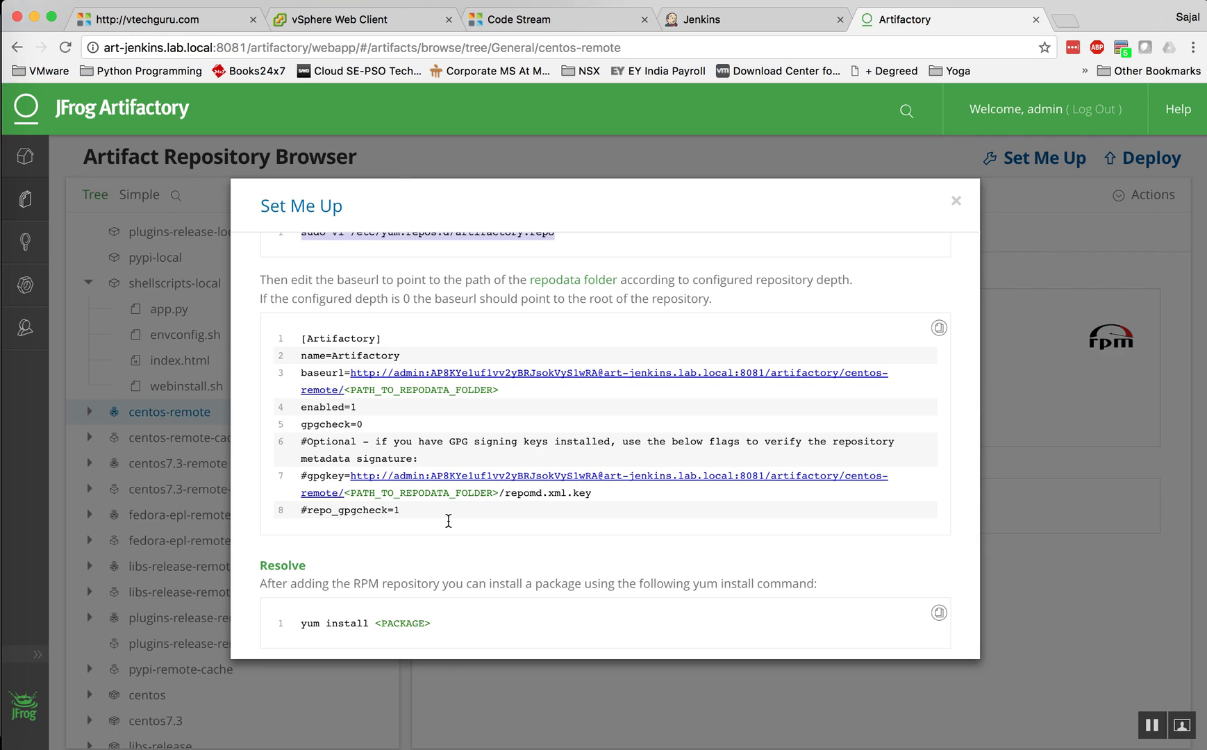
scroll(448, 520, down, 1)
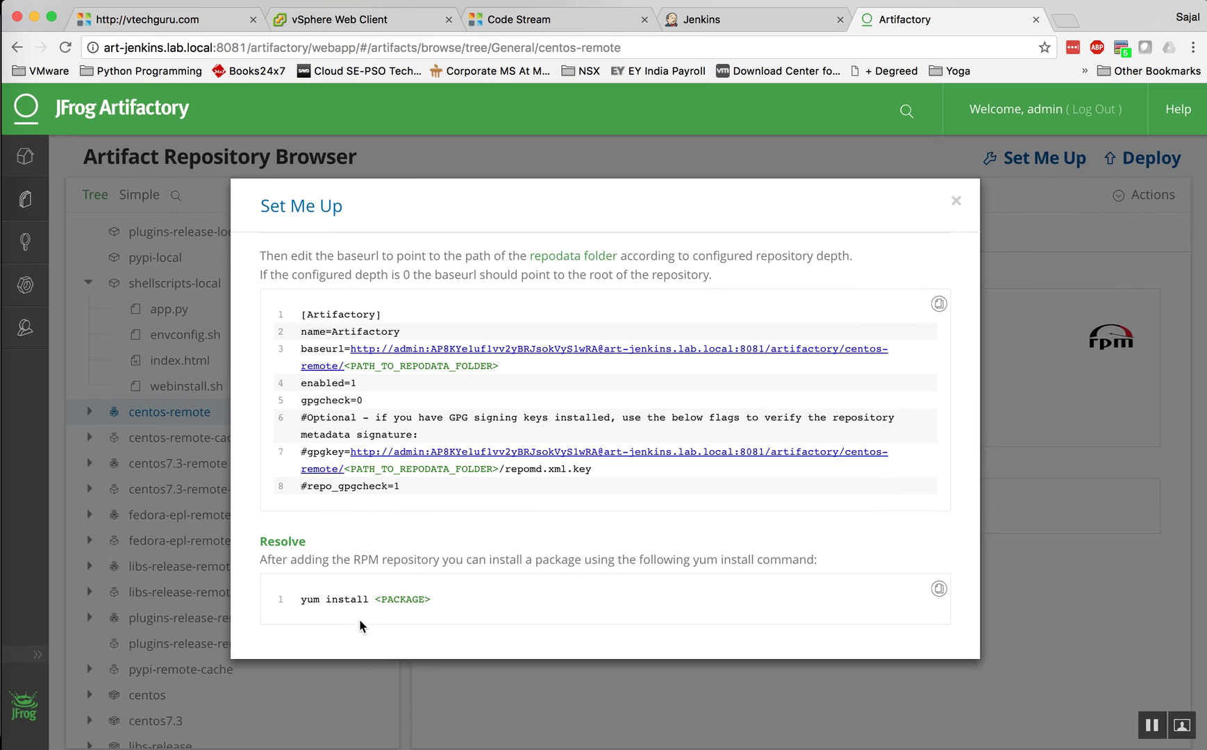
click(956, 201)
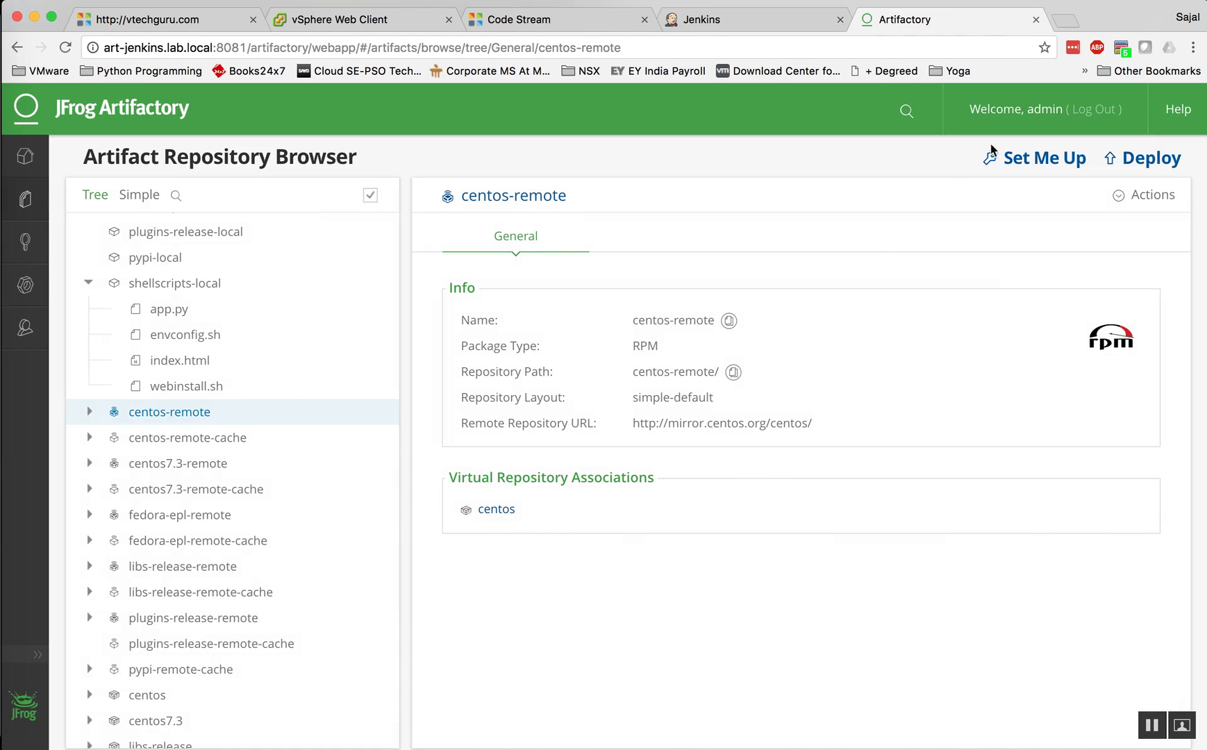
click(161, 19)
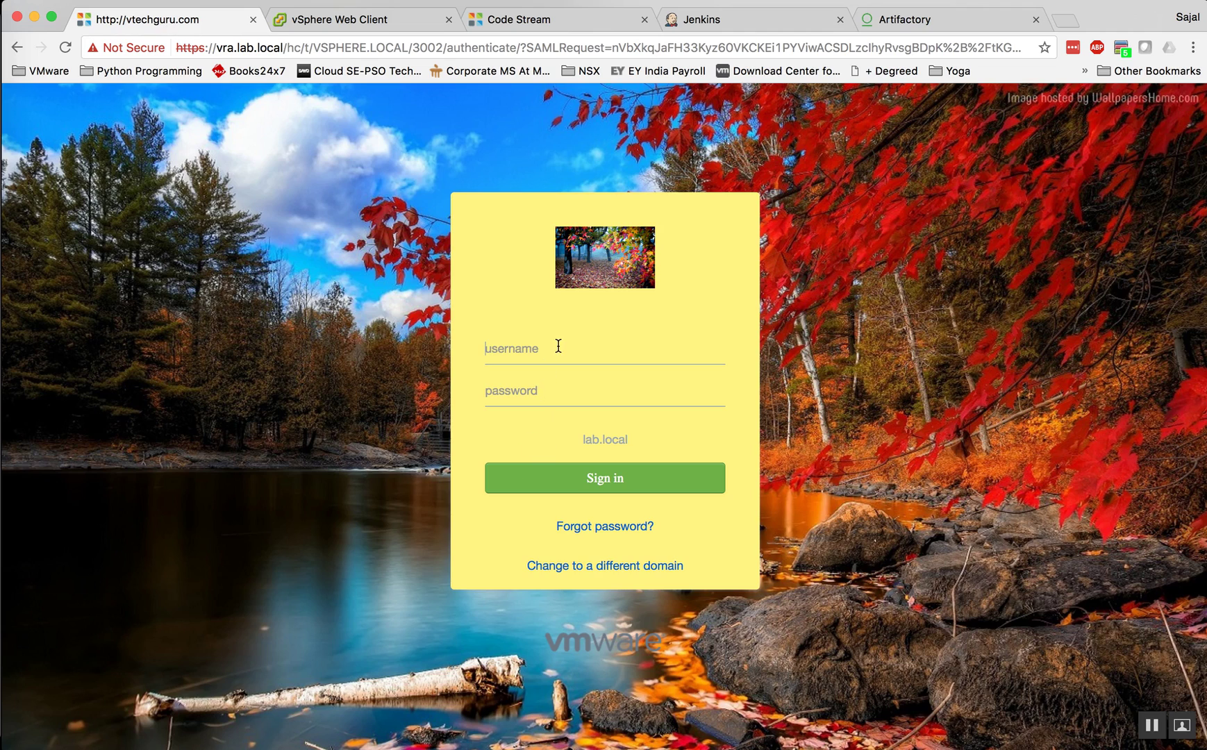
Step: Sign in to vRealize Automation as iaasadmin
text(iaasadmin)
key(Tab)
text(VMw)
key(Return)
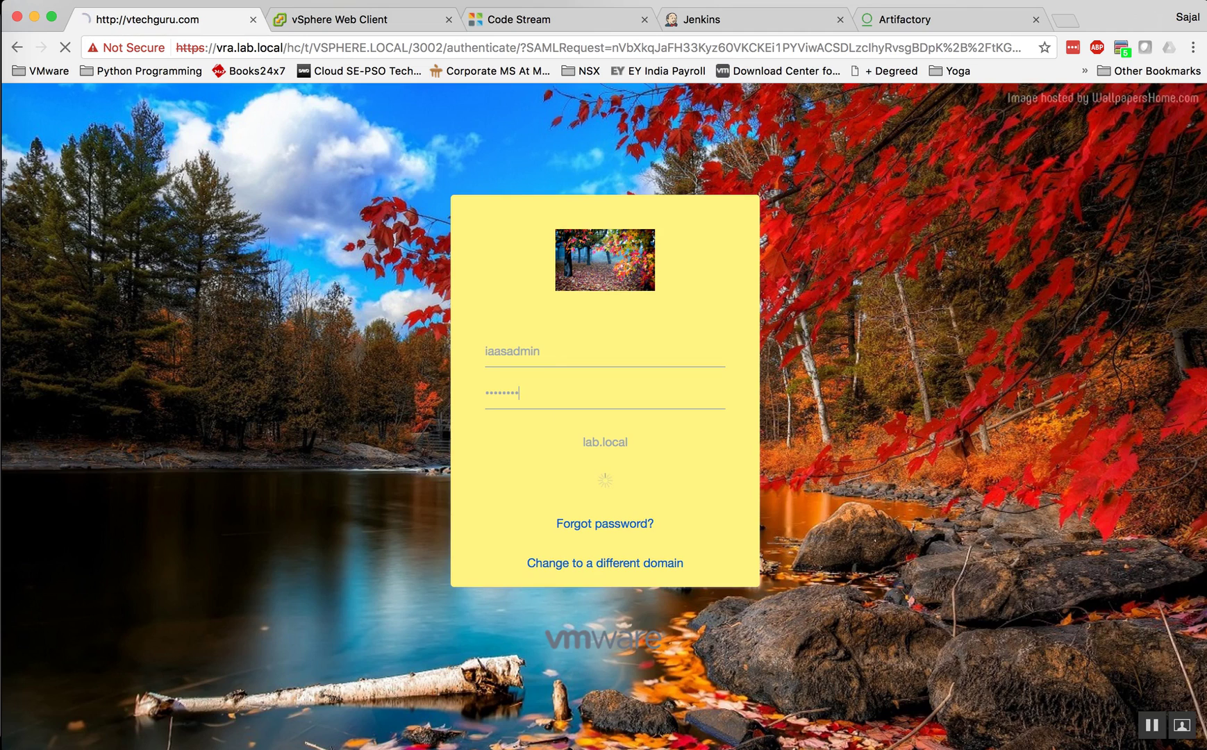
Step: Log in to vCenter Single Sign-On with the lab.local vCenter admin account, accepting the banner
click(372, 19)
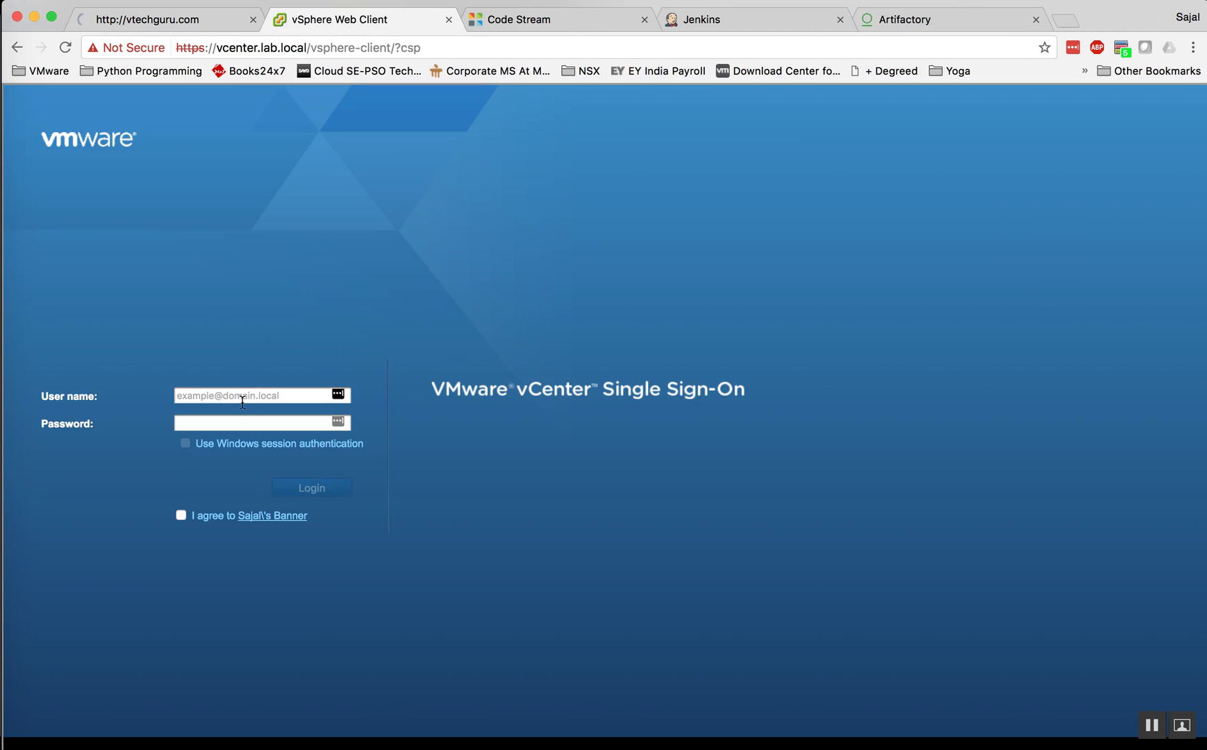
text(administ)
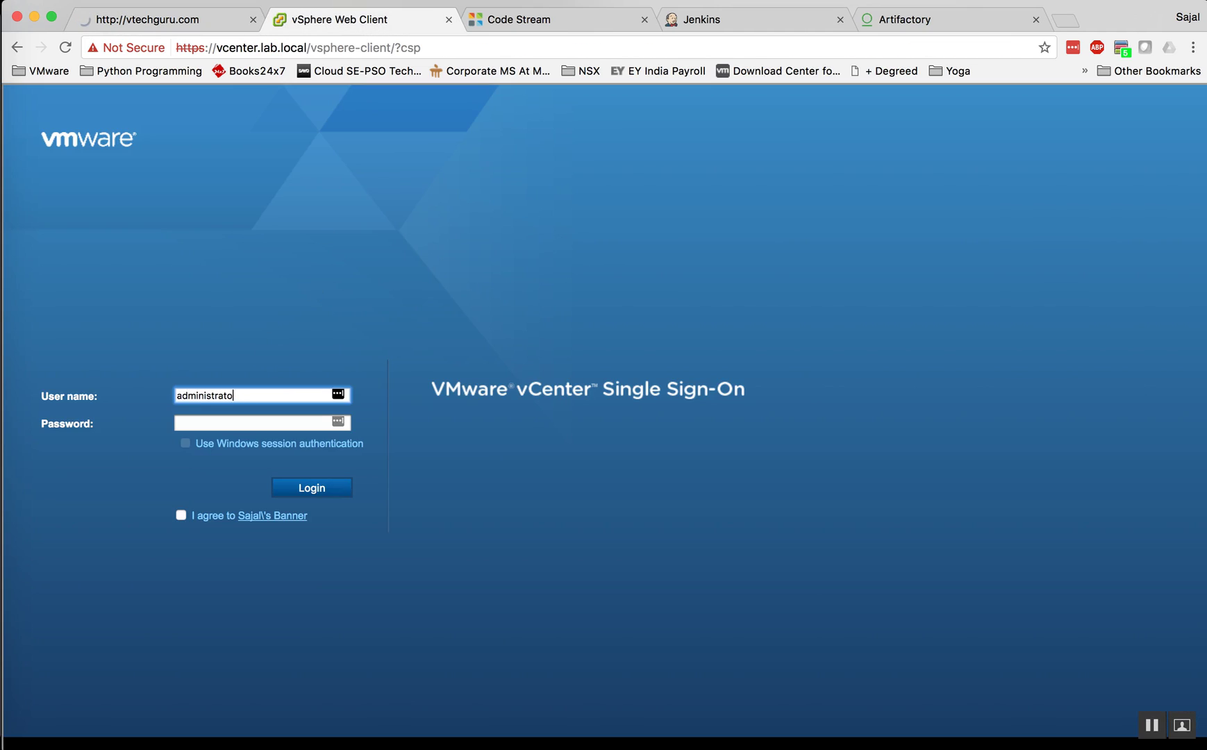
text(rato)
key(BackSpace)
key(BackSpace)
key(BackSpace)
key(BackSpace)
key(BackSpace)
key(BackSpace)
key(BackSpace)
key(BackSpace)
key(BackSpace)
key(BackSpace)
key(BackSpace)
key(BackSpace)
key(Tab)
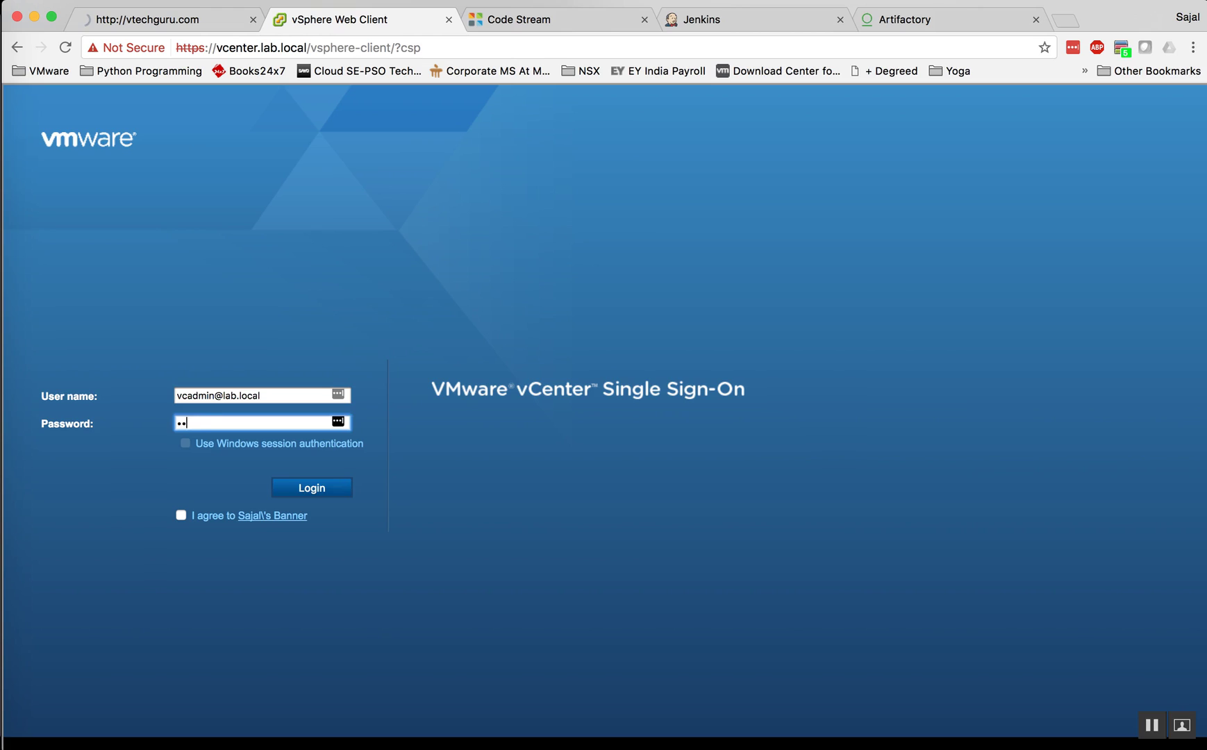
click(180, 515)
click(316, 491)
Step: Sign in to Code Stream as iaasadmin, then check the other tabs and return to Code Stream
click(527, 27)
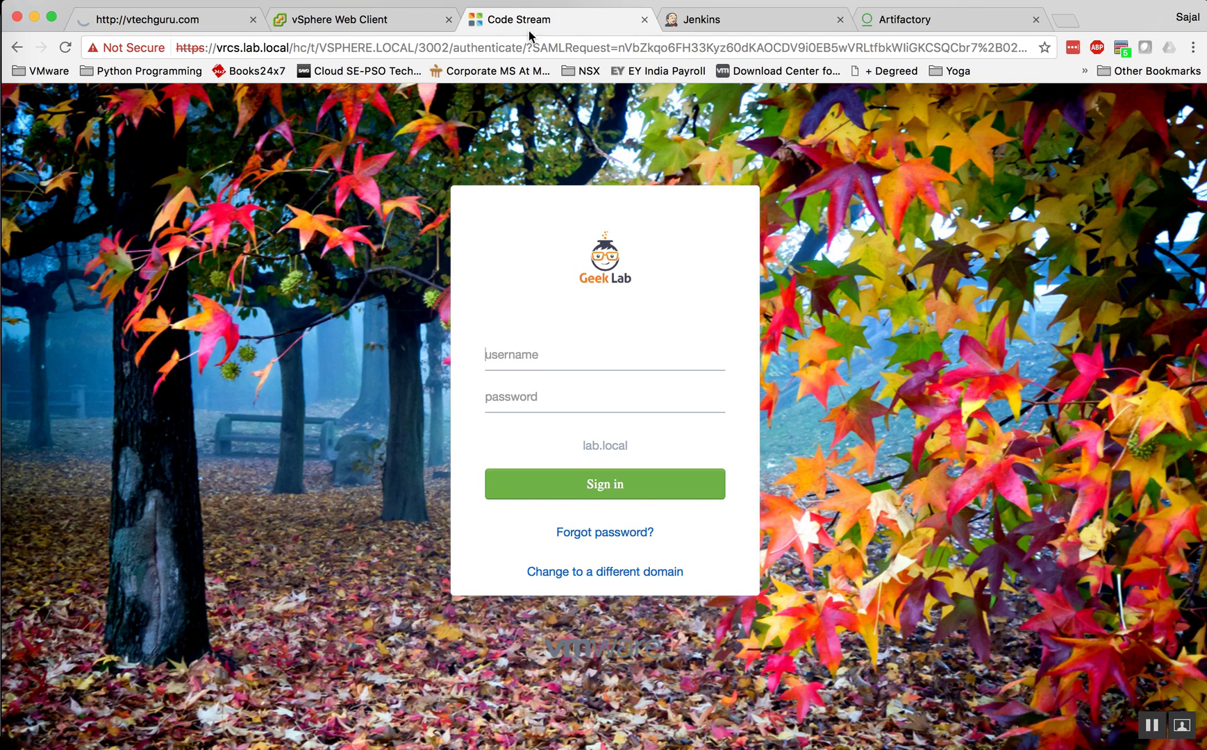
text(iaasadmin)
key(Tab)
text(********)
key(Return)
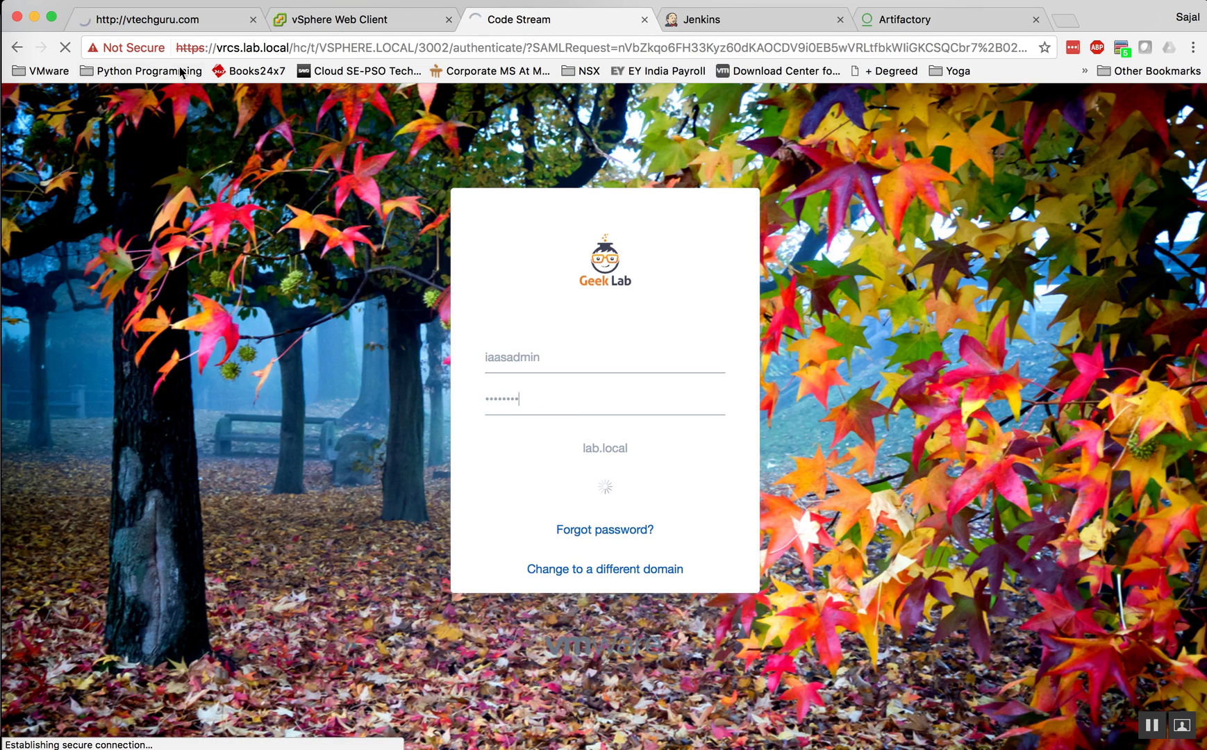
click(139, 20)
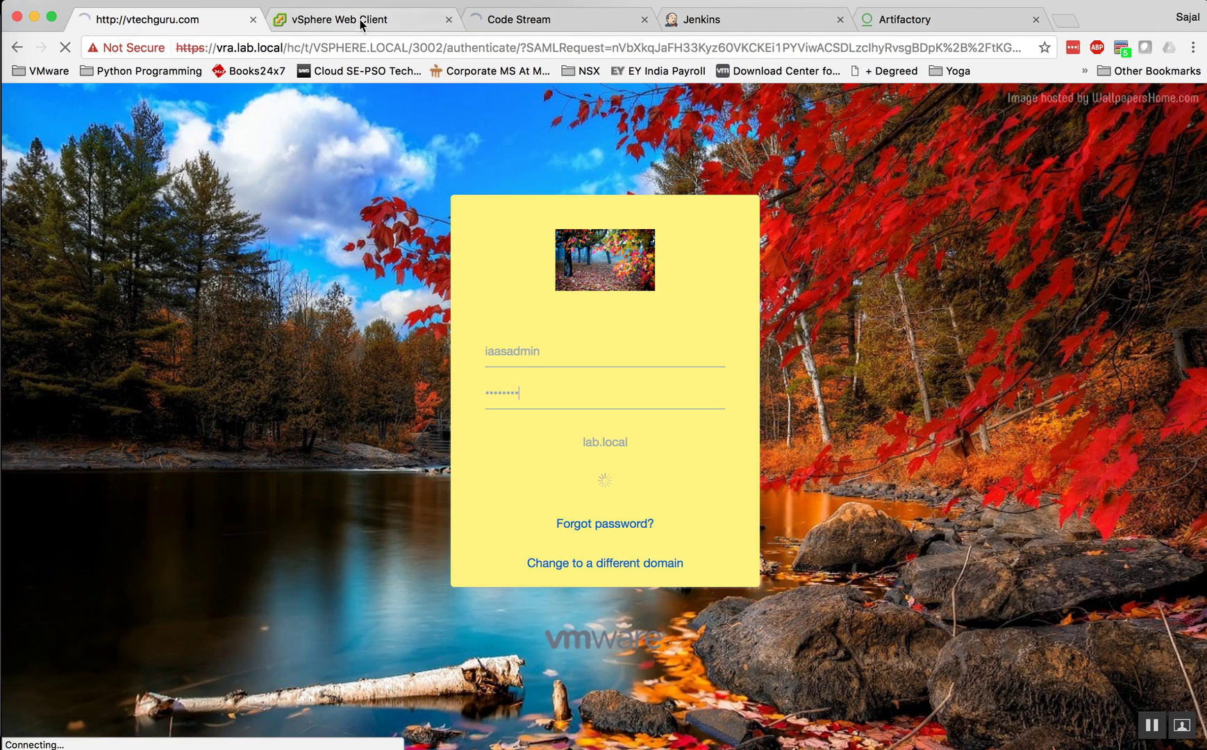
click(364, 21)
click(153, 21)
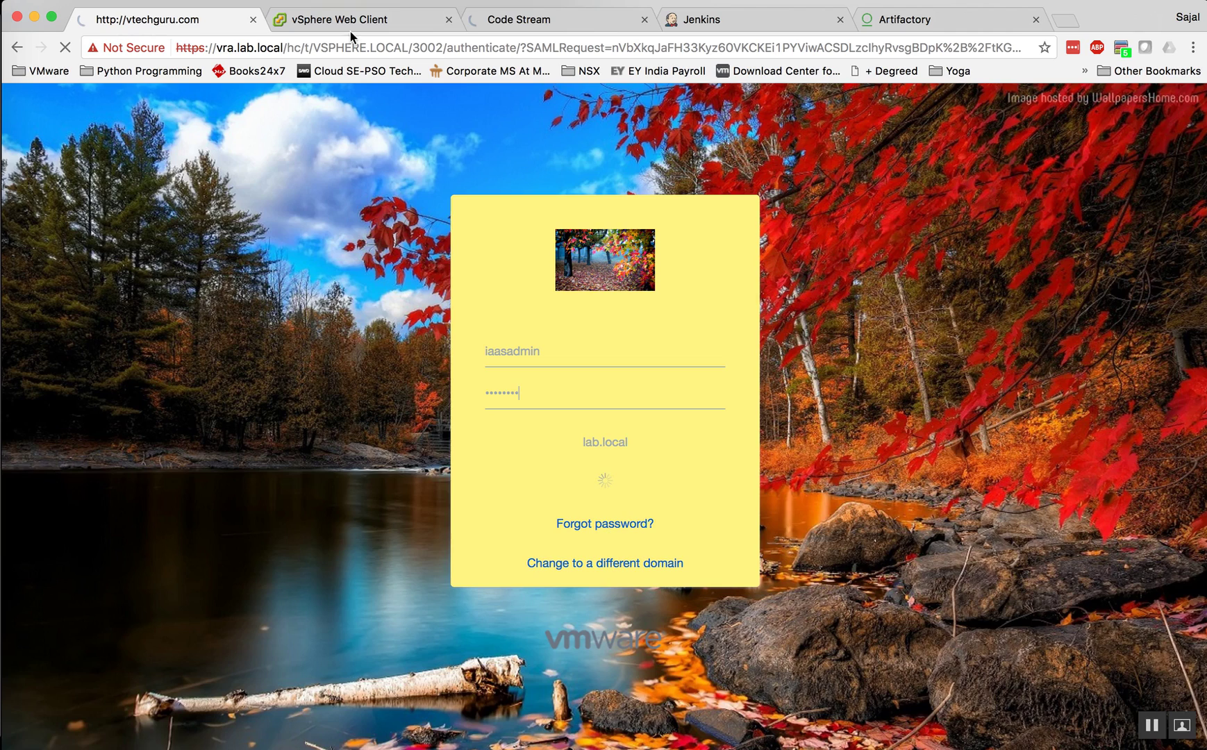
click(540, 21)
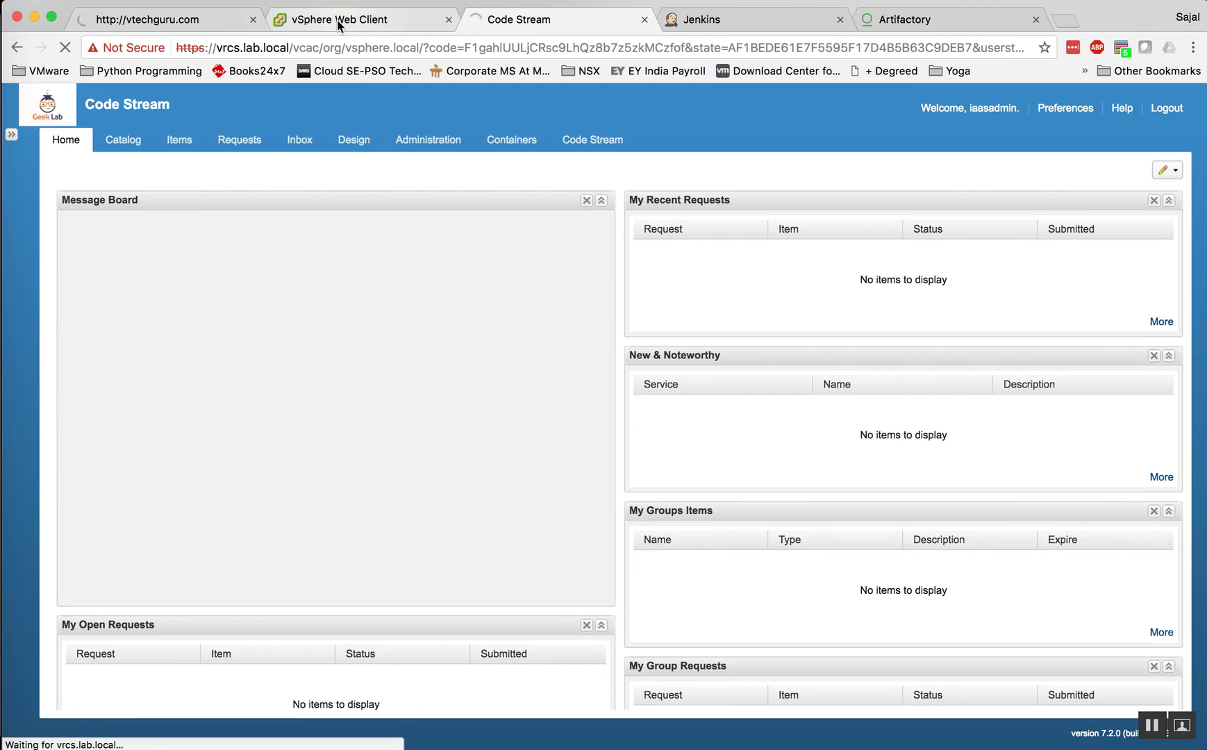
Step: Cycle through the vSphere and vRealize tabs, then open the portal's Code Stream Getting Started page
click(339, 21)
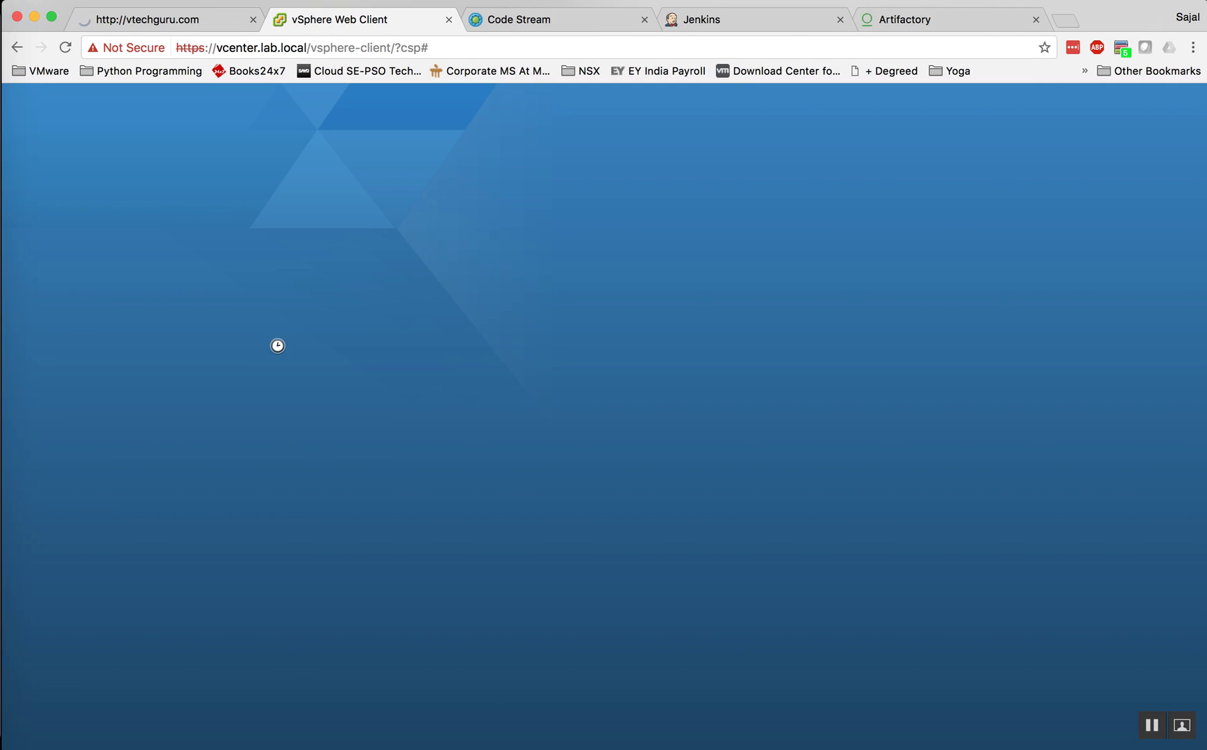
click(178, 23)
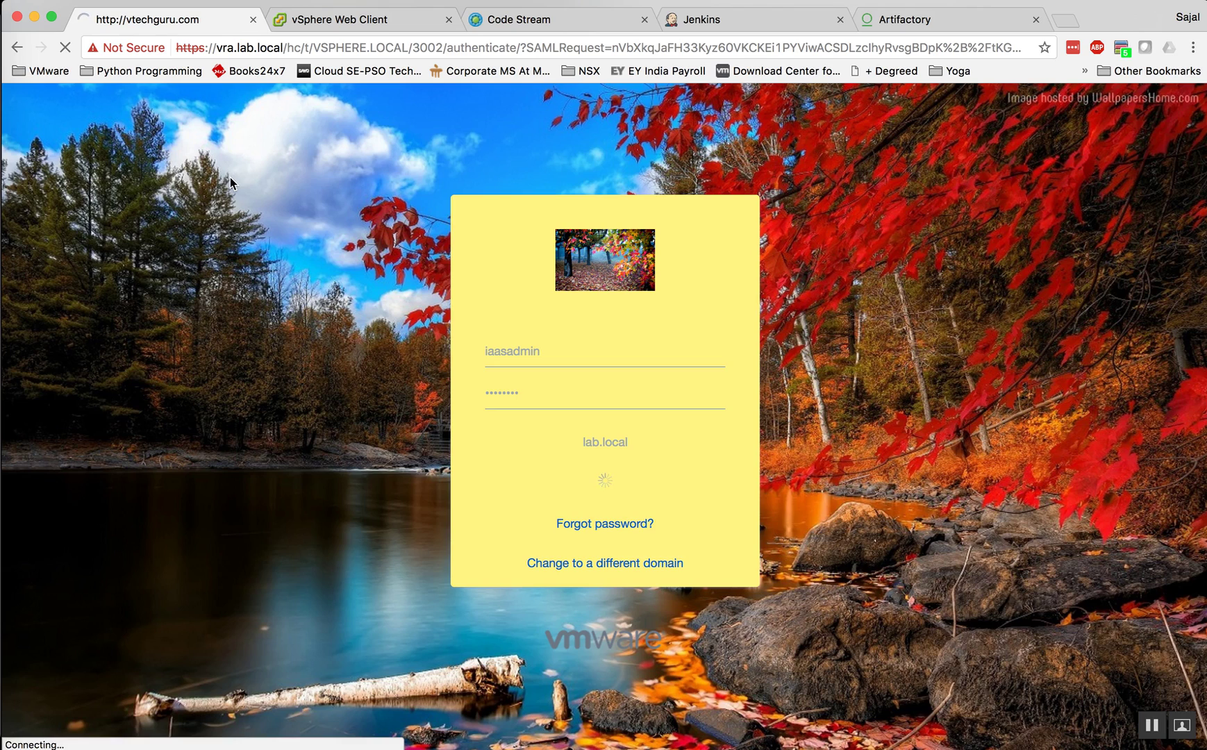
click(348, 19)
click(514, 23)
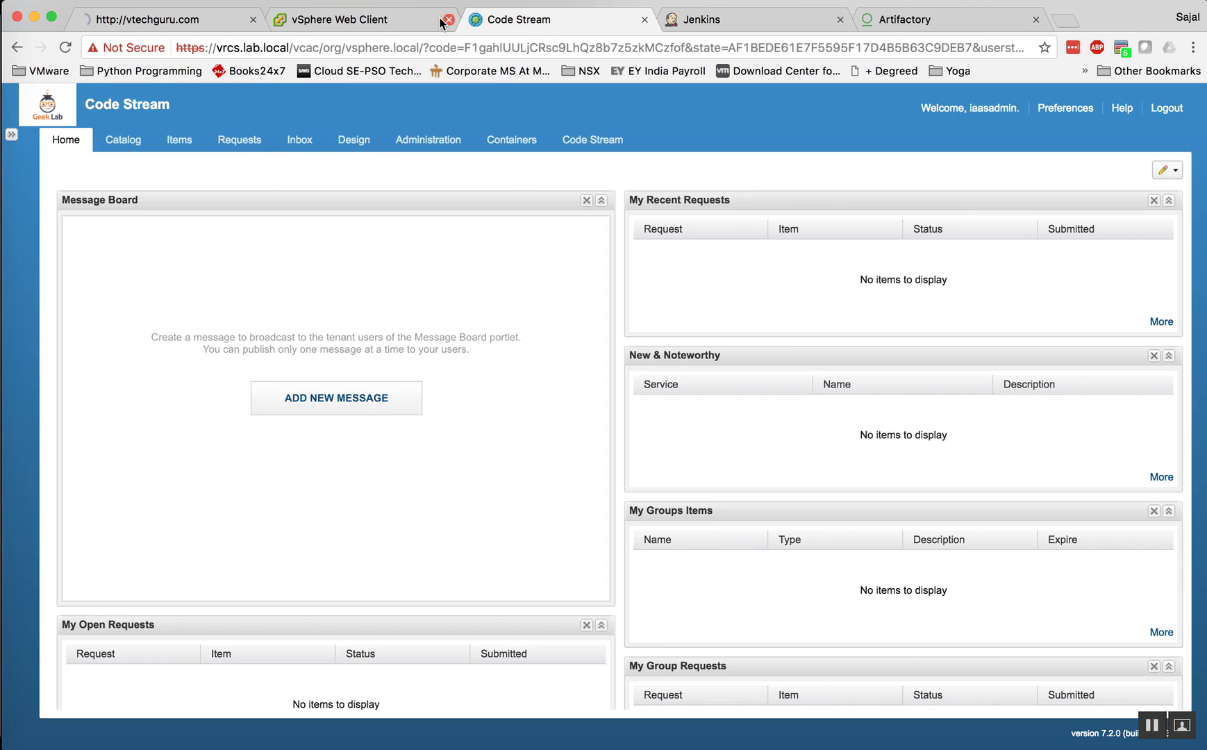
click(593, 142)
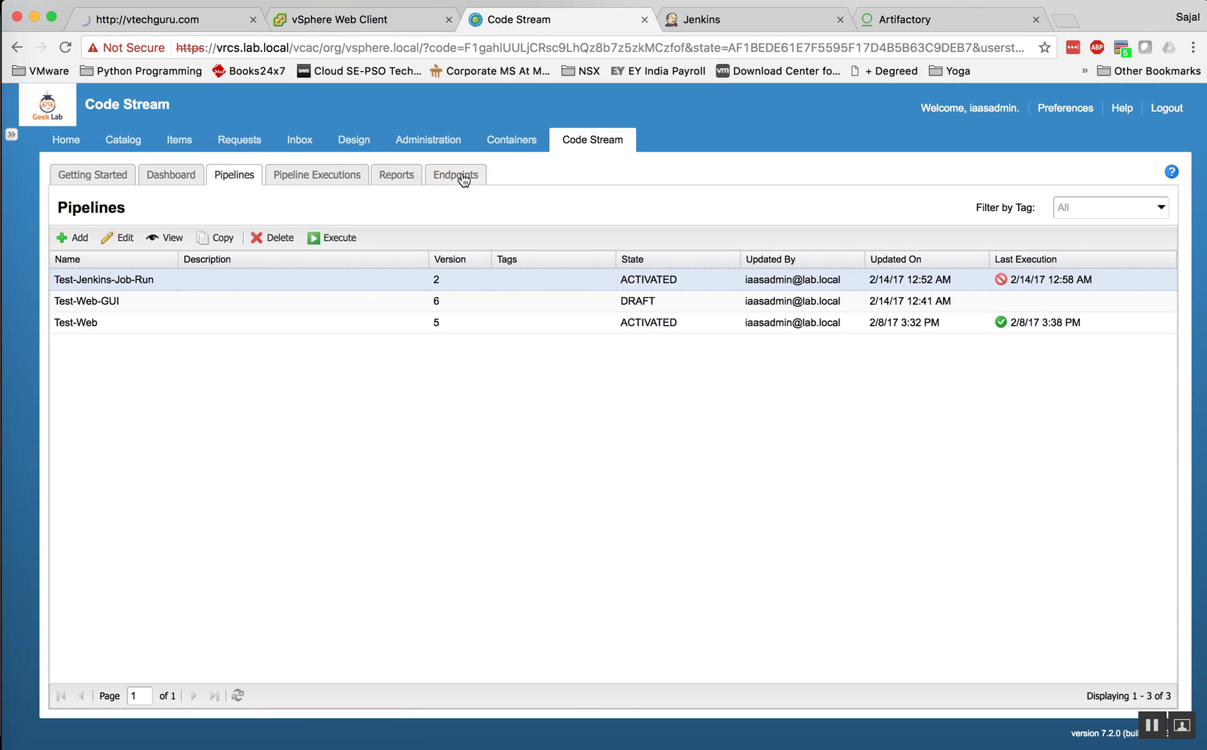
Step: From the Endpoints list, start a new endpoint of type vRealize Automation 7
click(458, 176)
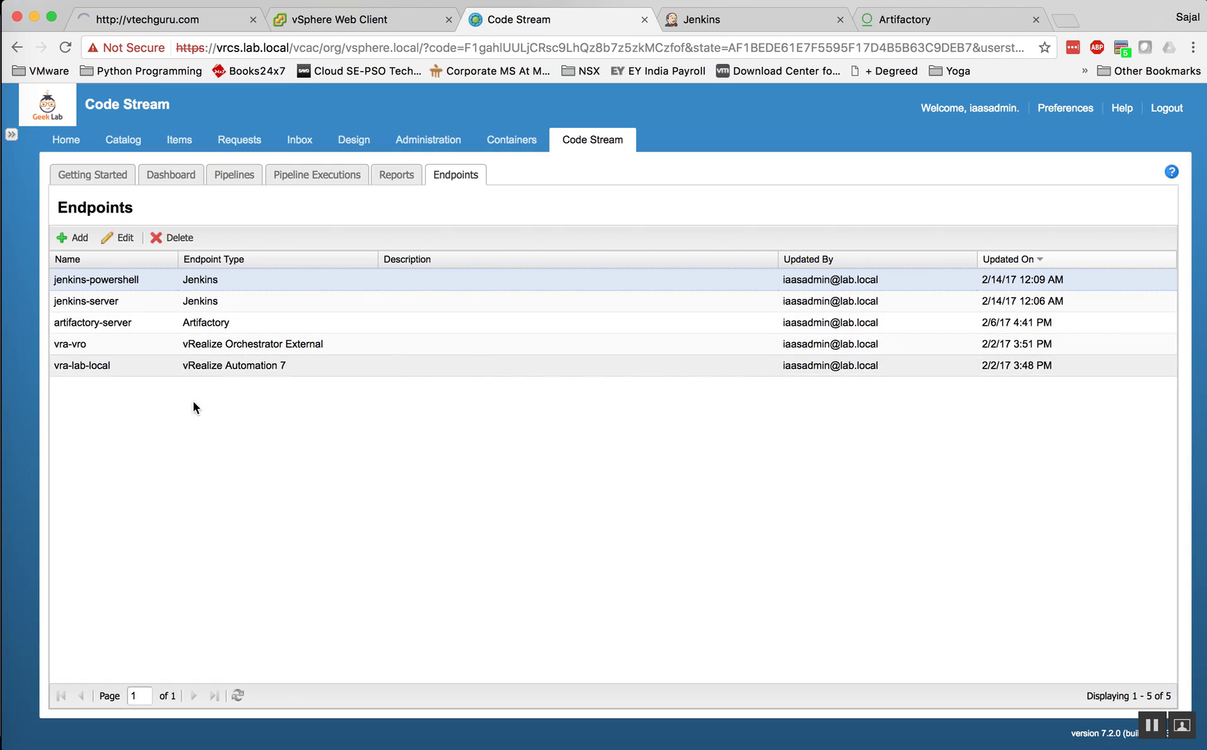
click(72, 238)
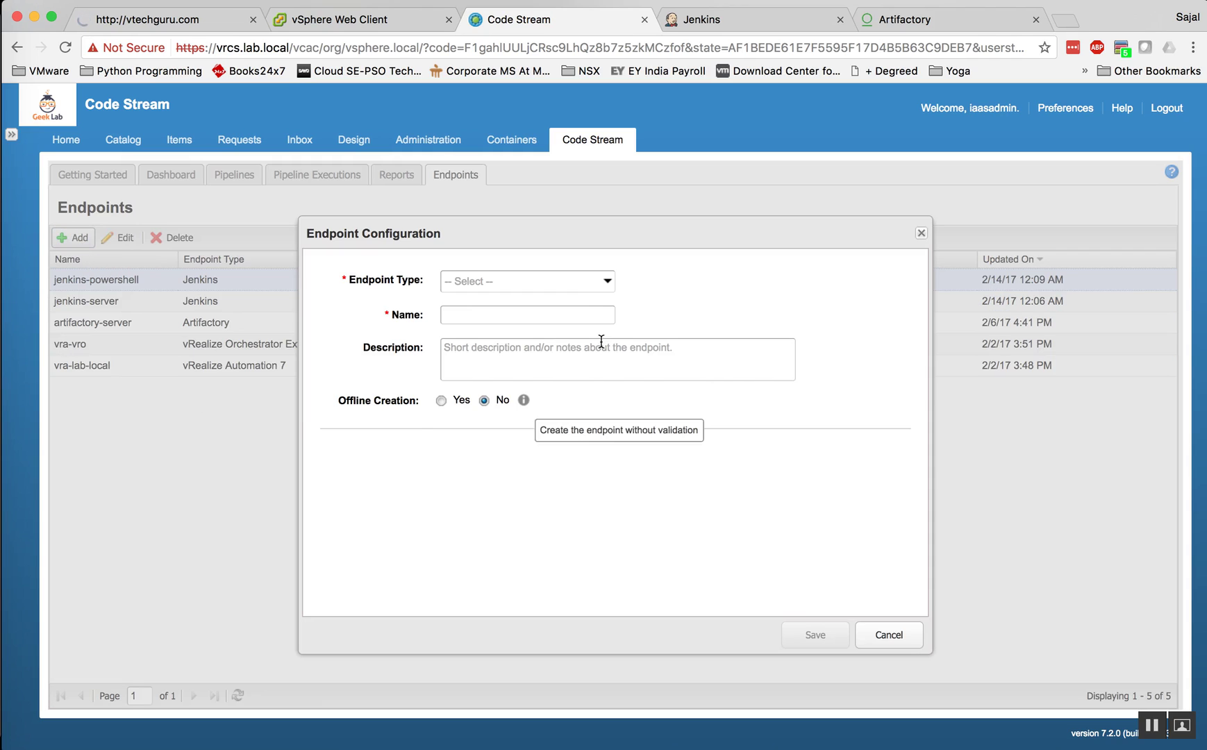
click(582, 282)
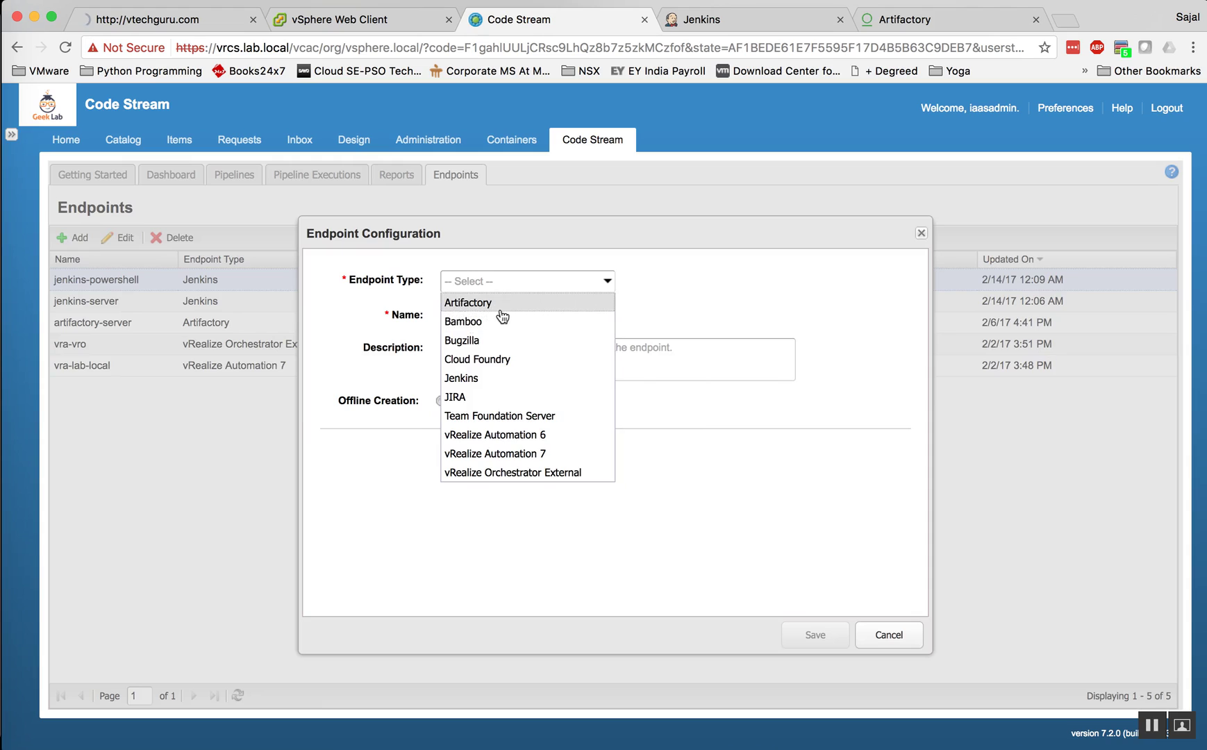
click(513, 454)
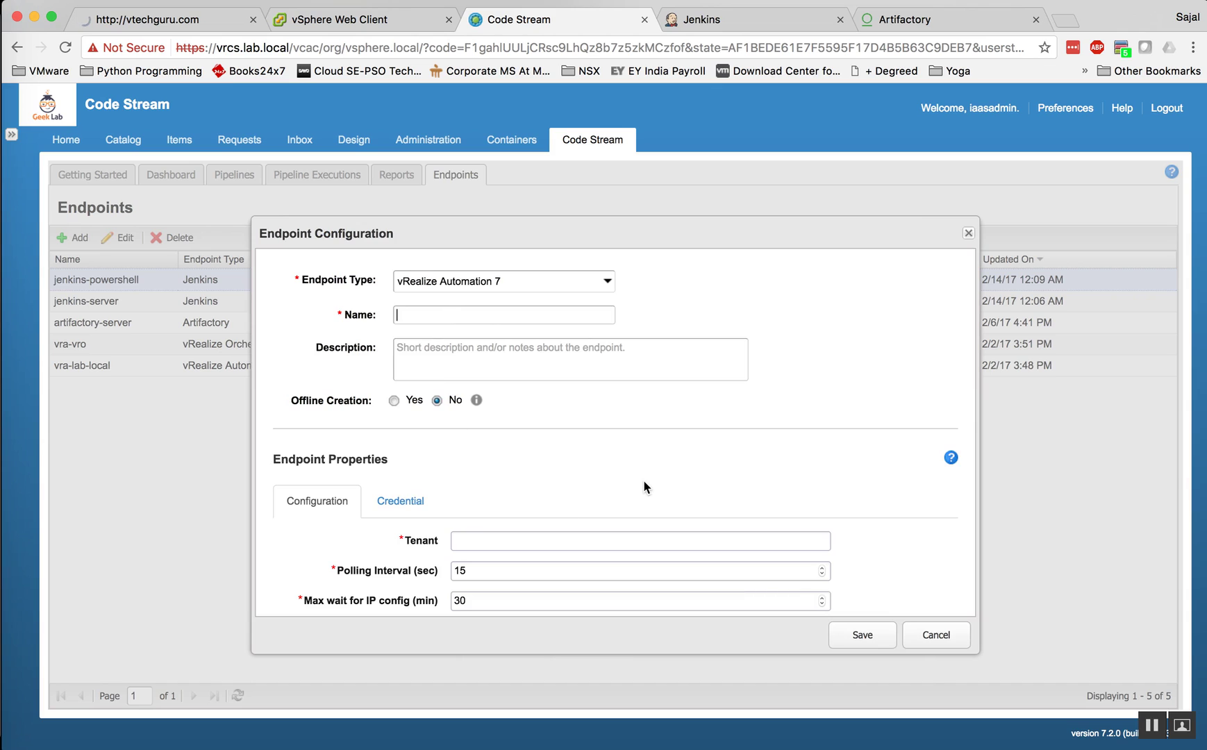
Step: Enter name test and tenant vsphere.l, check the Credential tab, then cancel unsaved
text(tet)
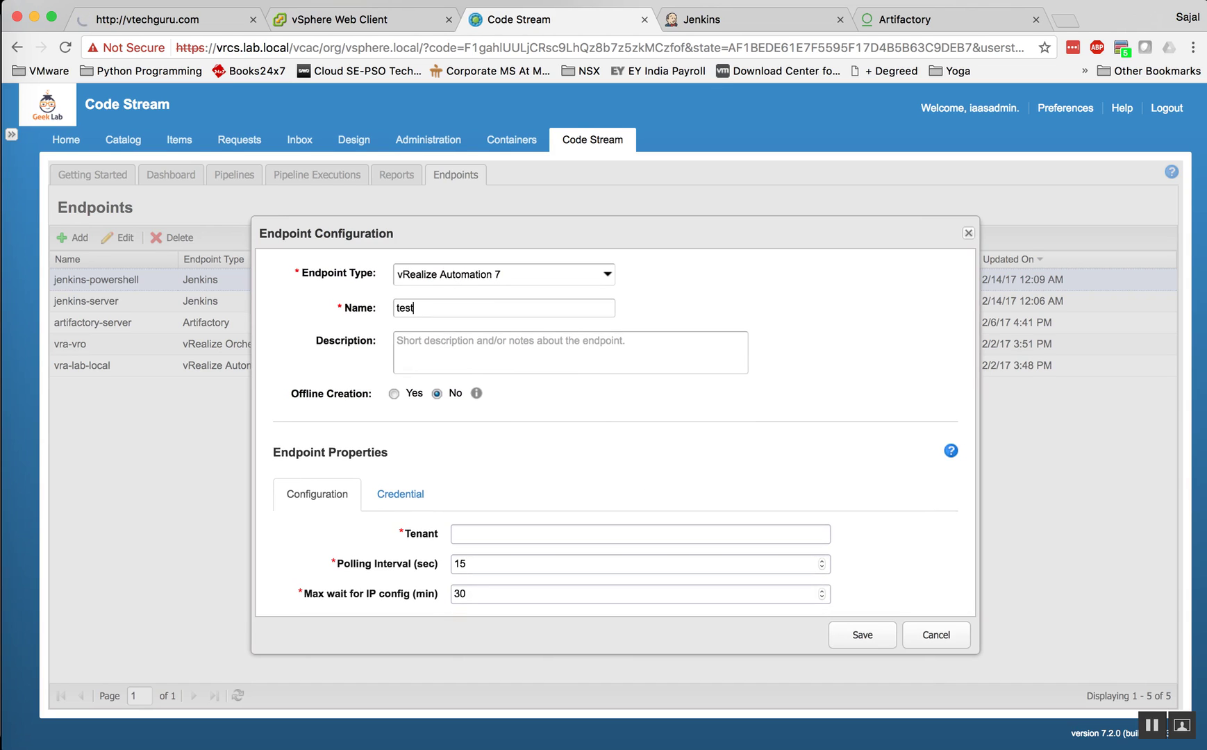
click(486, 526)
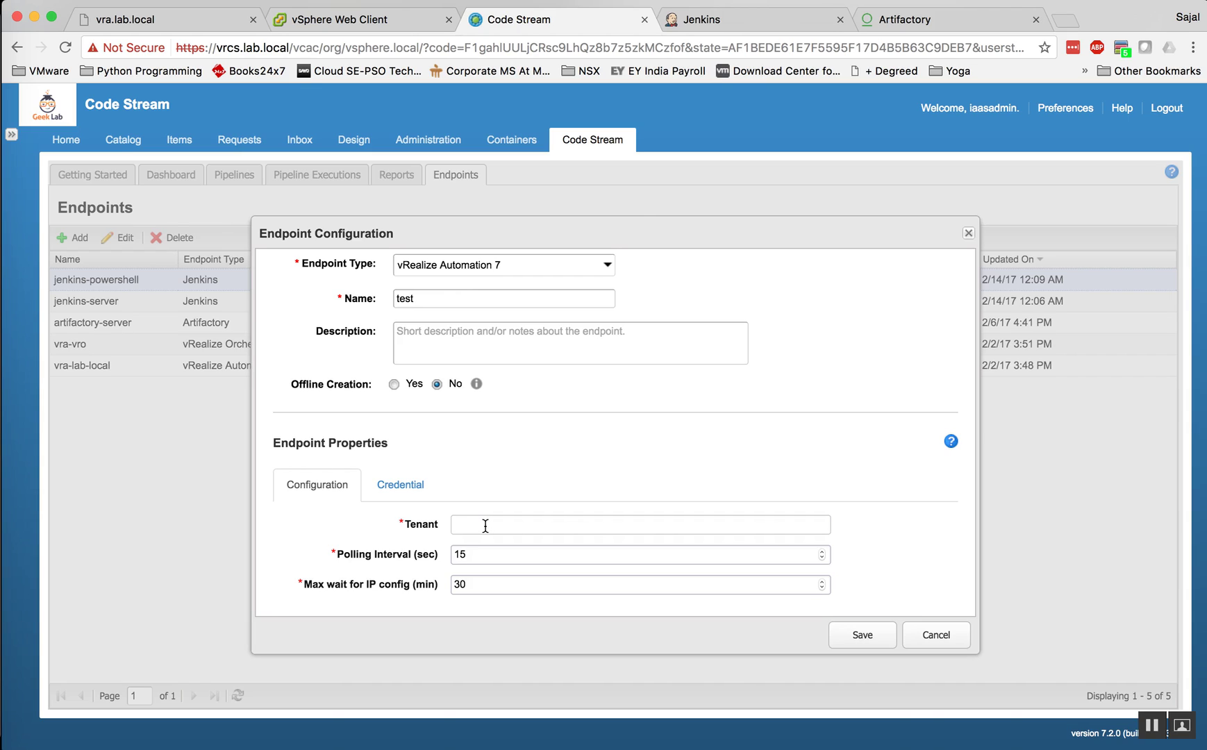
text(vsphere.local)
click(402, 485)
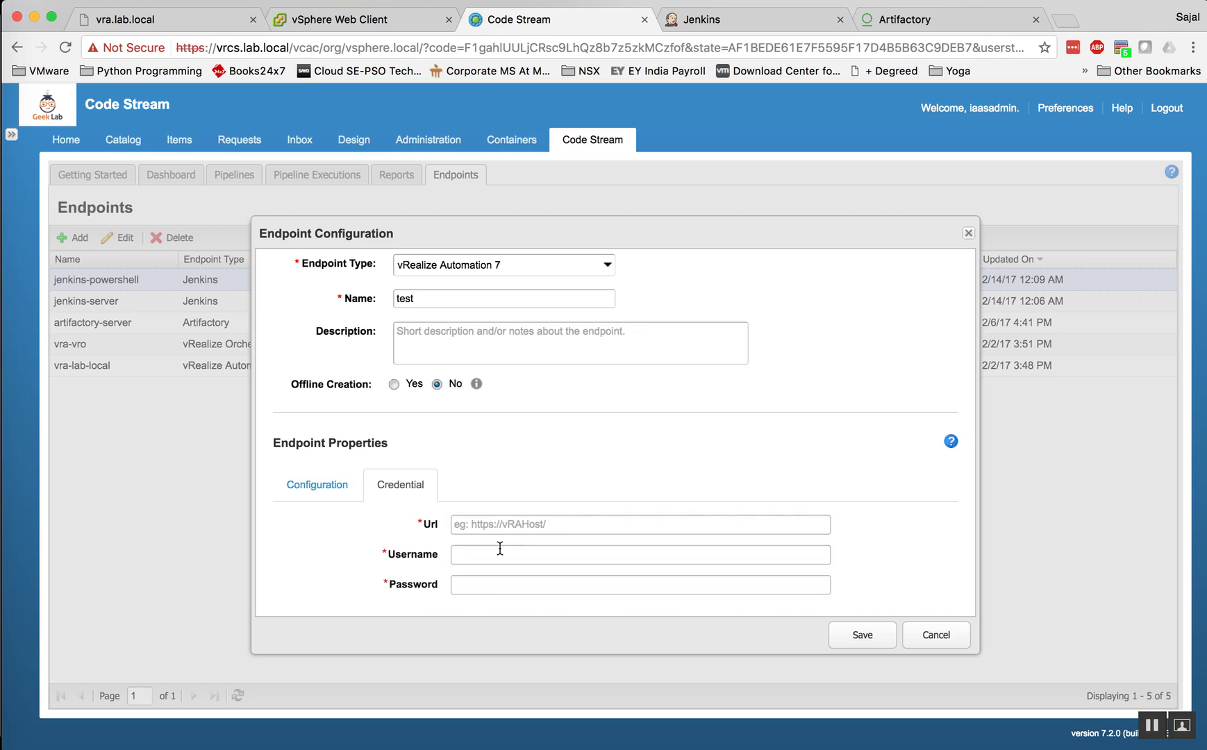
click(505, 525)
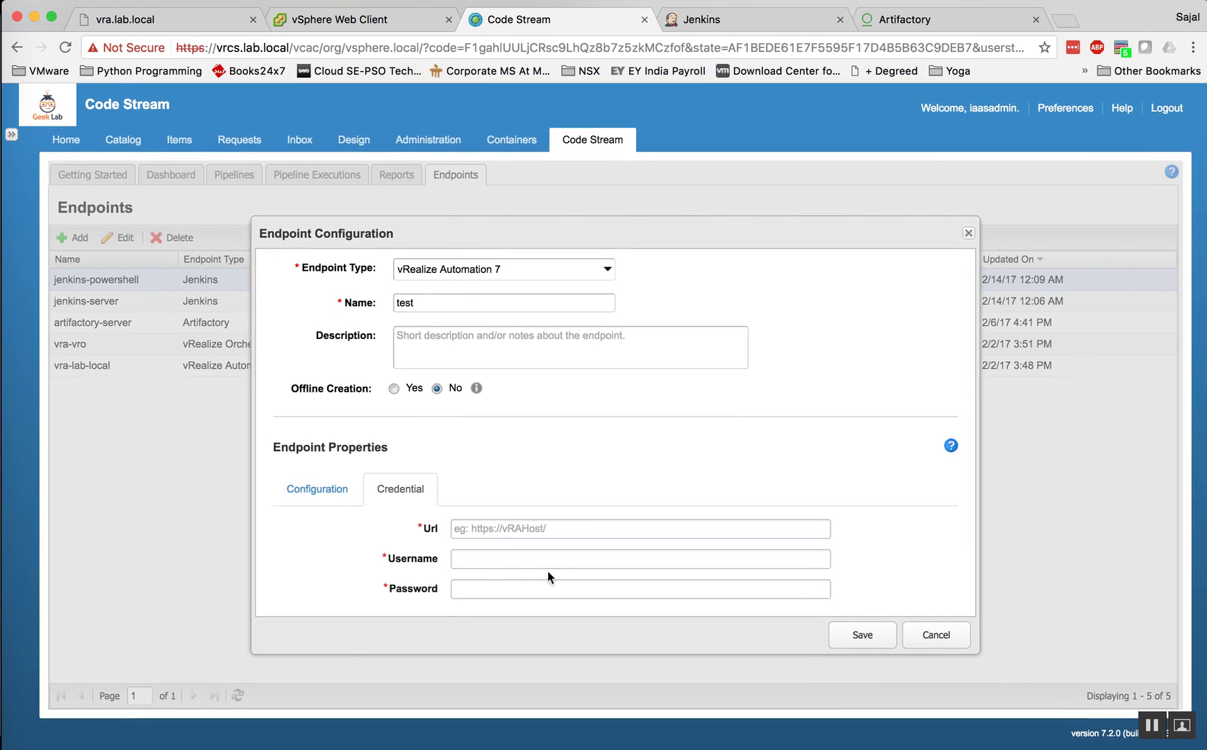
click(939, 635)
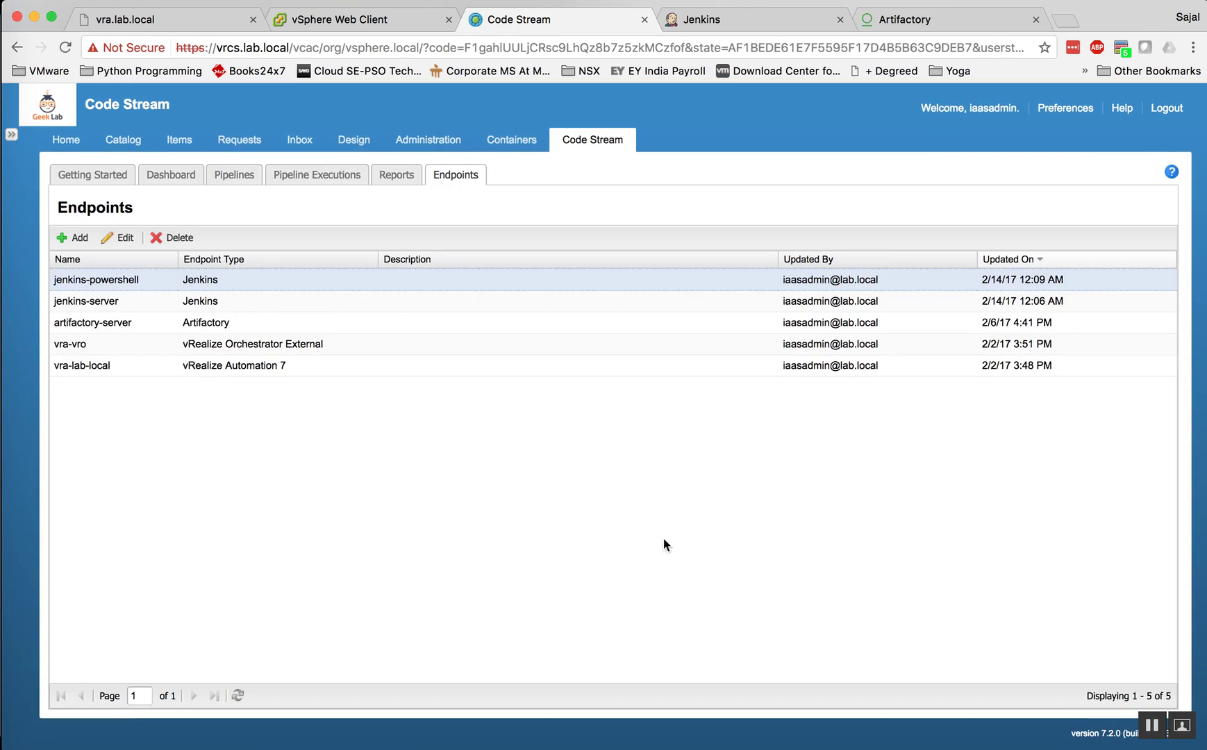
Step: Review the vra-lab-local endpoint's settings and credentials, closing without changes
click(192, 368)
click(120, 238)
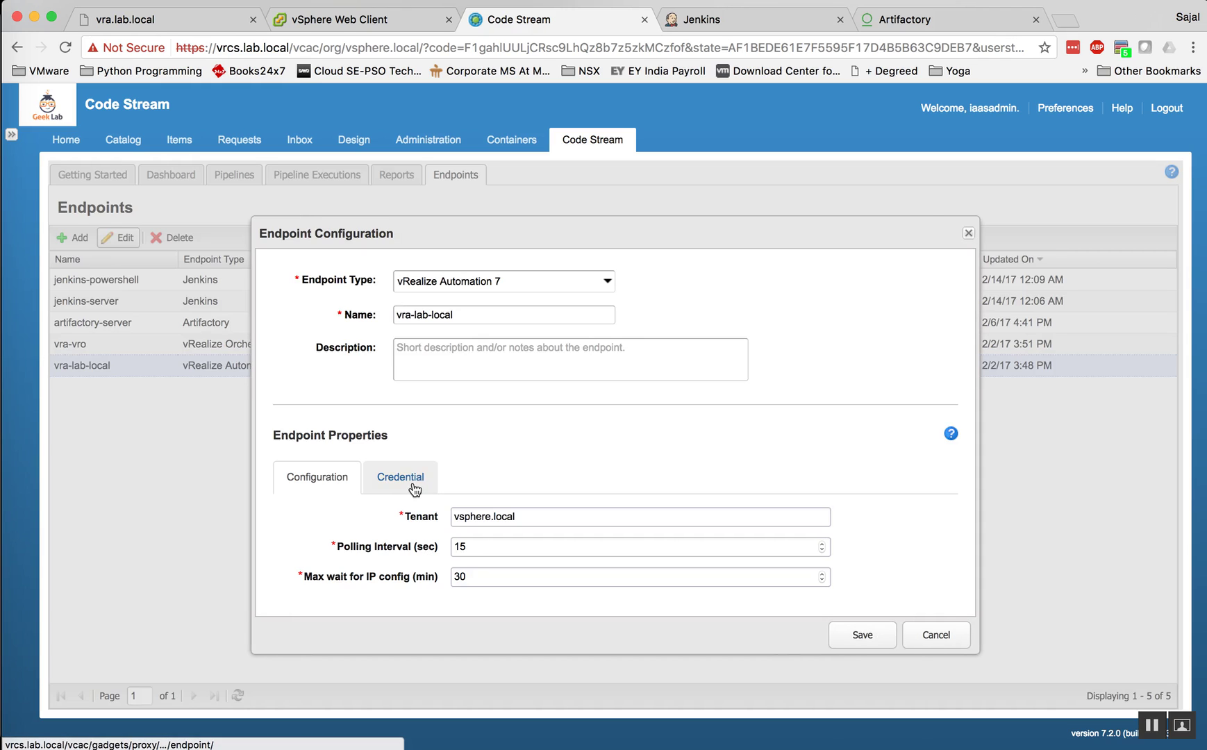
click(402, 478)
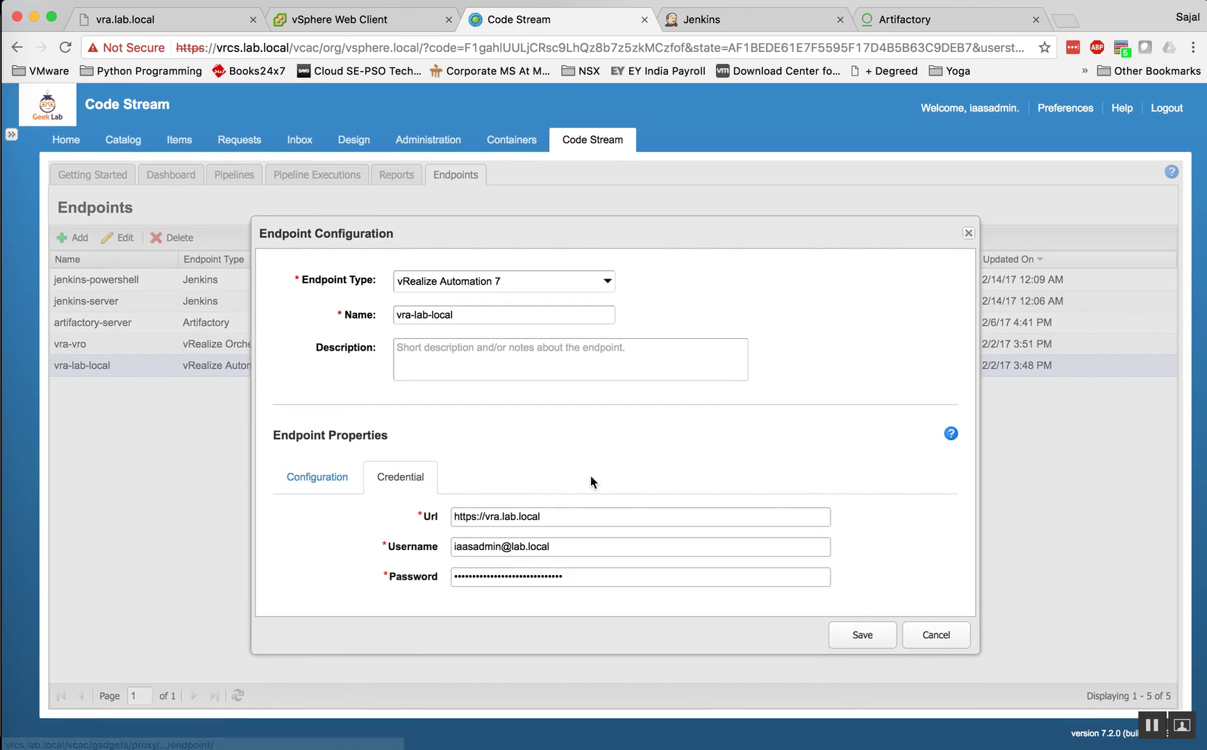
click(904, 636)
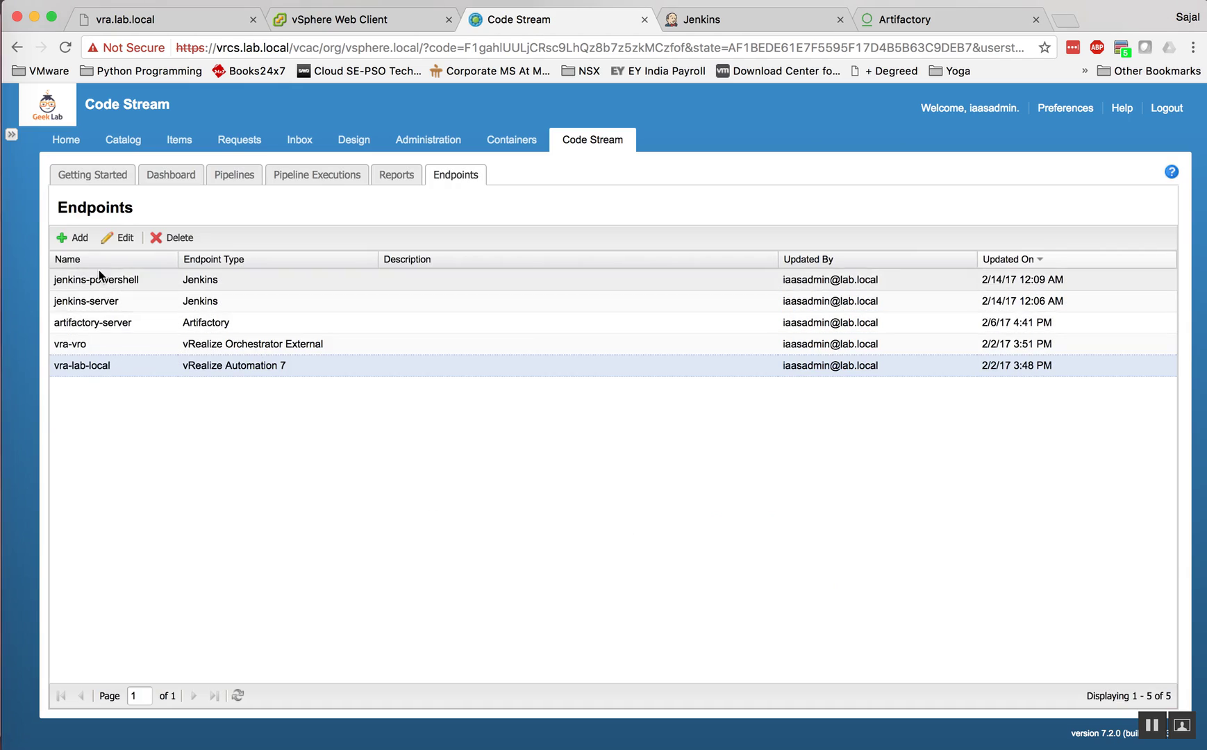
Step: Look over the vra-vro and artifactory-server endpoints unchanged, then show the pipelines list
click(99, 347)
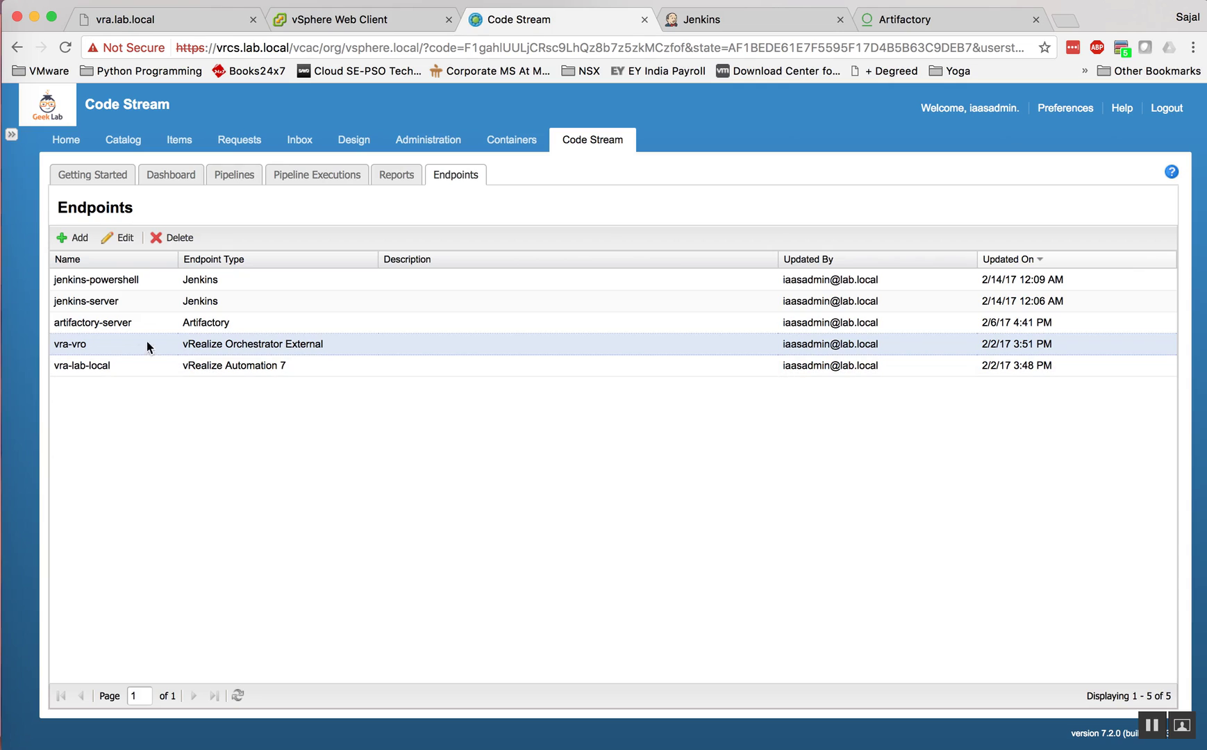
click(144, 322)
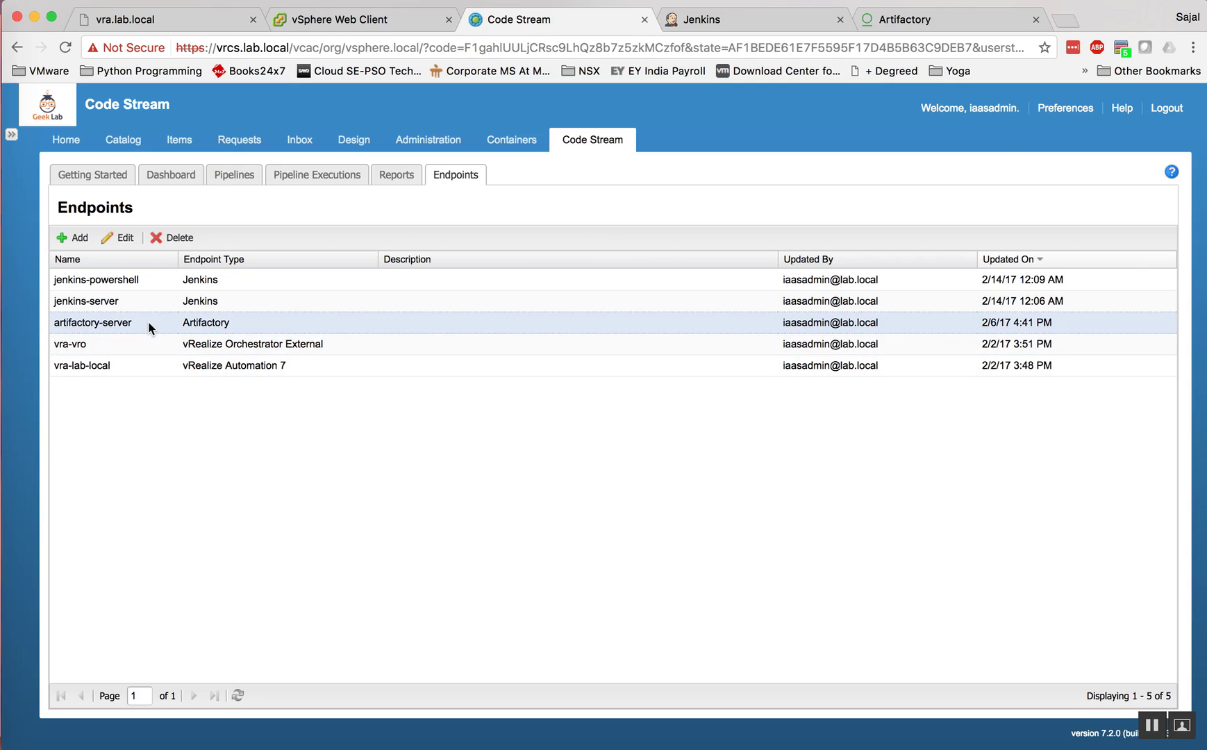
click(74, 237)
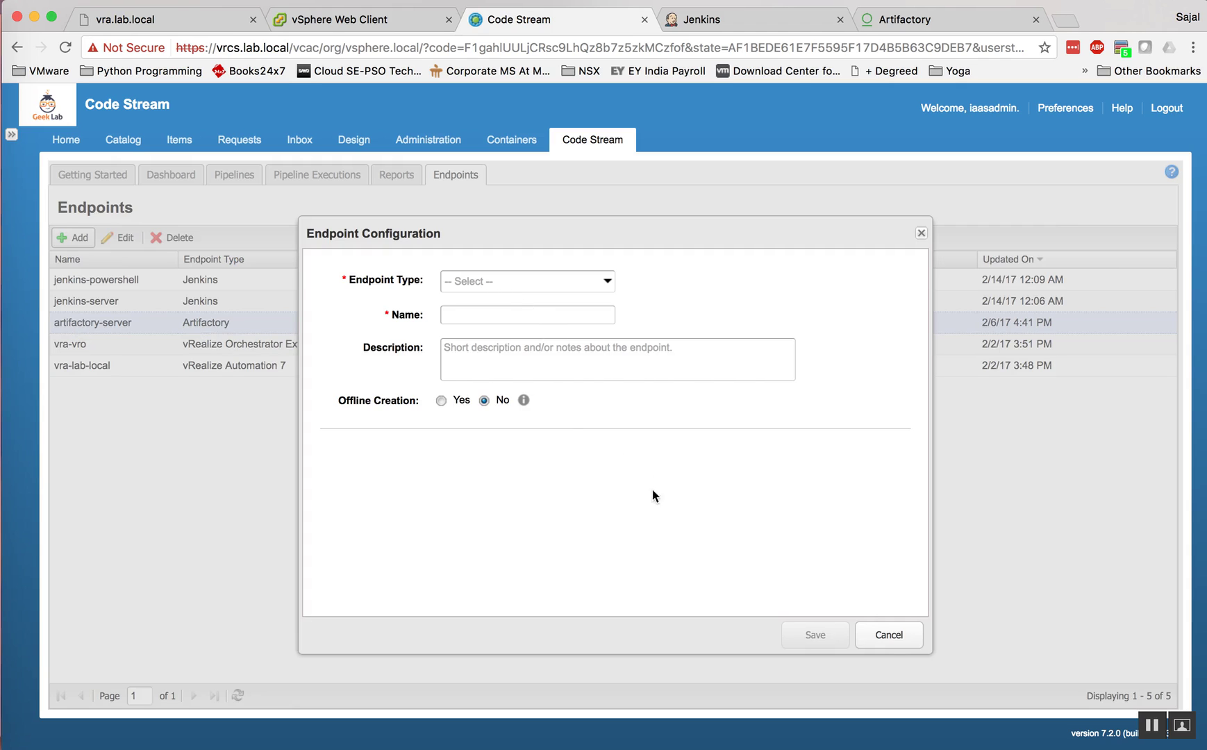
click(889, 634)
click(117, 240)
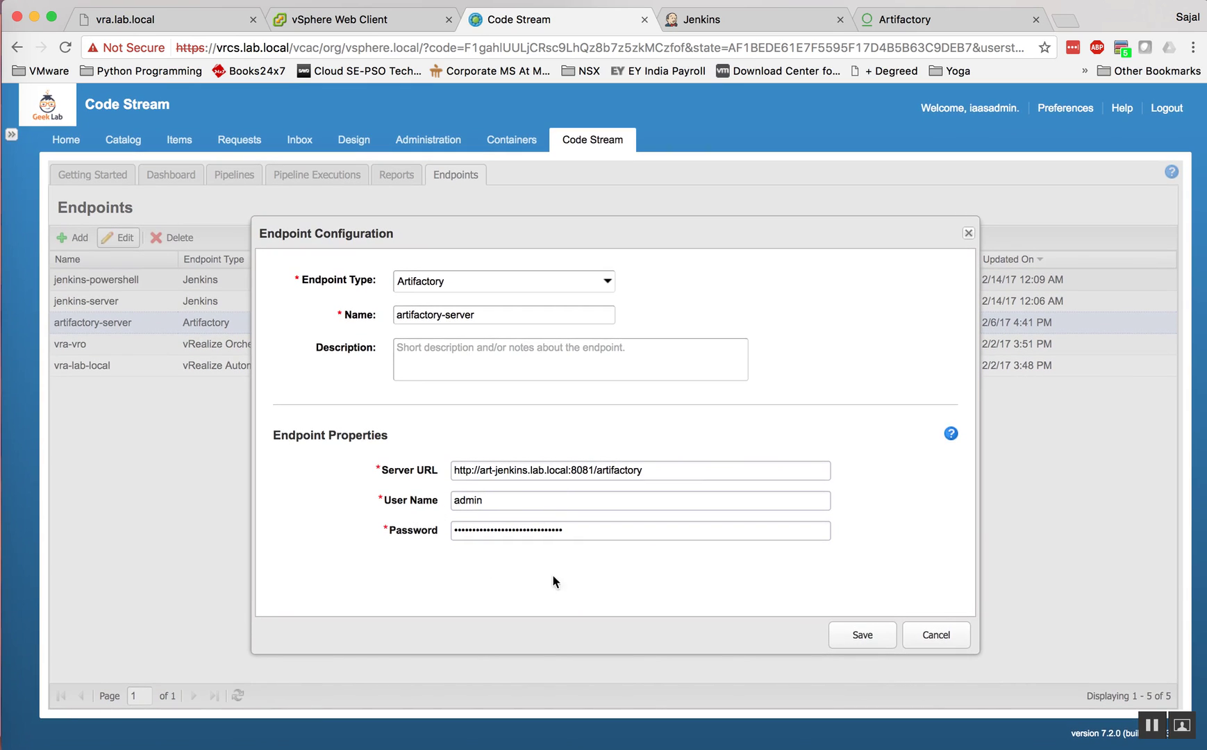
click(930, 636)
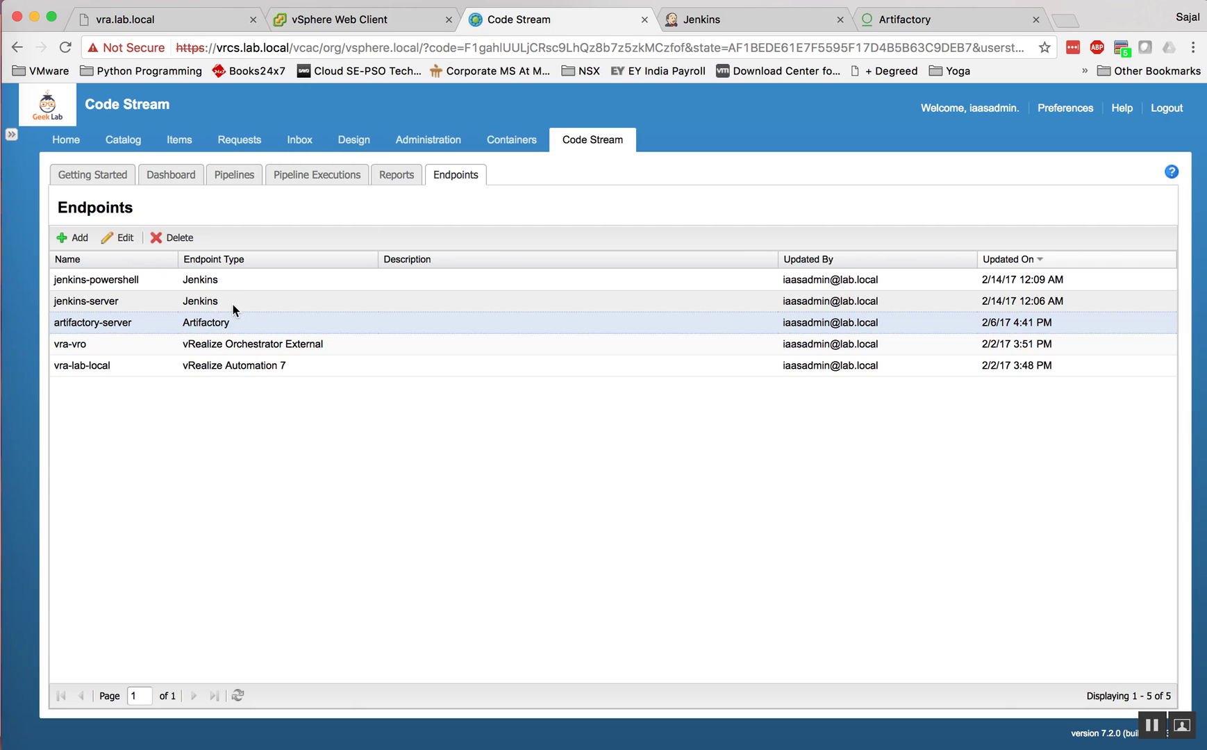
click(236, 176)
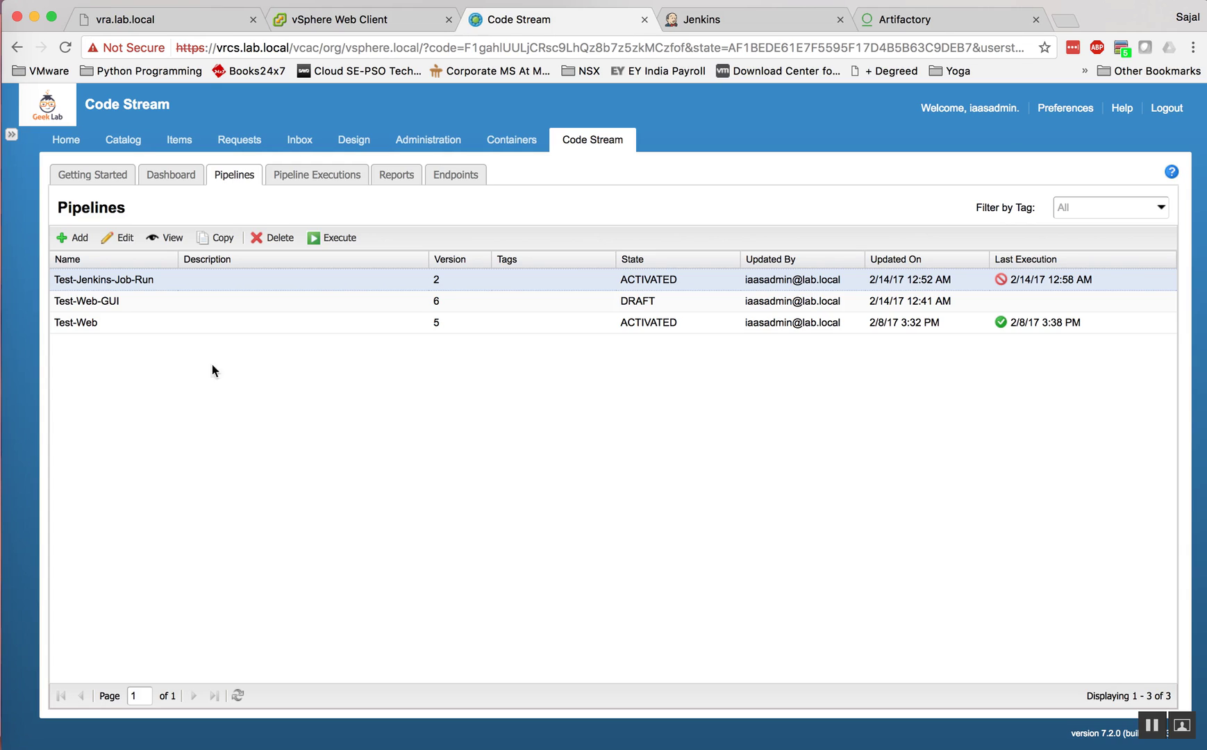
Step: Edit the Test-Web-GUI pipeline and go to its Stages, showing the Dev stage tasks
click(157, 301)
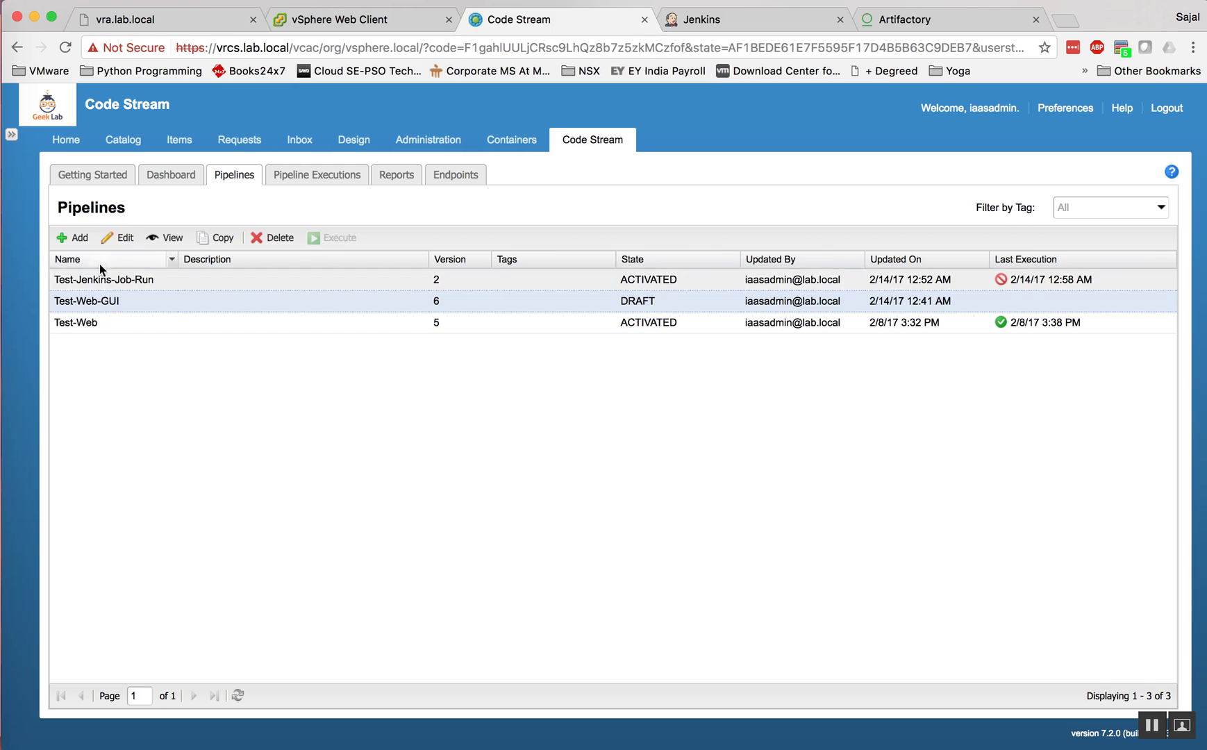
click(120, 237)
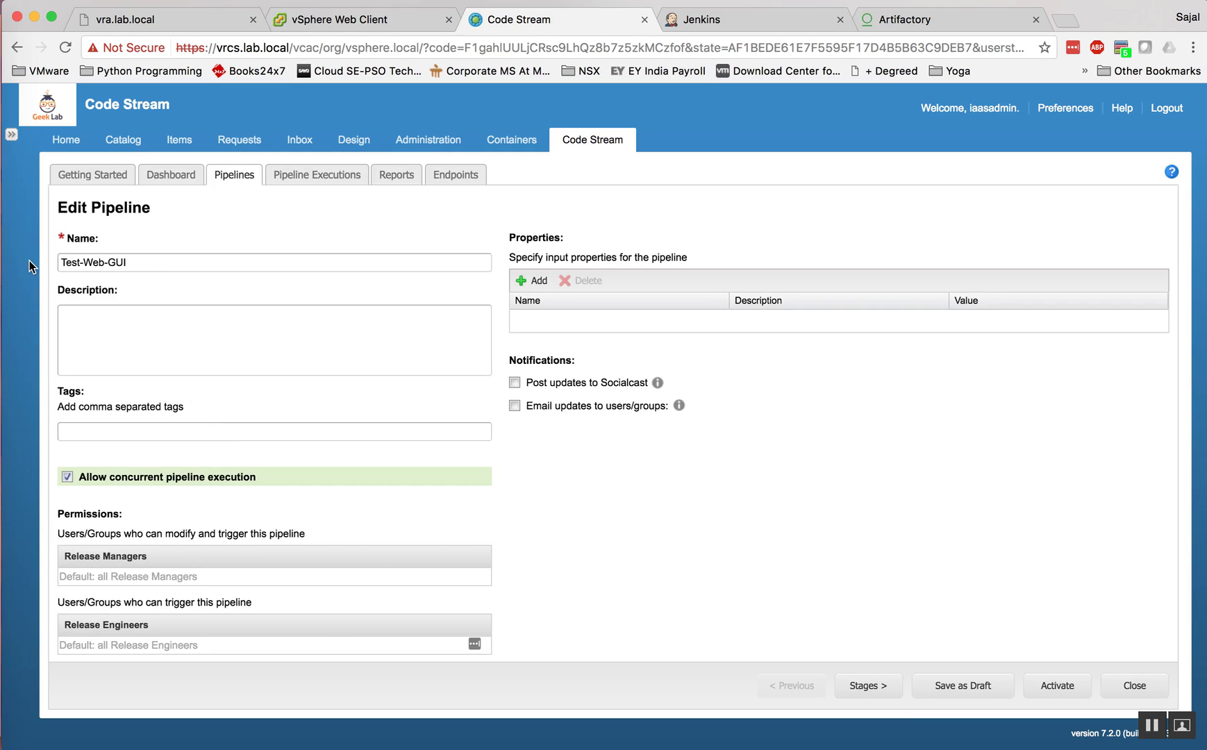
scroll(207, 548, down, 1)
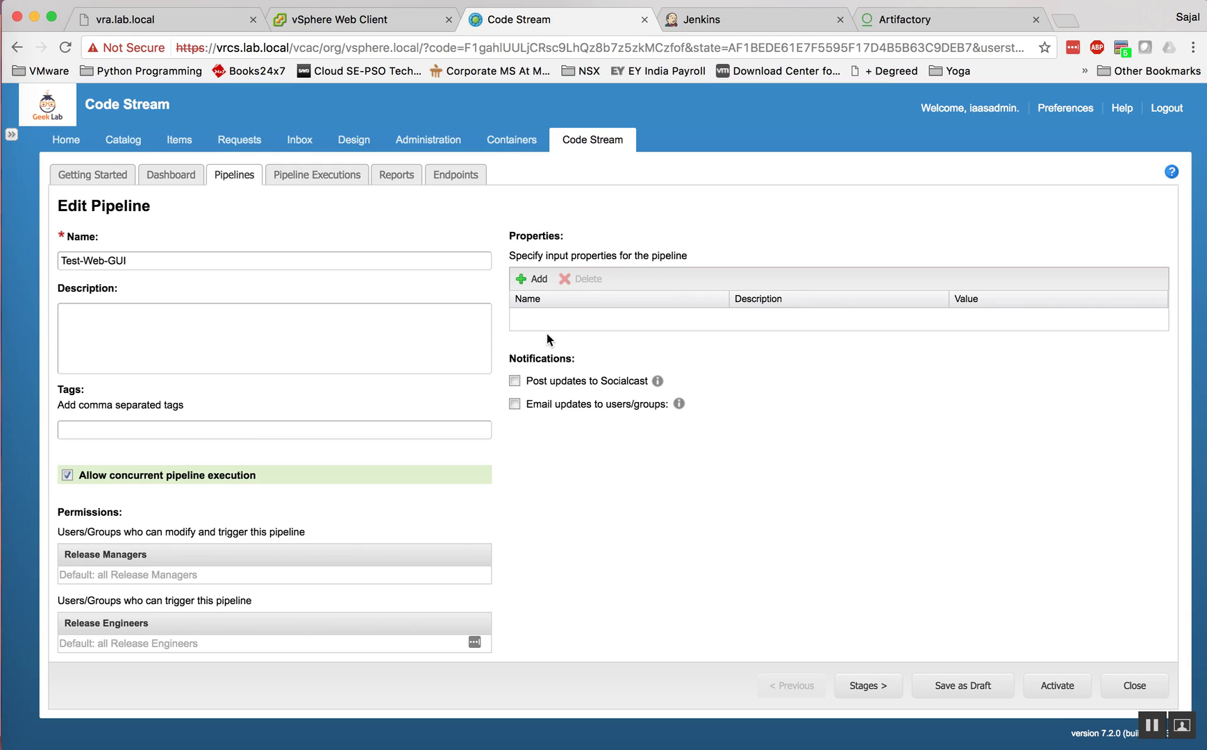
click(869, 686)
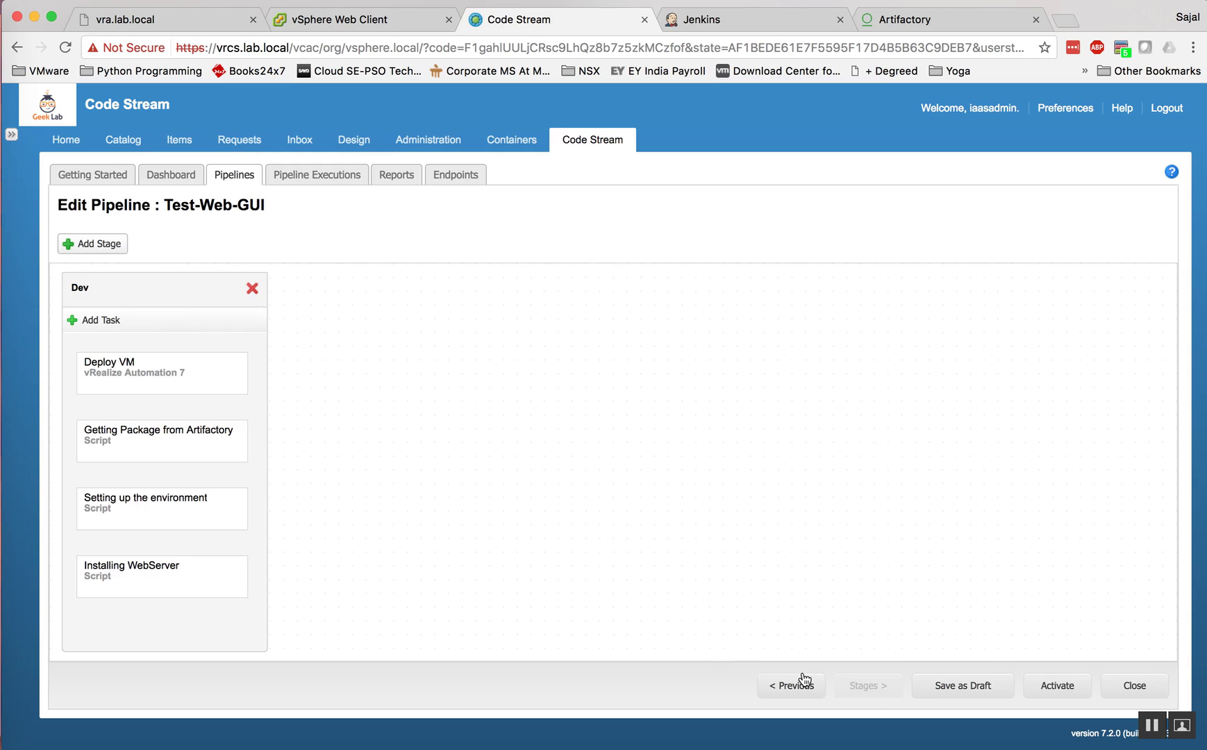
click(102, 249)
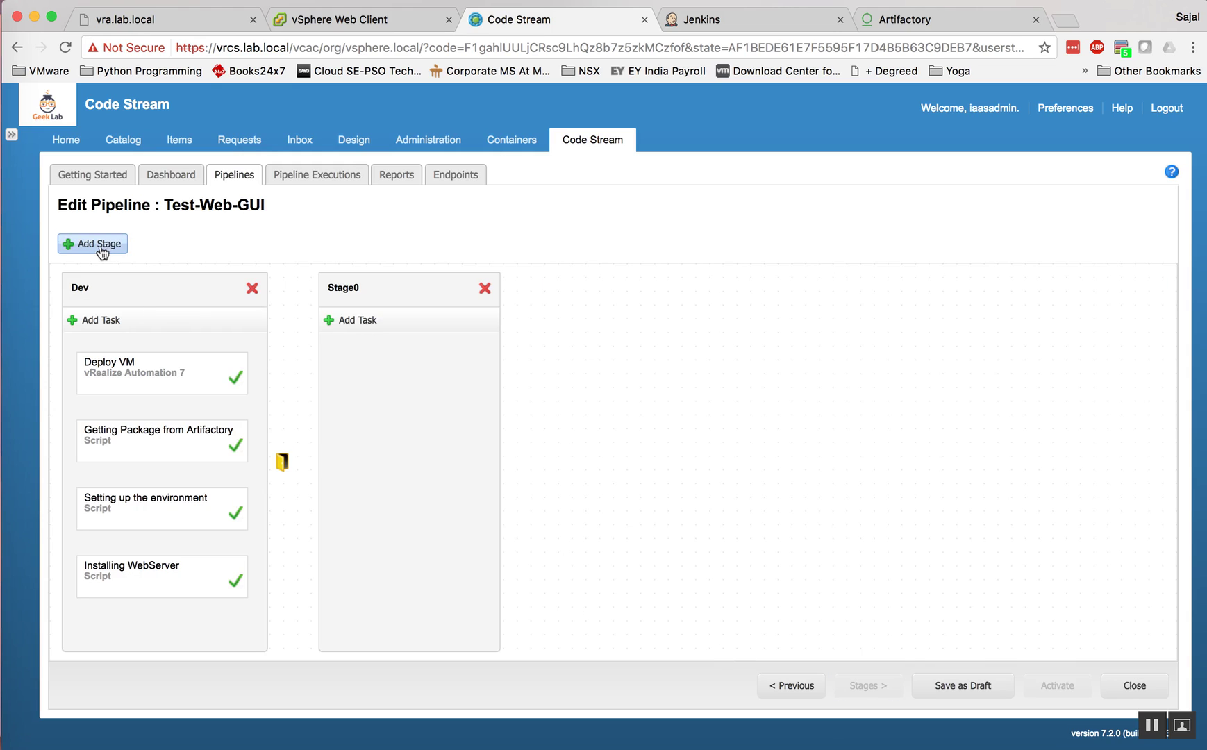
click(101, 248)
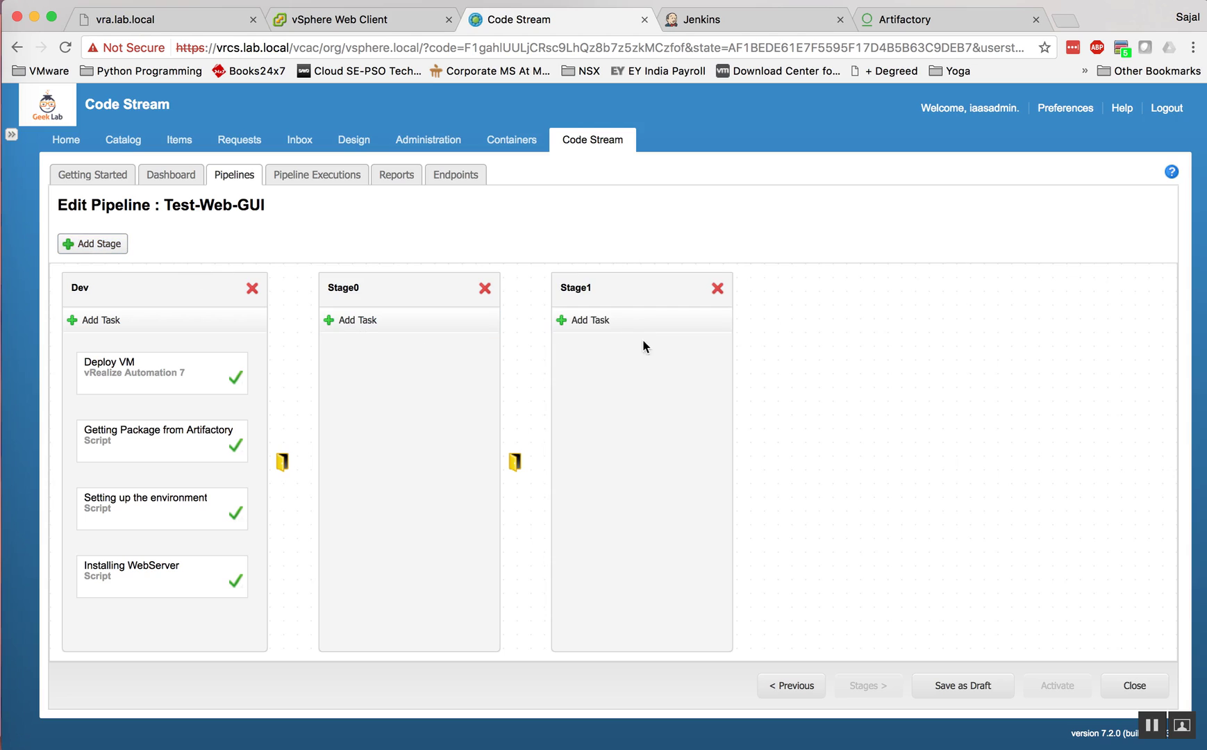
drag(629, 290, 318, 282)
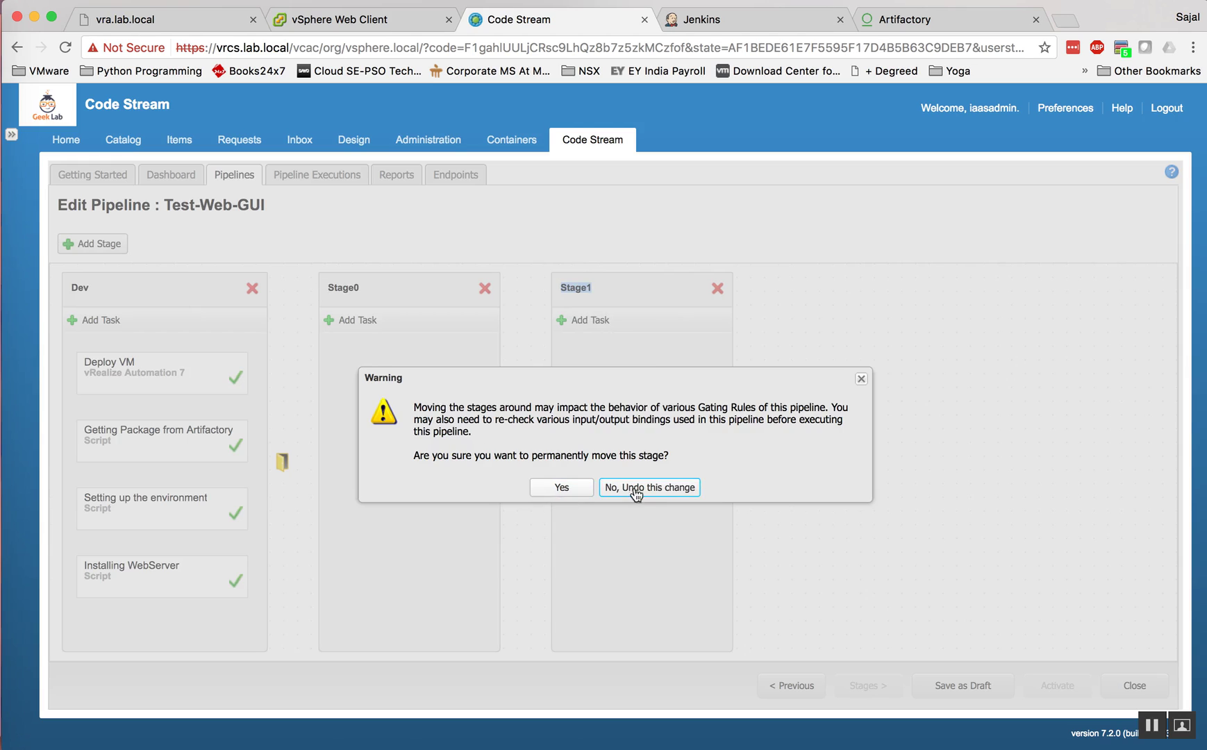
click(629, 492)
click(485, 291)
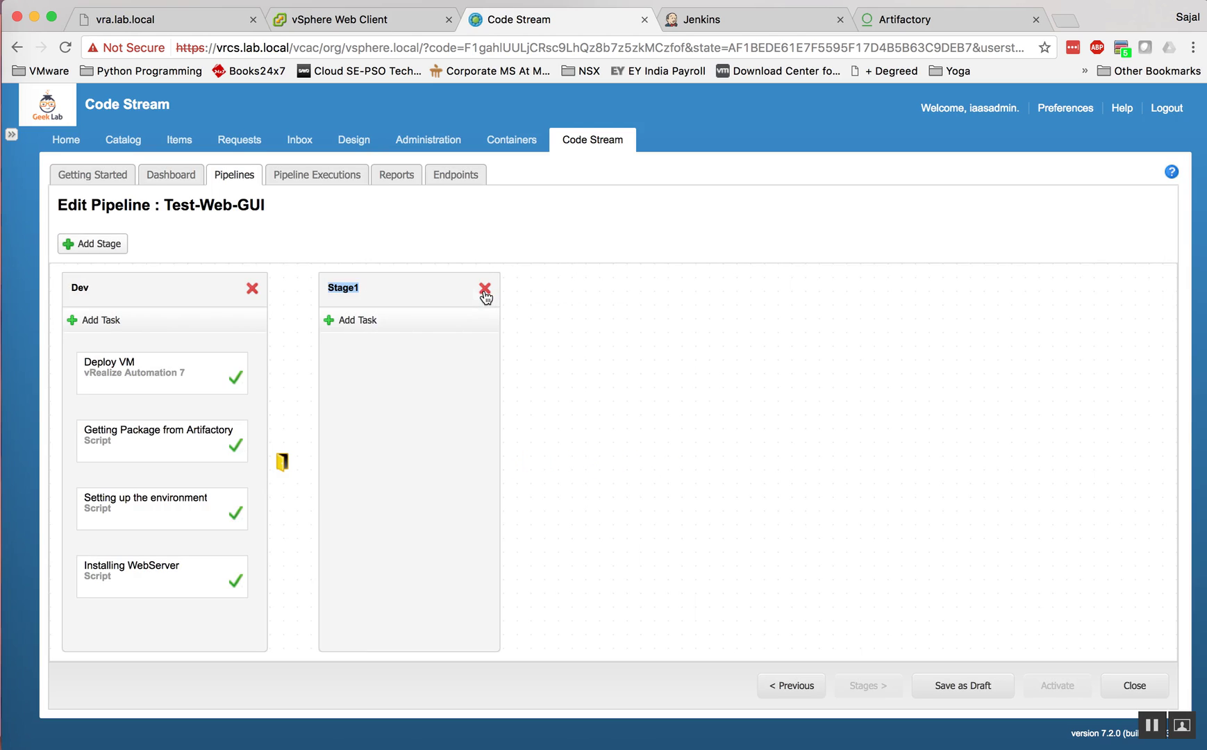
click(485, 288)
double_click(82, 293)
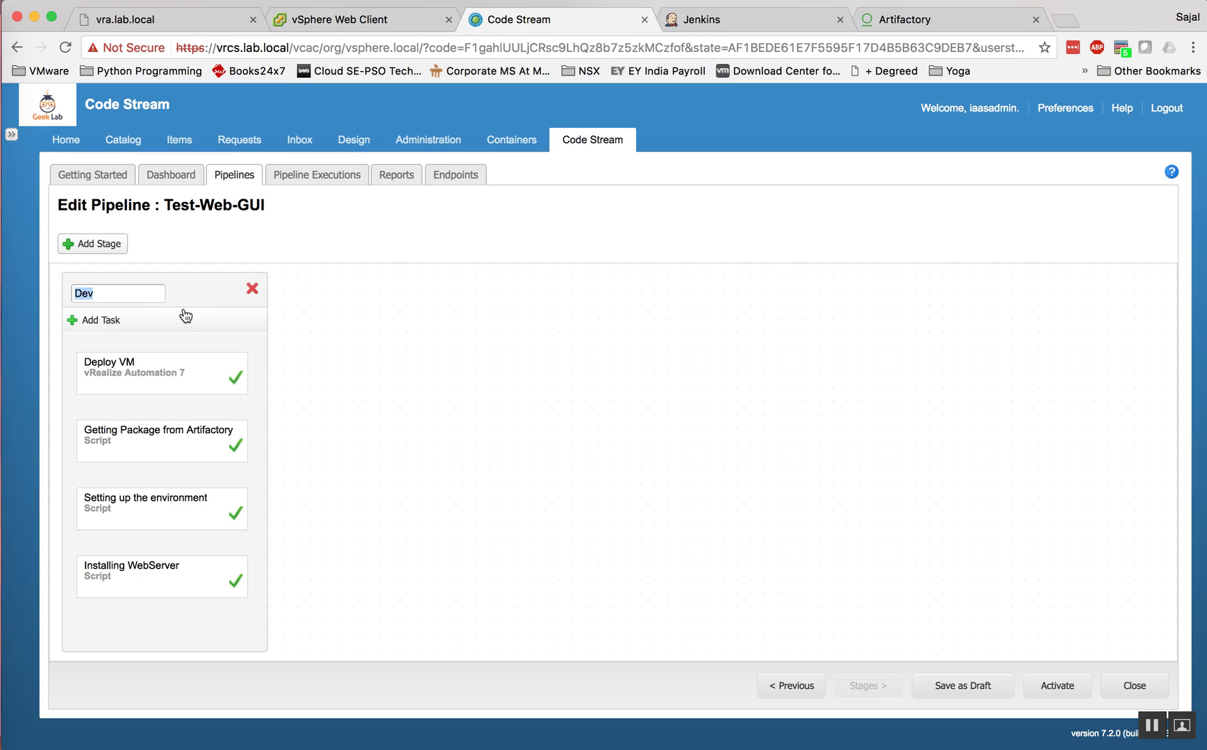
click(355, 353)
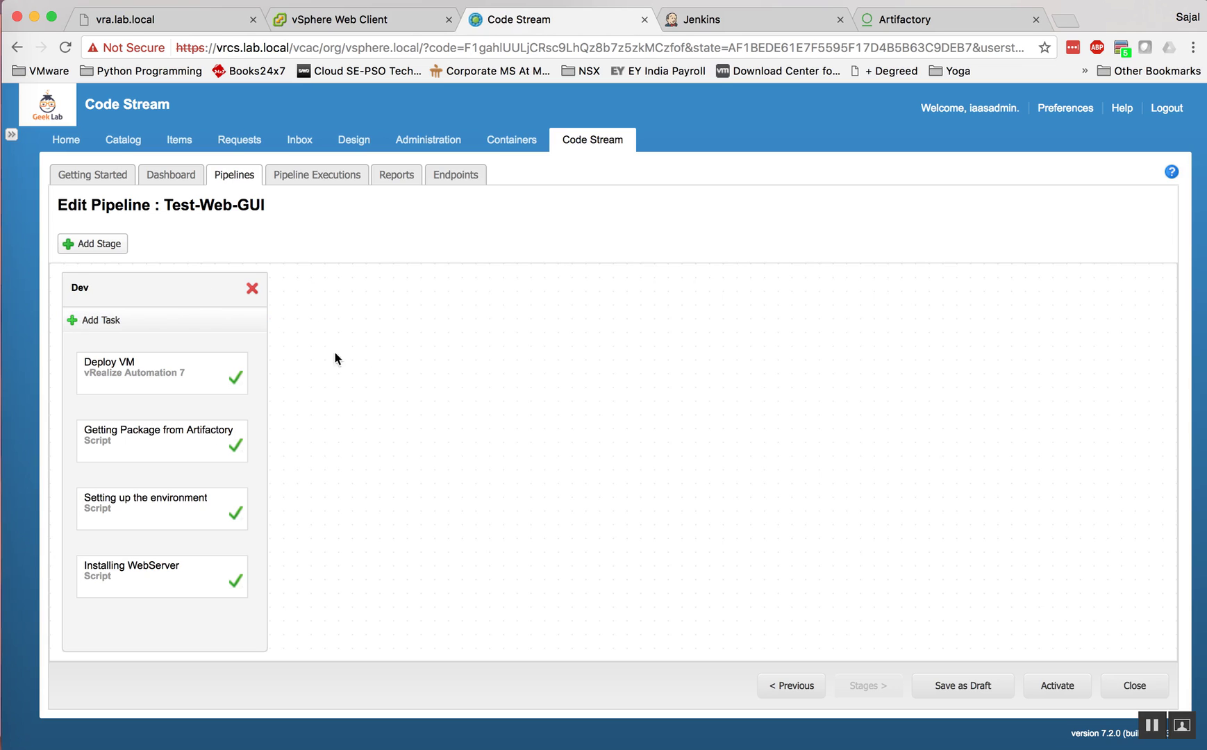
click(104, 321)
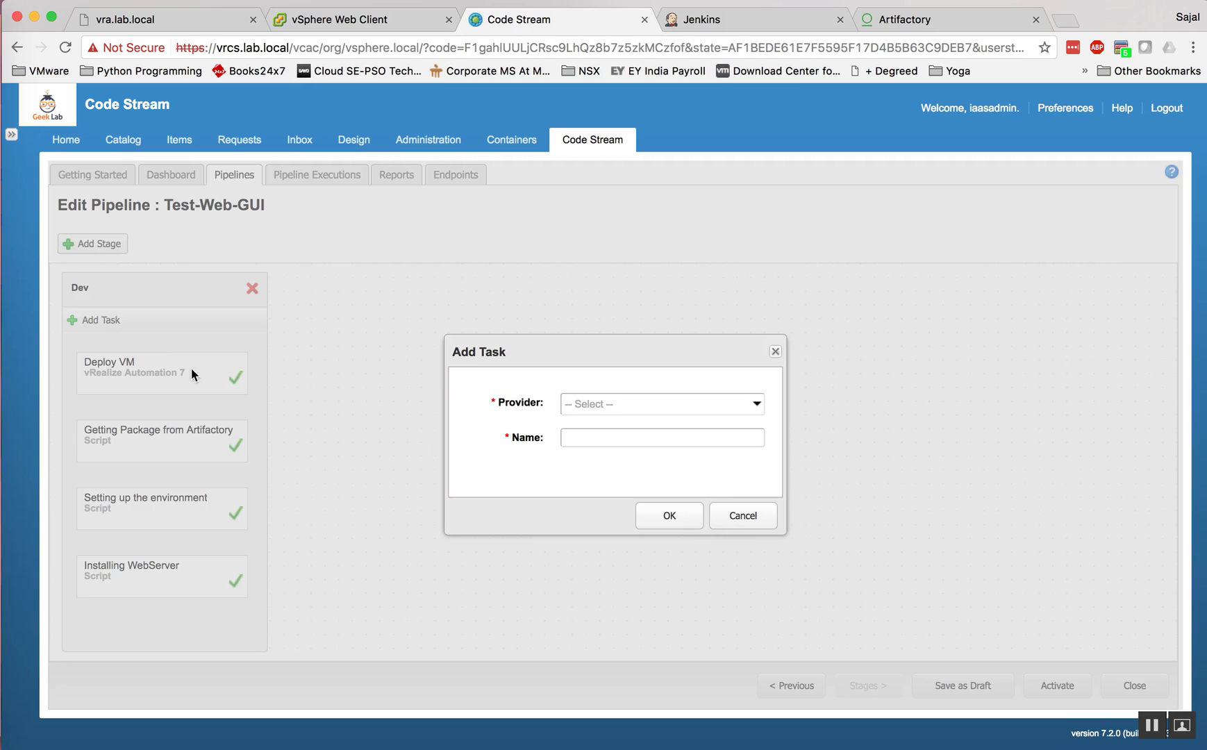
Step: Add a vRealize Automation 7 task named test to the Dev stage
click(608, 410)
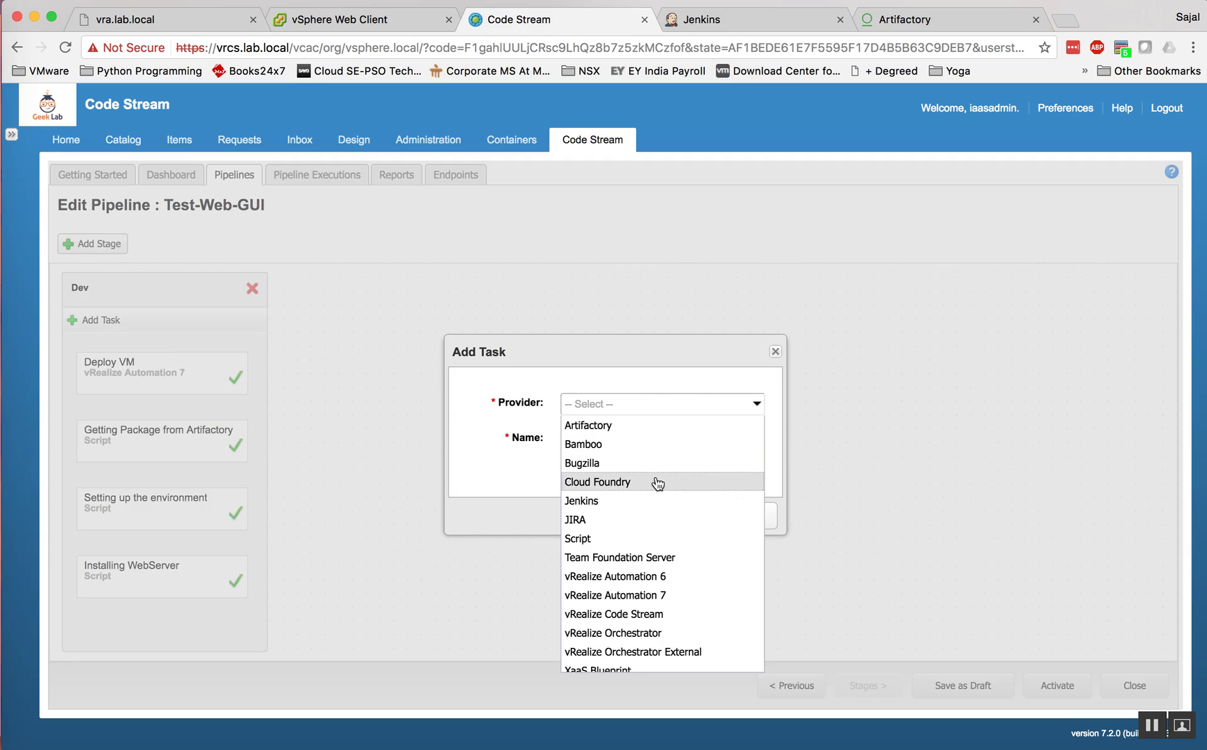
scroll(654, 486, down, 1)
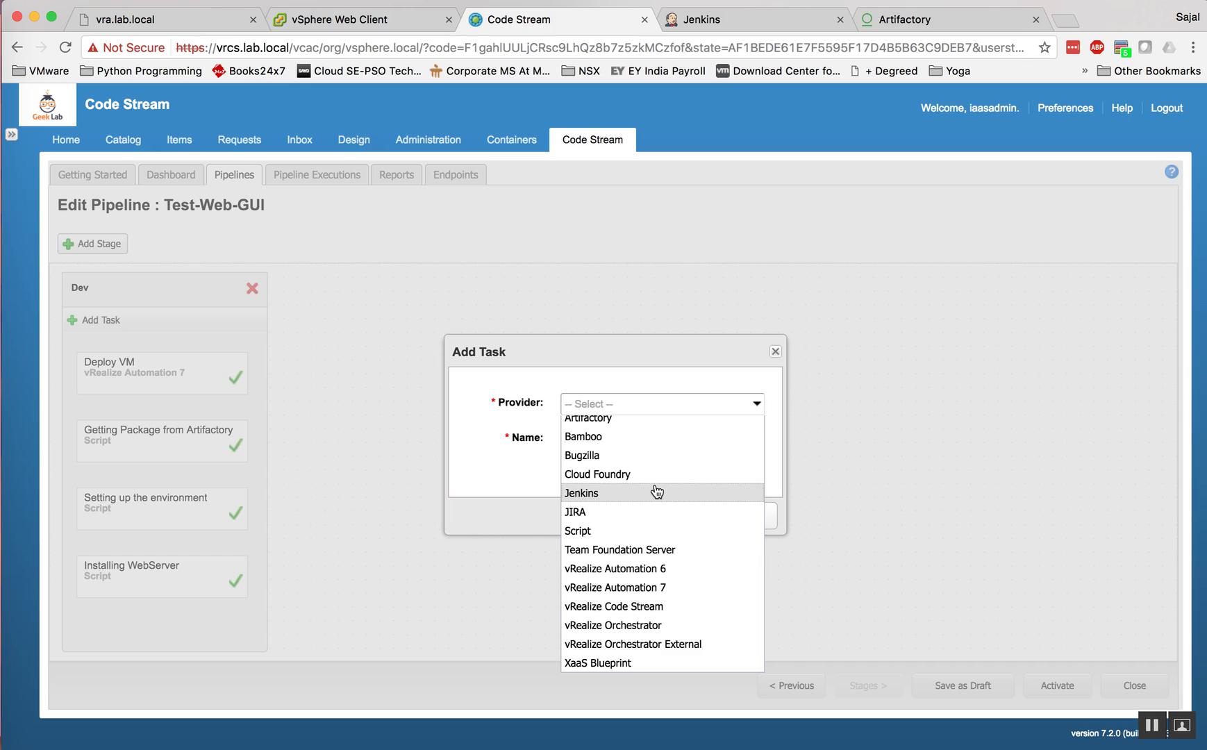
click(633, 588)
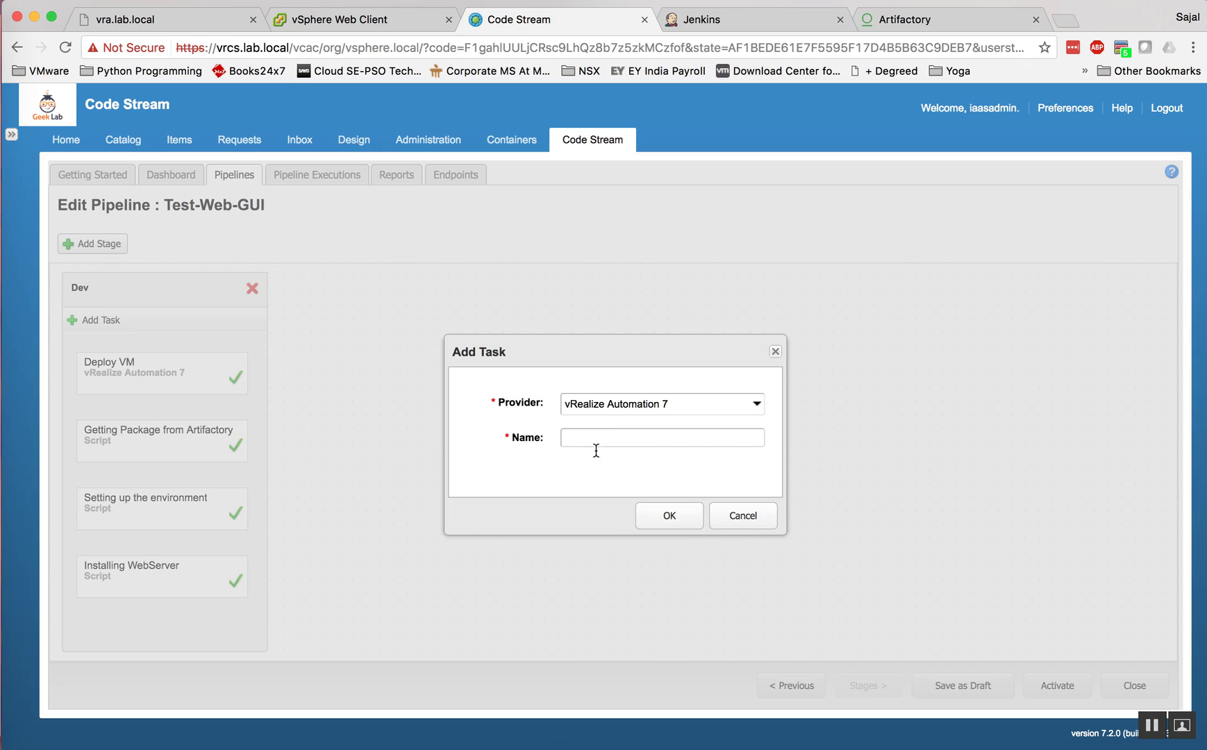
text(test)
click(670, 517)
Step: Open the test task's configuration, saving the pipeline when prompted
scroll(208, 528, down, 2)
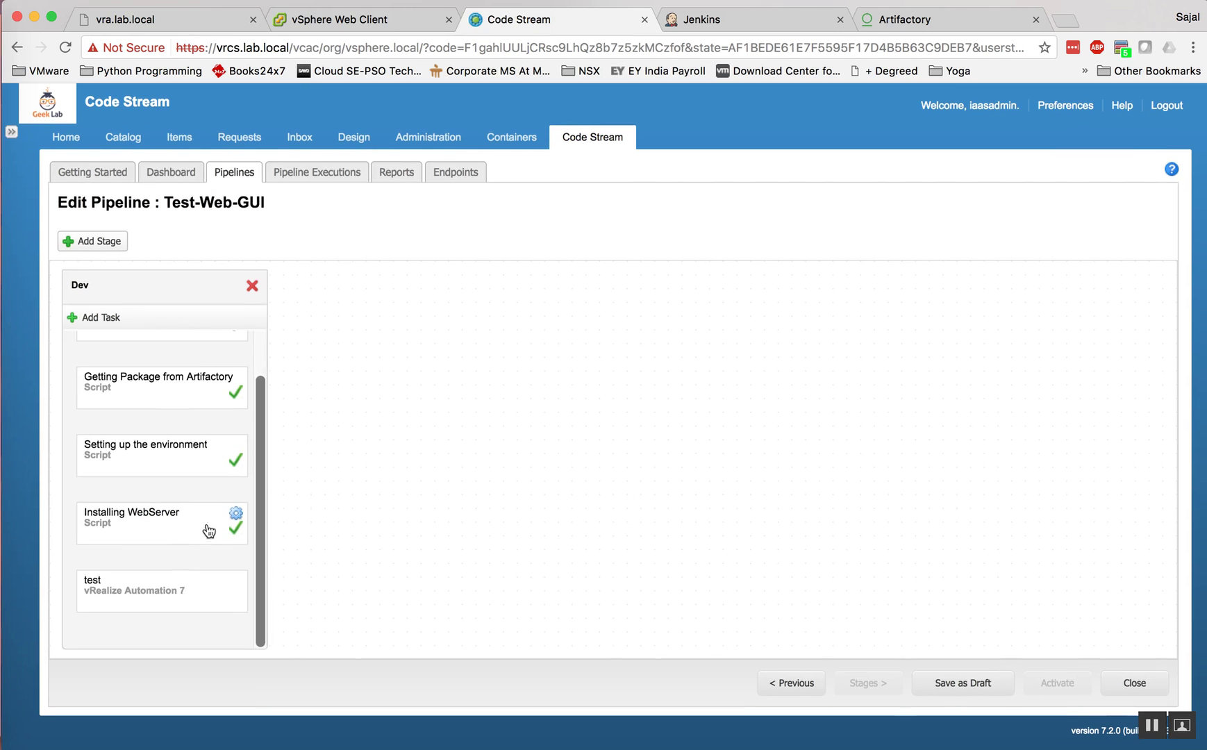
click(222, 598)
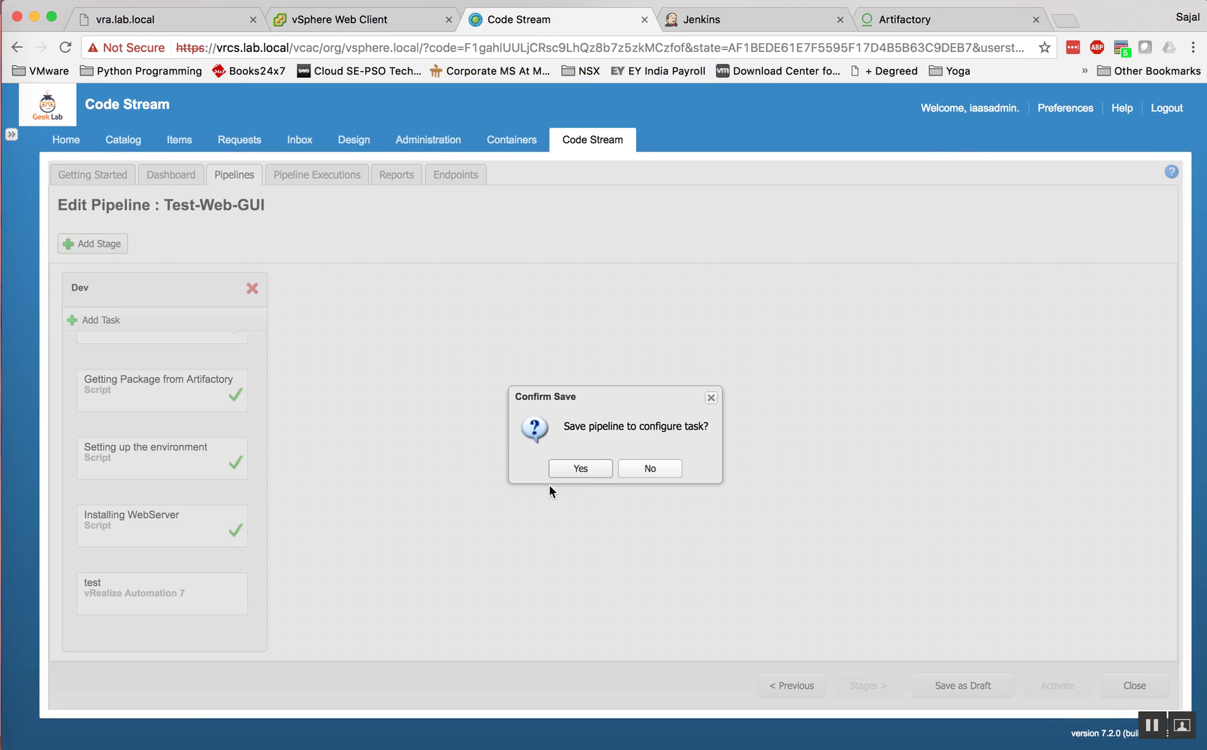
click(568, 470)
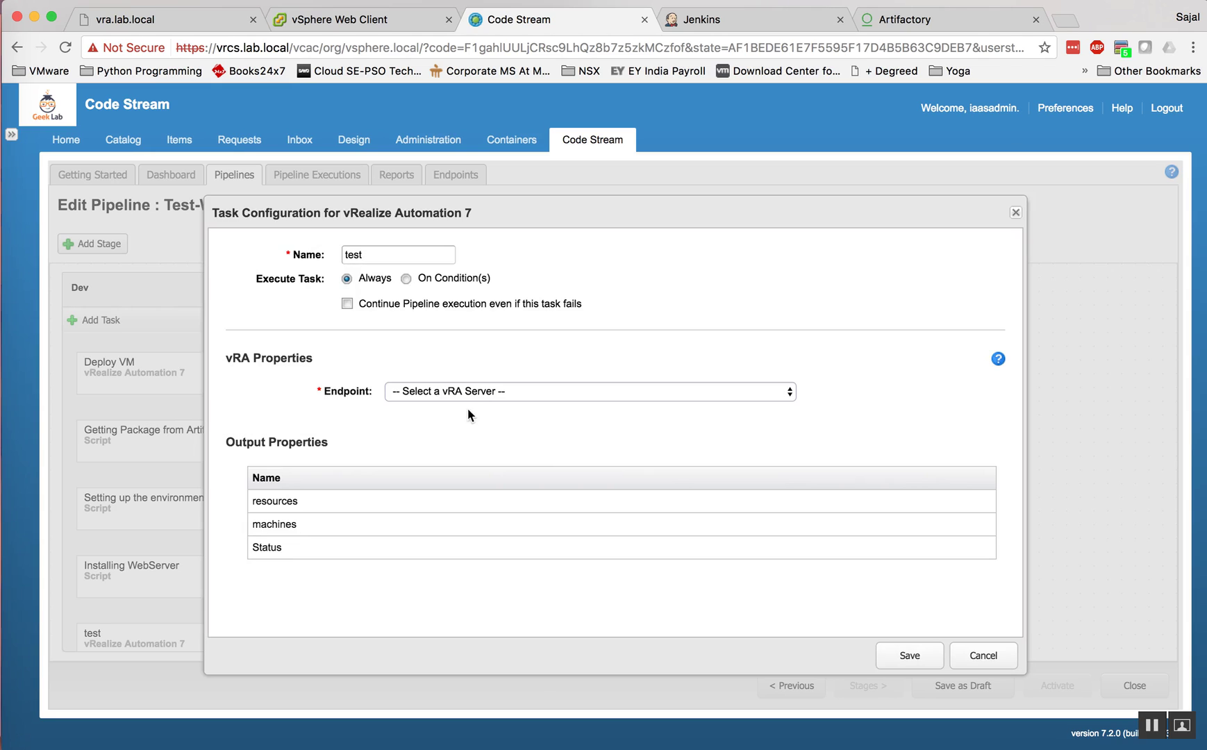
Step: Set the test task's endpoint to vra-lab-local and its blueprint to vrcs-prod
click(479, 394)
click(442, 408)
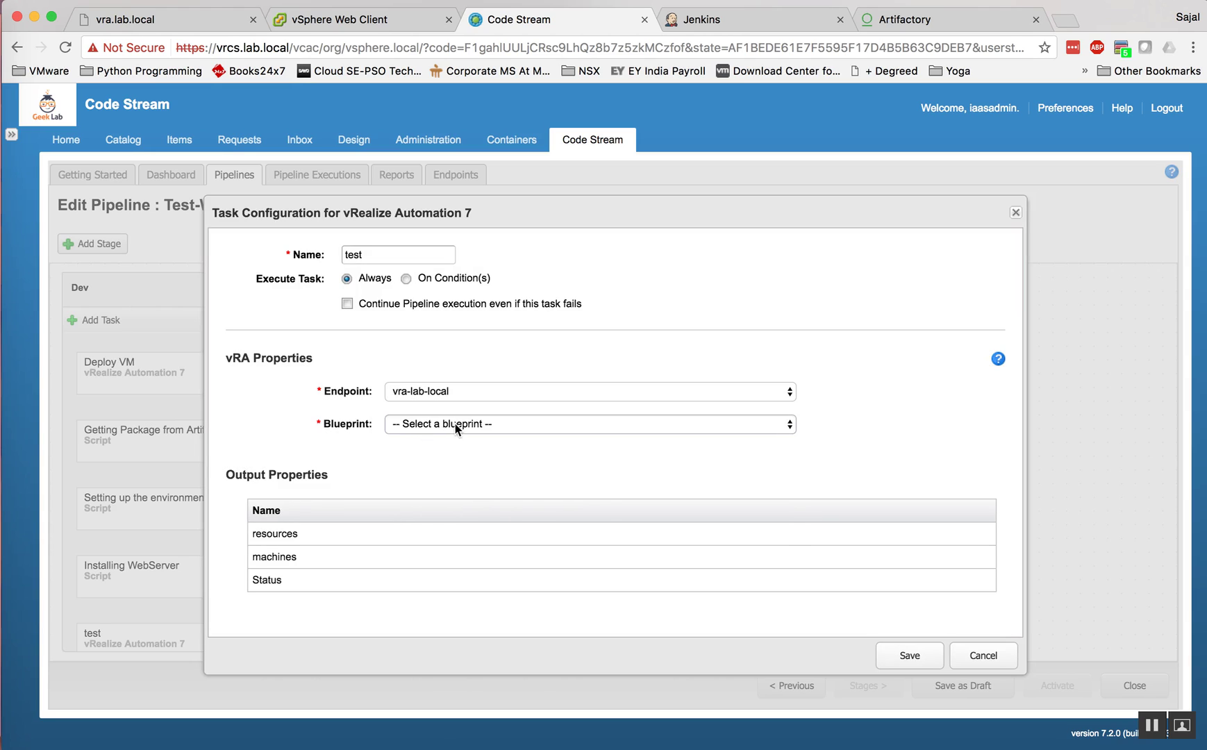
click(457, 428)
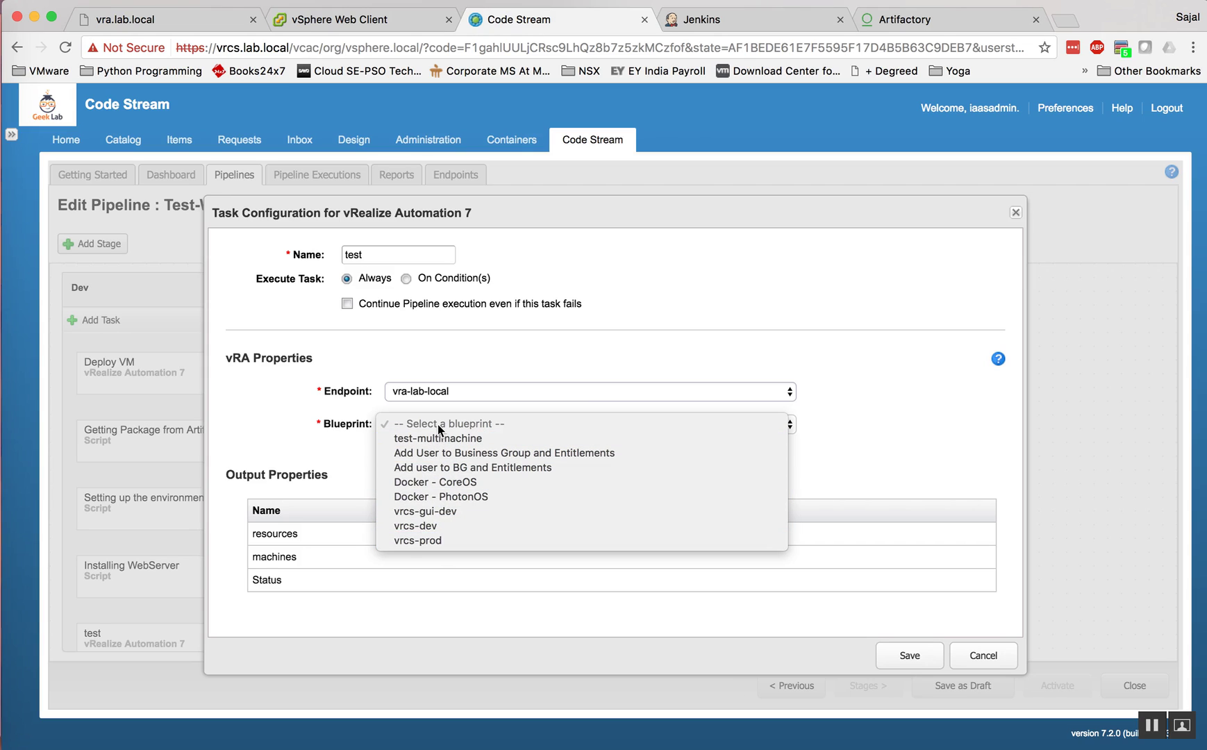
click(419, 540)
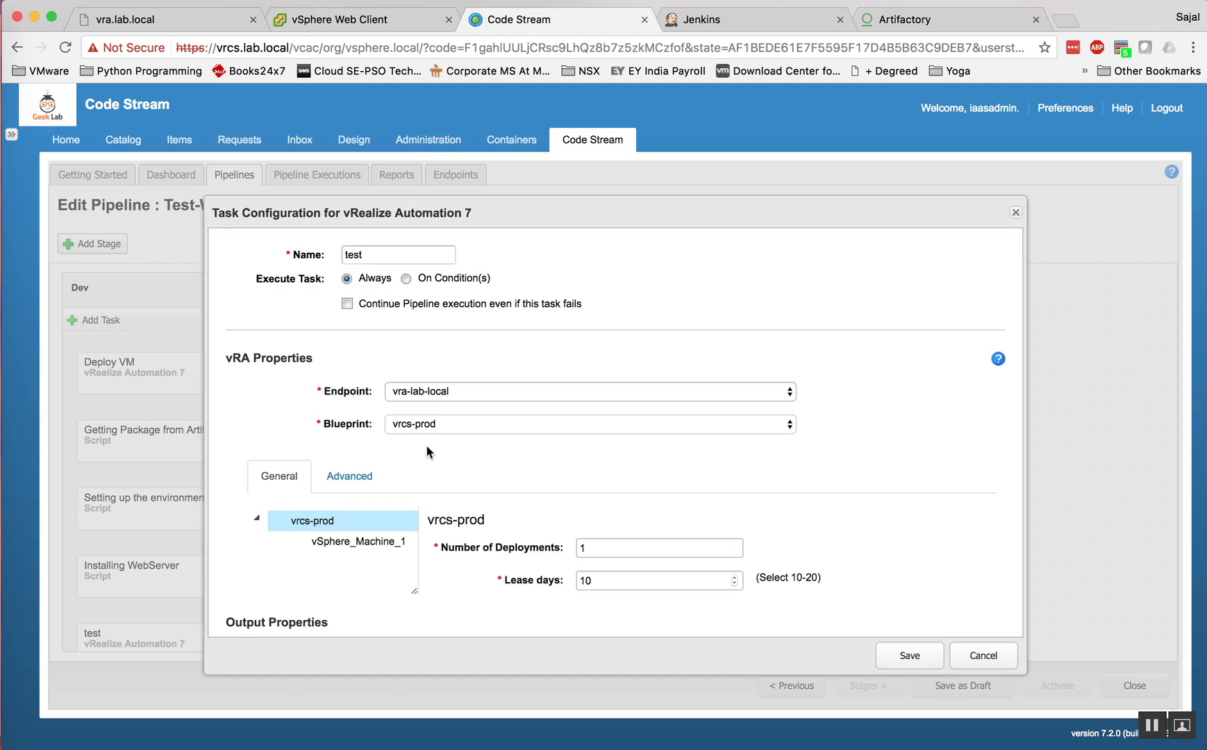
Step: Review the task's Advanced request JSON, then close the settings without saving
scroll(521, 469, down, 3)
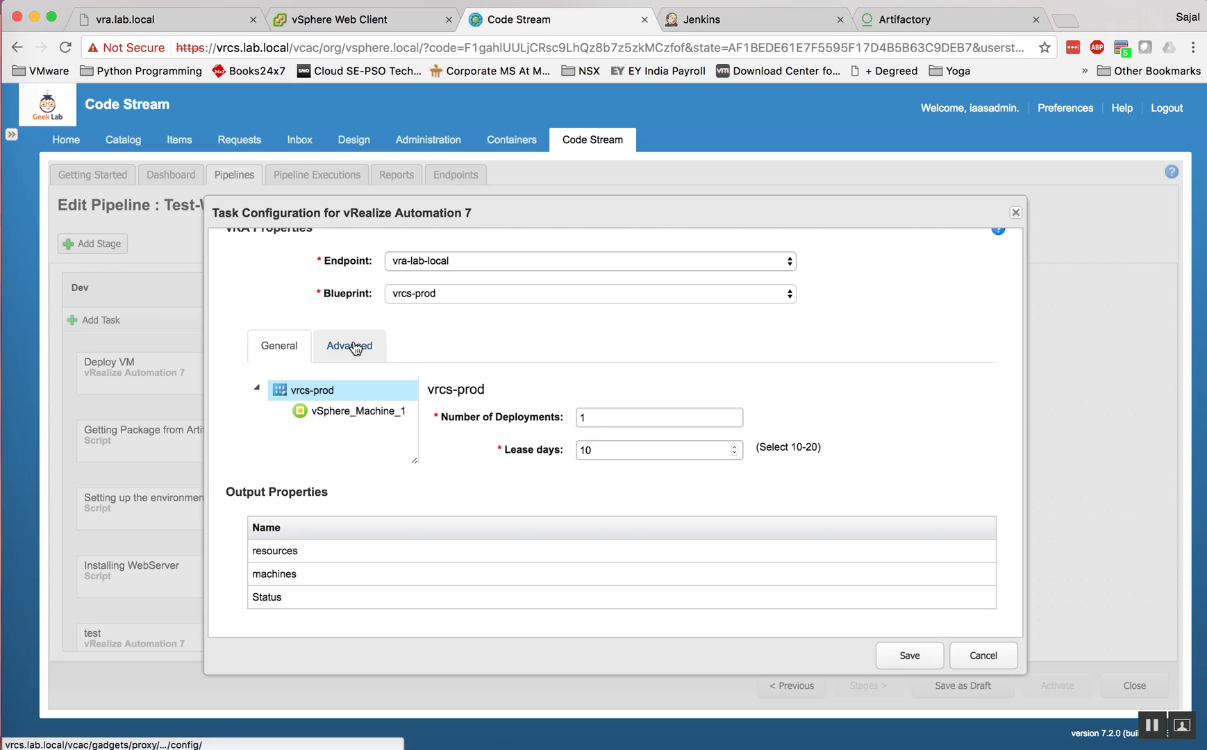
click(350, 345)
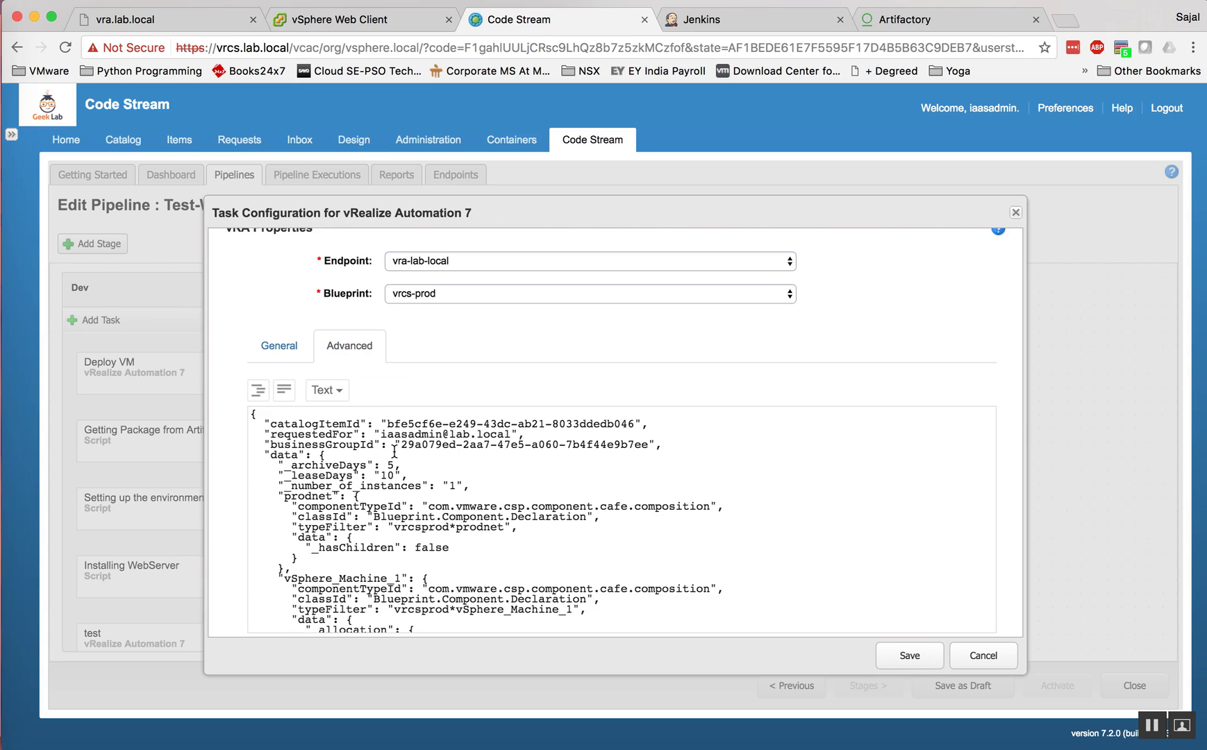
scroll(395, 453, down, 5)
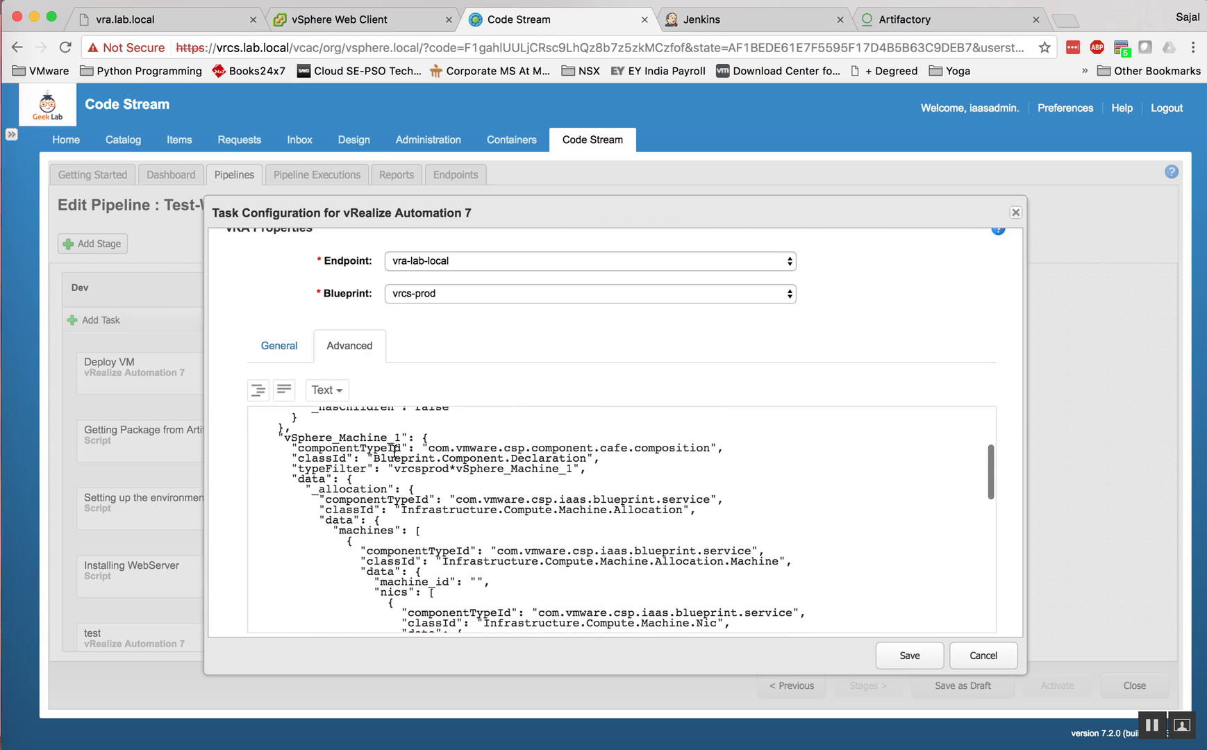
scroll(394, 452, down, 10)
scroll(395, 451, up, 5)
click(976, 663)
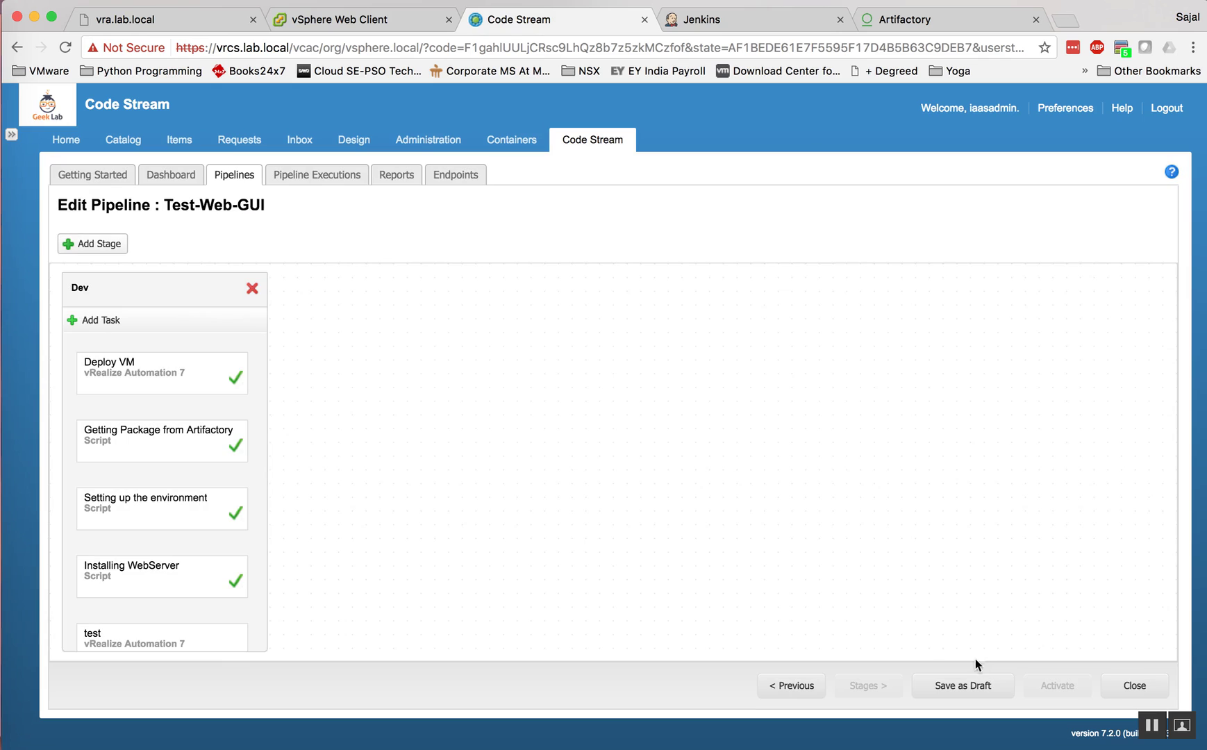
Step: Open the Deploy VM task settings, then reload the unreachable vra.lab.local portal page
click(186, 372)
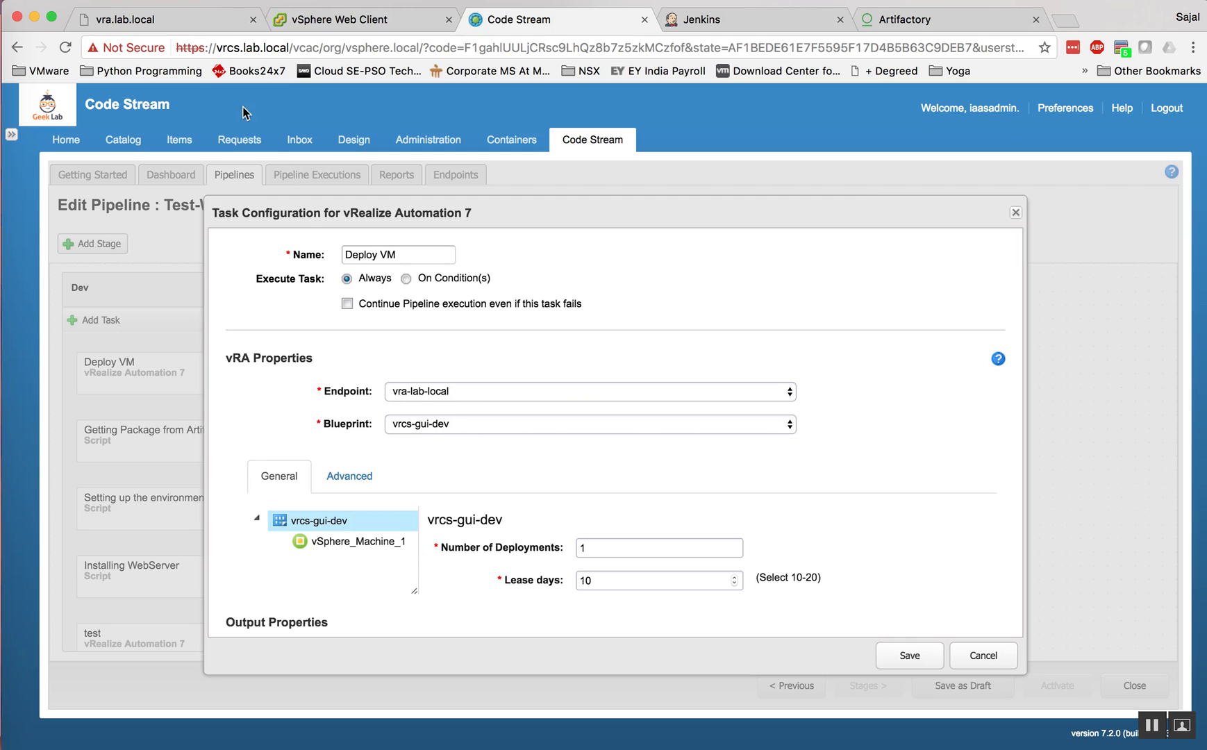
click(172, 20)
click(66, 47)
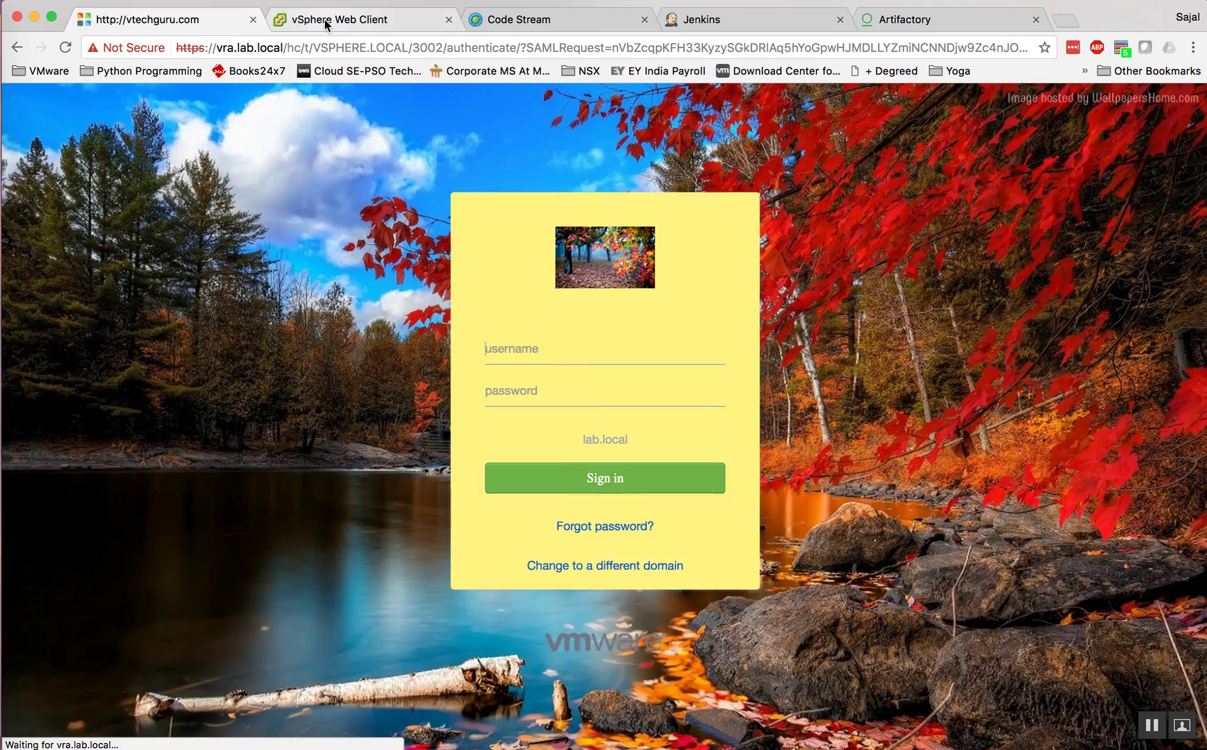
Step: Sign in to the vRealize Automation login page with the administrator credentials
click(279, 22)
click(234, 26)
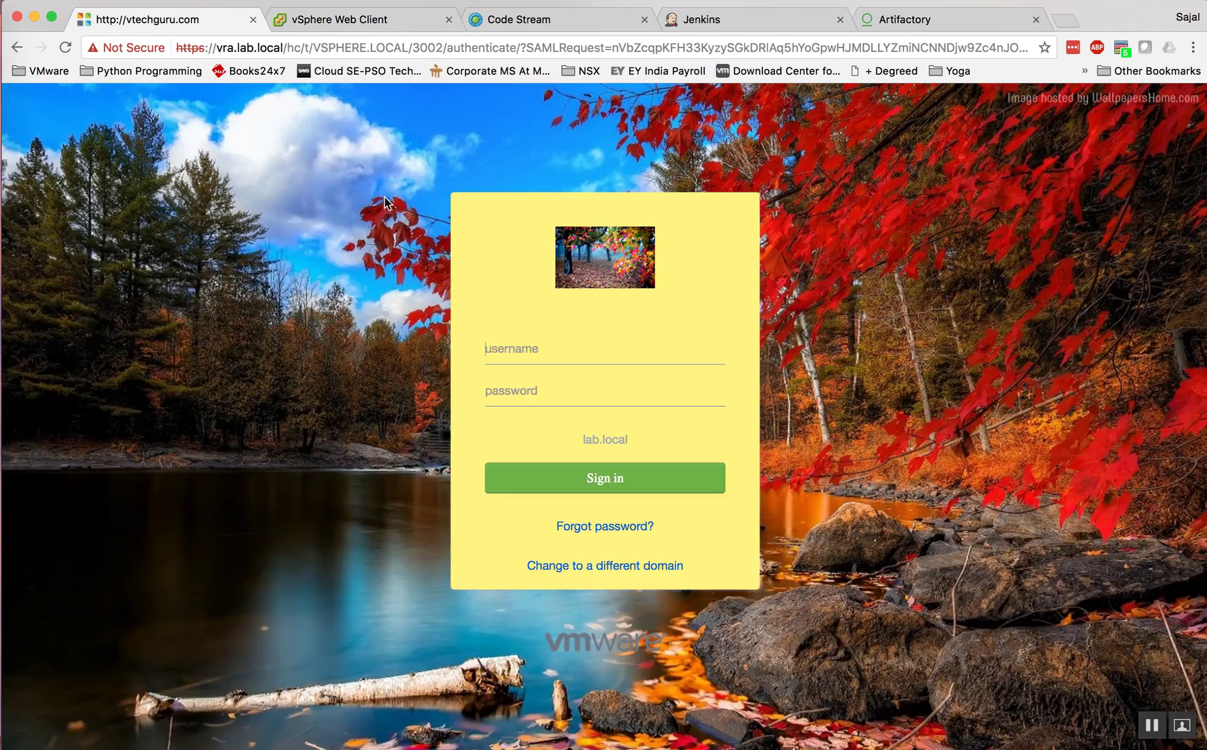
text(iaasadmin)
key(Tab)
text(VMware1!)
key(Return)
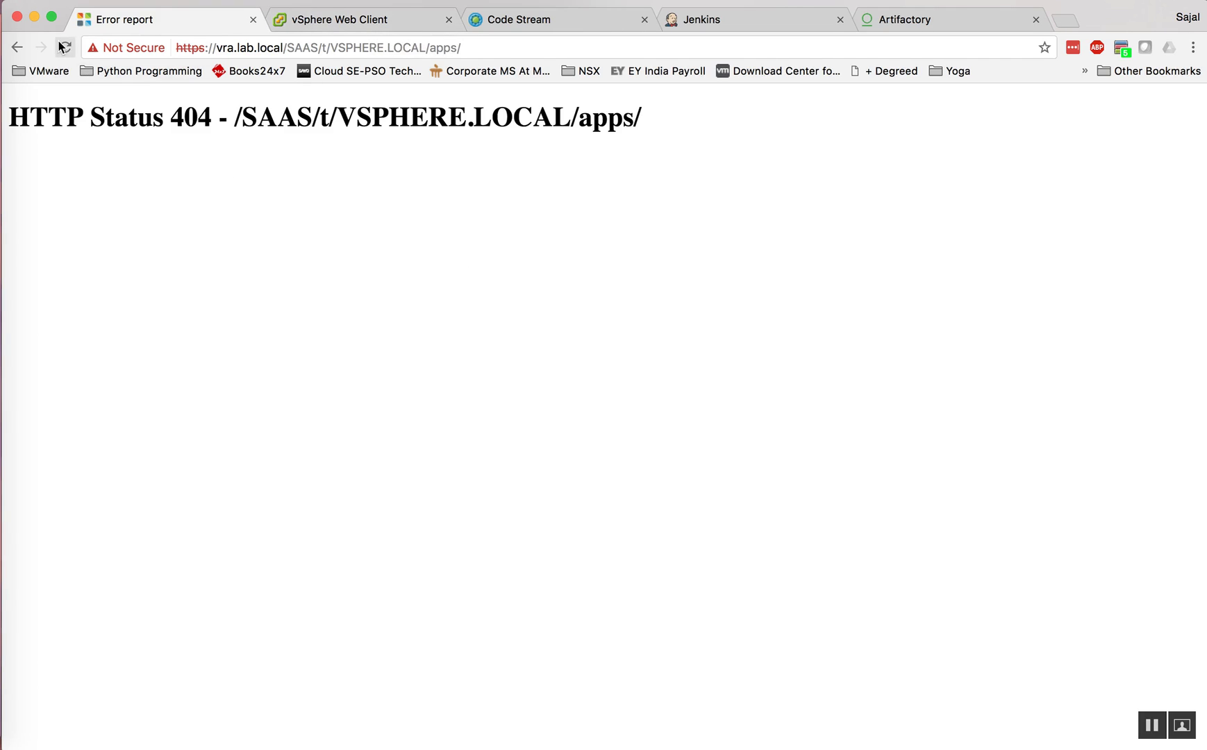
Step: Reload past the 404, load the vra.lab.local portal, view the Catalog, then return to Code Stream
click(64, 48)
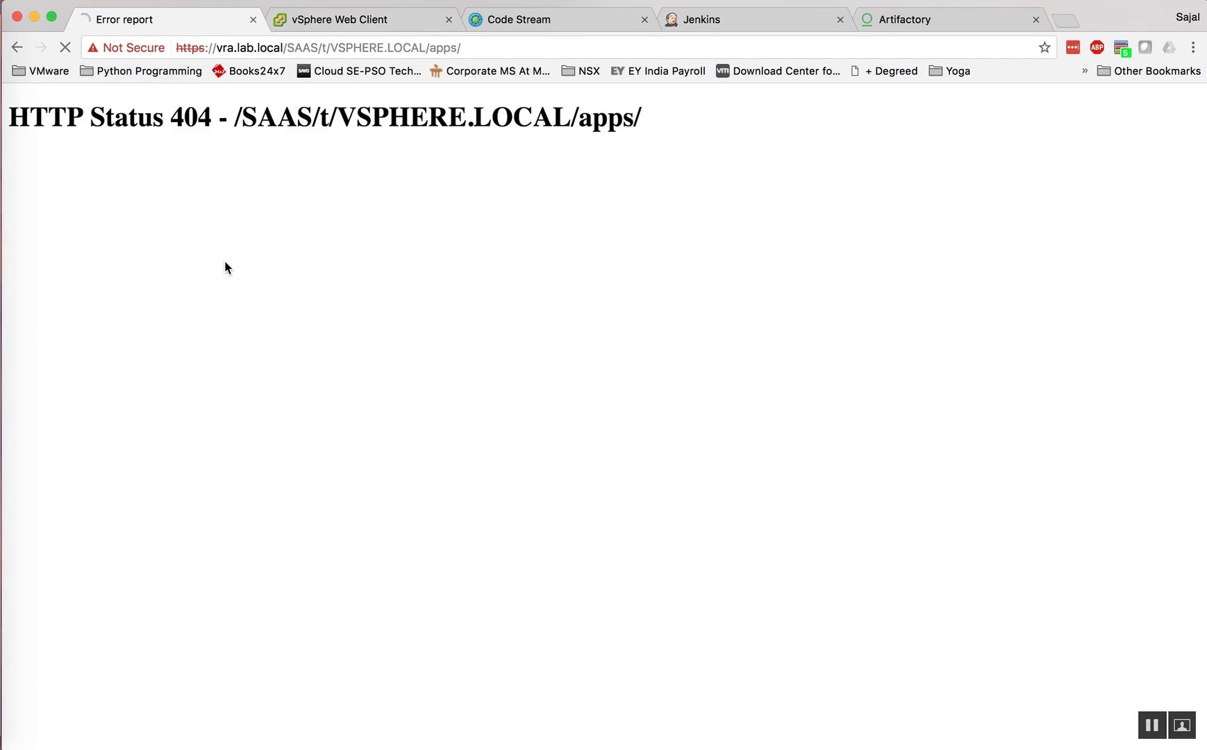
click(66, 47)
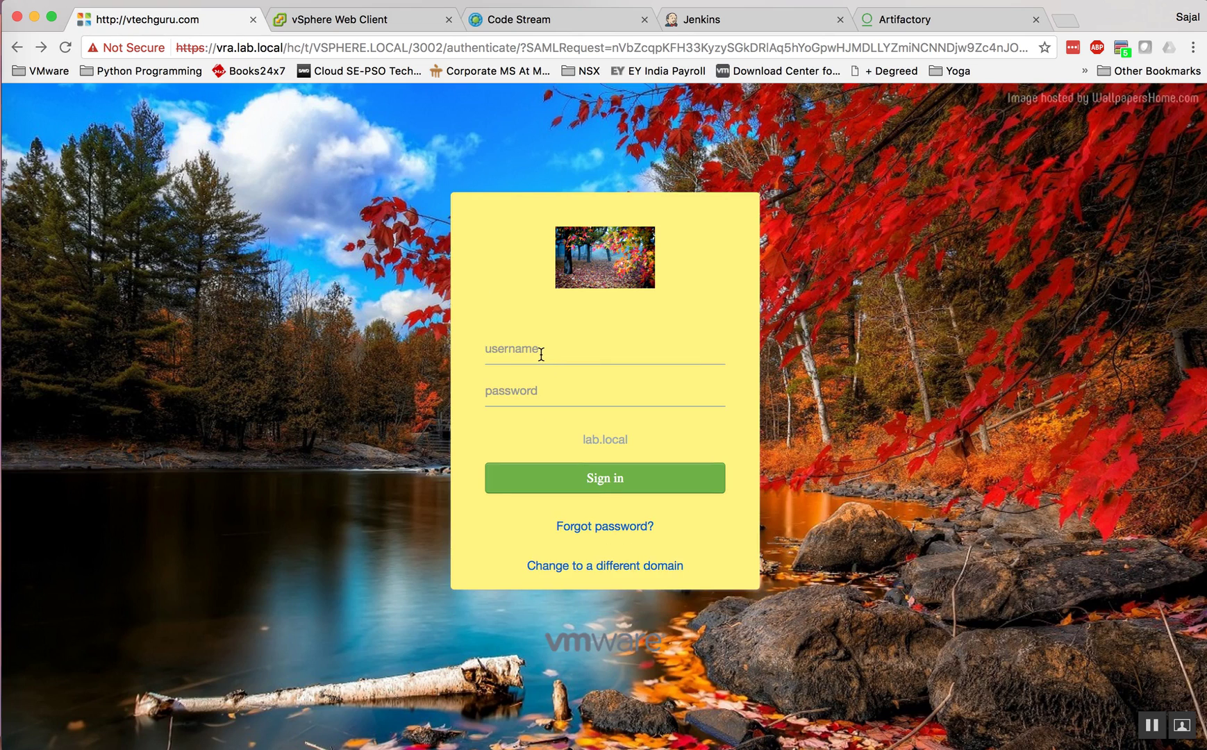
click(496, 47)
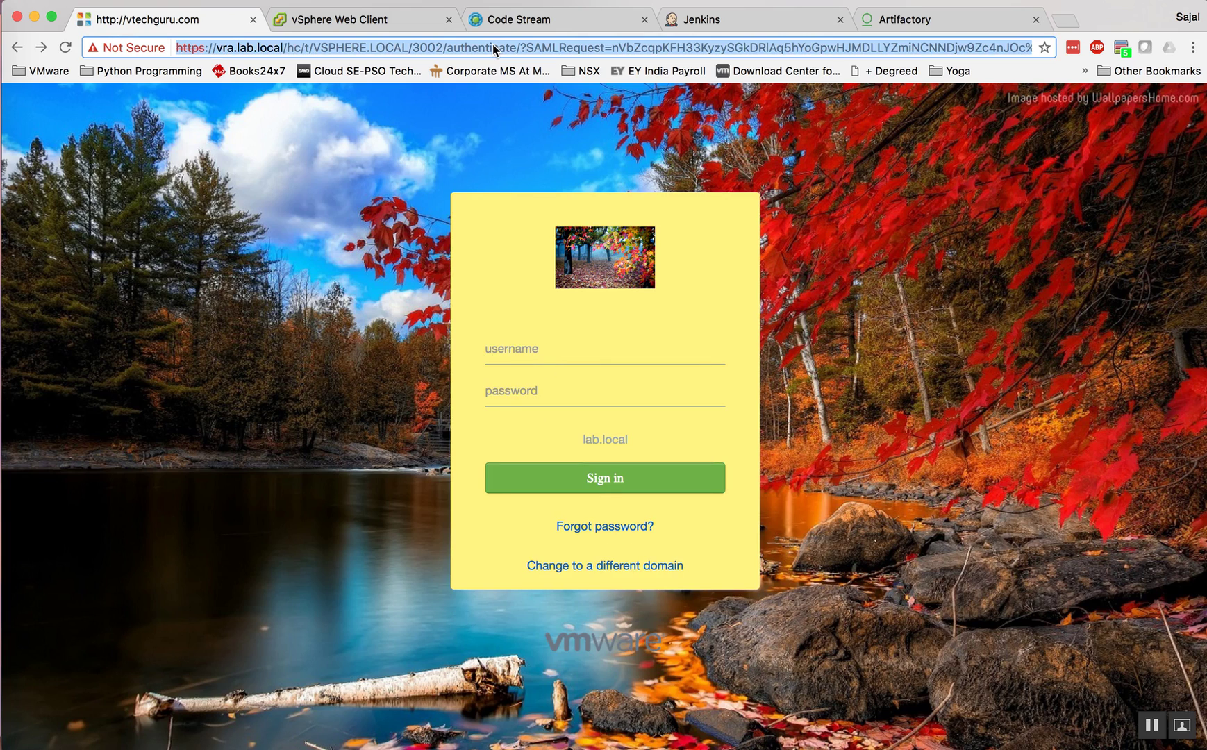
text(https://)
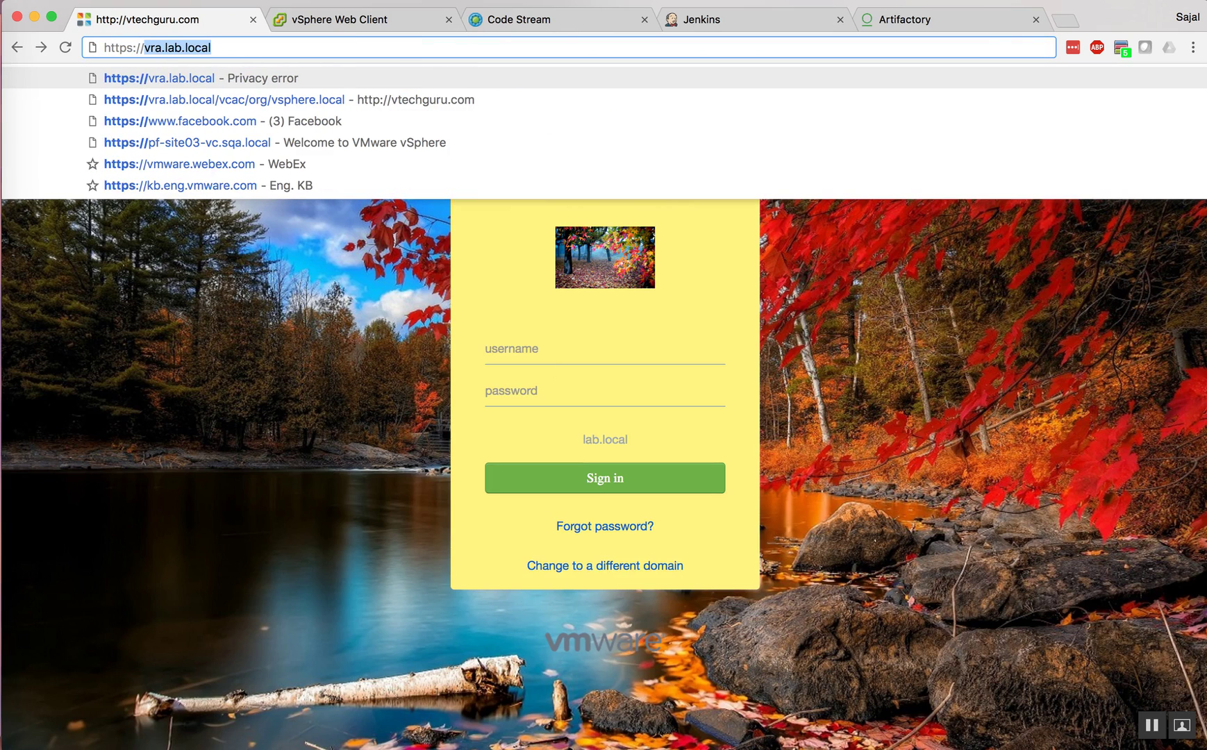
key(Down)
key(Return)
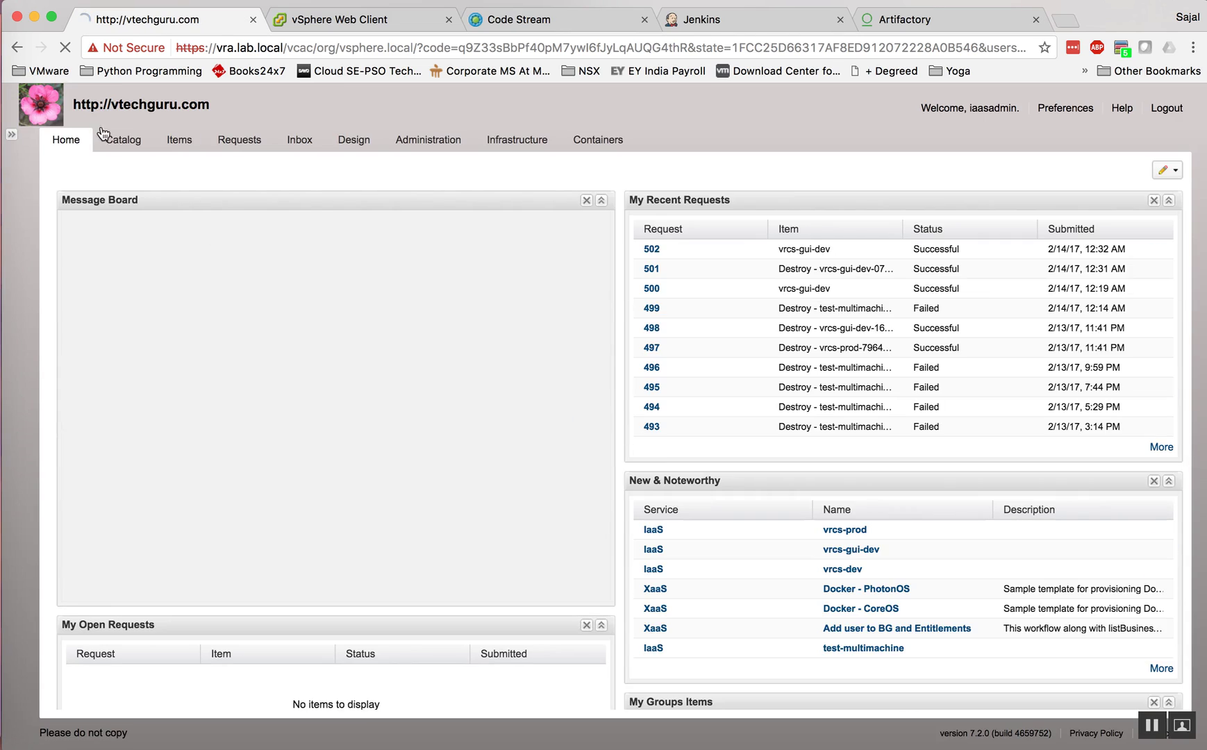
click(125, 146)
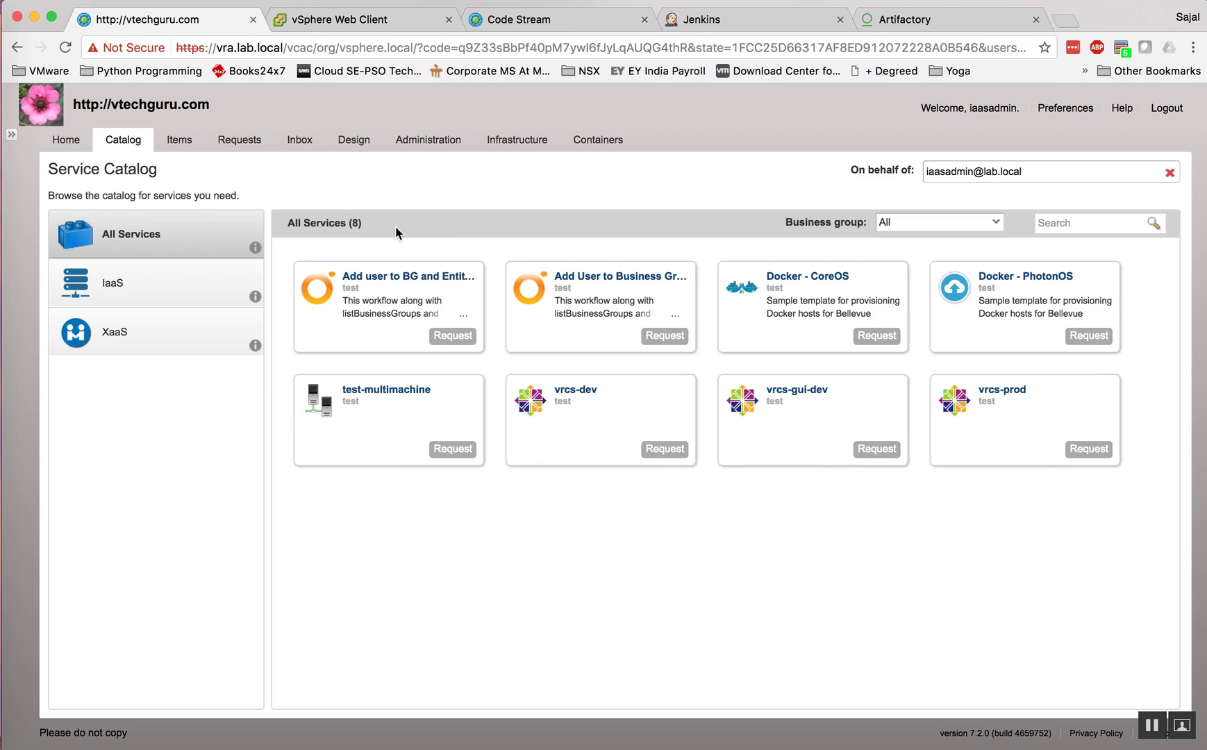
click(544, 21)
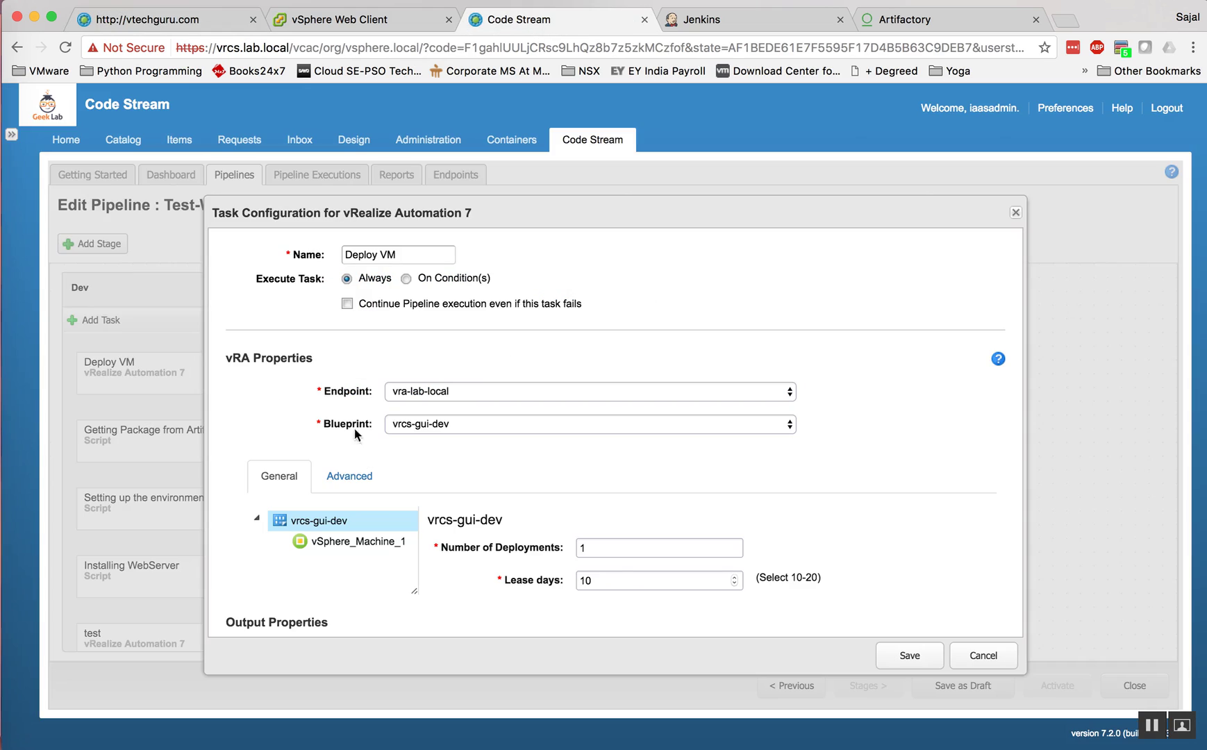
Step: Check Deploy VM's output properties, then open the Getting Package from Artifactory task settings
scroll(682, 520, down, 3)
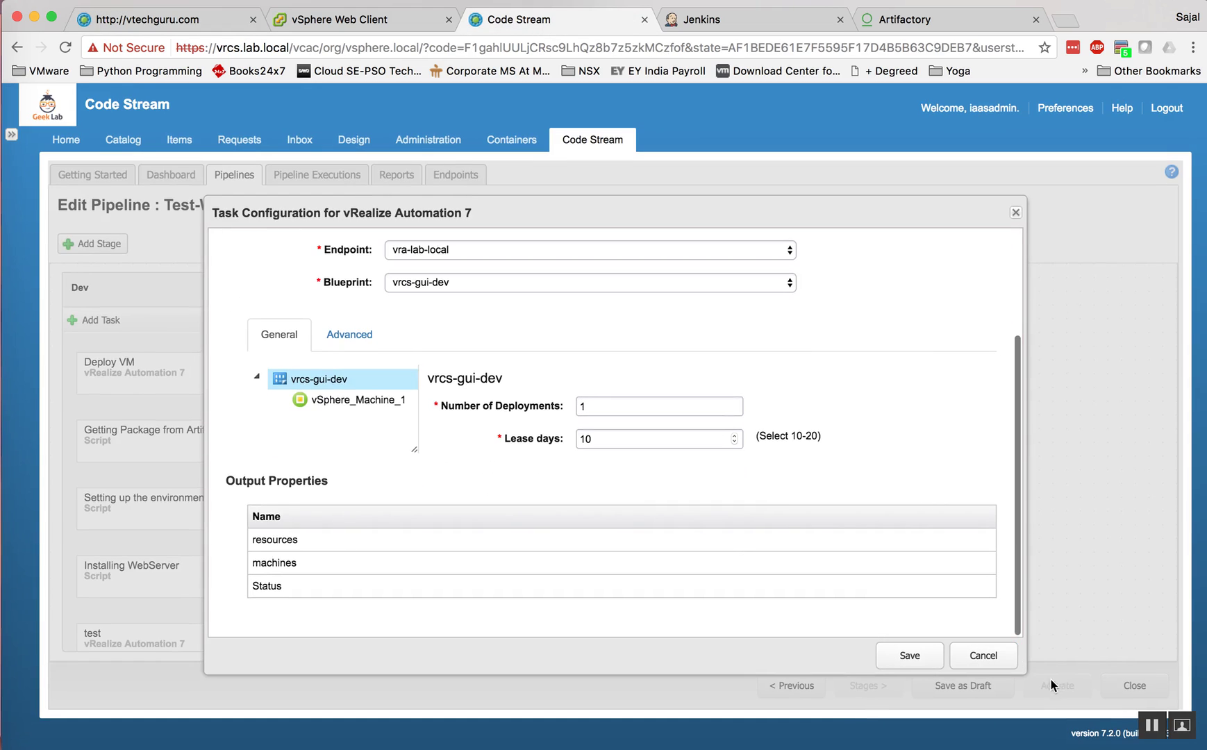
click(962, 657)
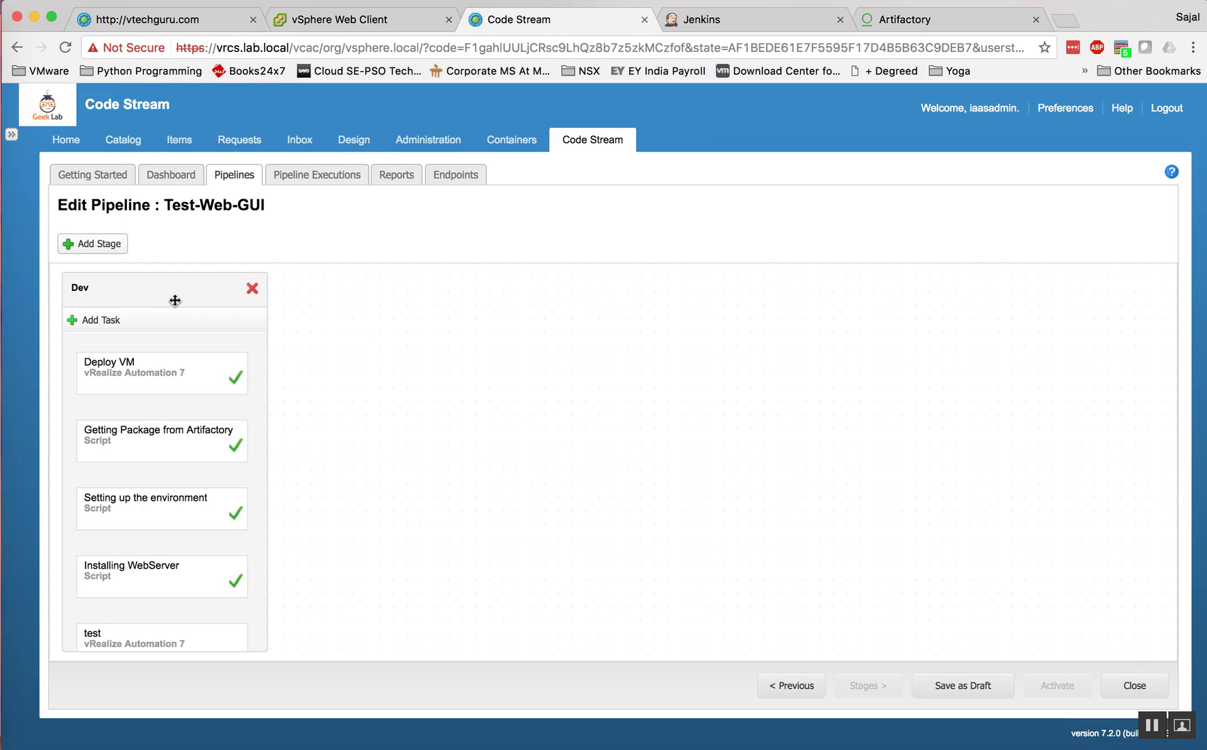
click(178, 376)
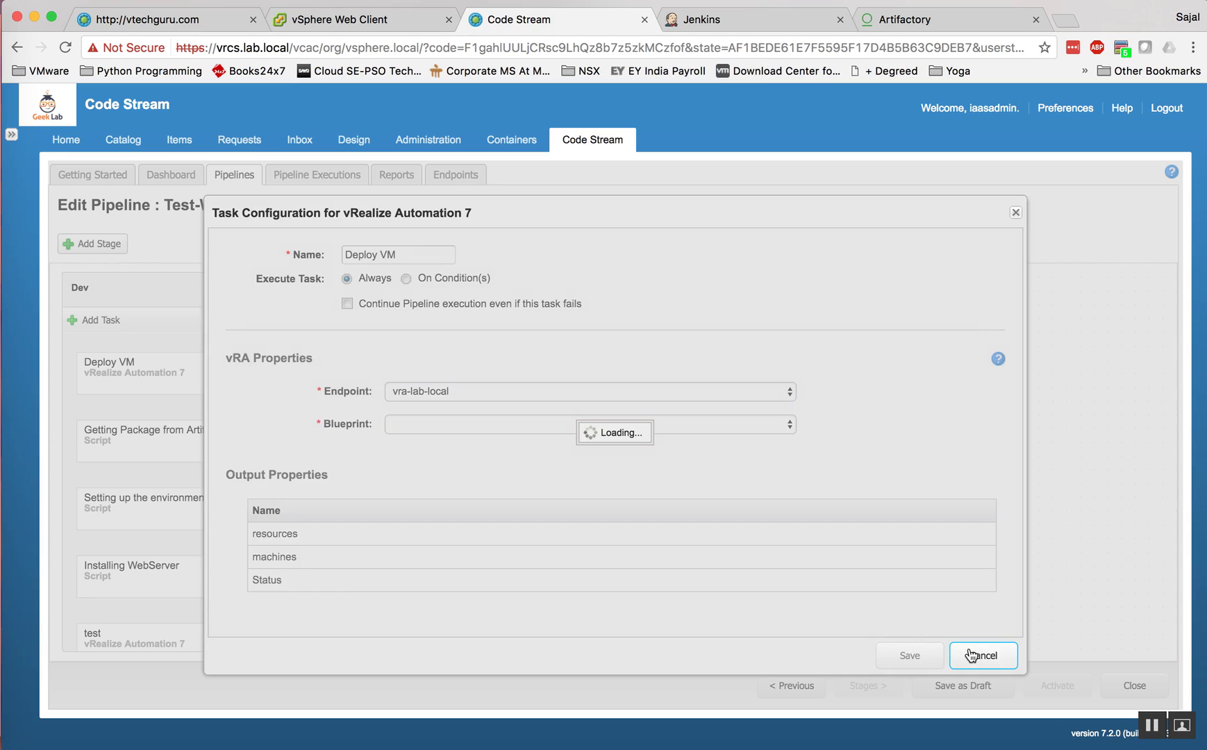
click(971, 656)
click(174, 443)
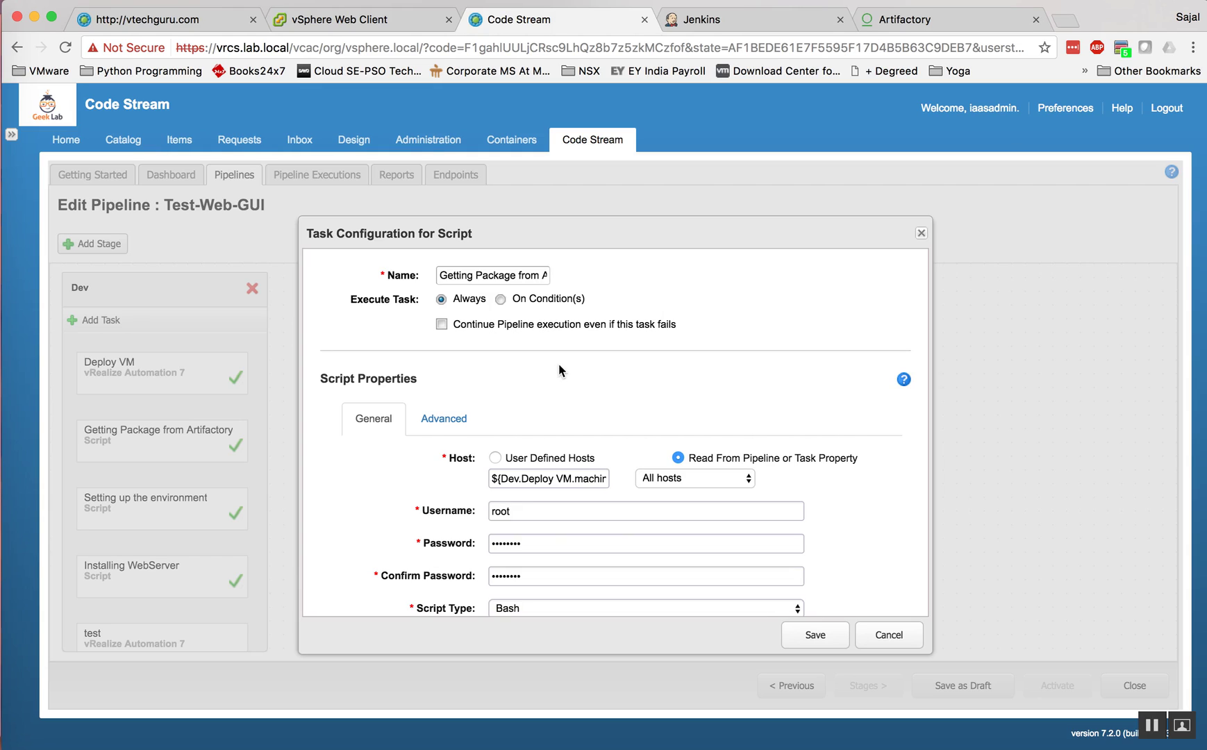
Step: Rebind the task's host to the Deploy VM machines output in the Dev stage
scroll(507, 324, down, 2)
scroll(507, 321, down, 2)
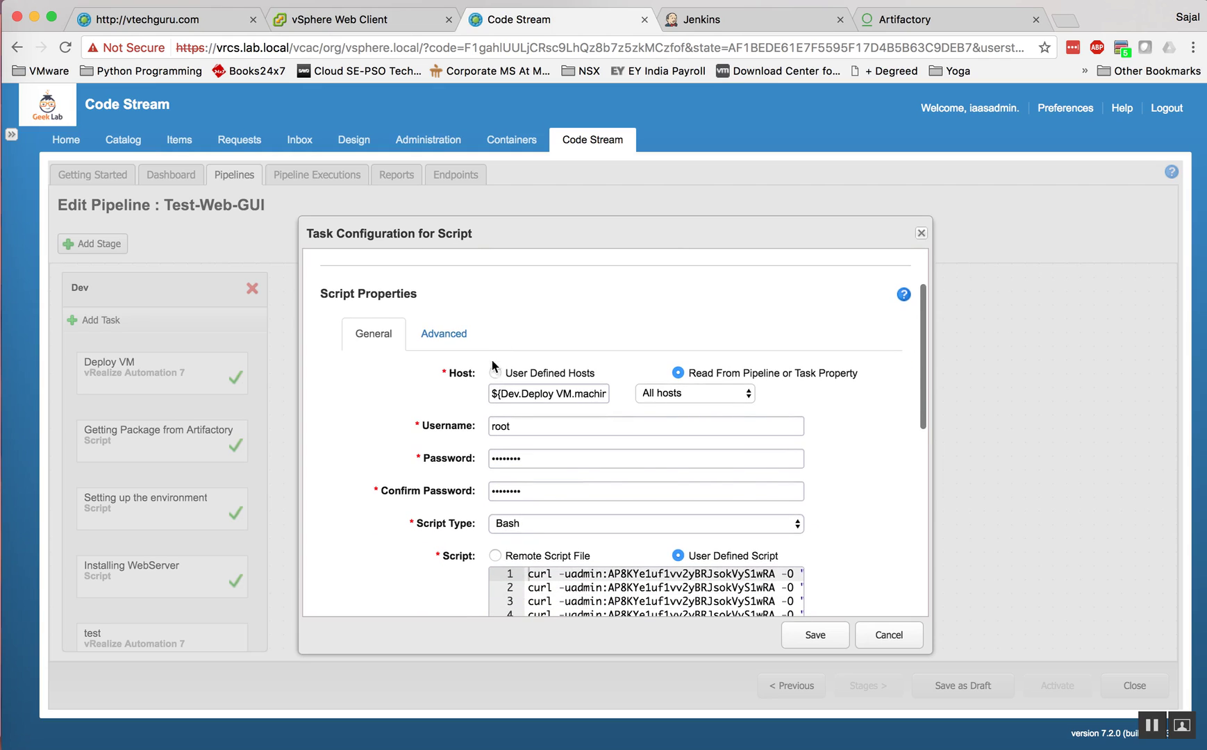
triple_click(512, 394)
key(BackSpace)
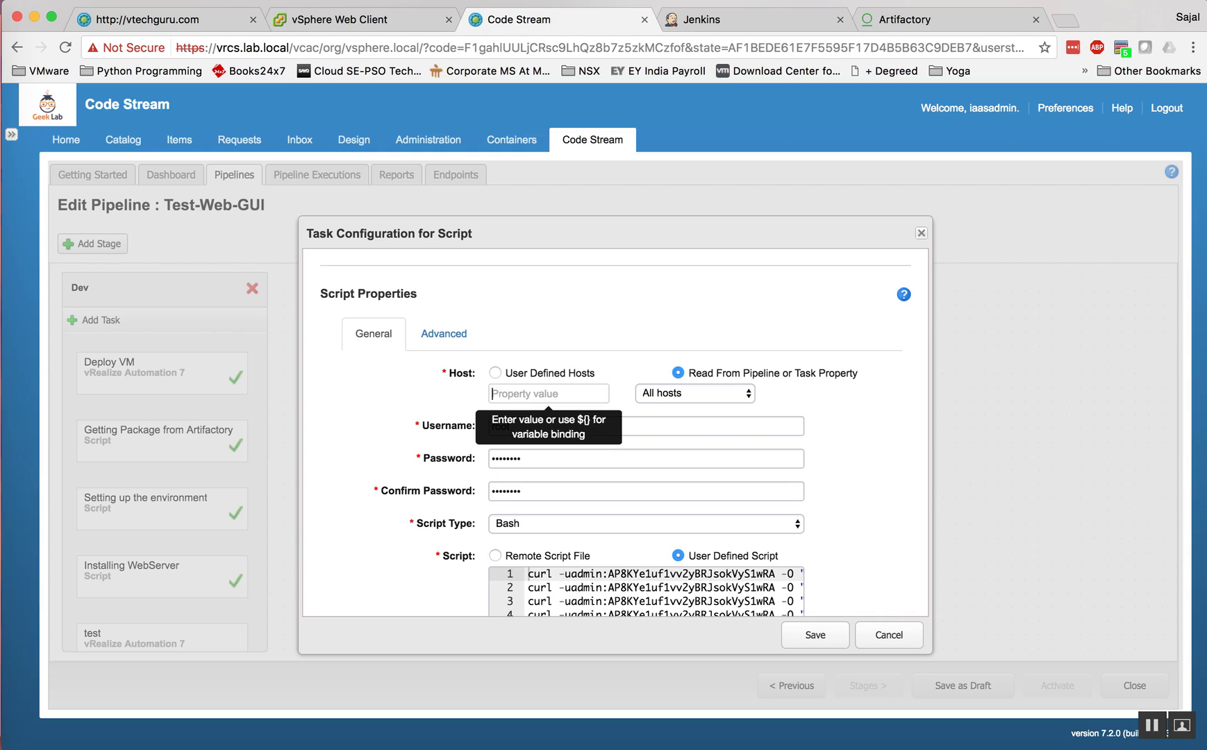
click(497, 372)
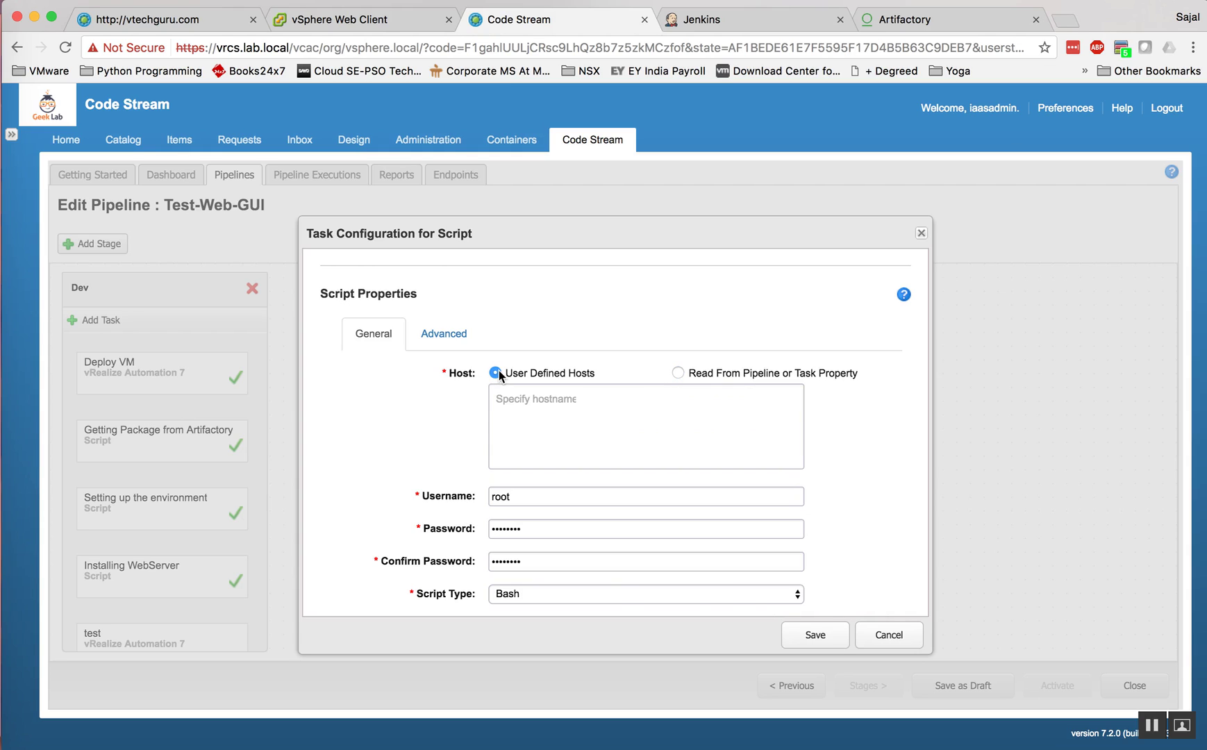
click(676, 373)
triple_click(548, 394)
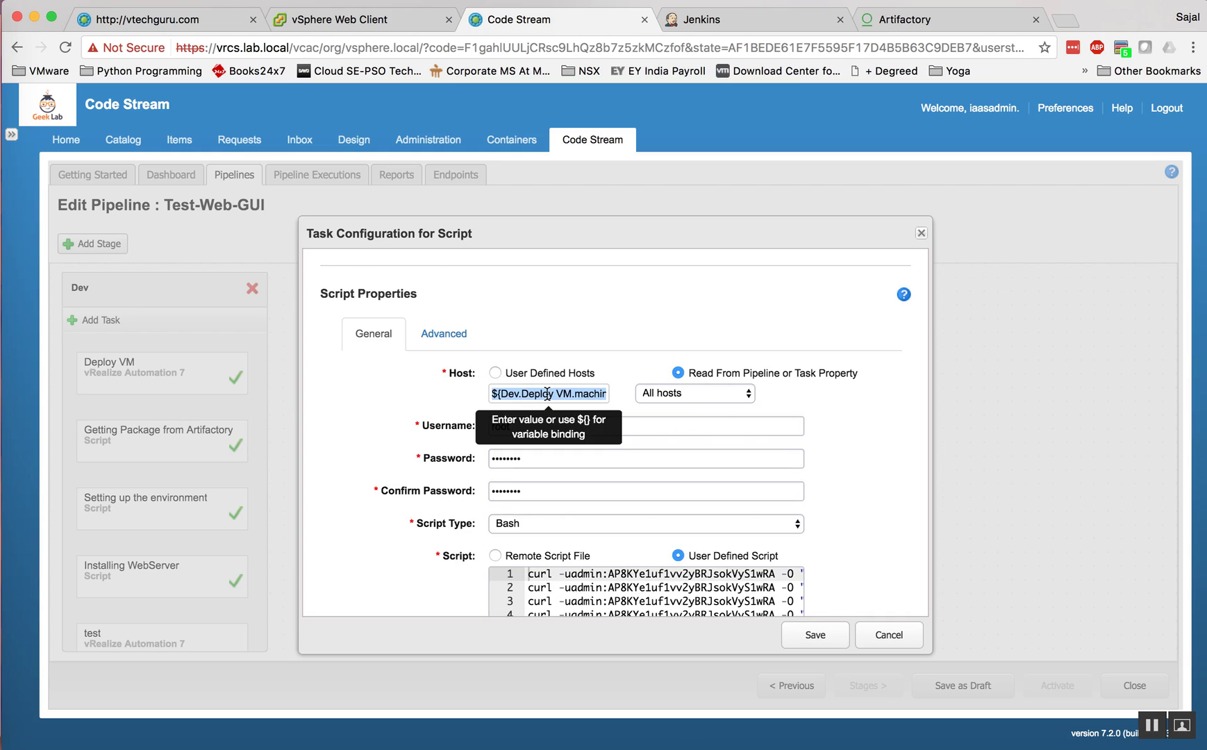
text($)
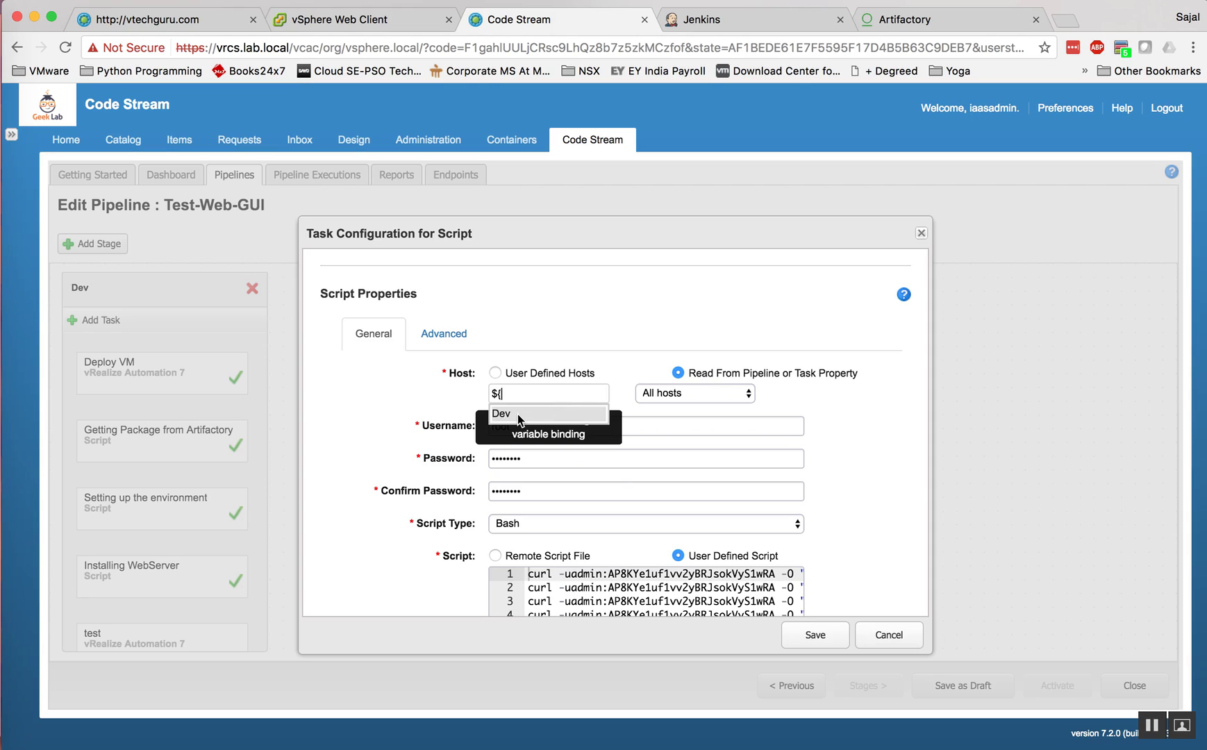
text({)
click(518, 413)
click(532, 416)
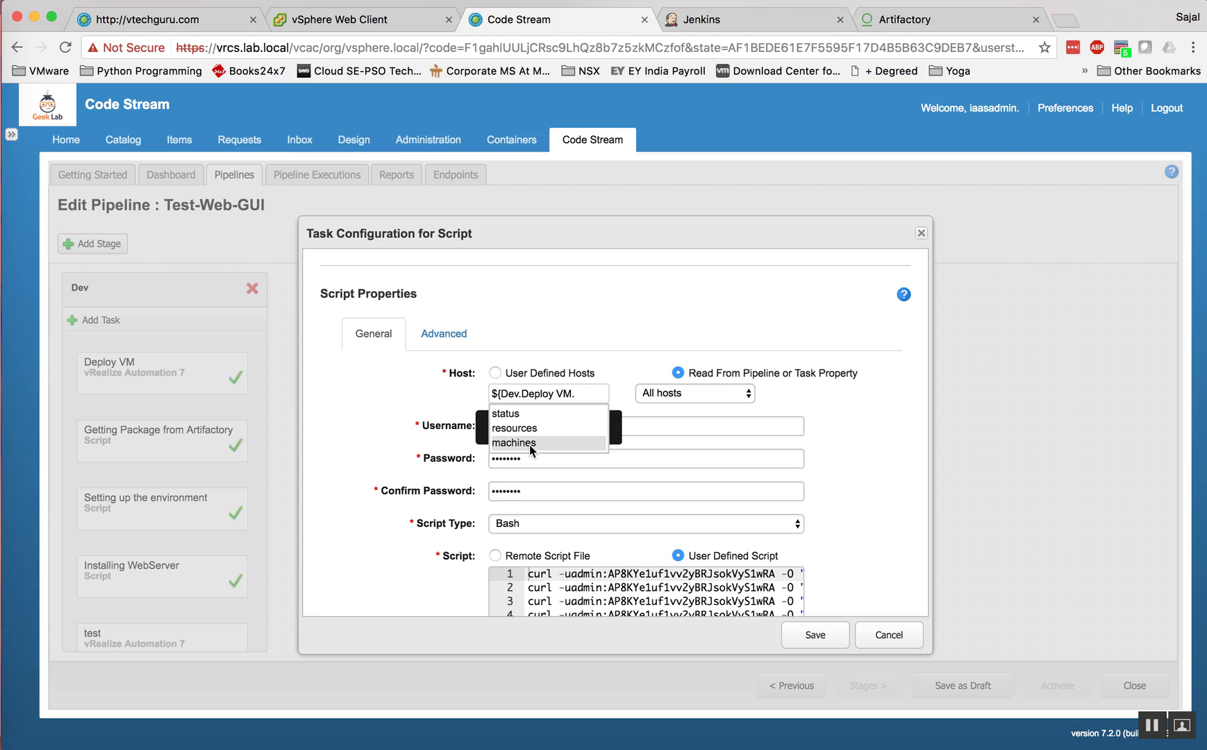
click(529, 445)
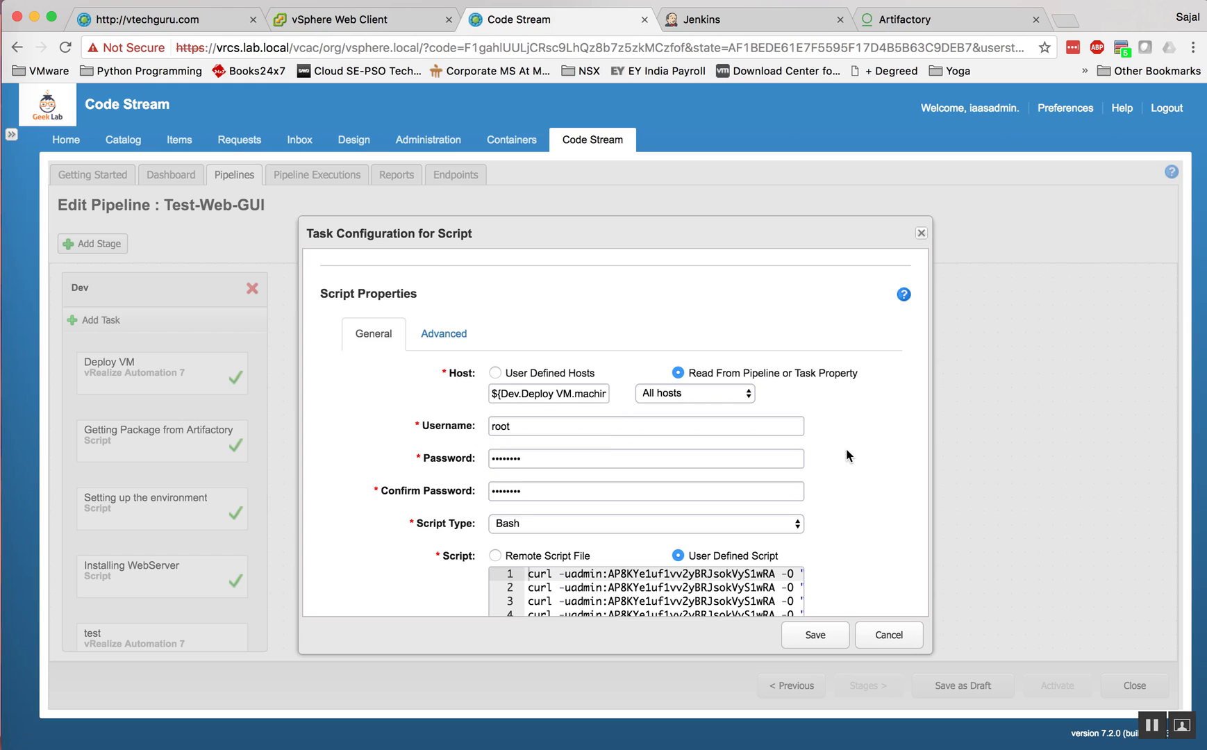
Step: Keep Bash as the script type and read through the curl and chmod 755 script
scroll(832, 453, down, 2)
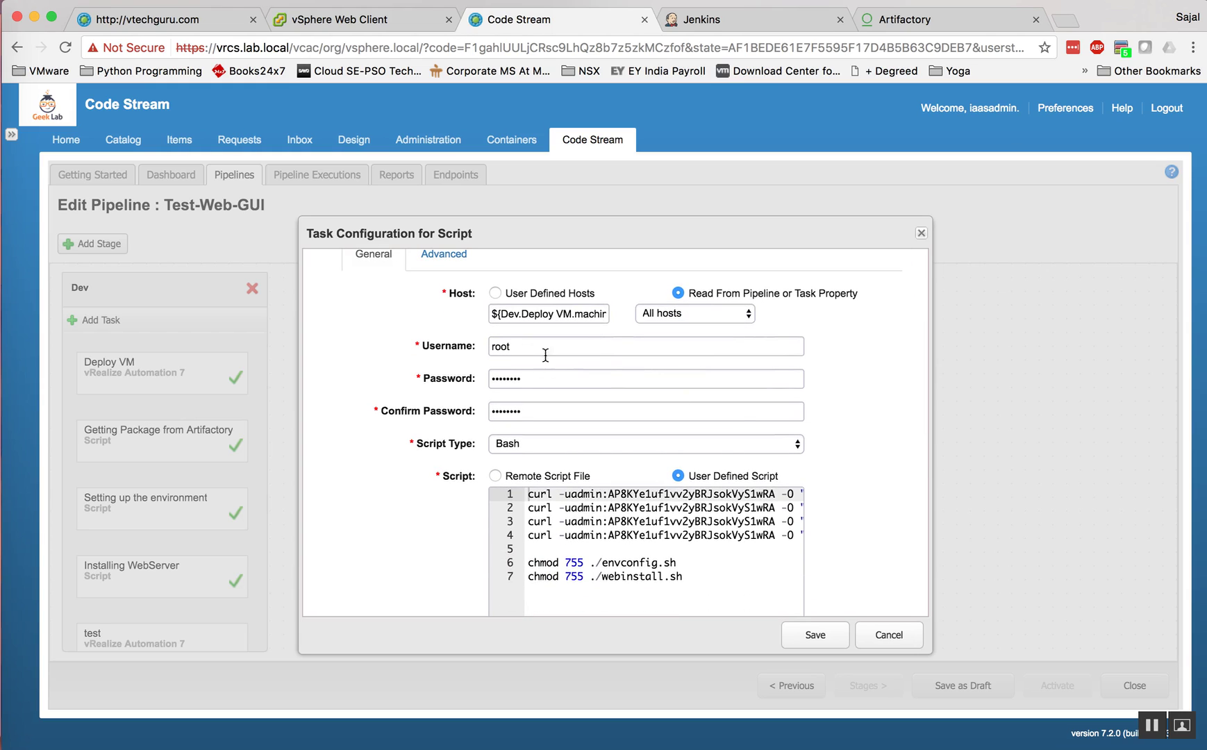
scroll(556, 416, down, 1)
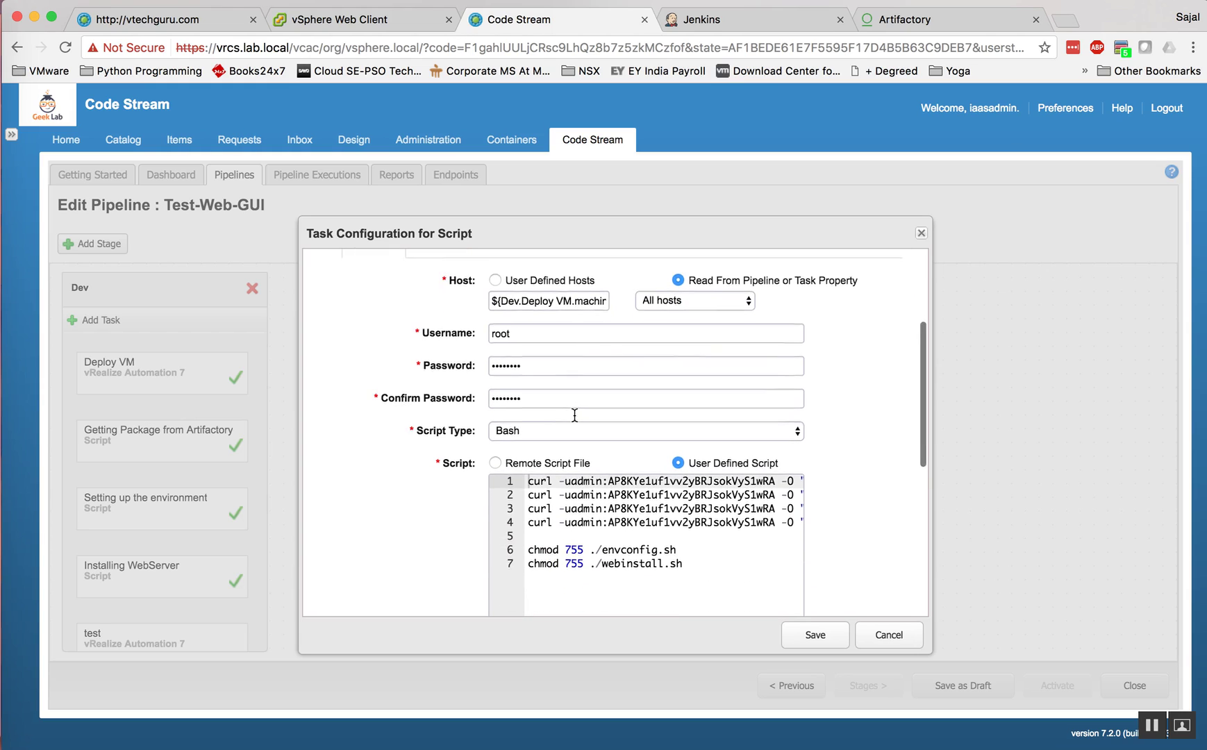
click(594, 393)
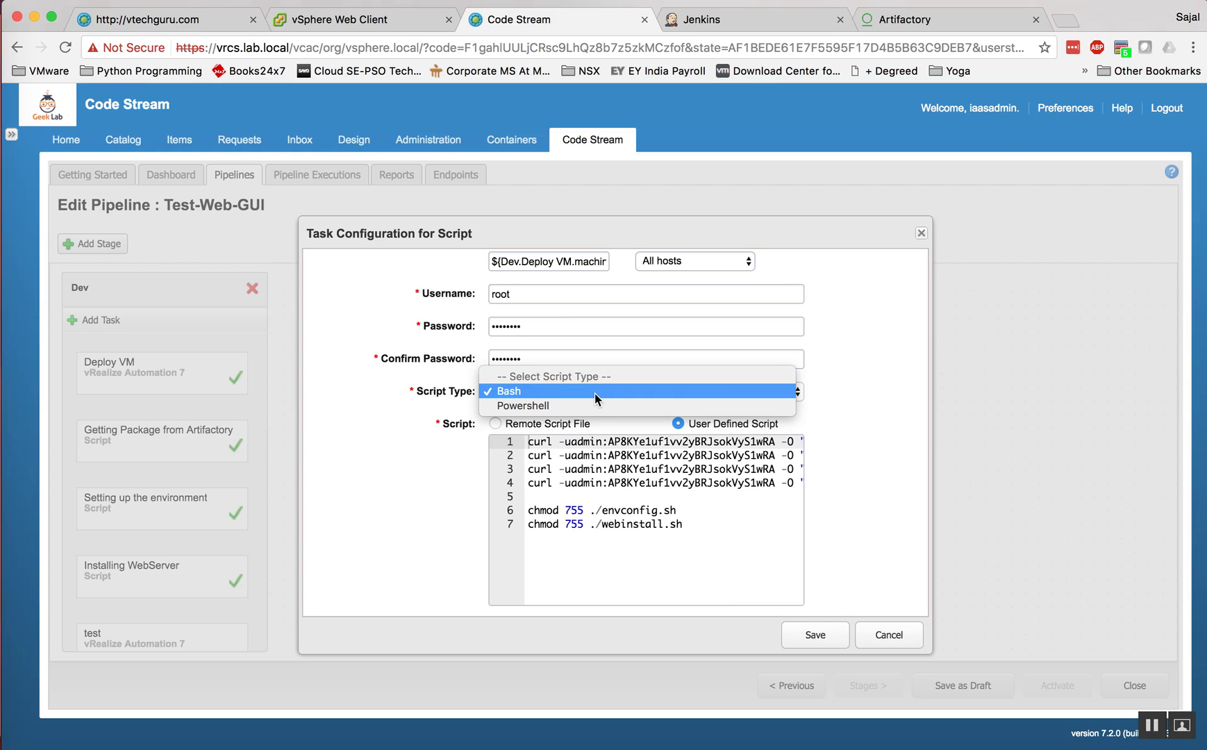
click(835, 391)
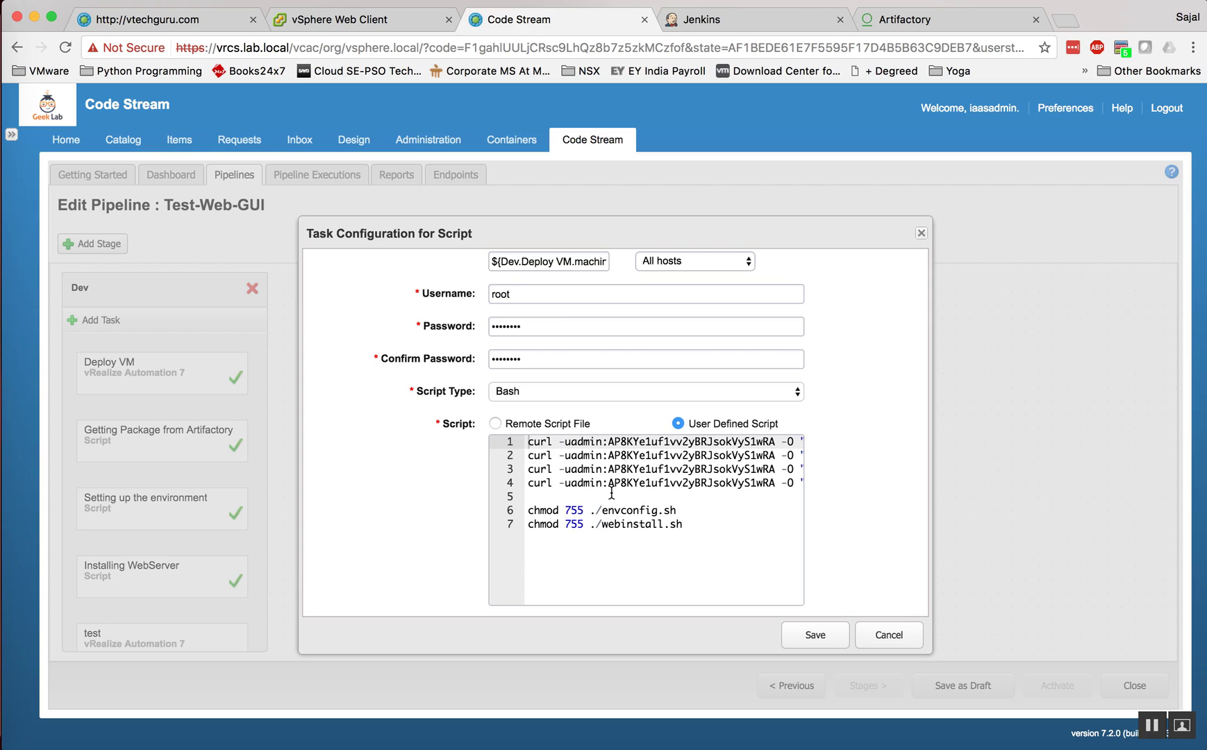
scroll(611, 493, right, 10)
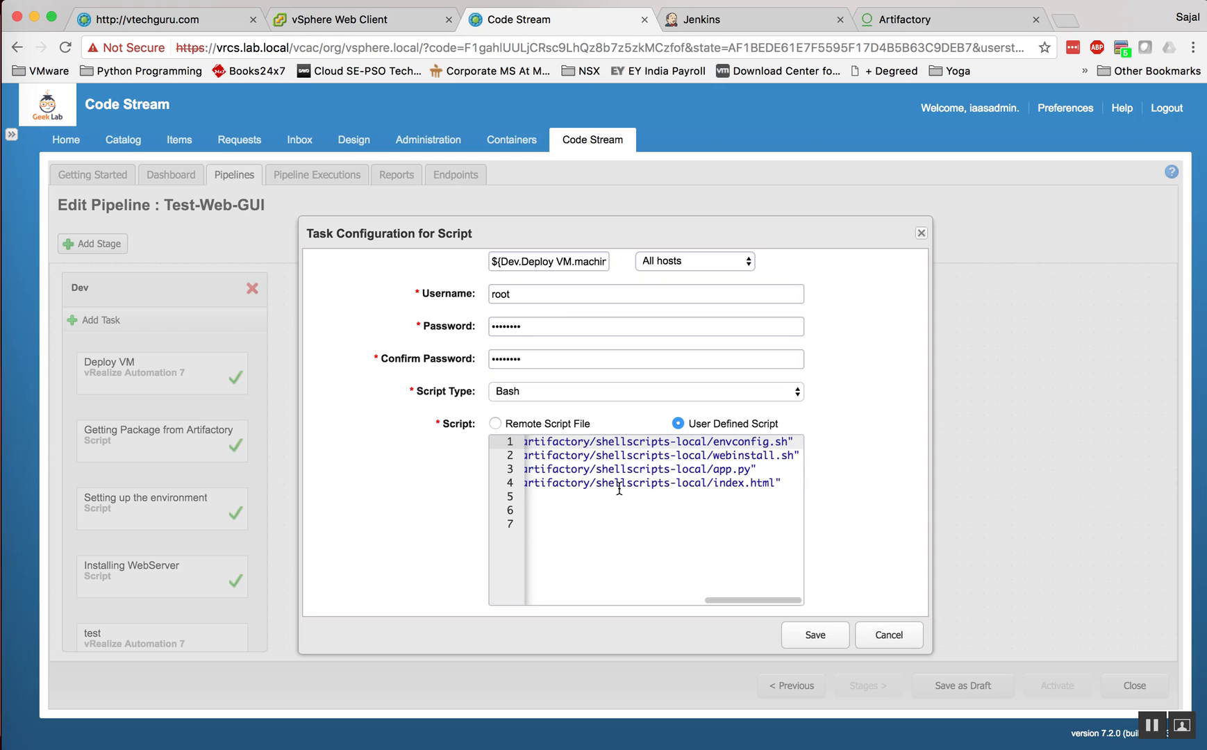
scroll(619, 490, left, 10)
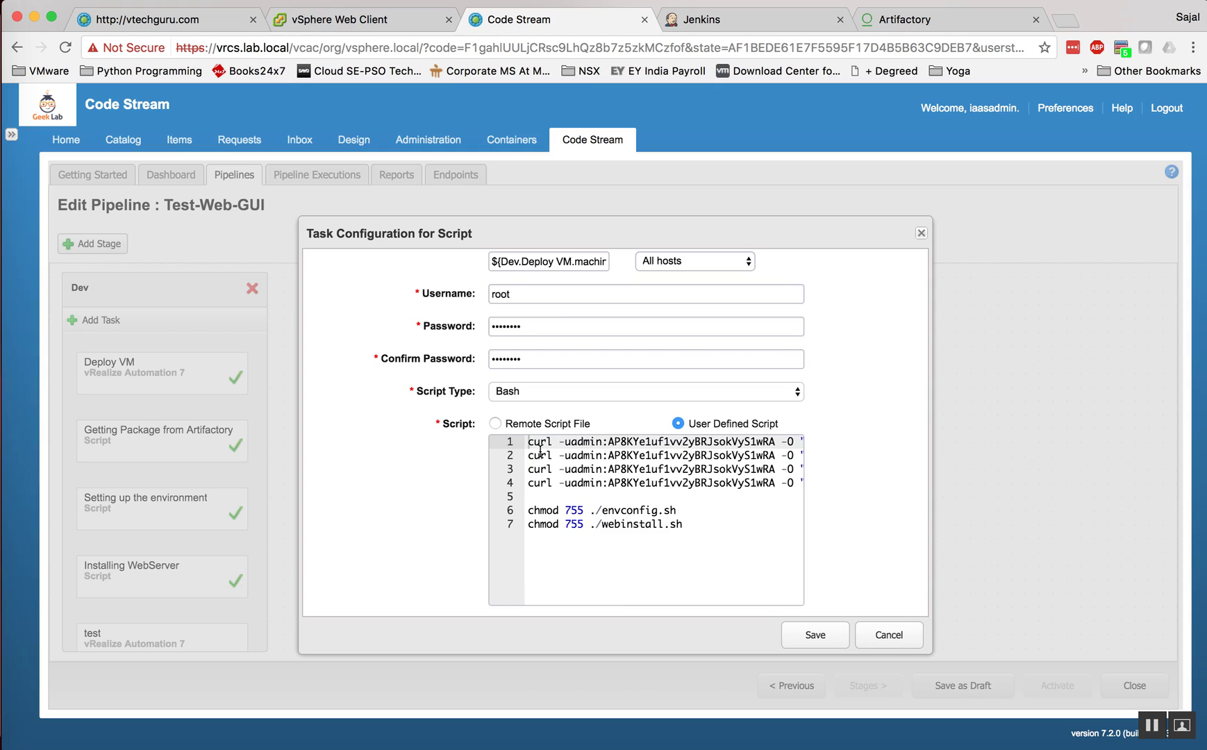
scroll(540, 450, right, 10)
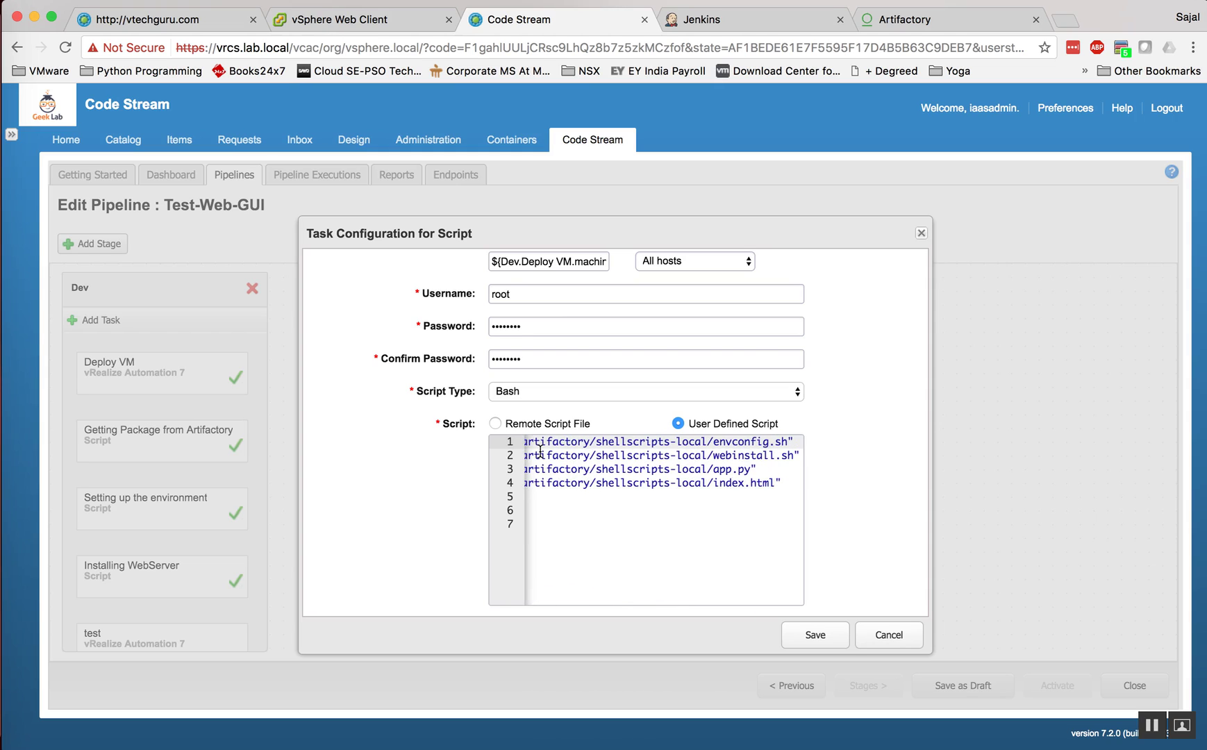
scroll(540, 450, left, 10)
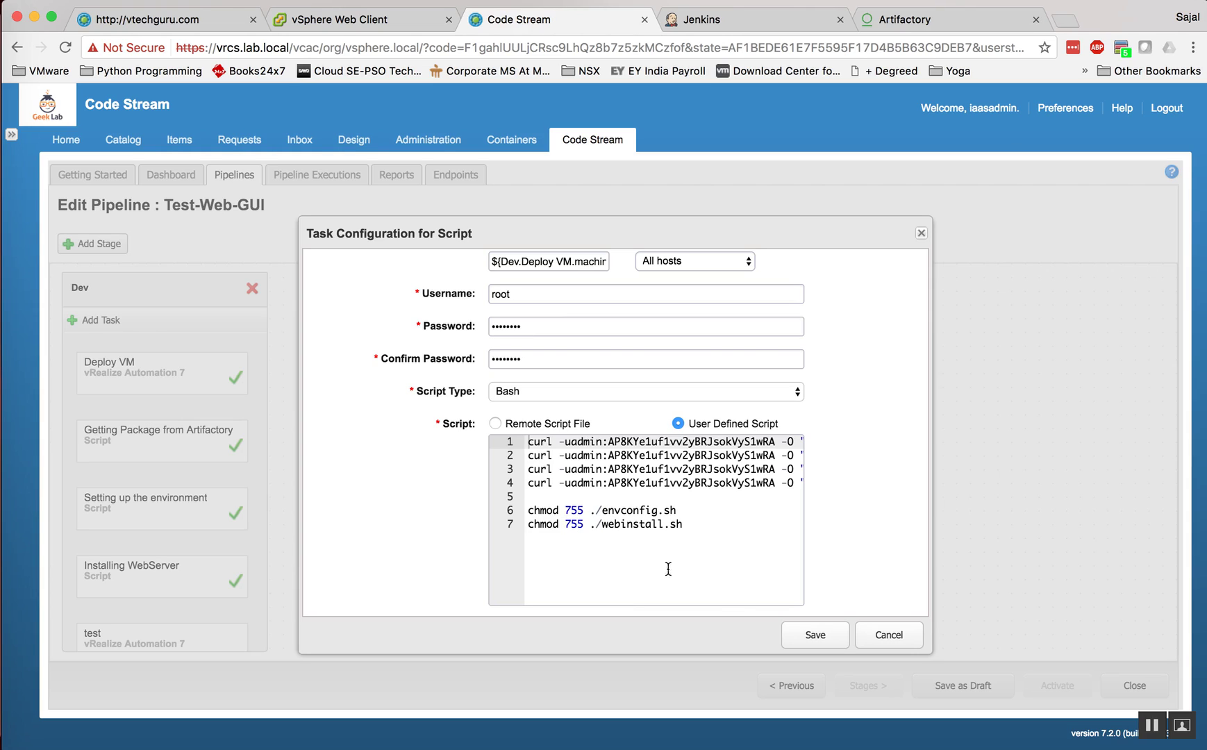
Step: Review the Setting up the environment and Installing WebServer task configurations without changes
click(889, 635)
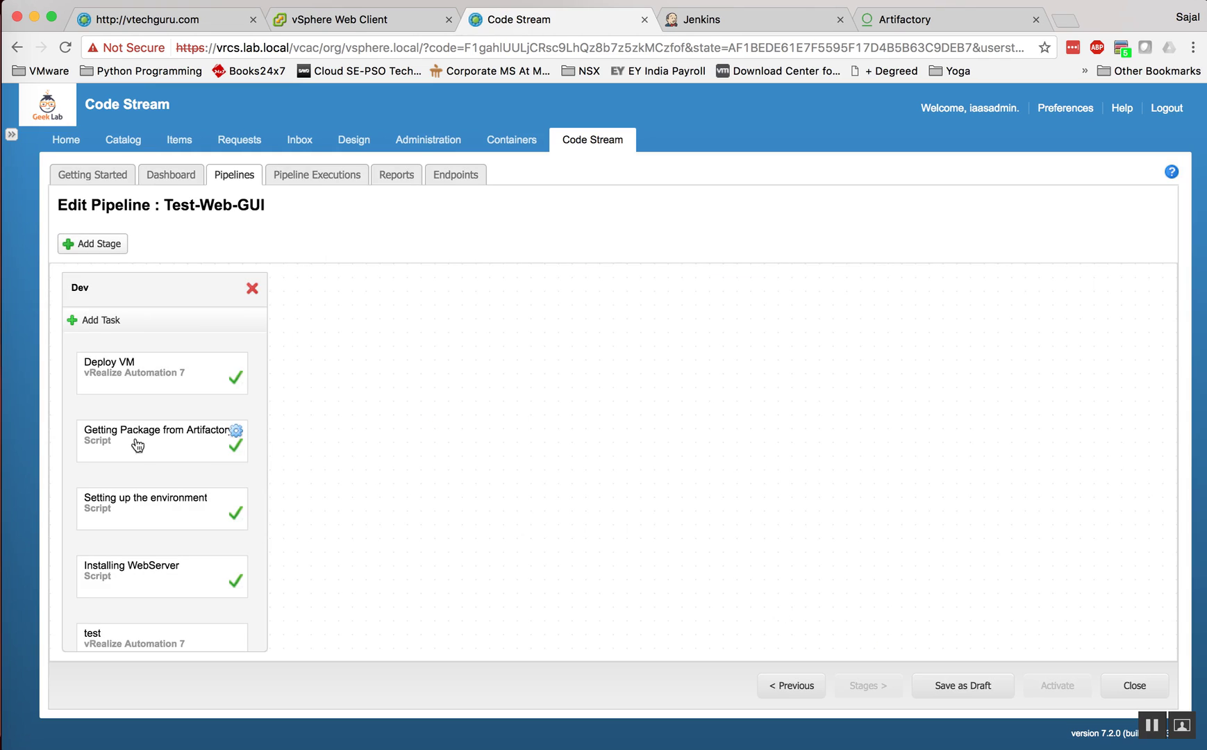
scroll(137, 445, down, 3)
click(152, 461)
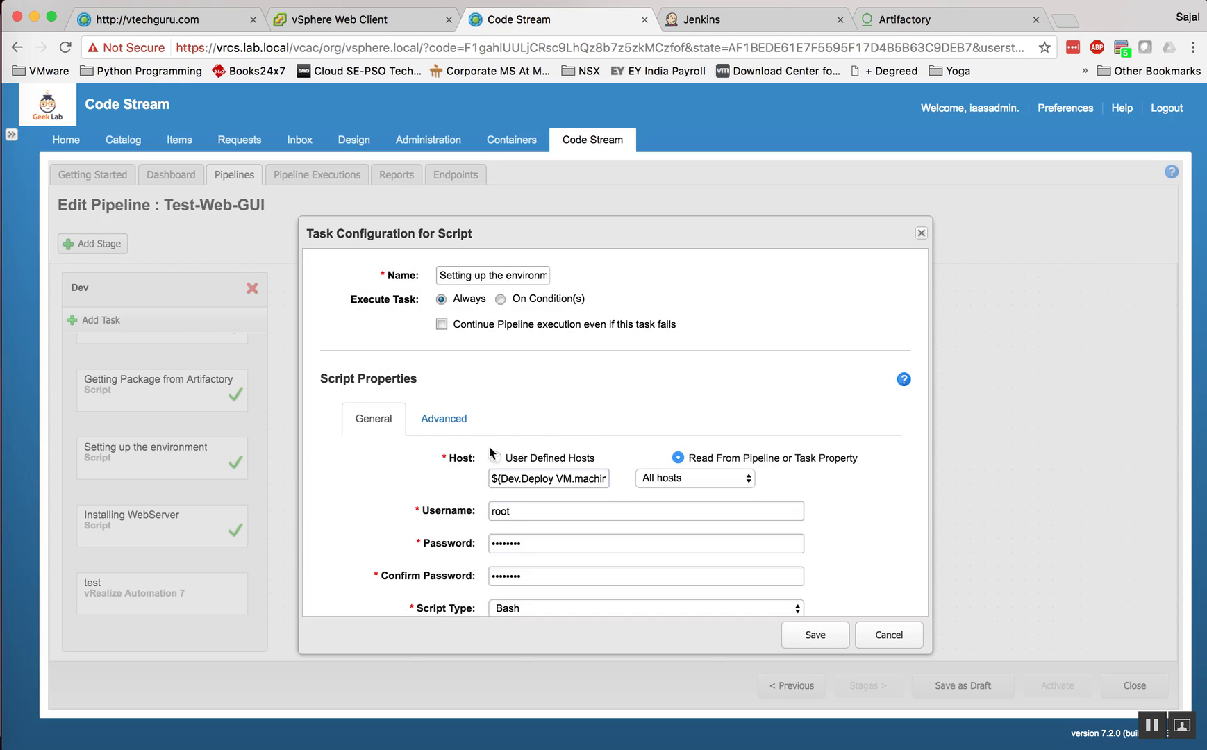
scroll(596, 444, down, 1)
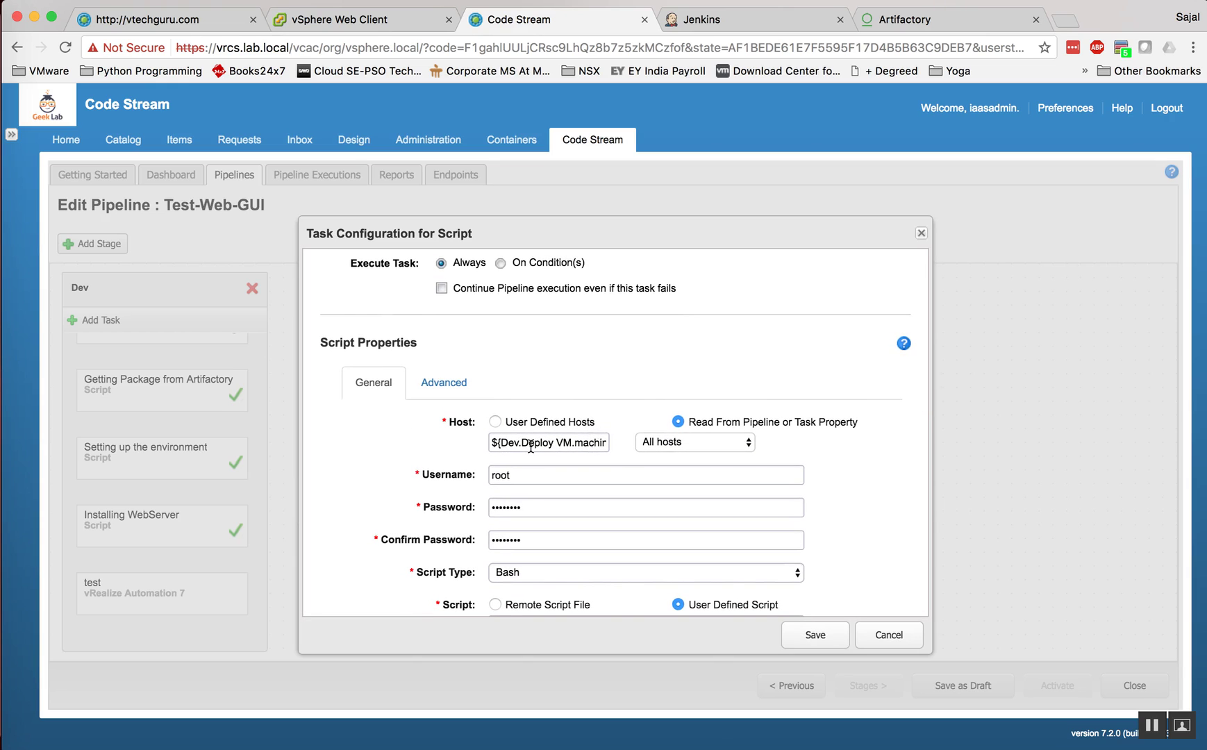
scroll(531, 447, down, 4)
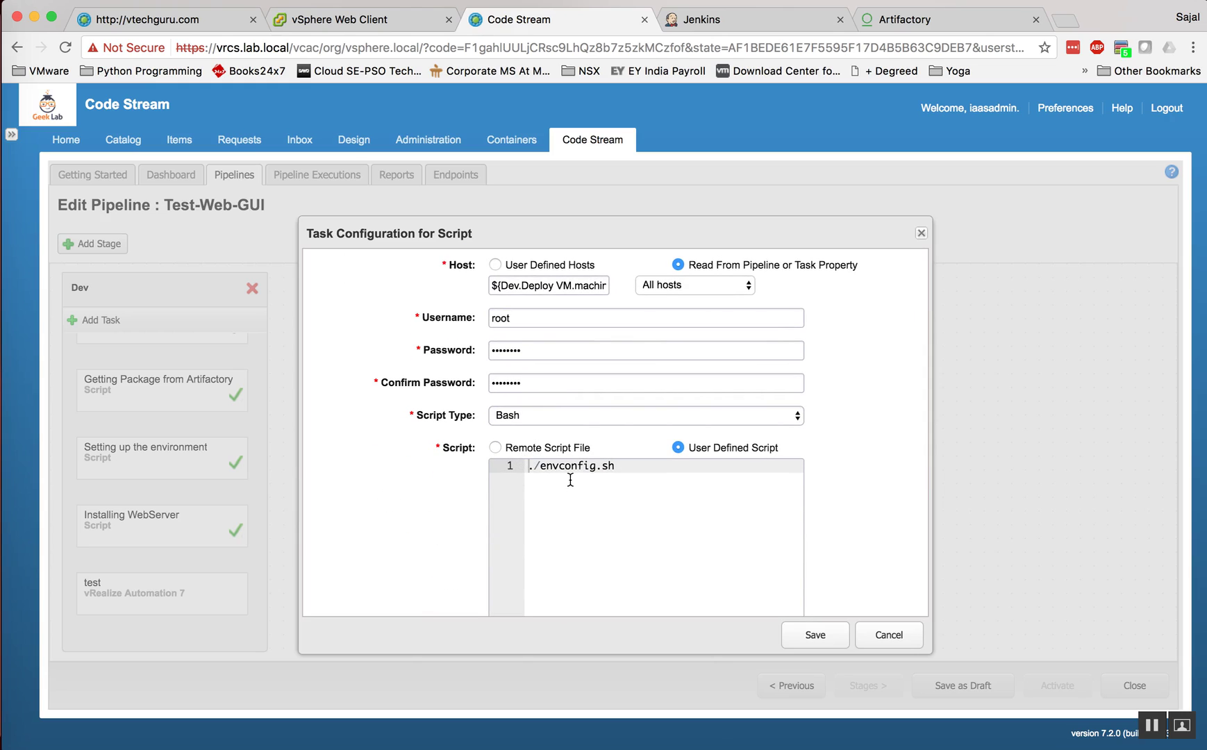
click(888, 639)
double_click(154, 532)
scroll(601, 497, down, 5)
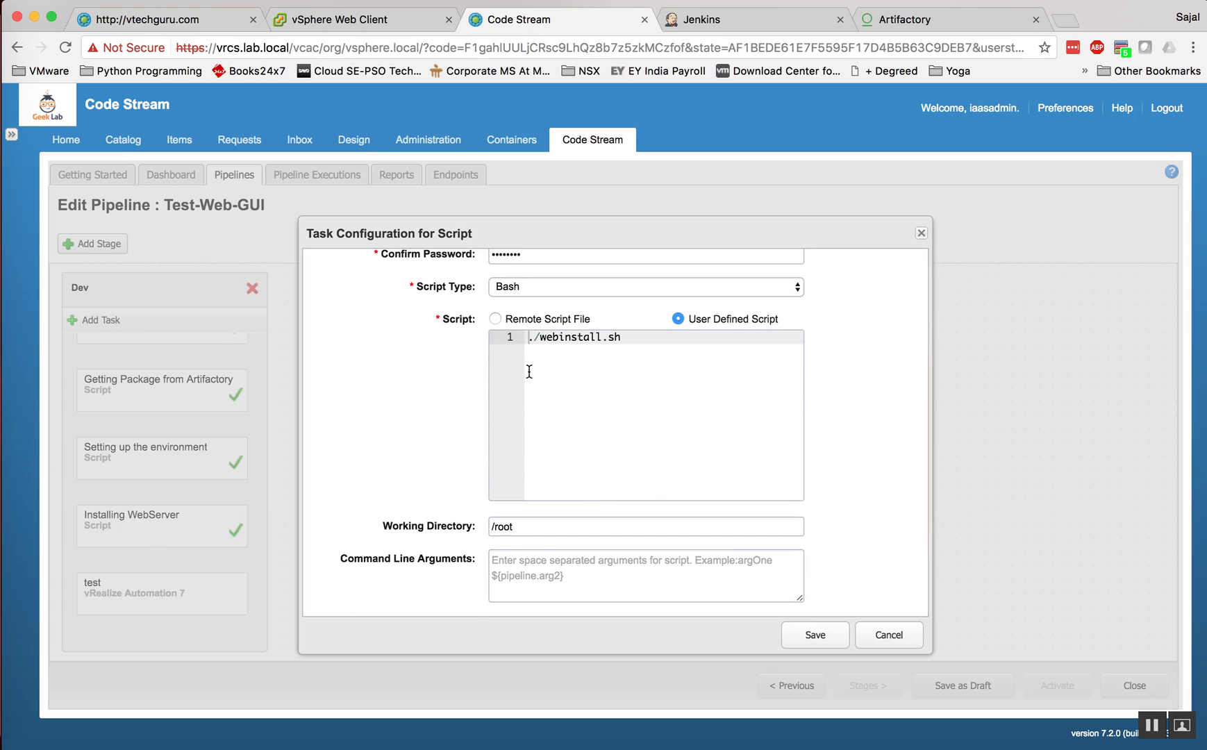
scroll(600, 462, down, 4)
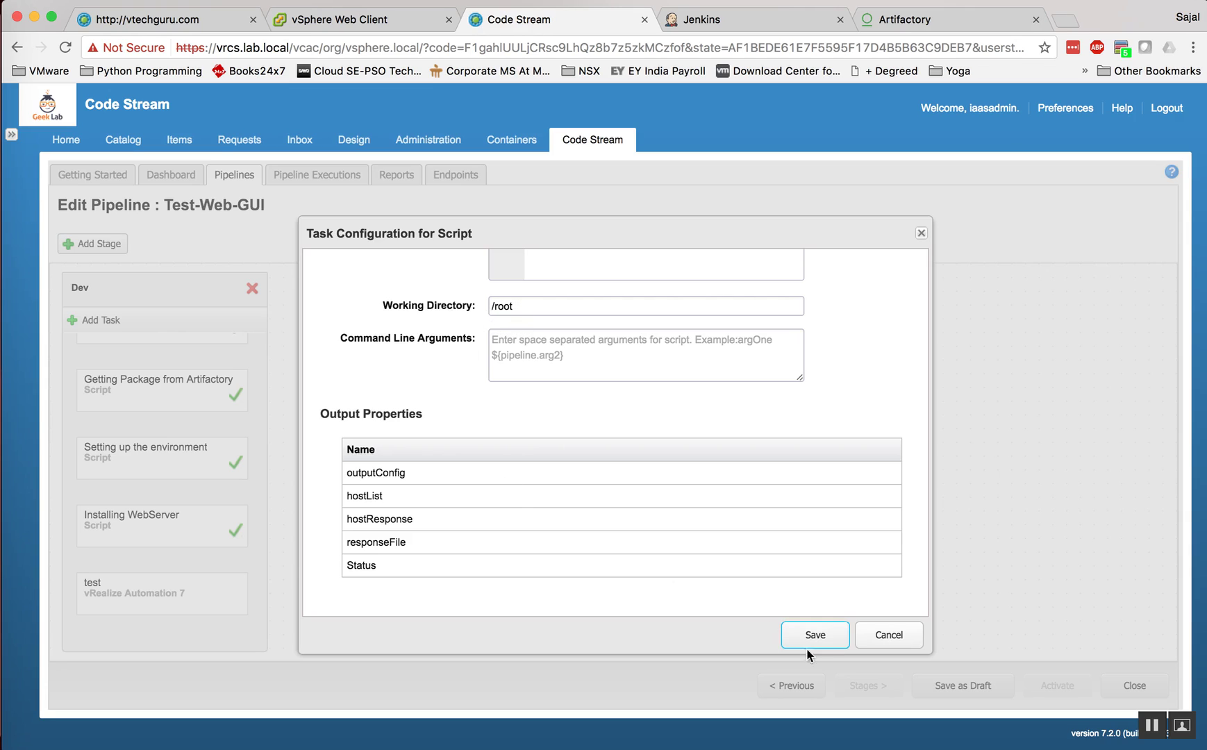
click(884, 645)
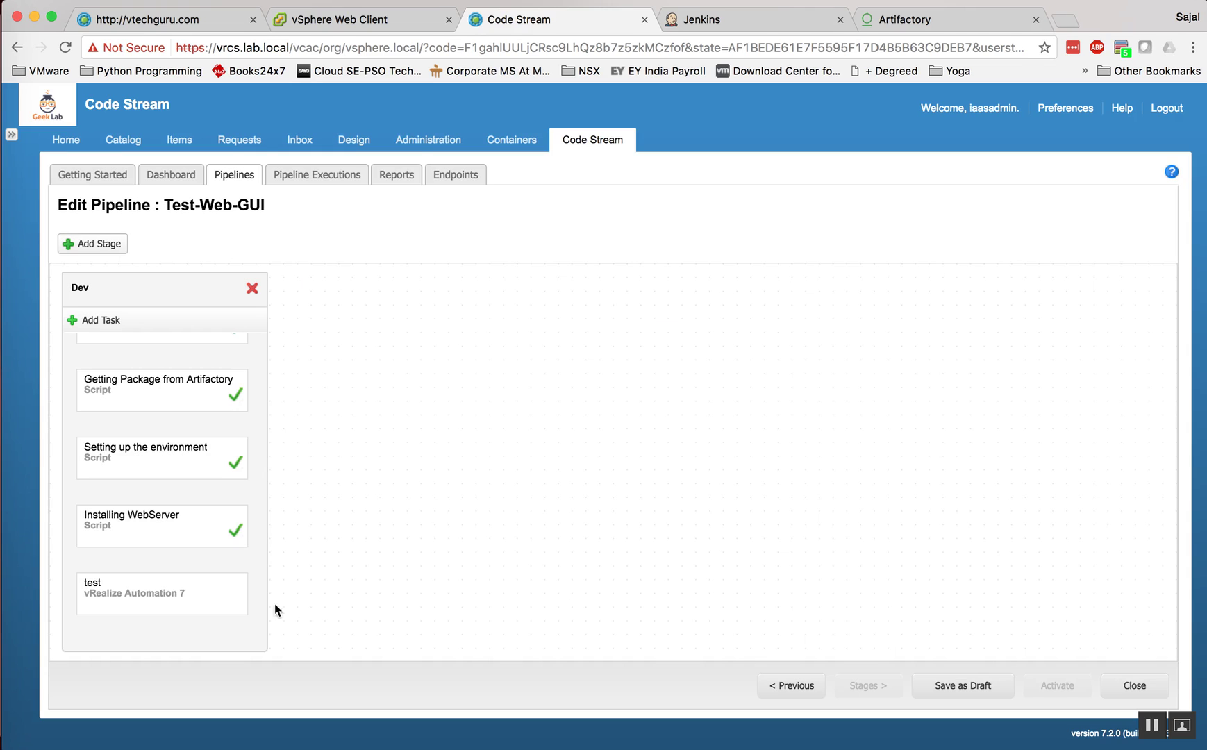
Step: Delete the test task from the Dev stage, then switch to the Artifactory browser
click(202, 607)
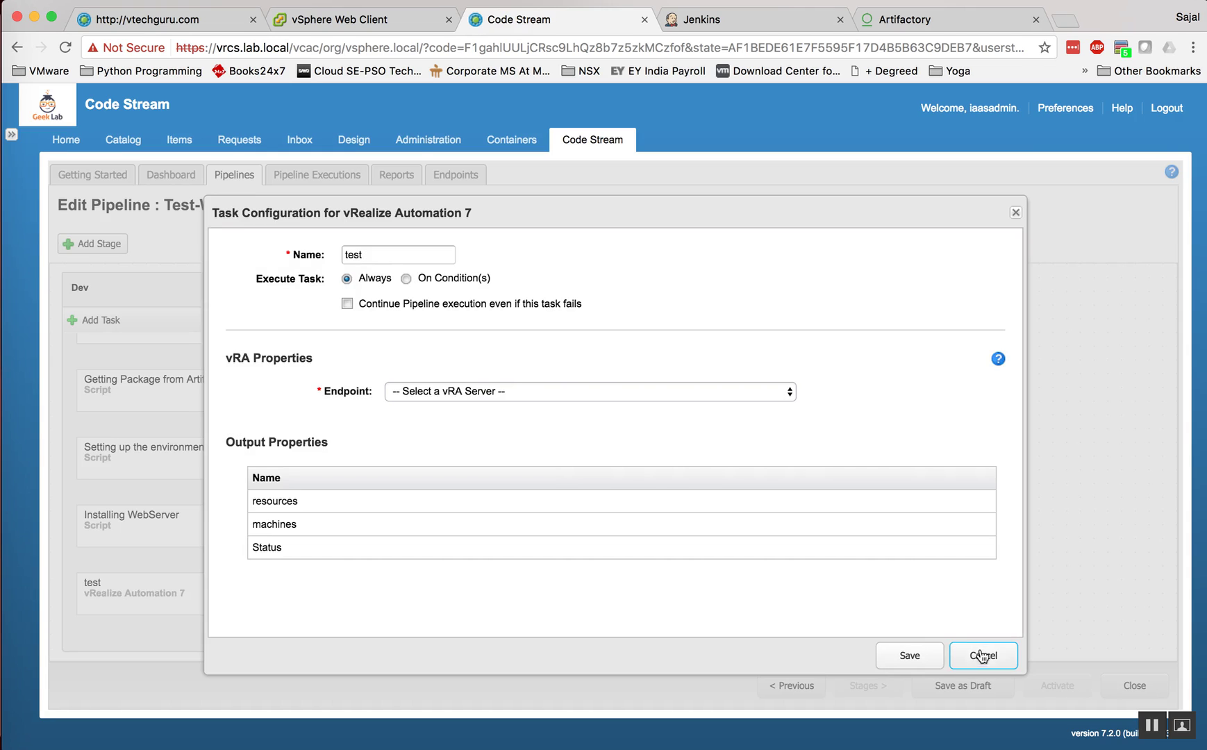
click(984, 654)
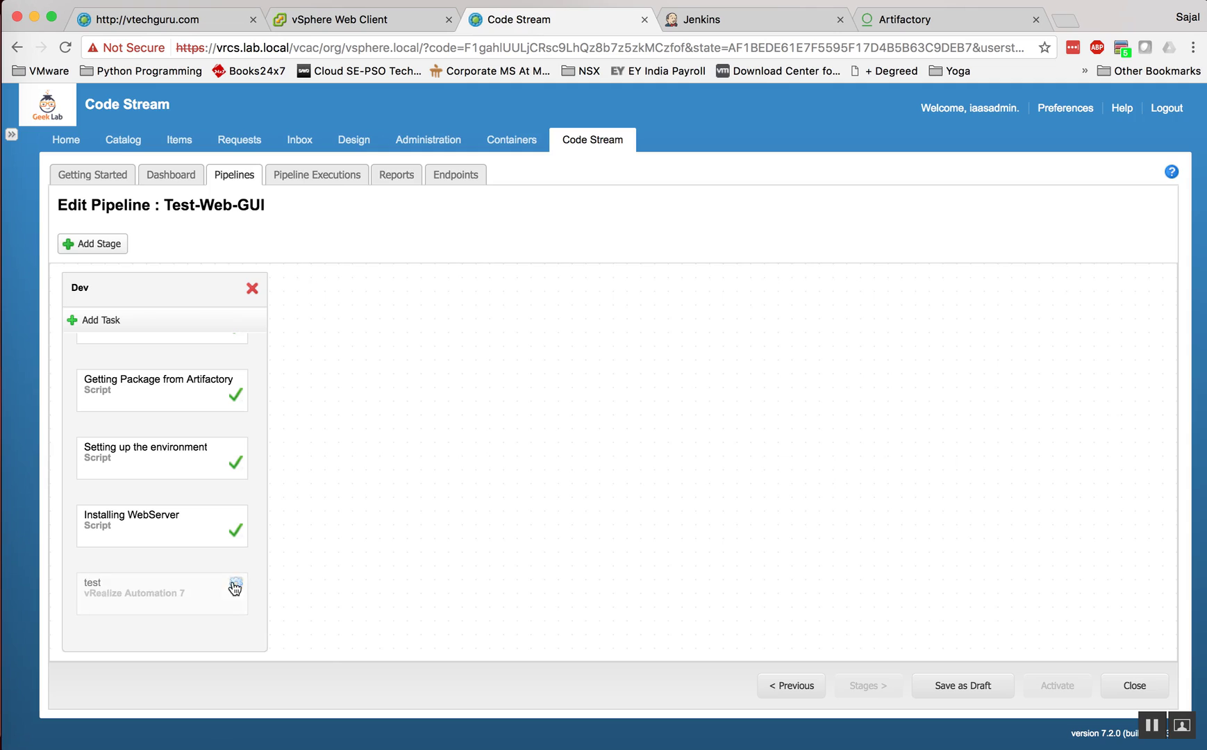
click(235, 589)
click(268, 644)
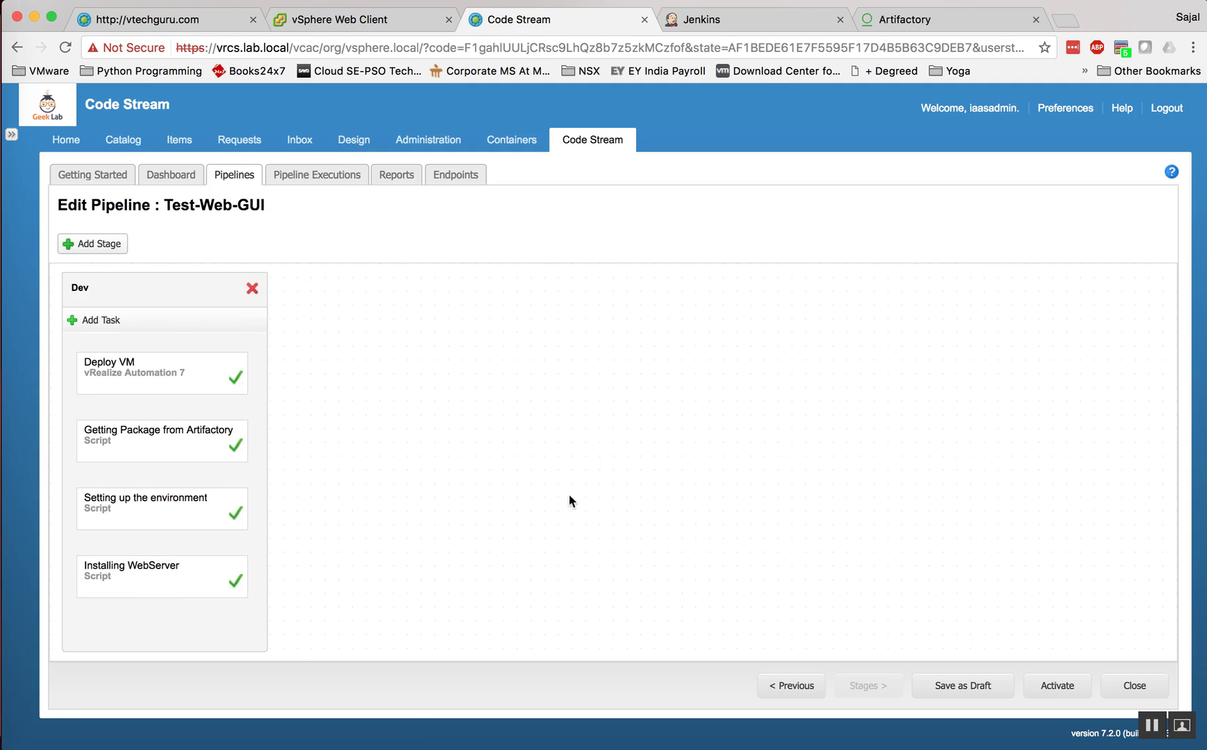
click(911, 19)
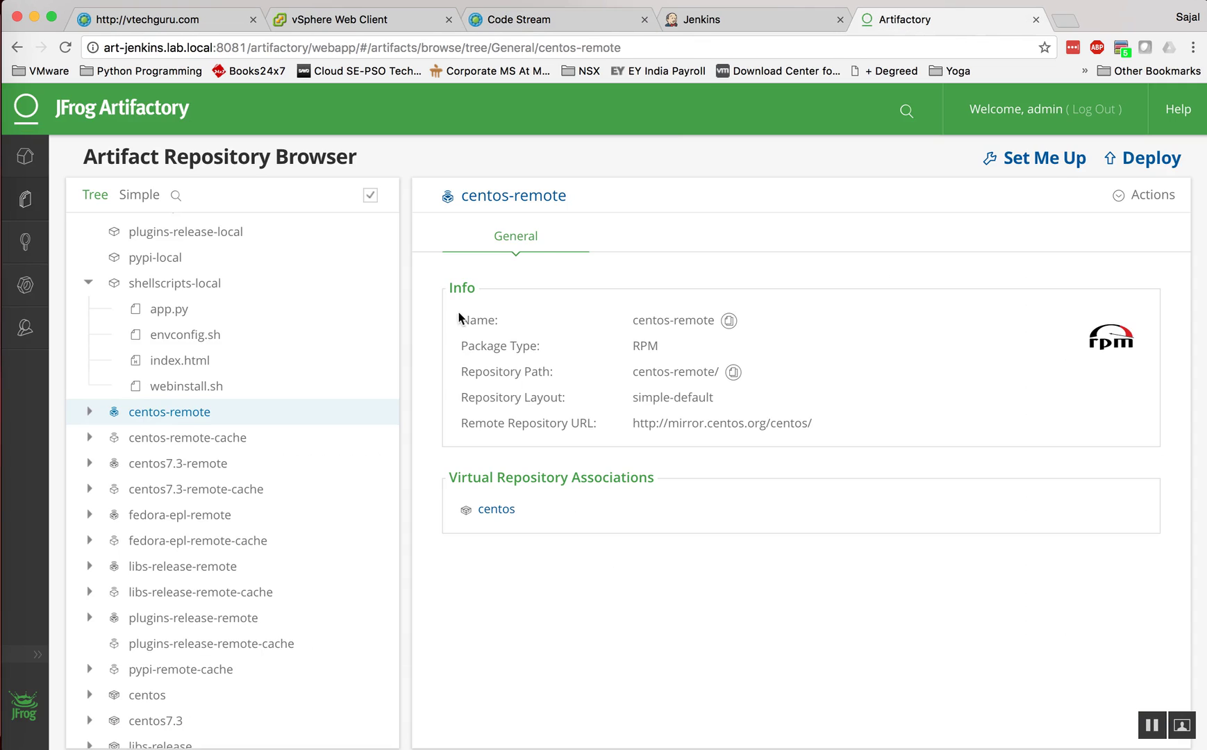
Step: Open envconfig.sh in shellscripts-local, read through its script, and close the viewer
click(182, 386)
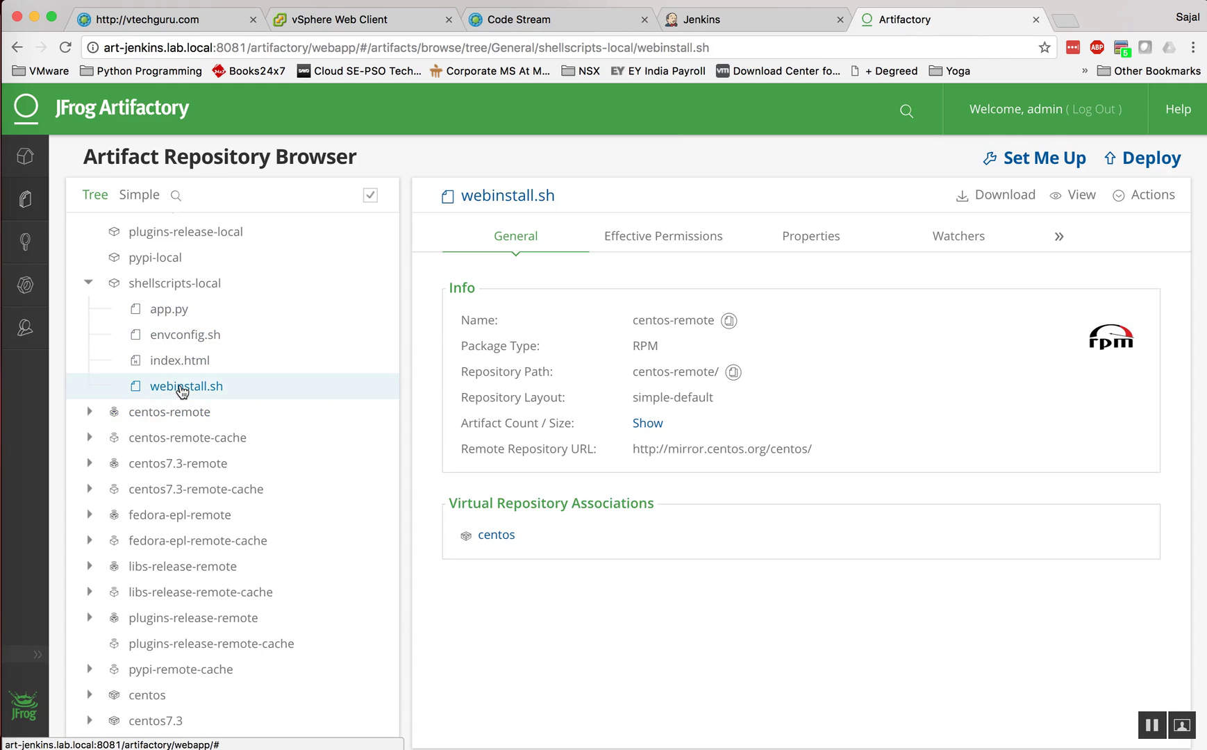
click(191, 340)
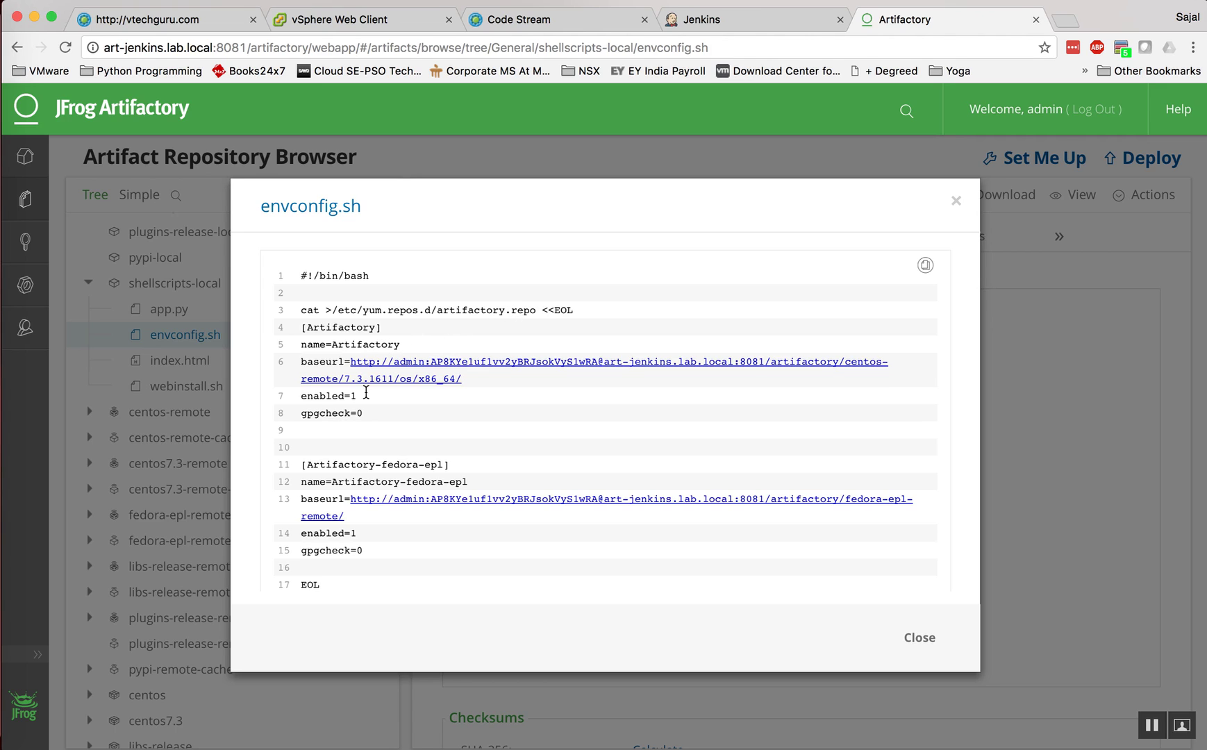
scroll(366, 393, down, 5)
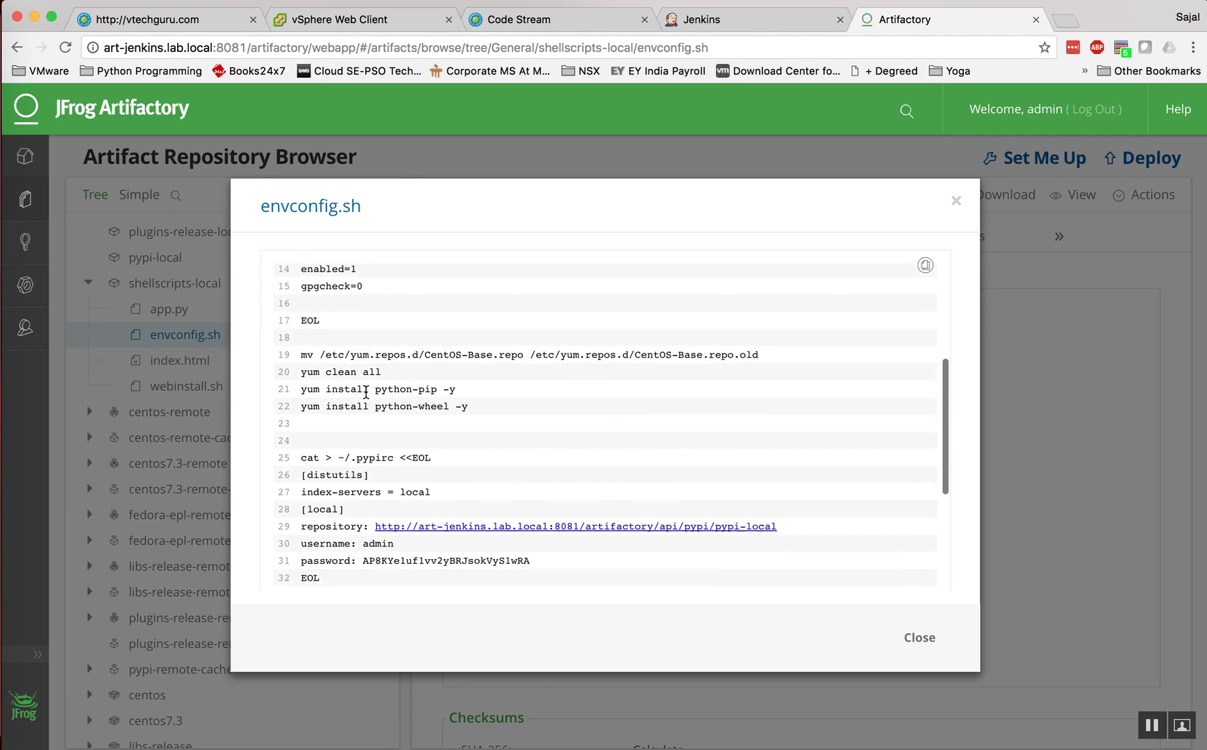
scroll(366, 393, down, 3)
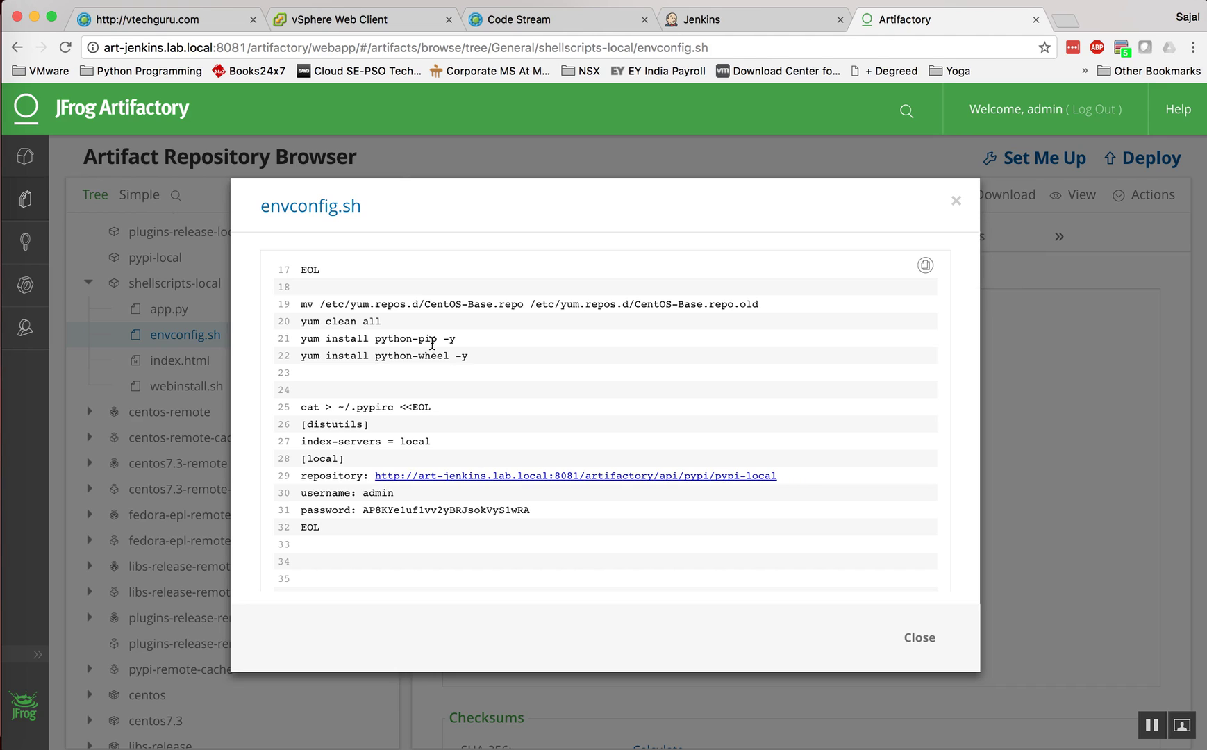
scroll(407, 365, down, 1)
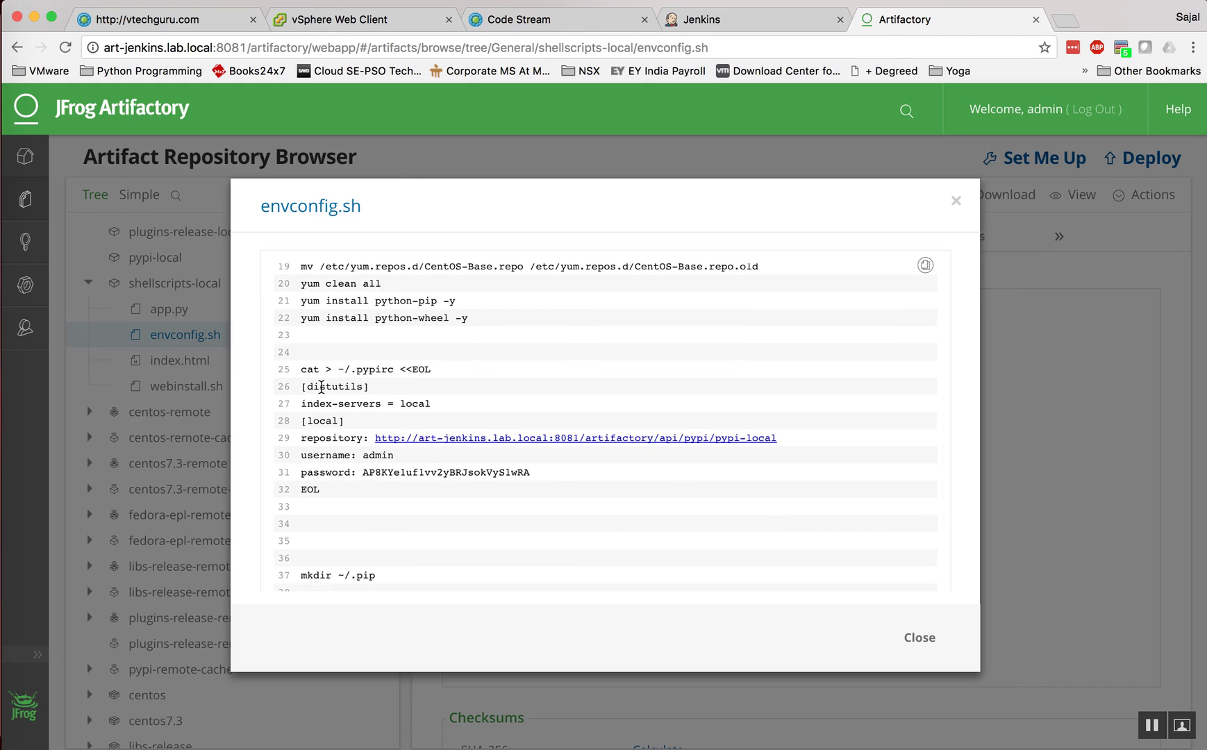
scroll(306, 378, down, 3)
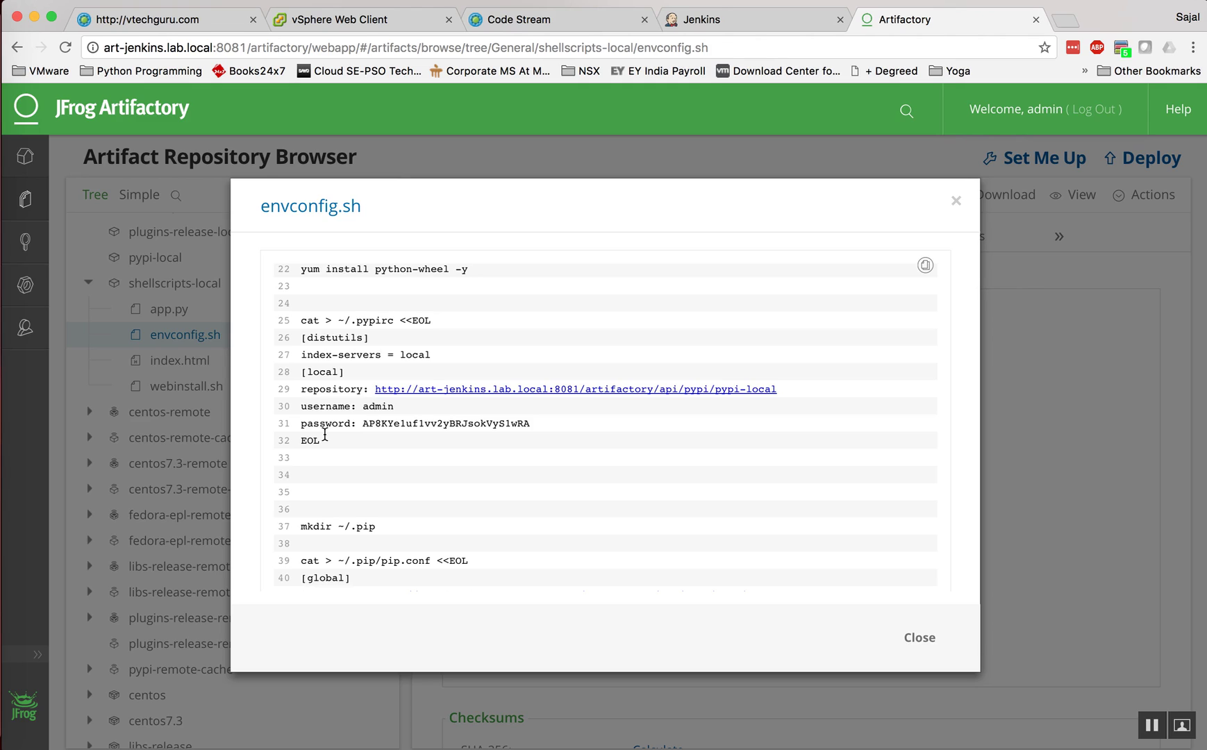
scroll(327, 436, down, 6)
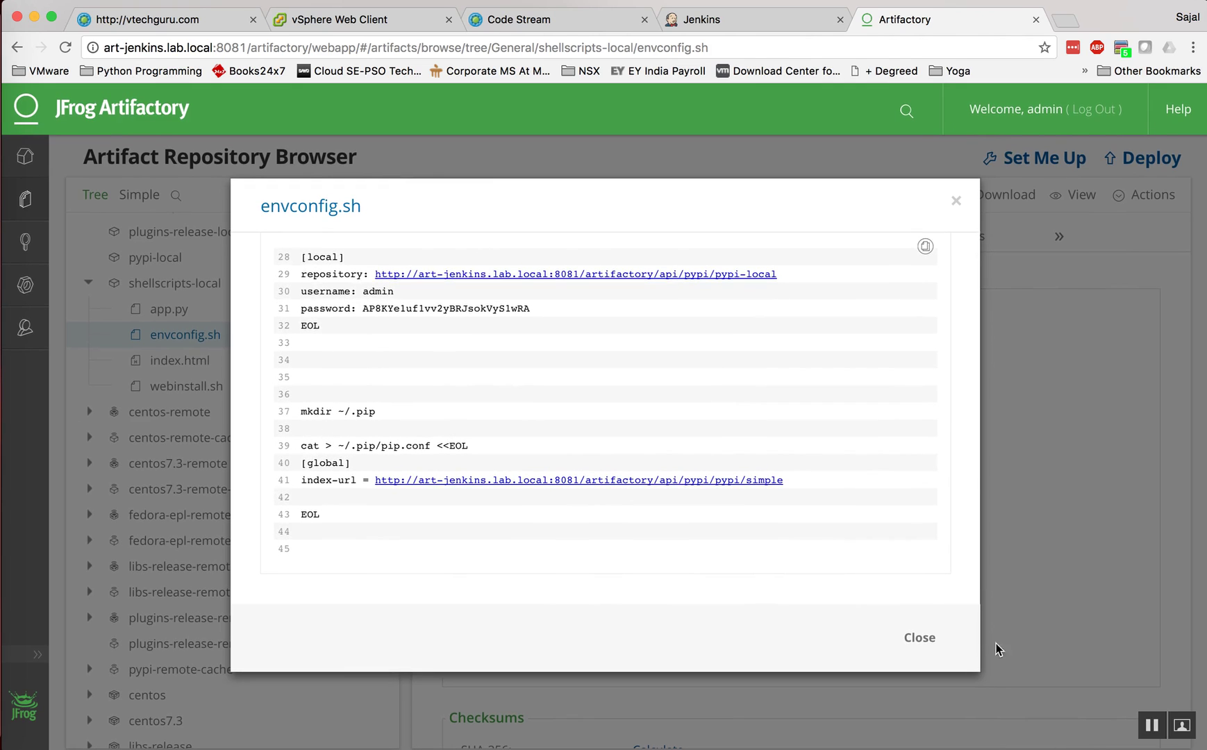
click(920, 639)
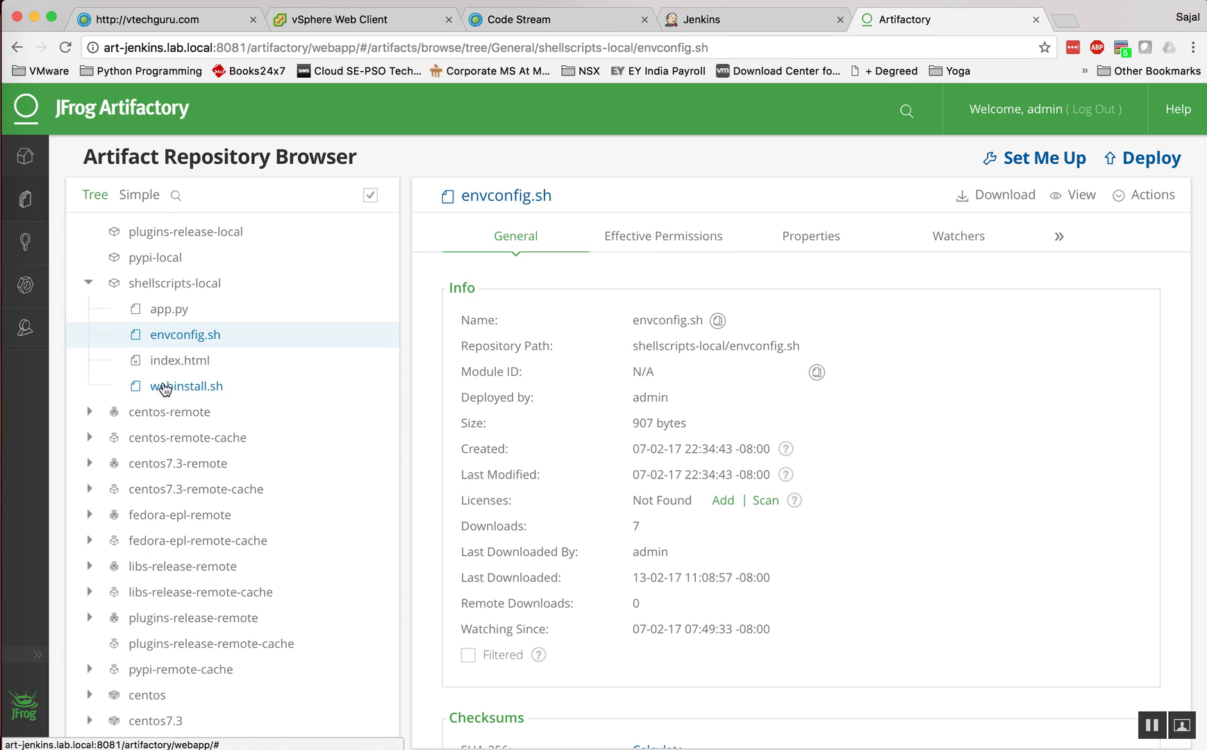
Step: Read webinstall.sh, highlighting its line-3 pip install command, then return to Code Stream
click(189, 390)
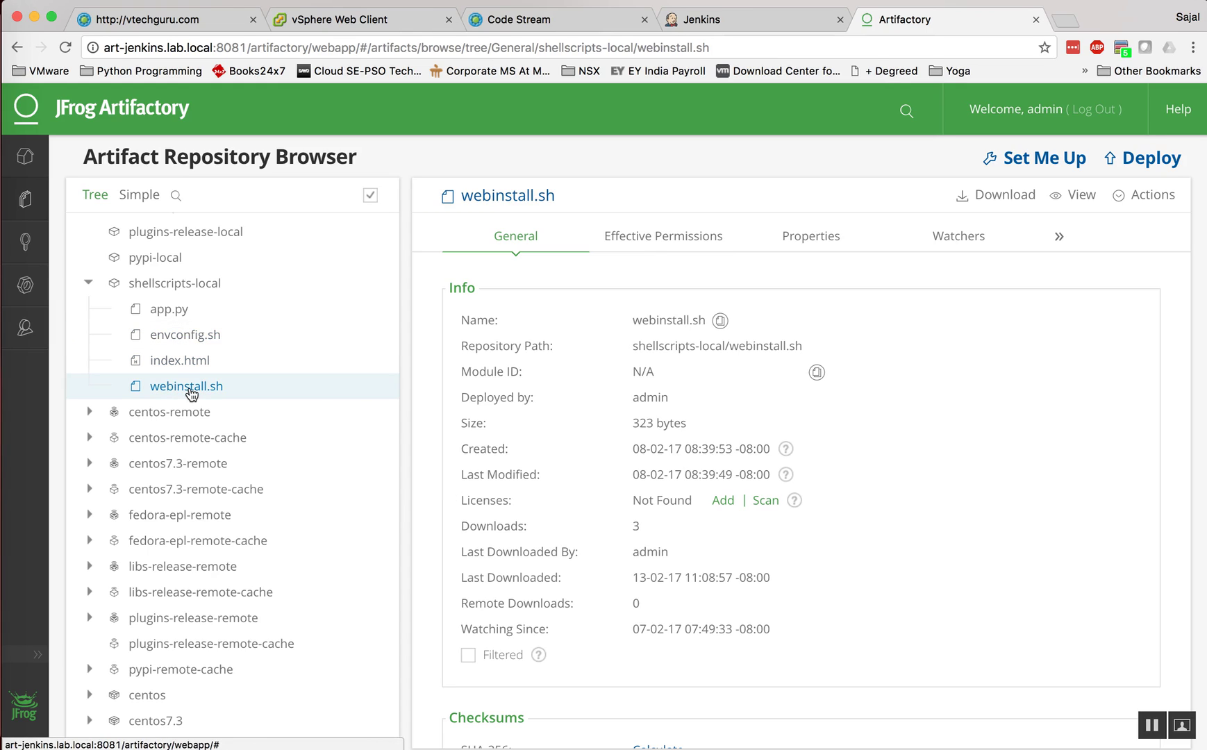
click(1073, 195)
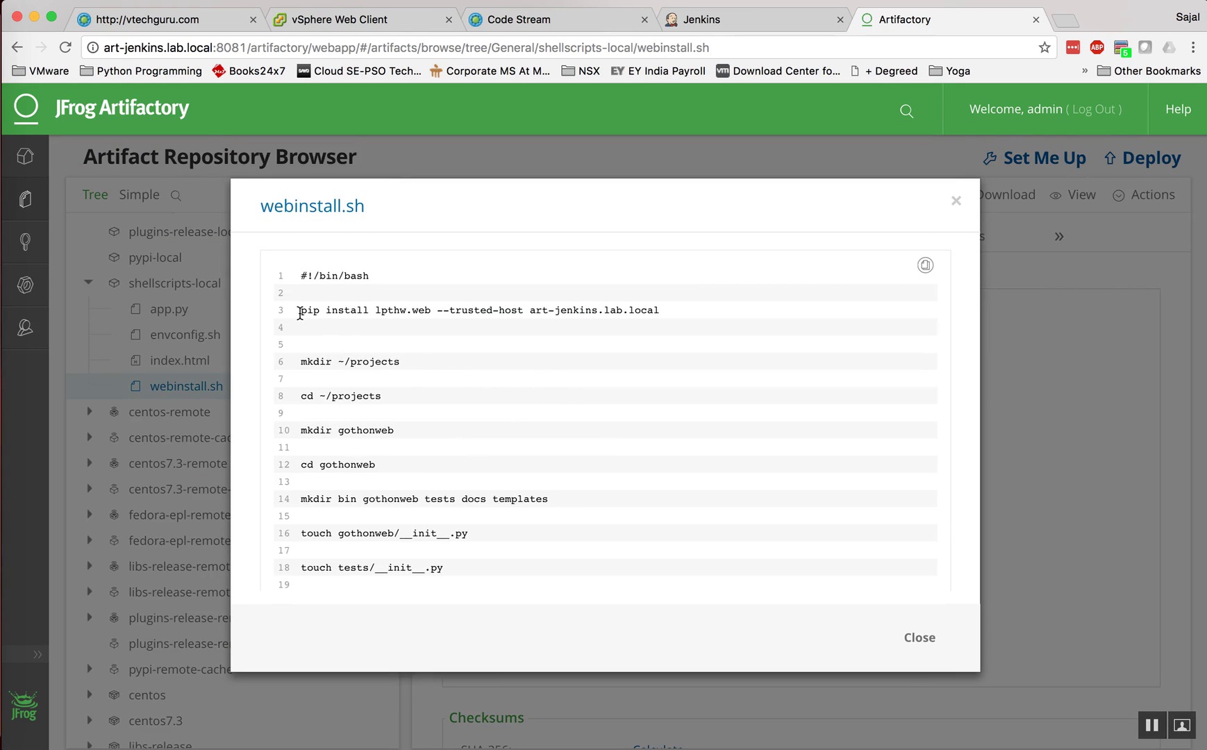
drag(300, 312, 658, 311)
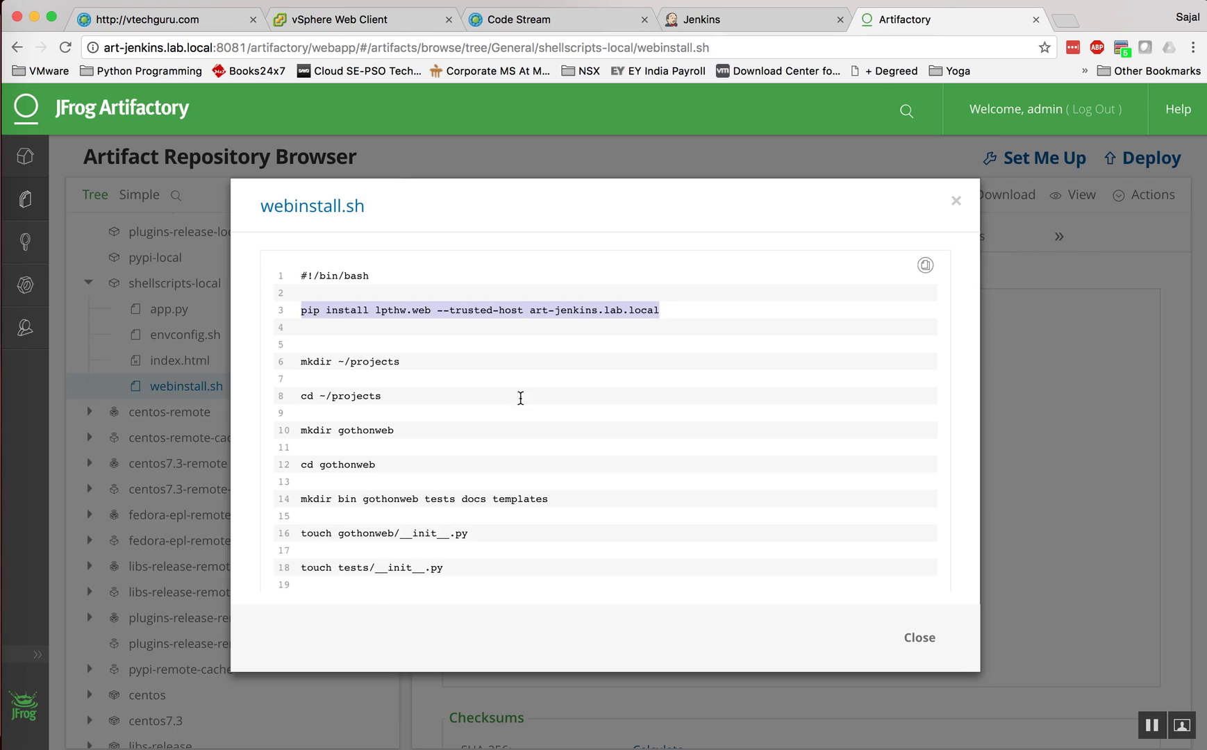
scroll(472, 417, down, 2)
scroll(372, 387, down, 3)
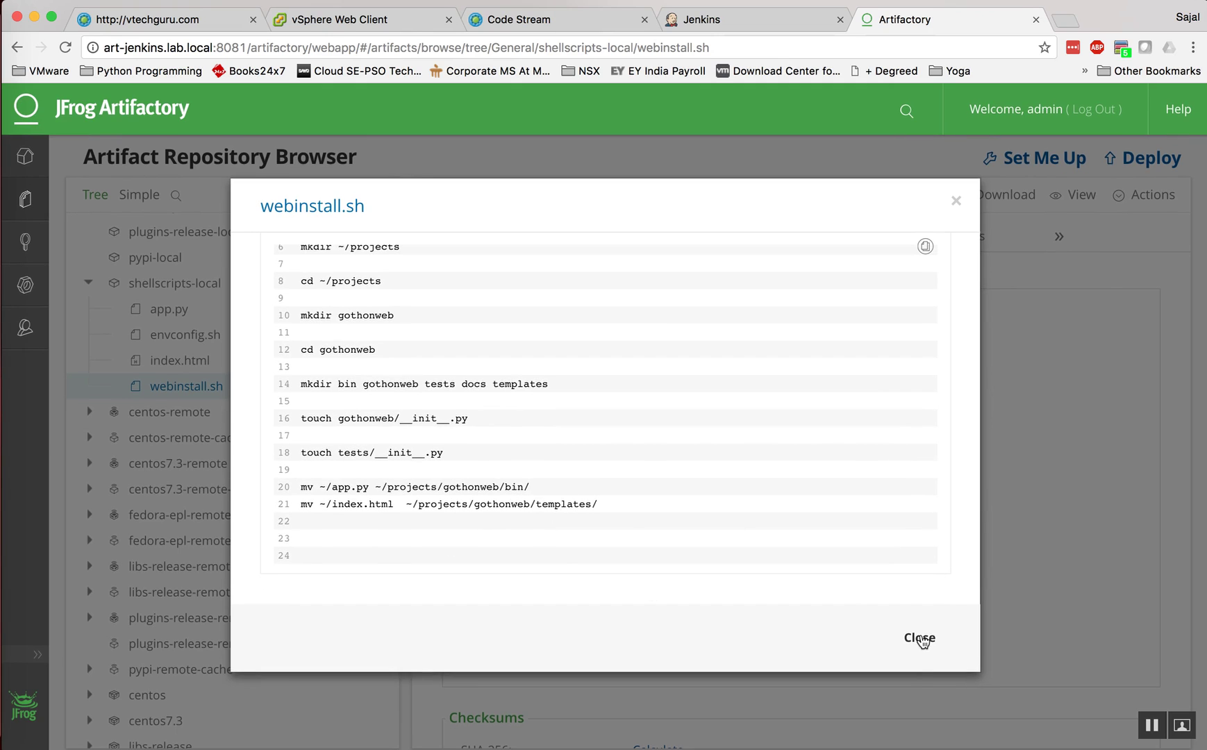
click(918, 638)
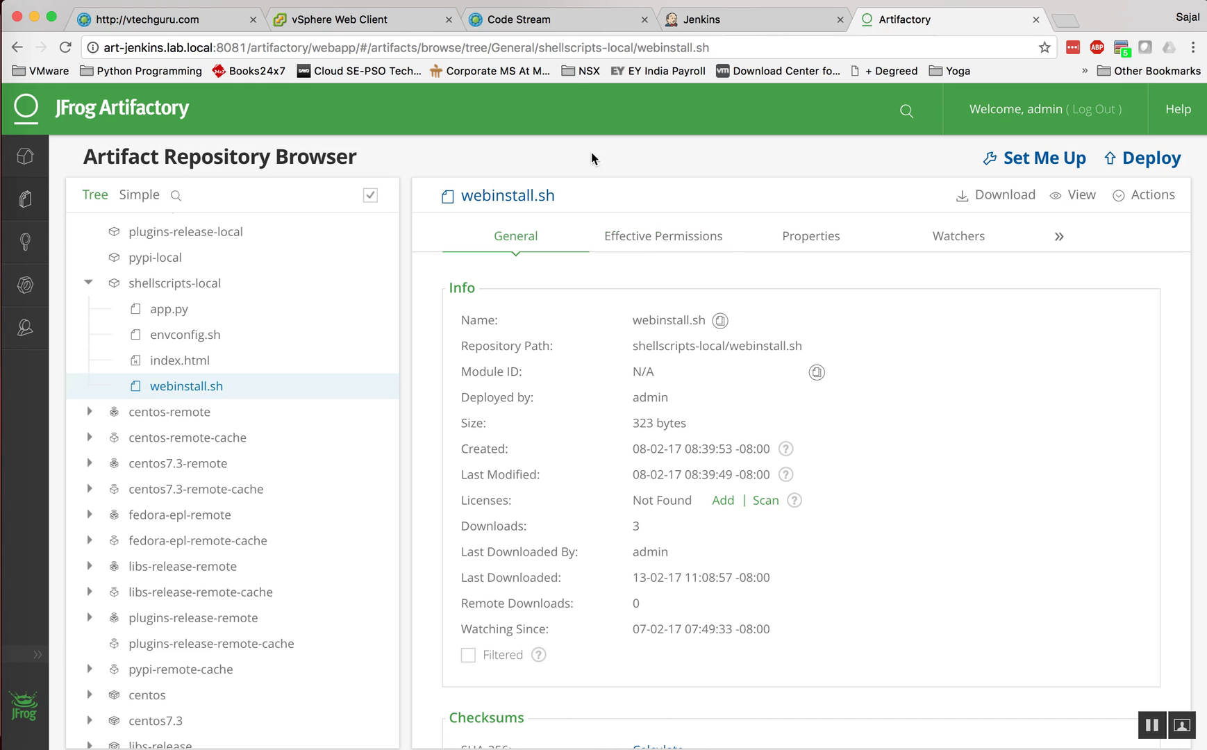
click(547, 21)
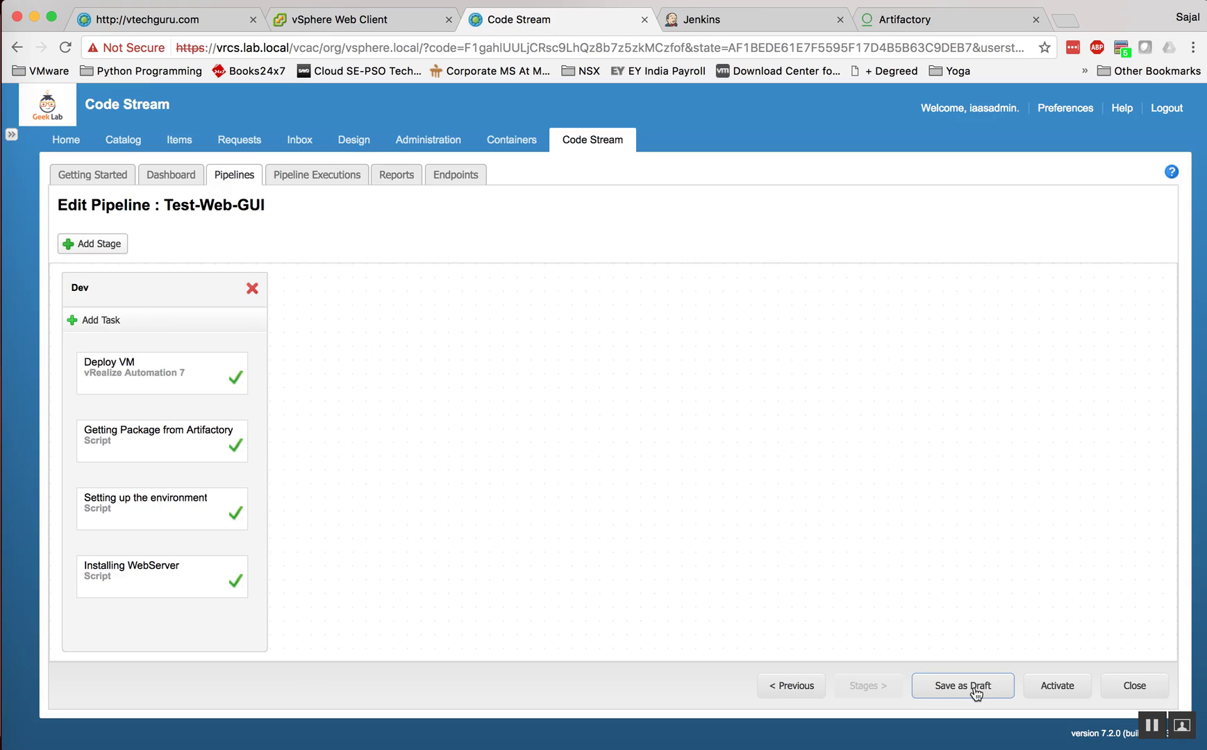
Step: Leave the pipeline editor discarding unsaved changes, then reopen Test-Web-GUI for editing
click(1123, 687)
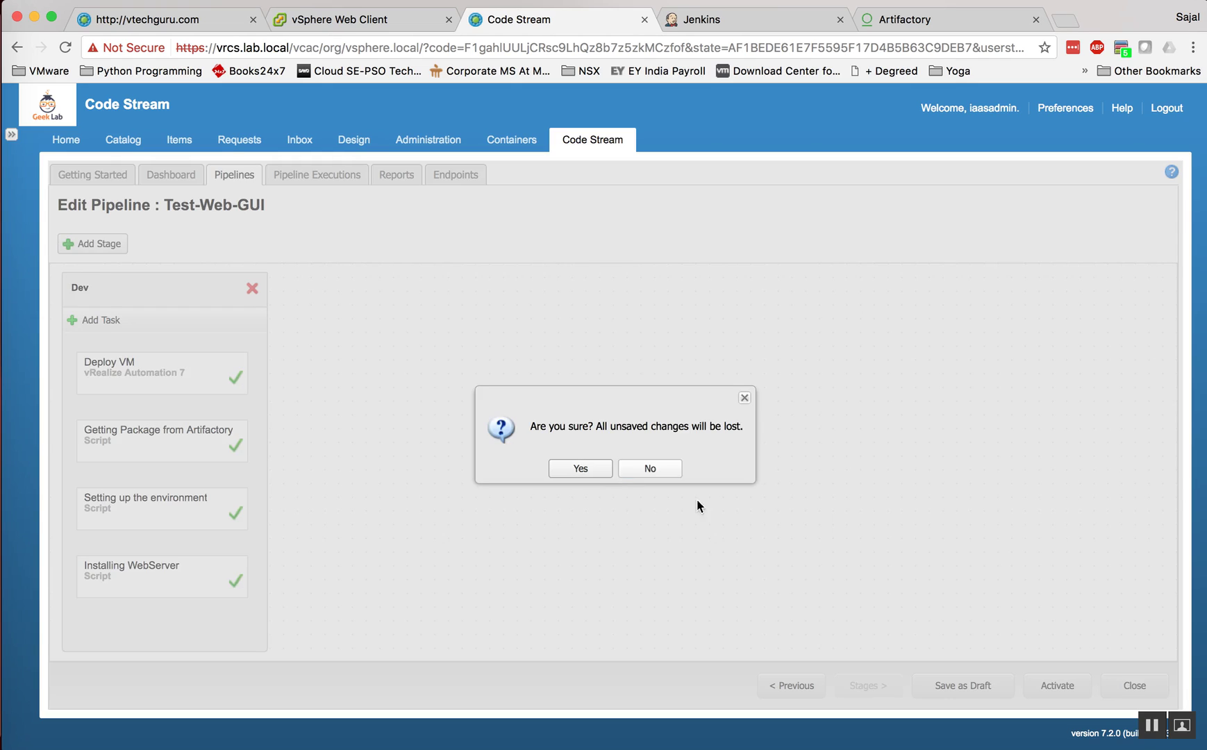
click(575, 472)
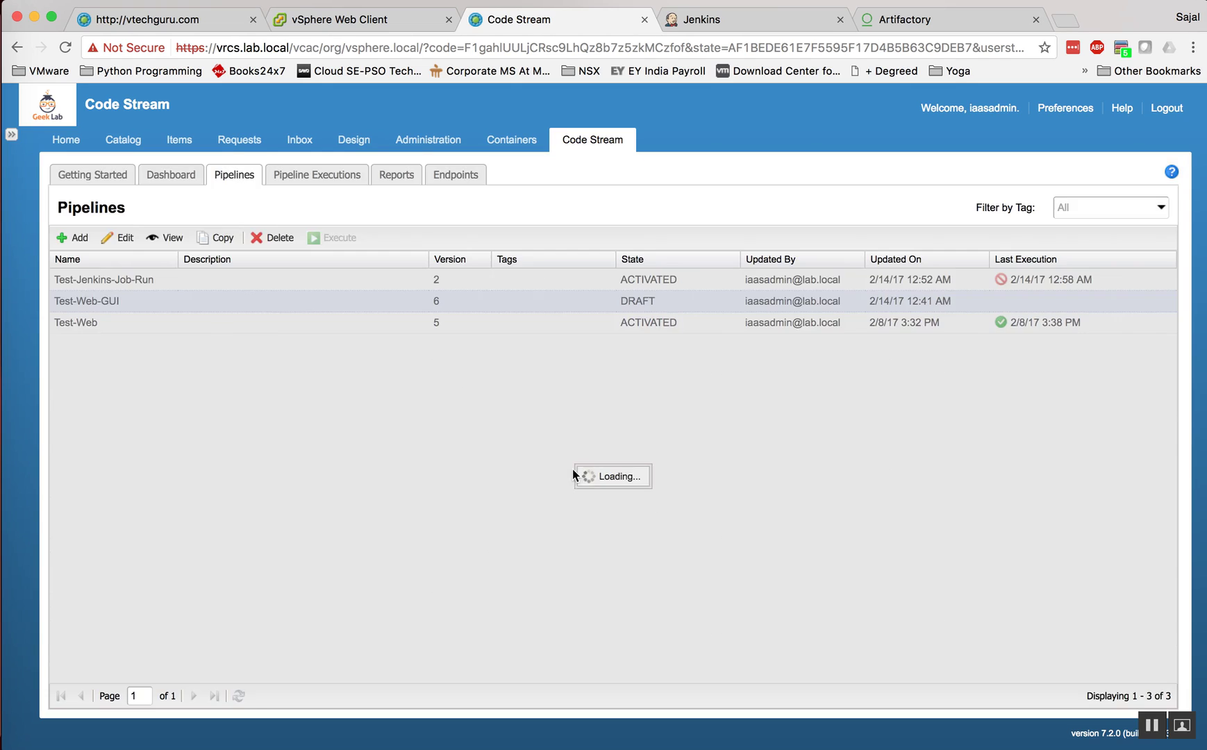
click(196, 298)
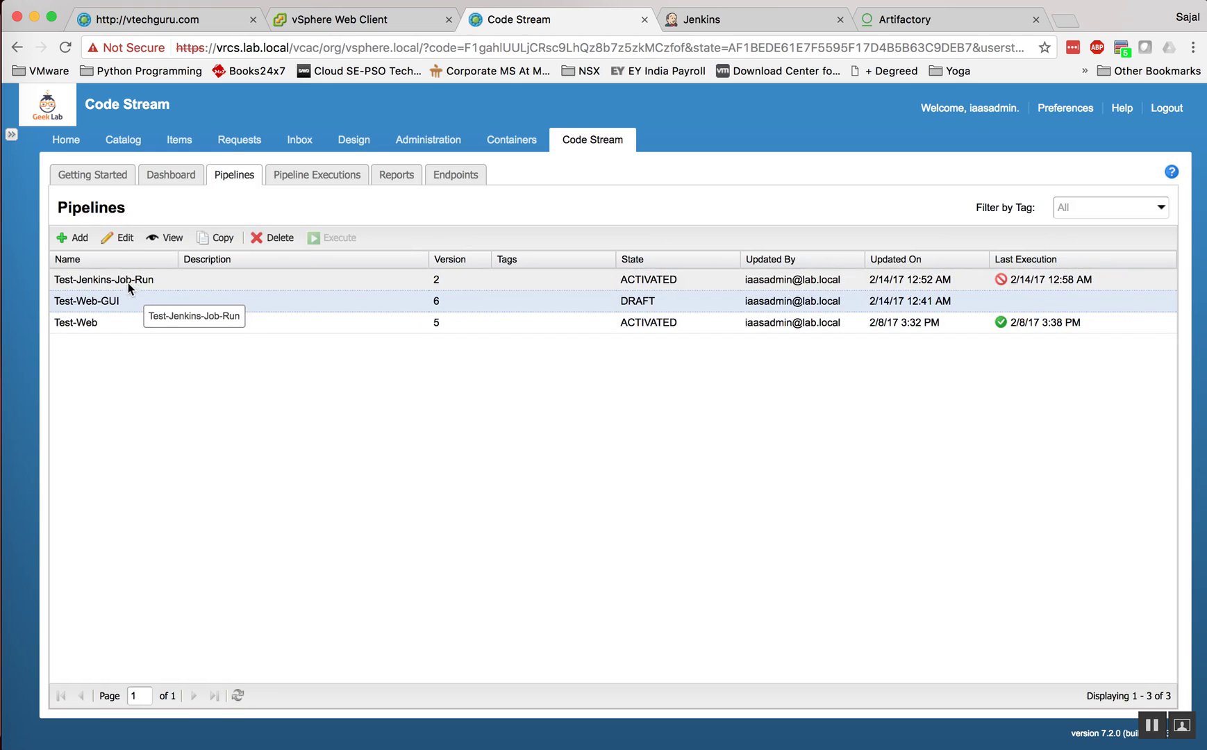
click(113, 237)
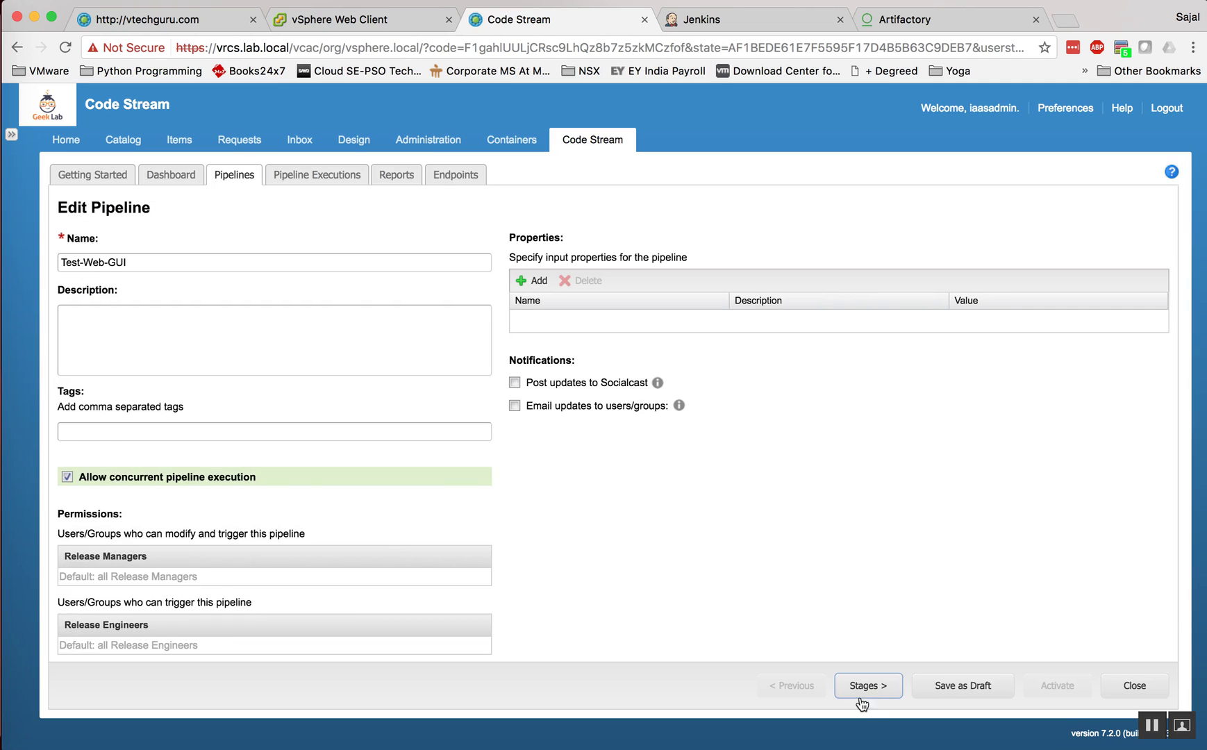
Step: Delete the test task from the Dev stage, save as draft, and activate the pipeline
click(865, 684)
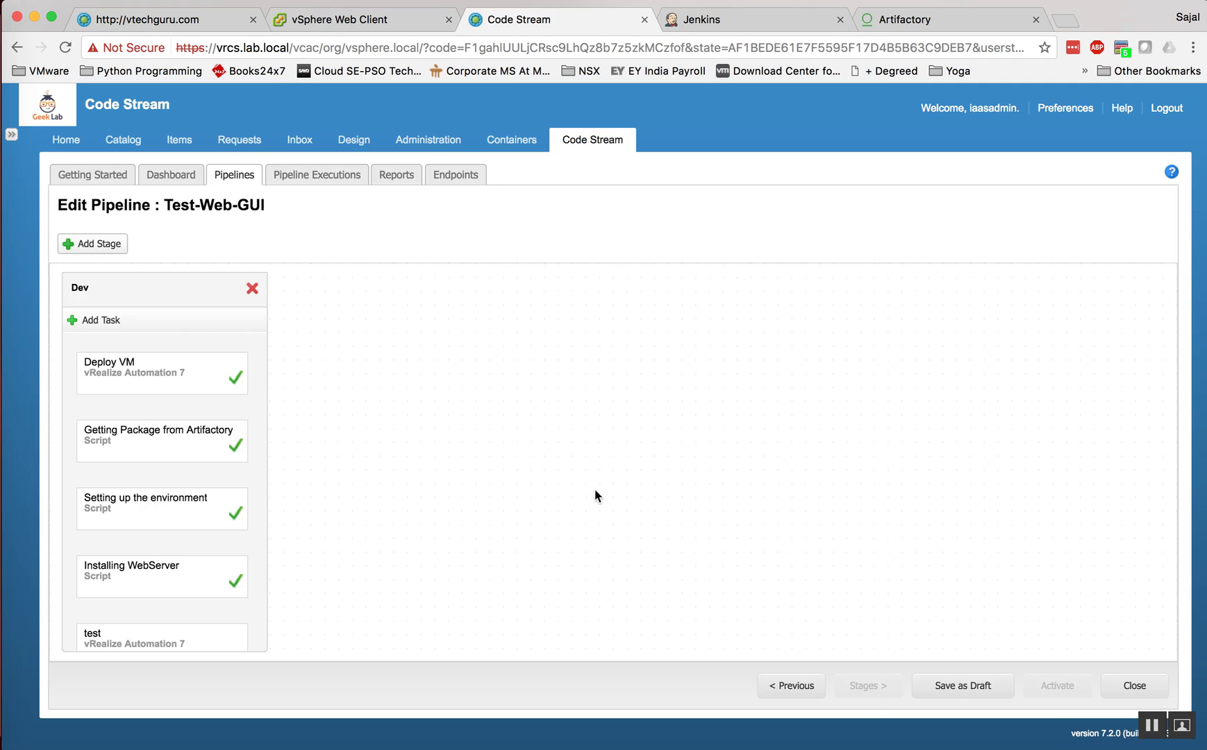
scroll(154, 625, down, 2)
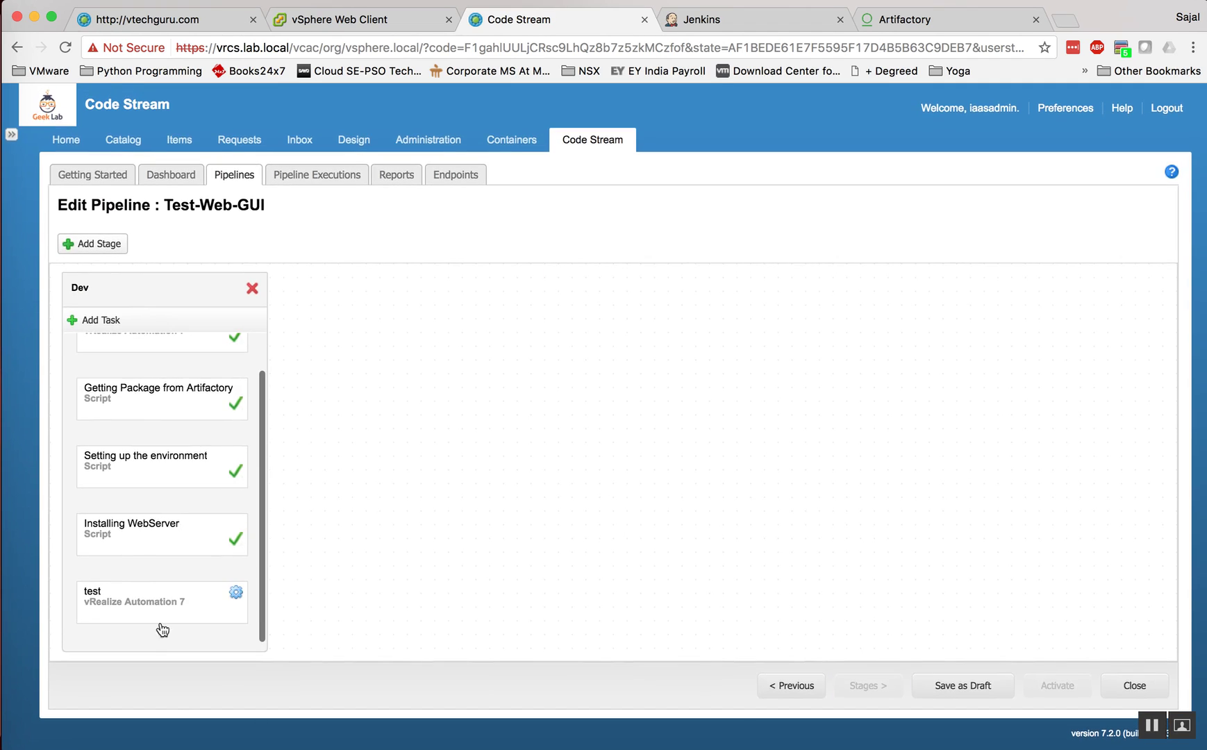
click(236, 596)
click(270, 654)
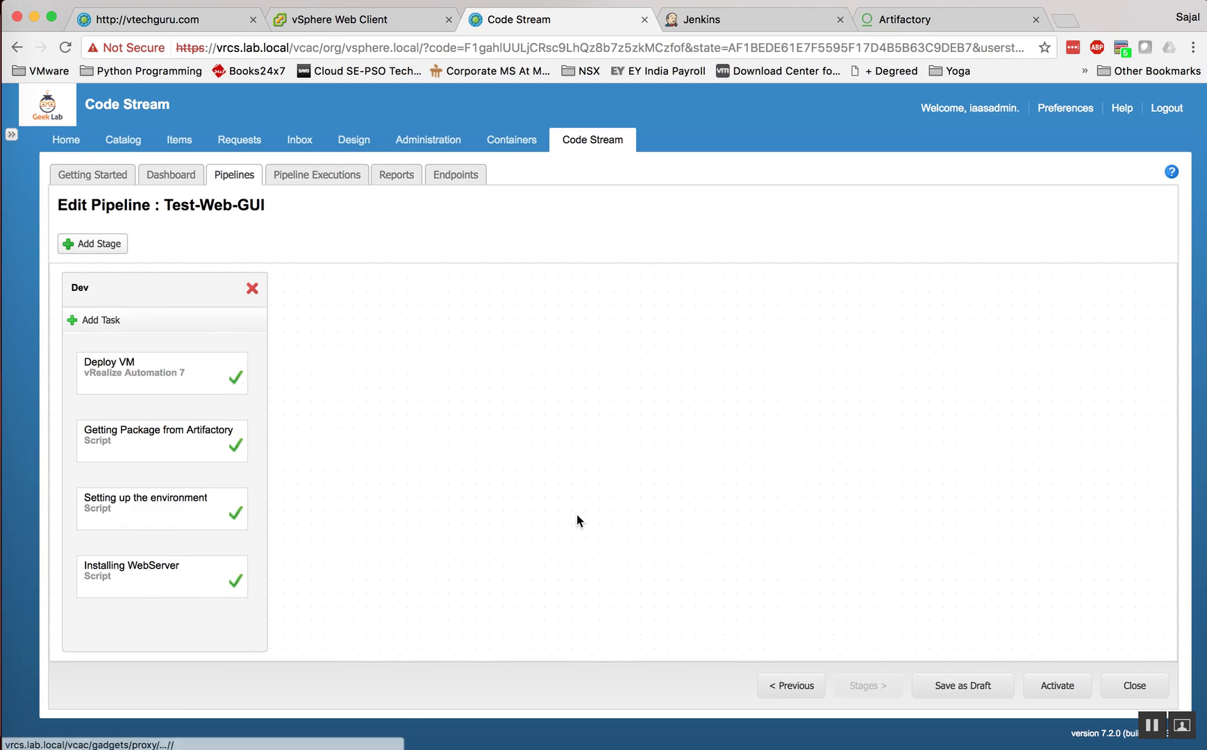
click(946, 692)
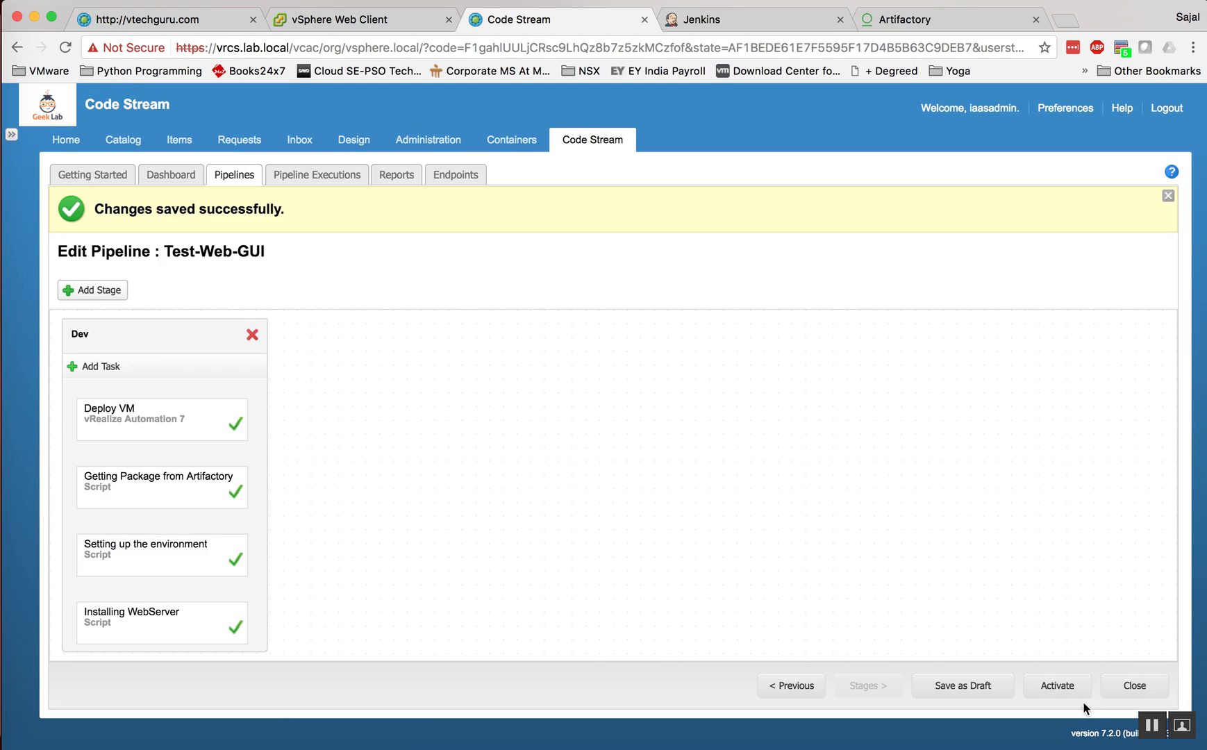
click(1062, 686)
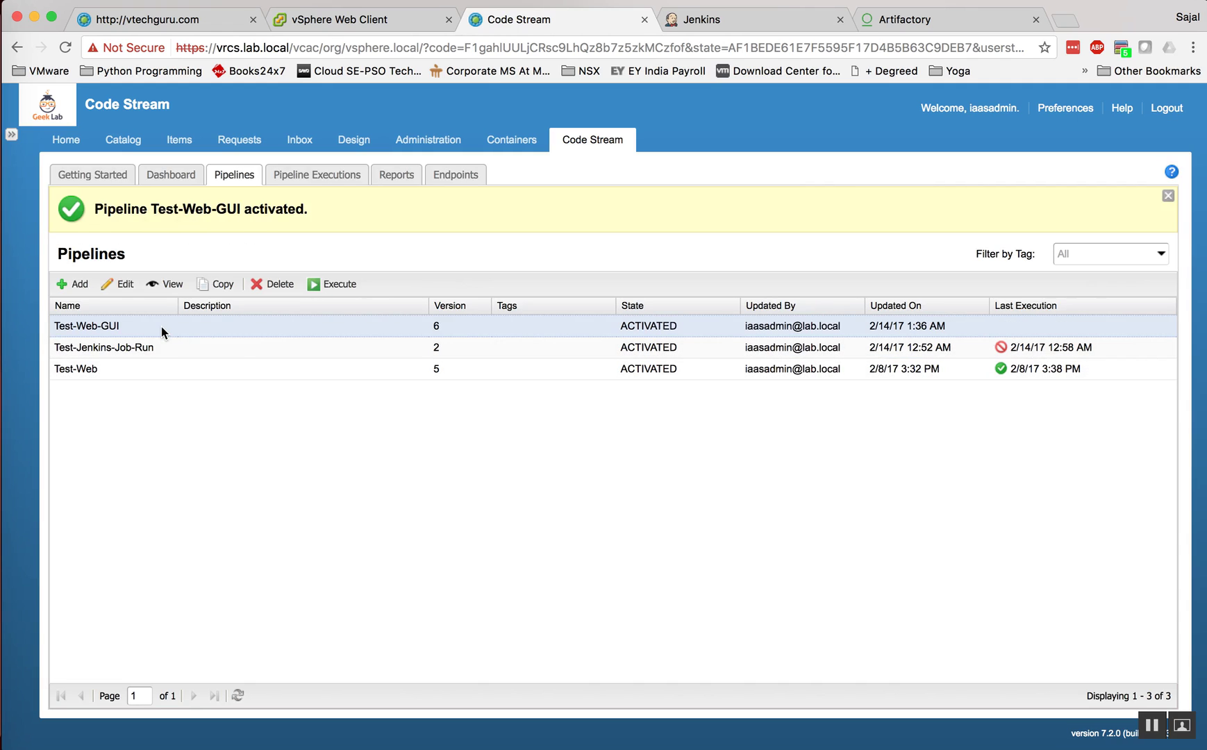
Step: Execute Test-Web-GUI with the comment 'Test Run'
click(316, 286)
click(604, 390)
text(Test Run)
key(Return)
click(712, 597)
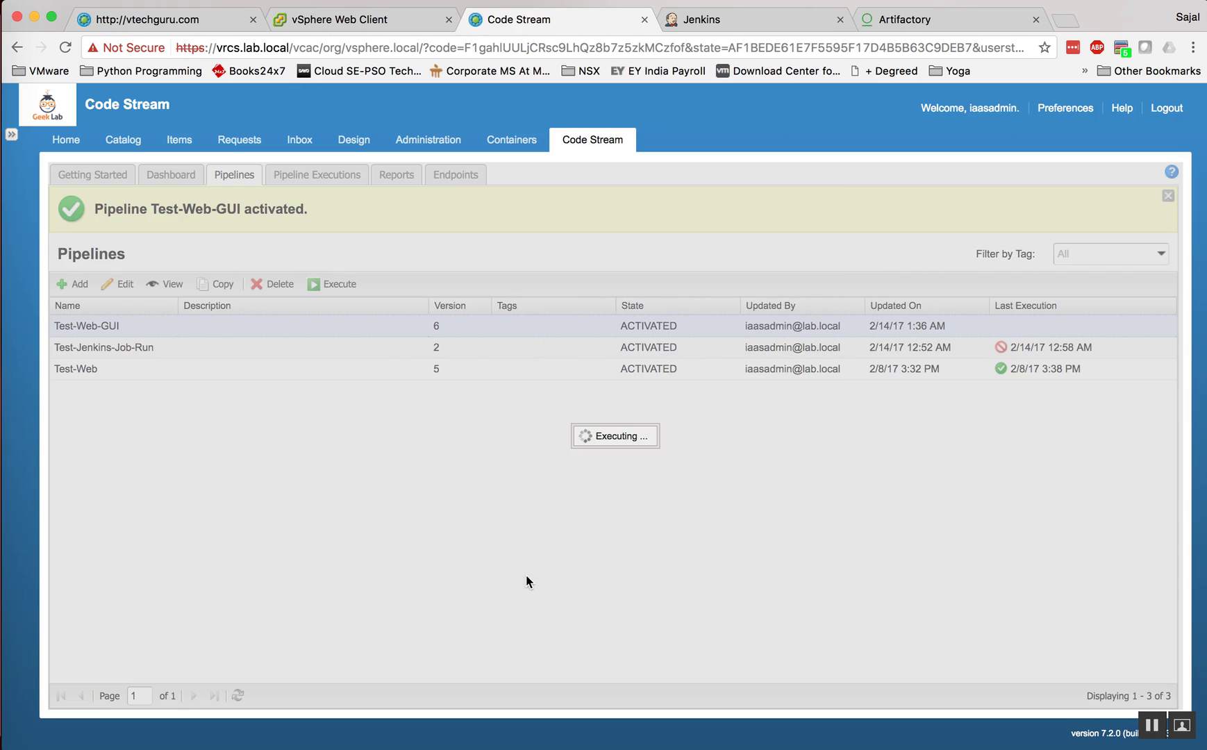
Step: In Pipeline Executions, expand the Test-Web-GUI run and enable auto-refresh
click(304, 181)
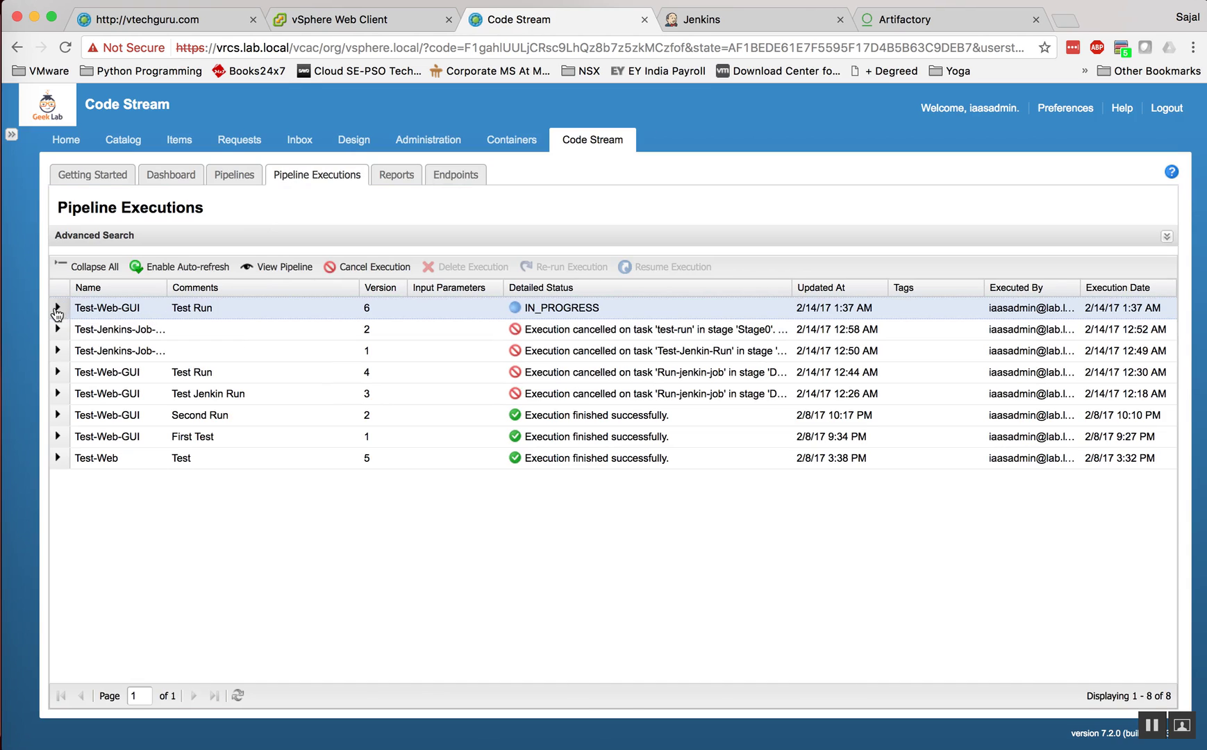
click(56, 306)
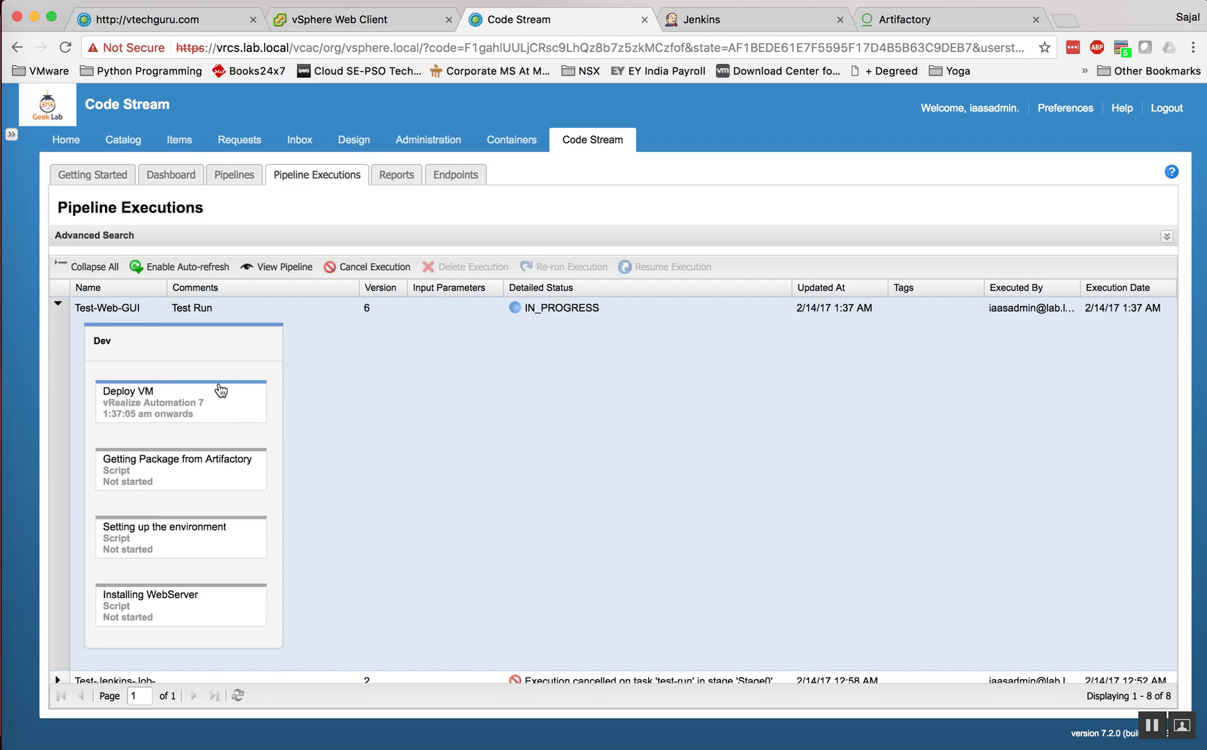
click(161, 278)
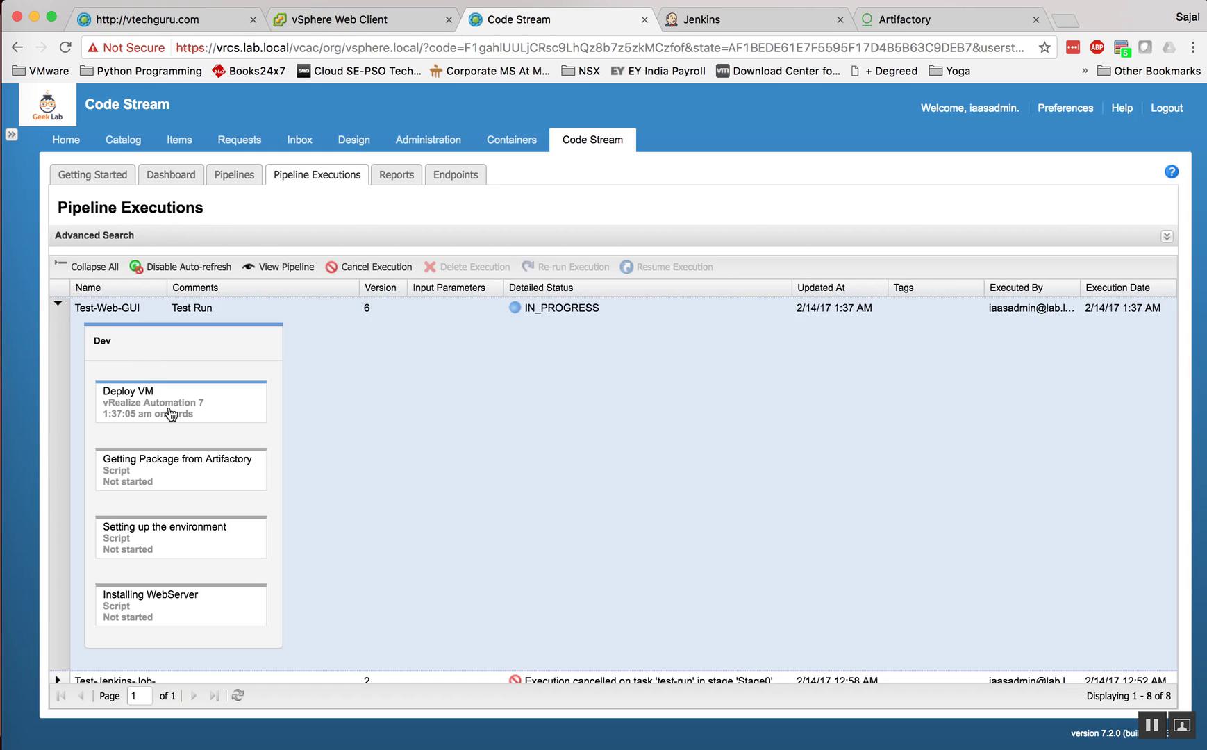
click(197, 25)
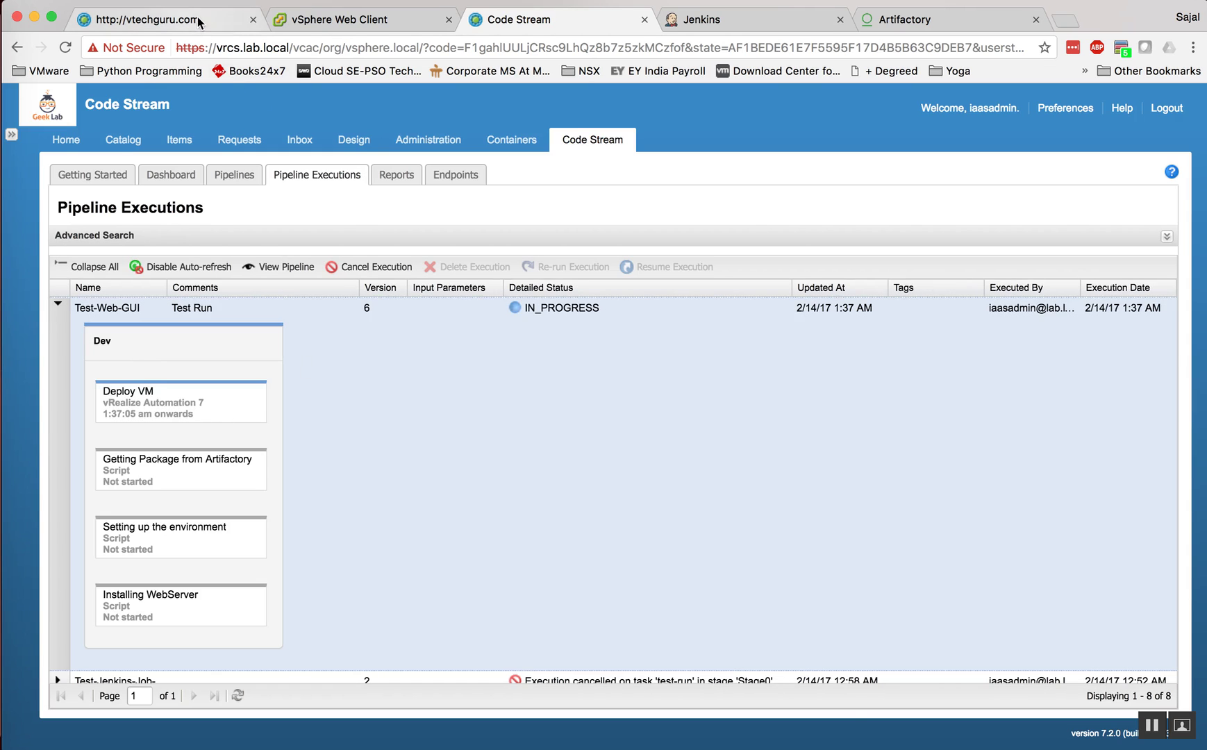
Step: Open request 503 for vrcs-gui-dev and refresh its Execution Information component statuses
click(240, 140)
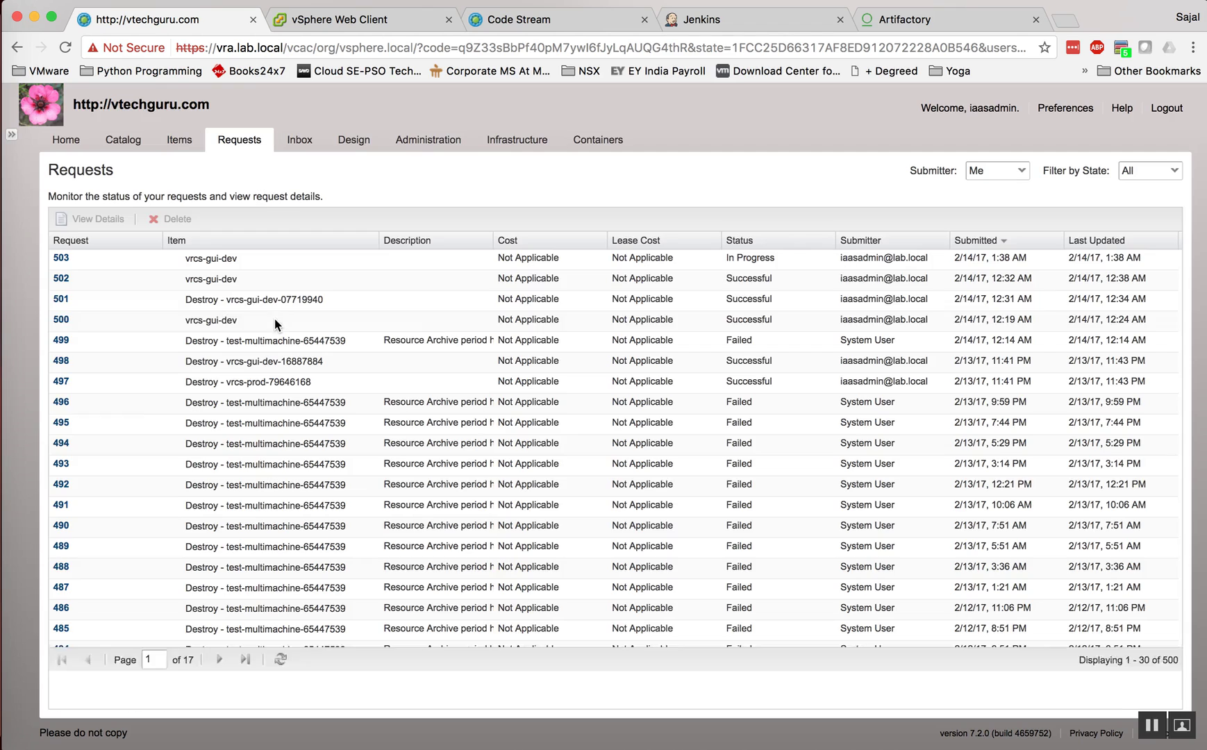
click(63, 261)
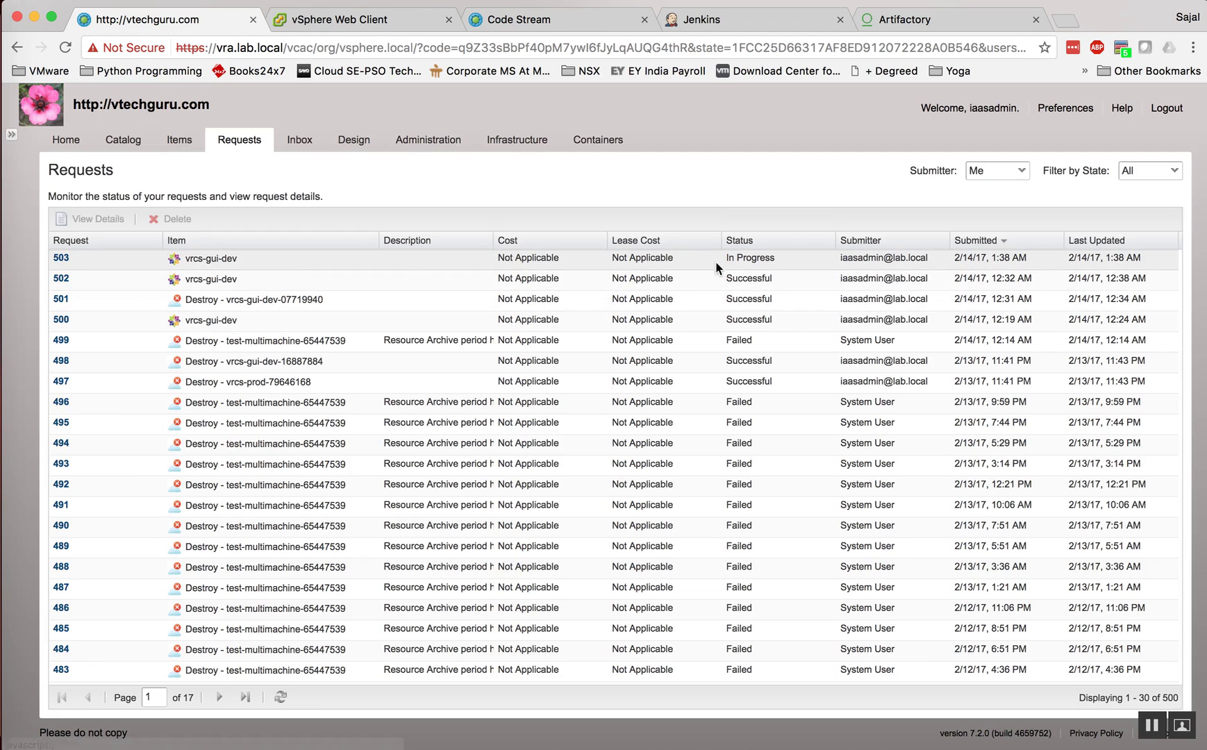
click(62, 258)
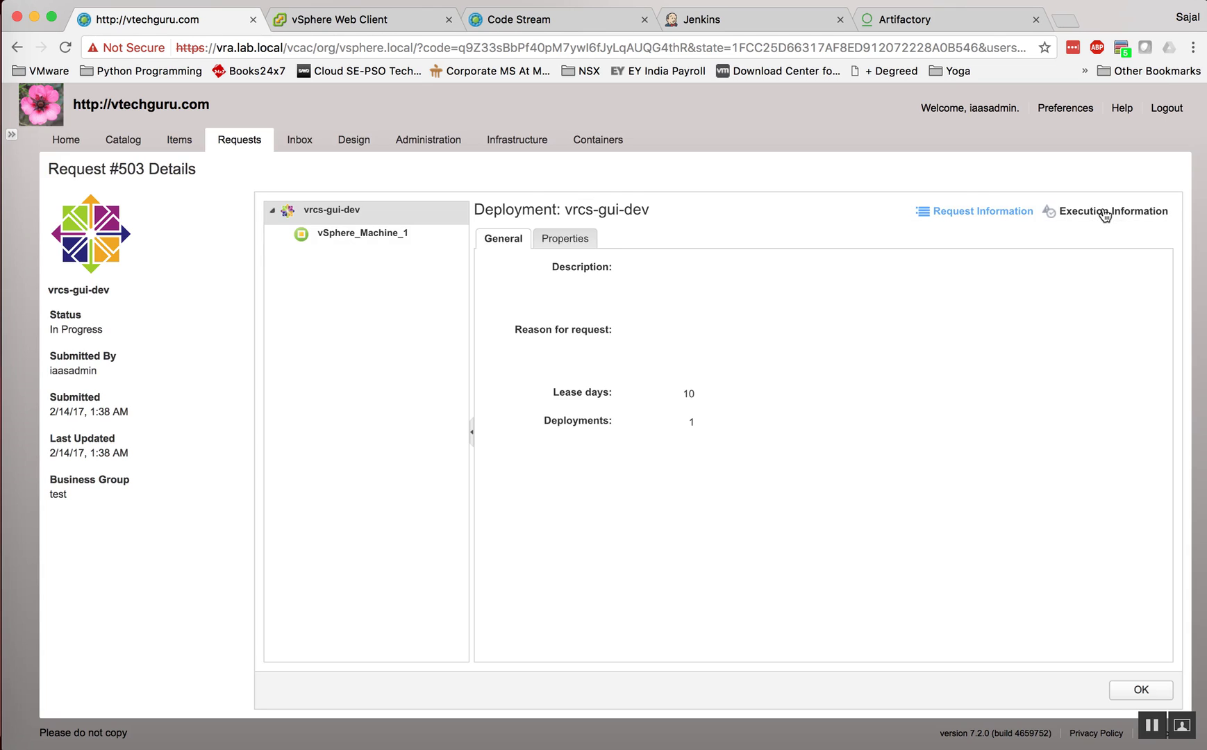
click(1104, 212)
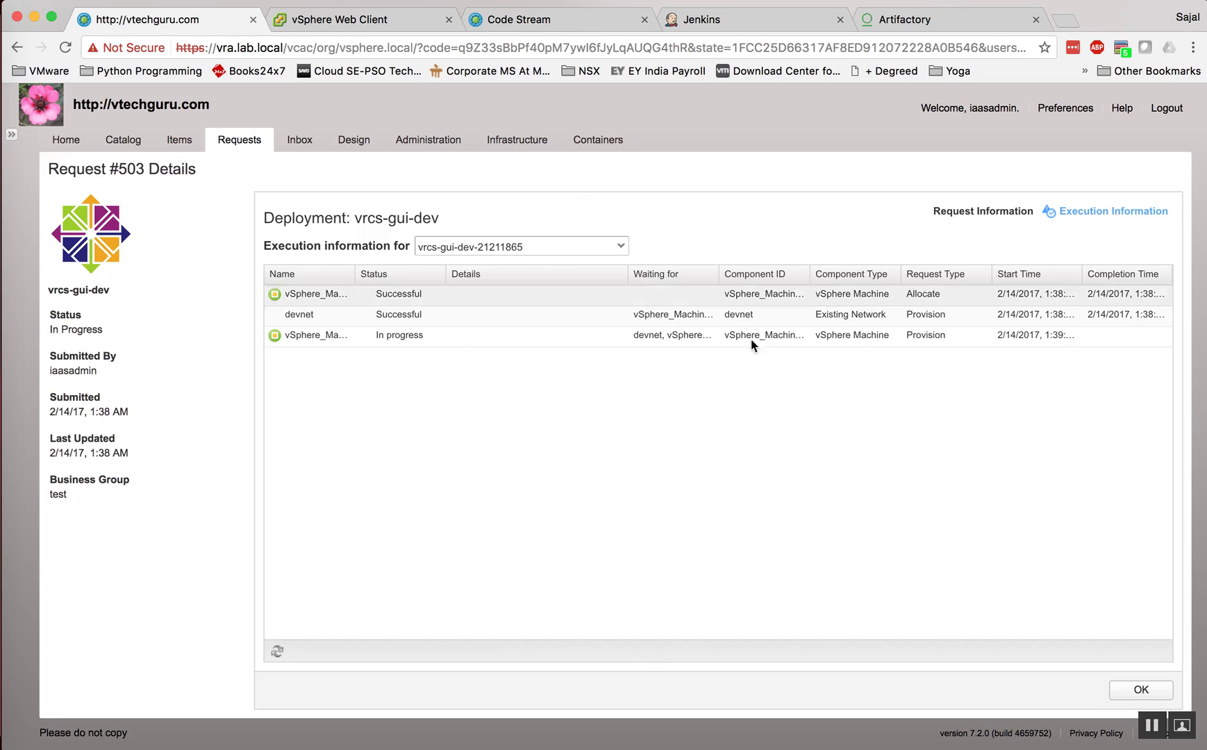
click(277, 650)
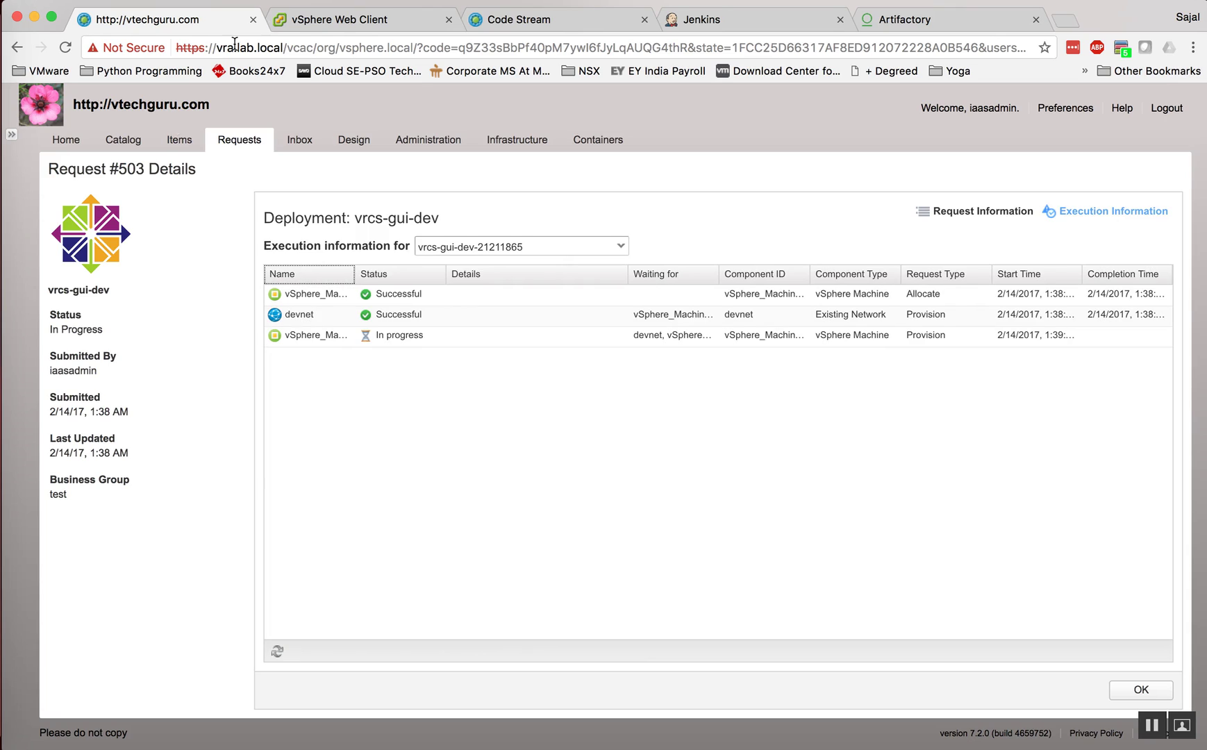
Step: In vSphere, expand LAB-DATACENTER, LAB-CLUSTER and Normal-Workload, then return to Code Stream
click(341, 21)
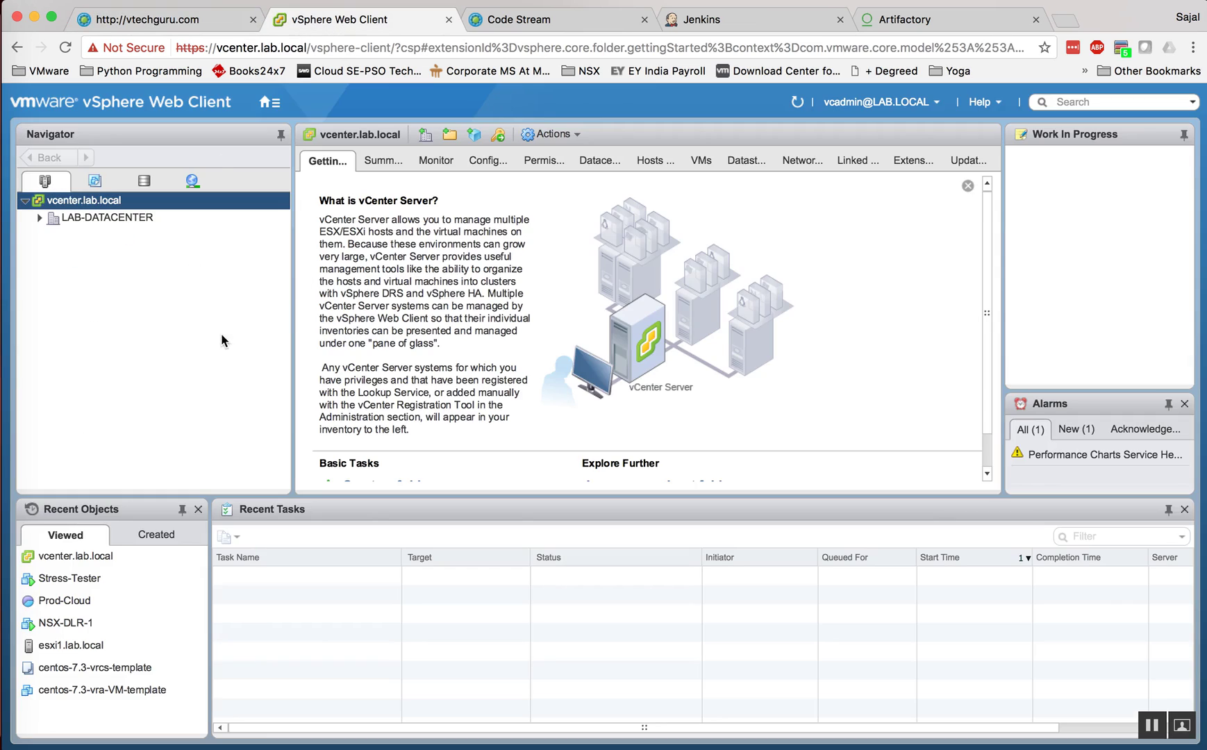
click(39, 218)
click(54, 235)
click(69, 304)
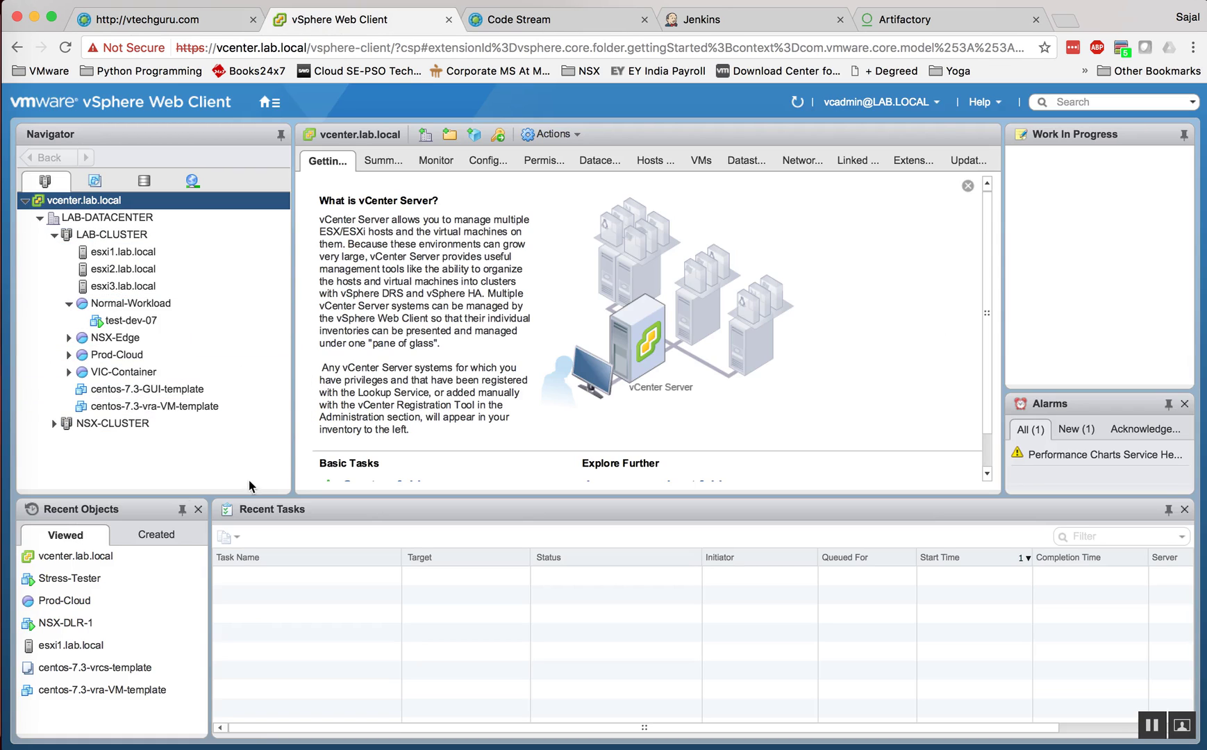
click(202, 22)
click(510, 21)
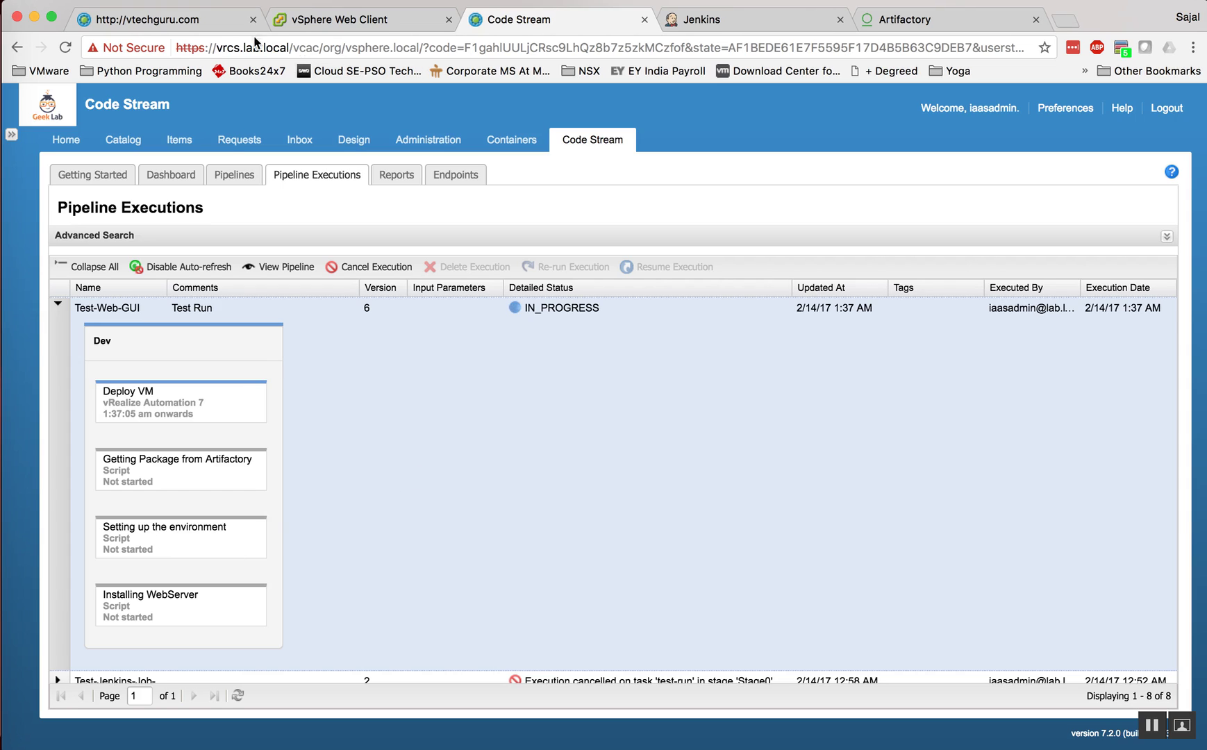
click(178, 26)
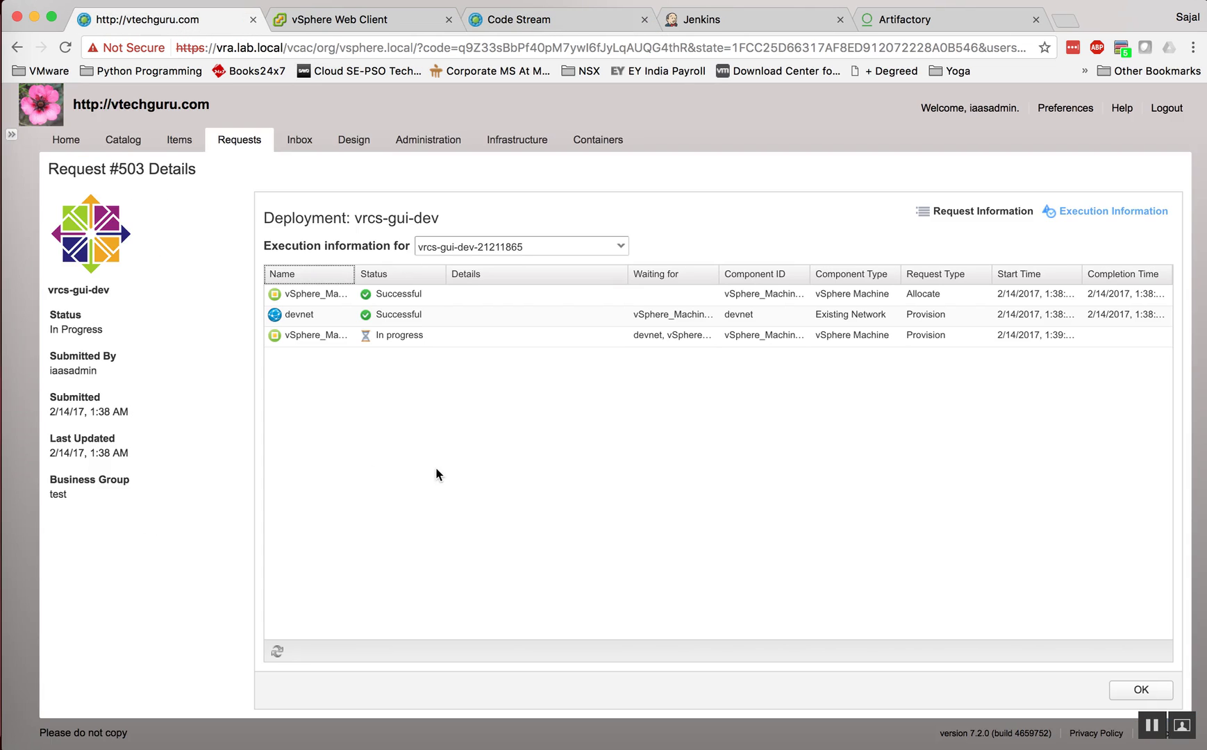
click(277, 652)
click(368, 20)
click(269, 102)
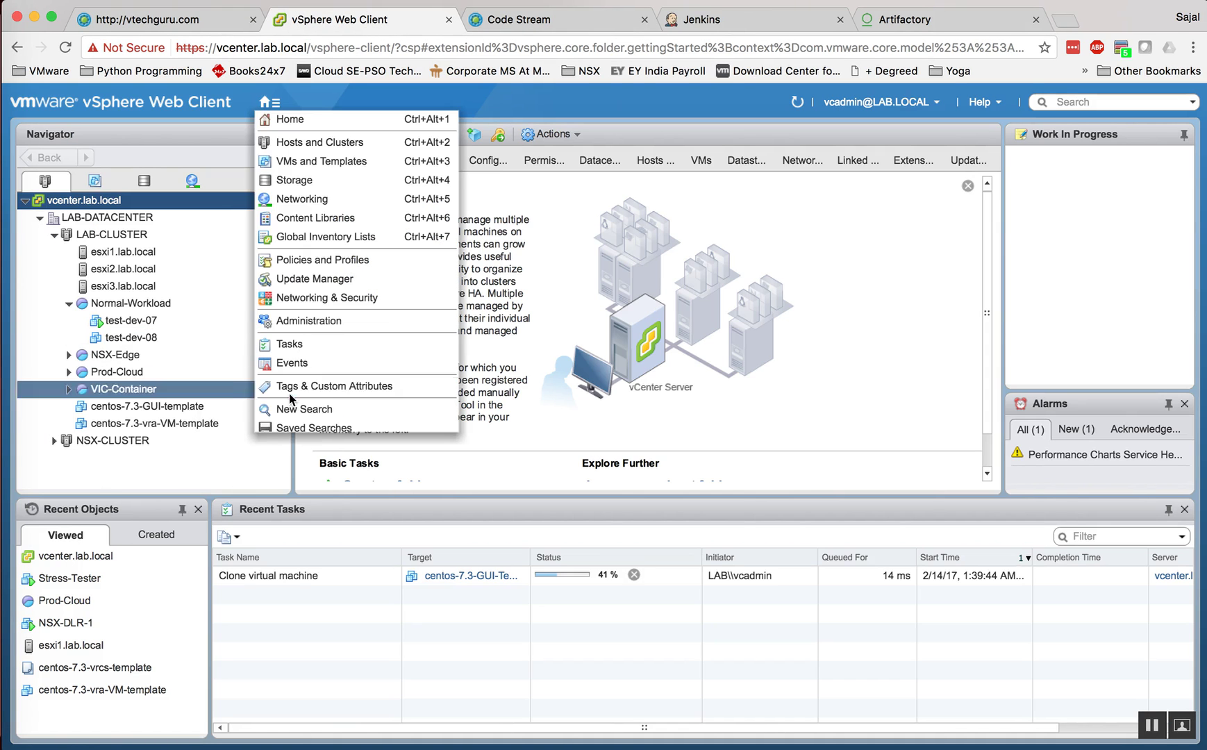
click(343, 631)
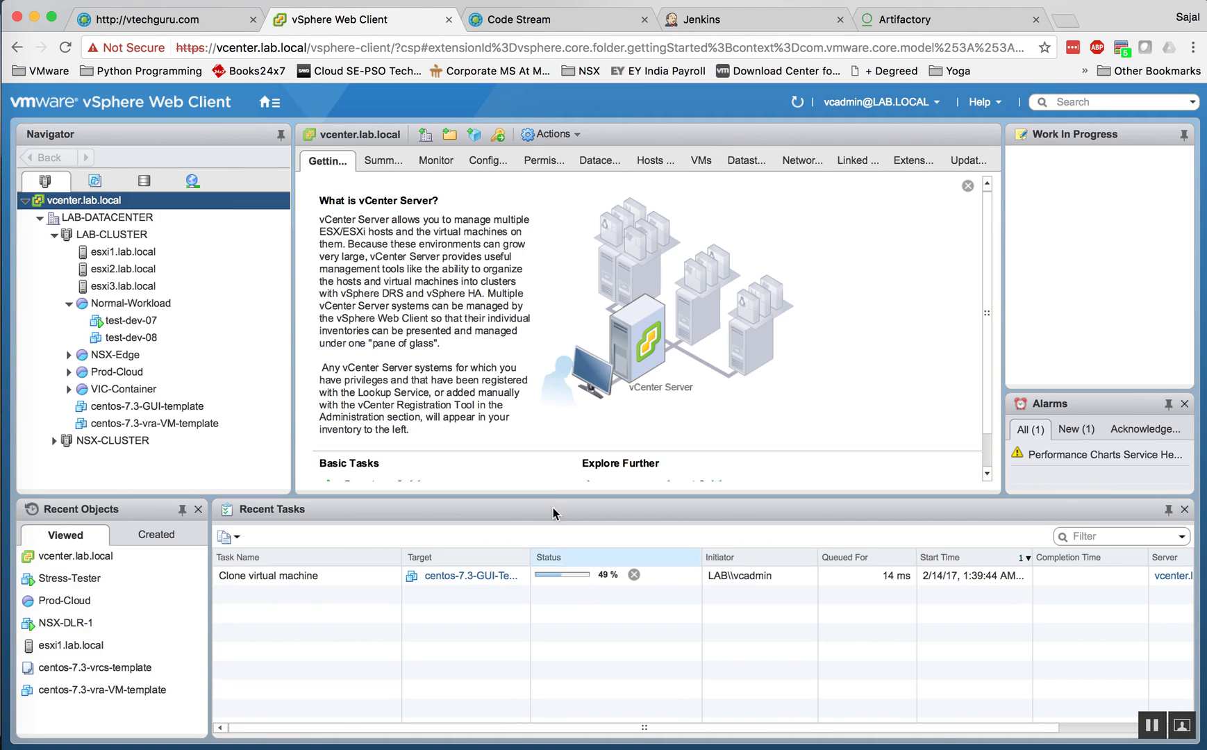
click(587, 22)
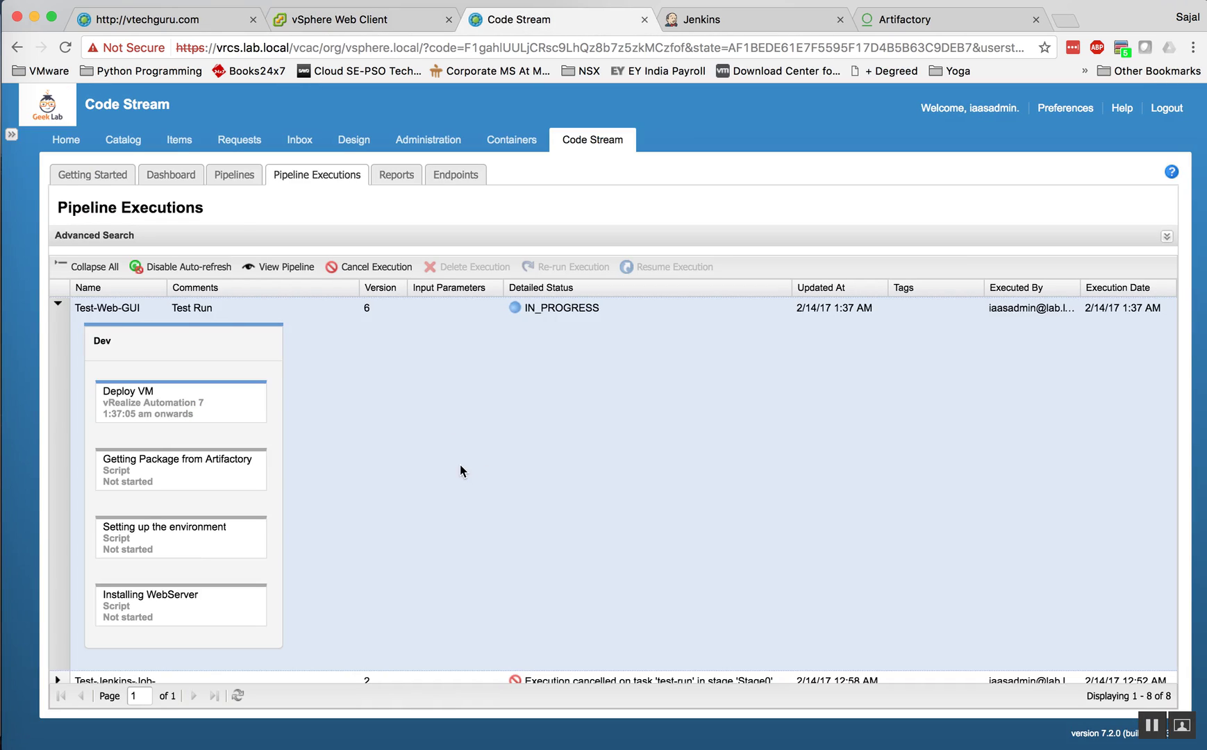
Step: Edit Test-Web-GUI from the Pipelines list and show its four-task Dev stage
click(235, 177)
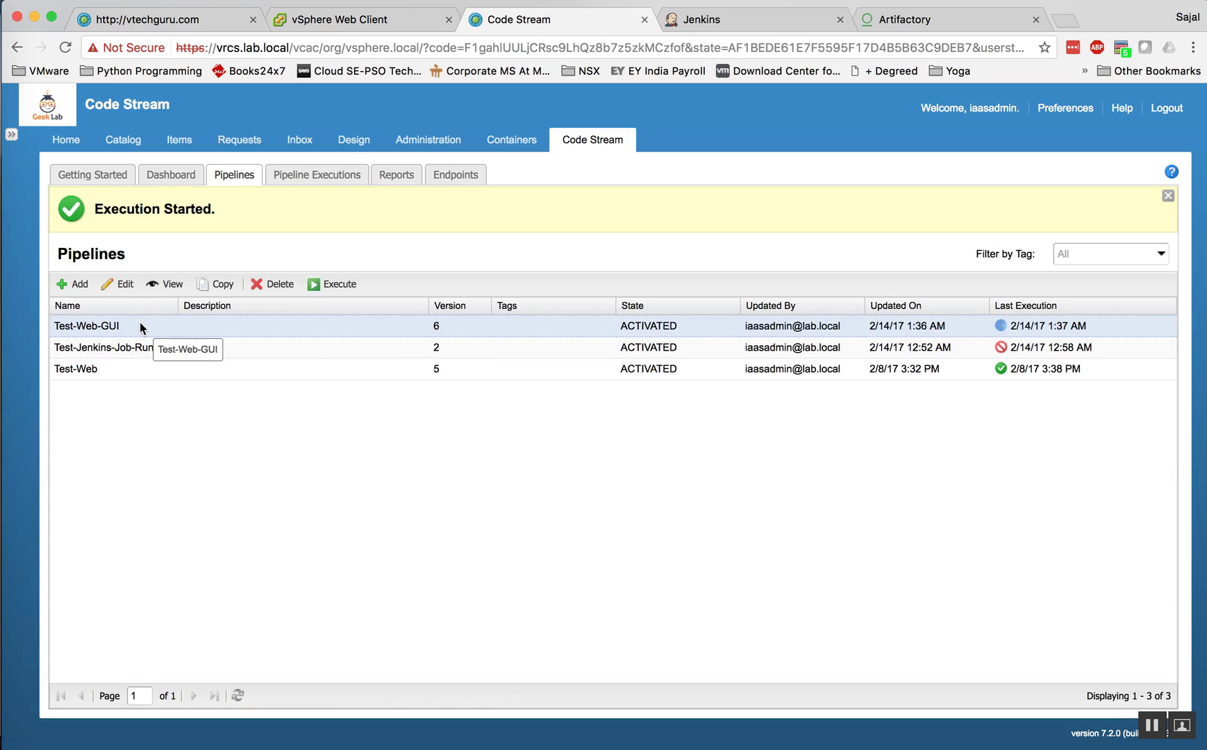
click(120, 283)
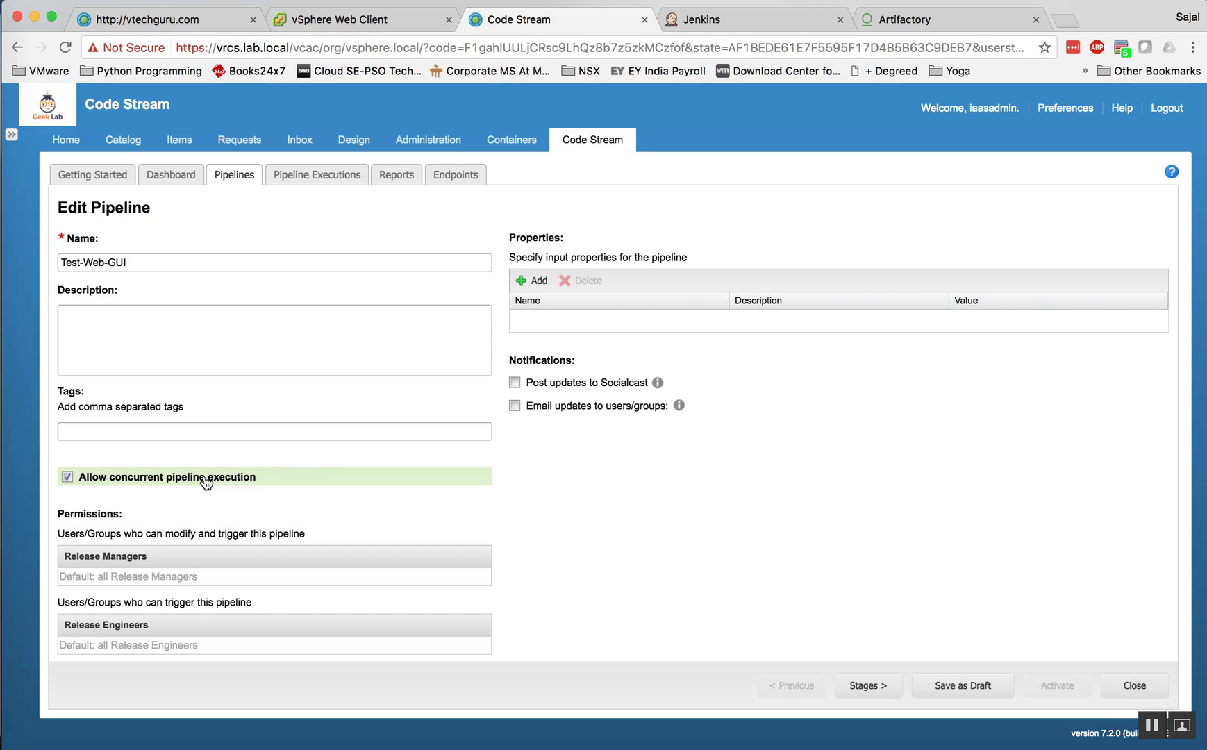
click(873, 687)
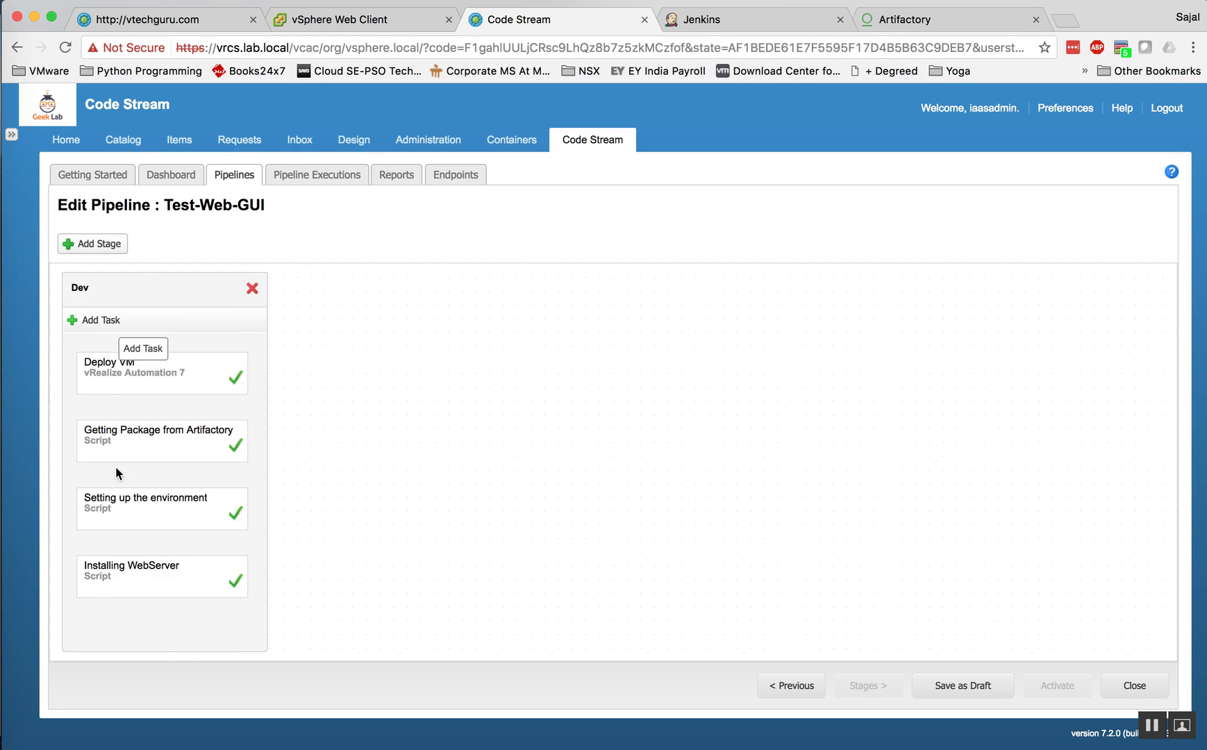
Step: Add a stage named Prod after Dev, then open the gate between them, saving first
click(100, 245)
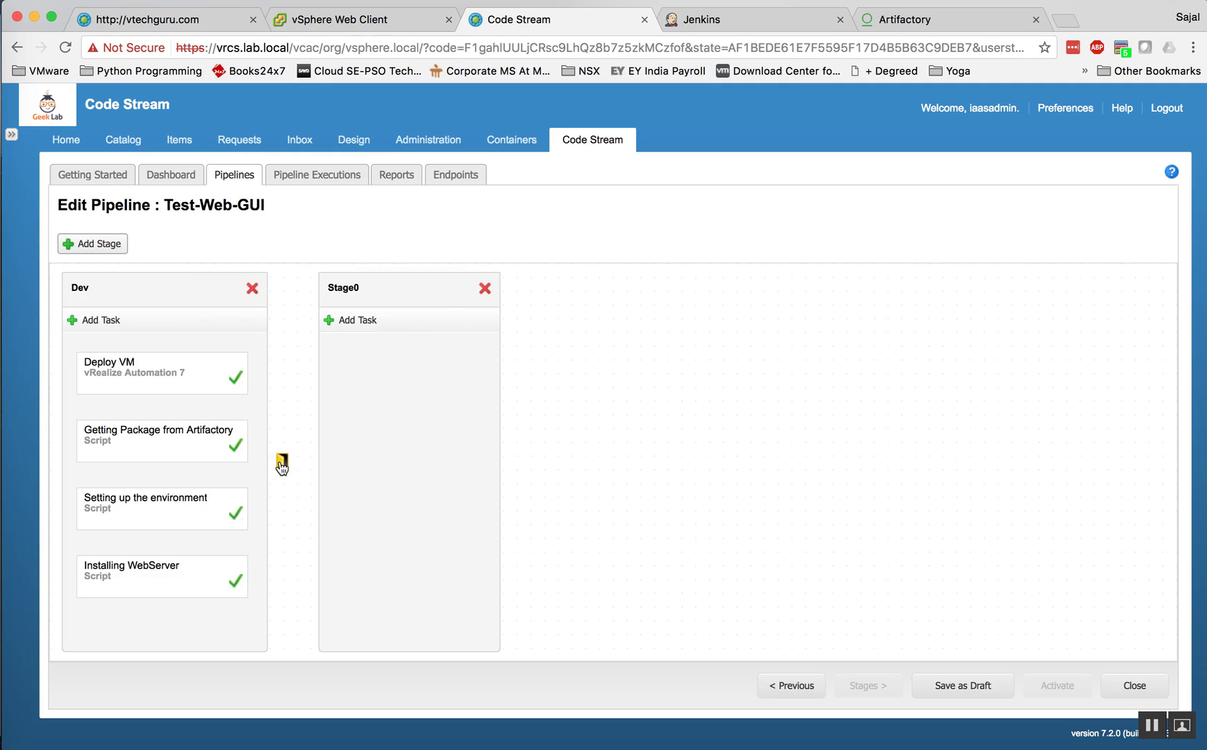
drag(368, 299, 350, 286)
double_click(349, 286)
text(Prod)
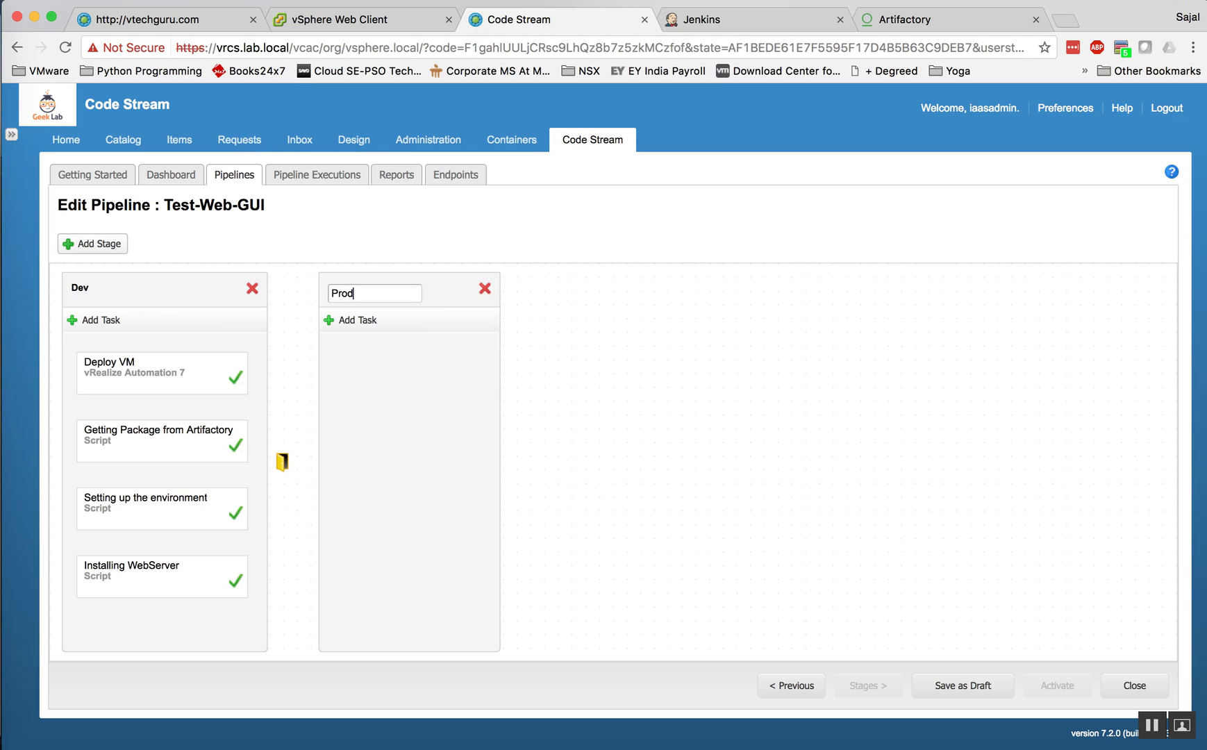
key(Return)
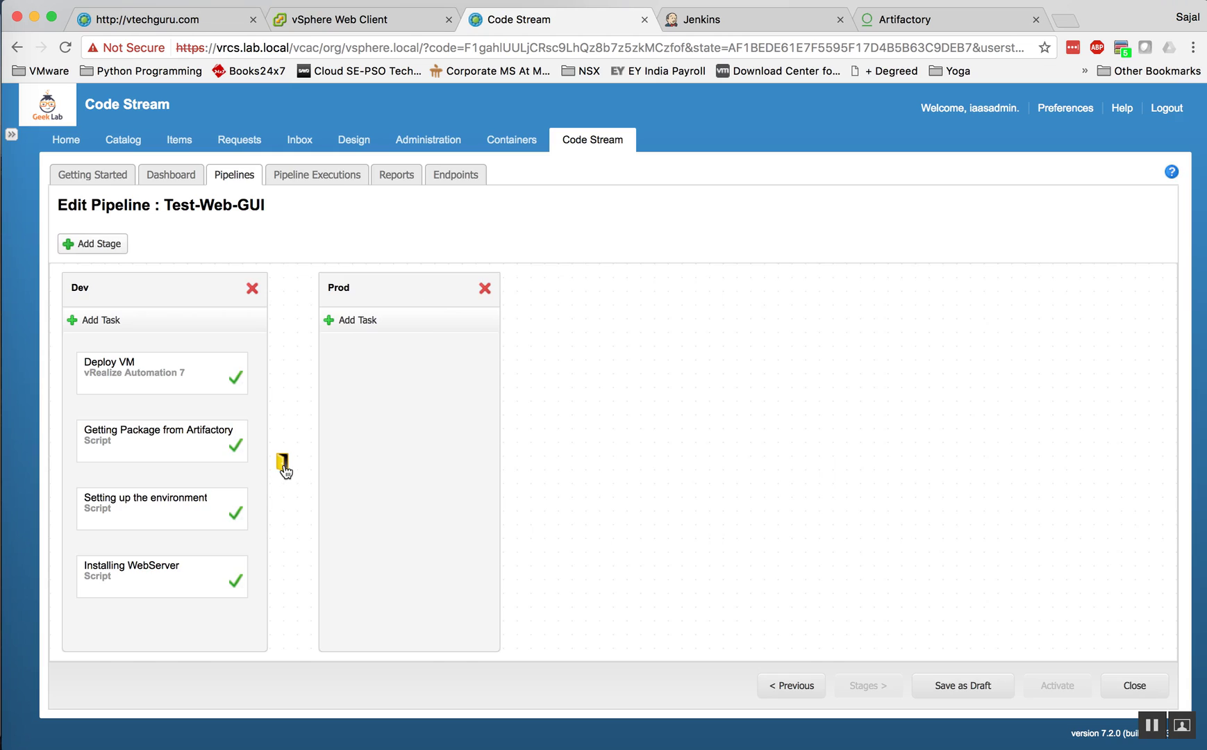
click(284, 466)
click(589, 476)
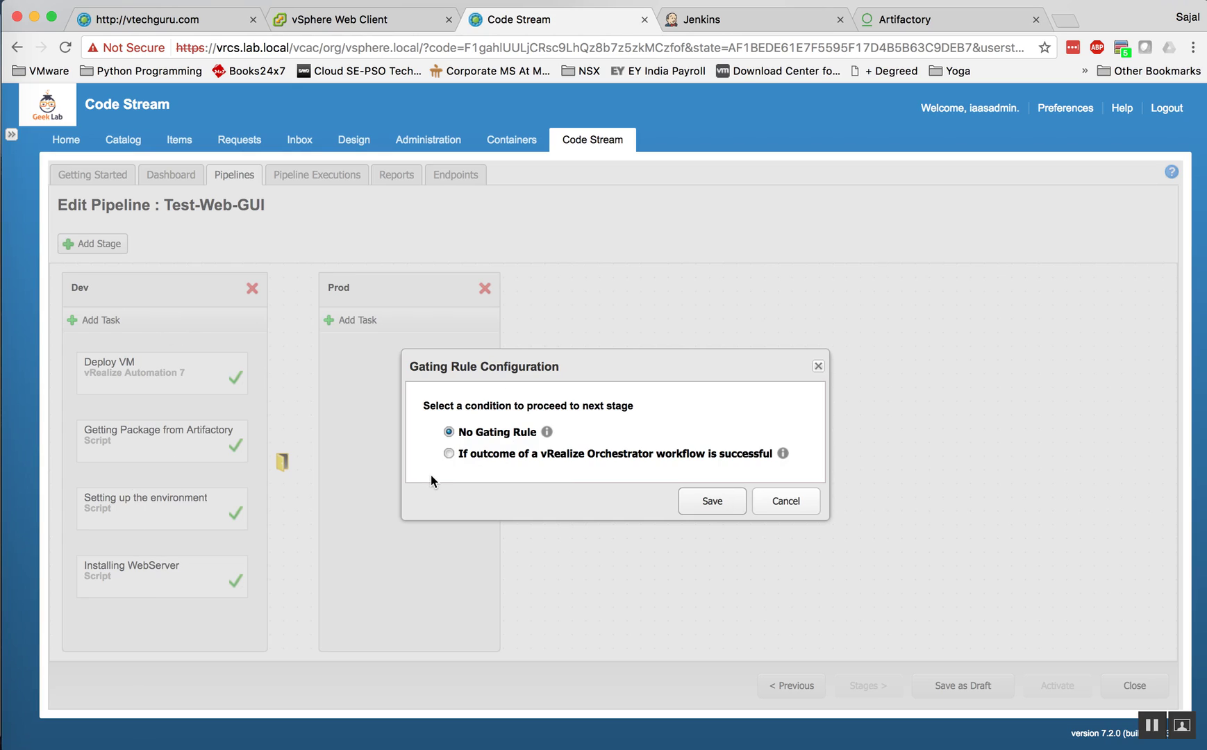
Step: Try the vRealize Orchestrator workflow gating option, close the workflow list unchosen, and cancel
click(448, 454)
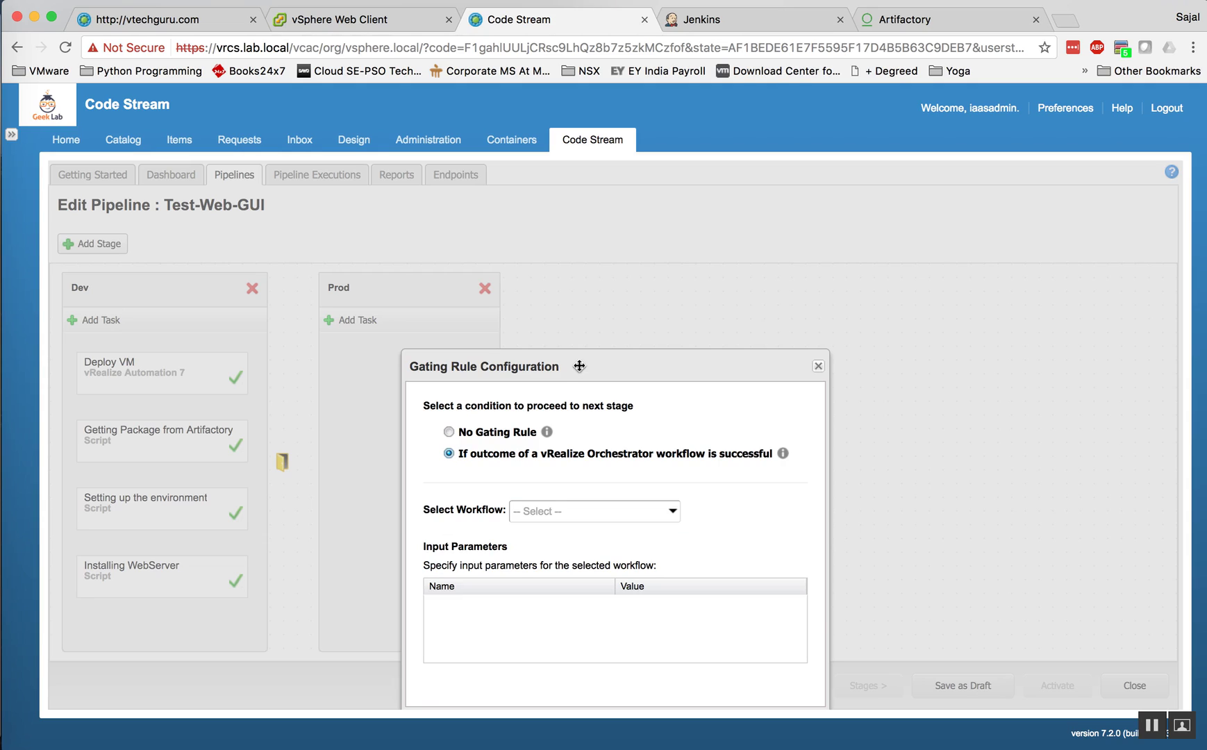
drag(577, 368, 580, 297)
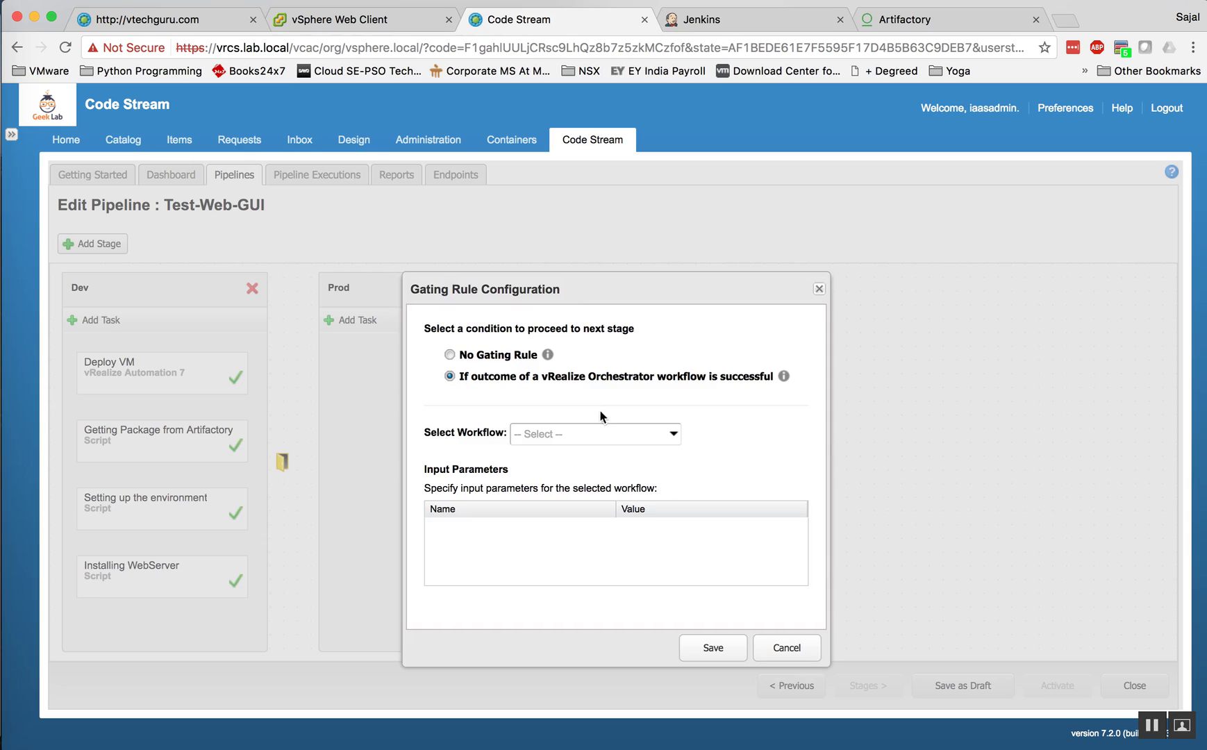
click(671, 438)
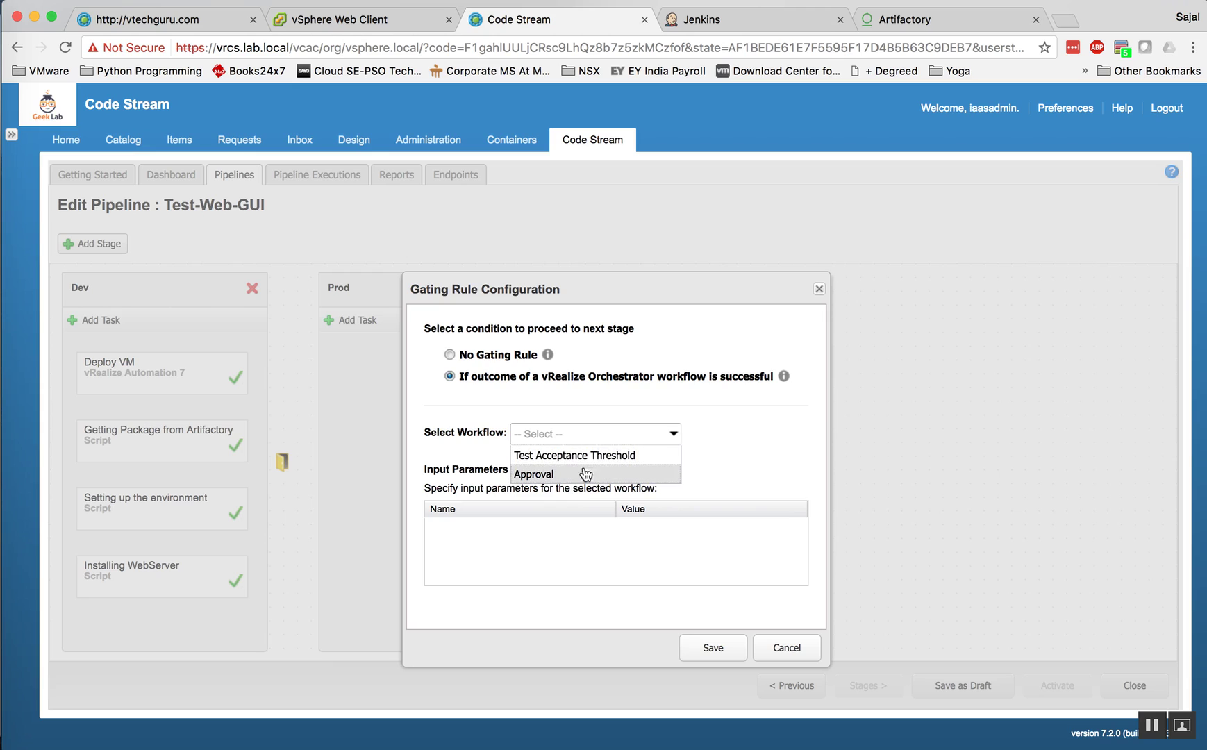
click(748, 455)
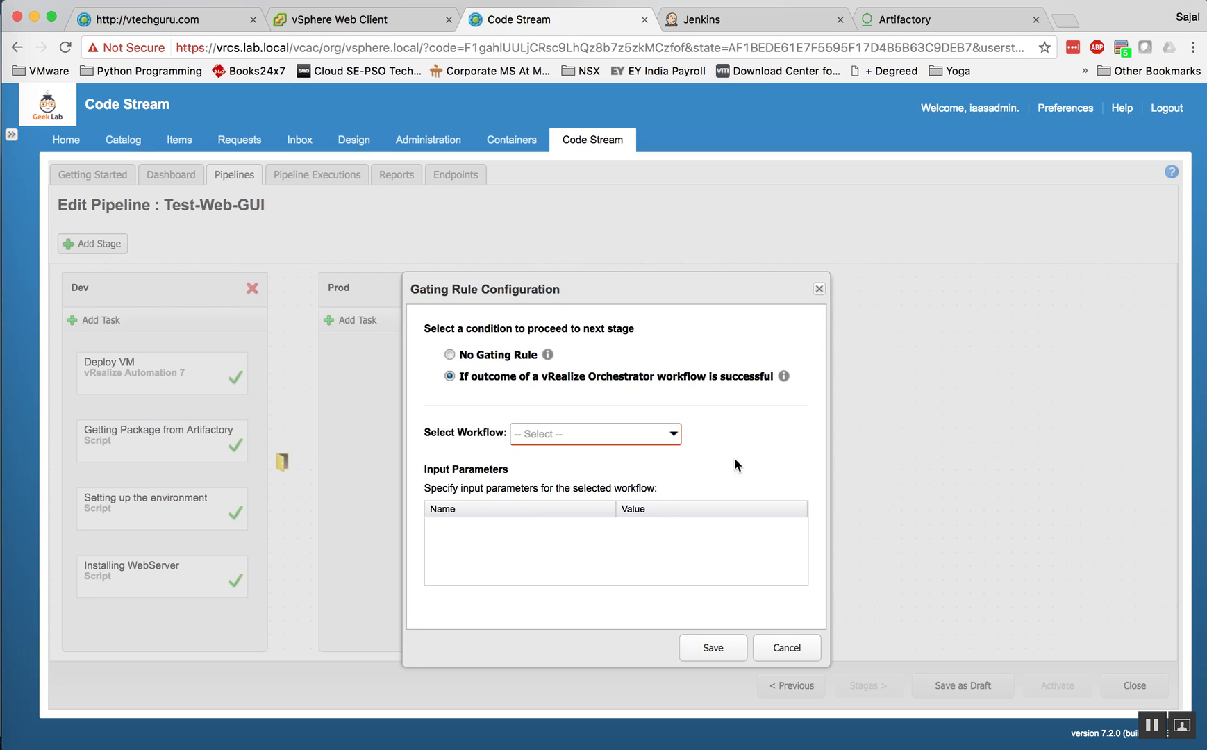
click(784, 648)
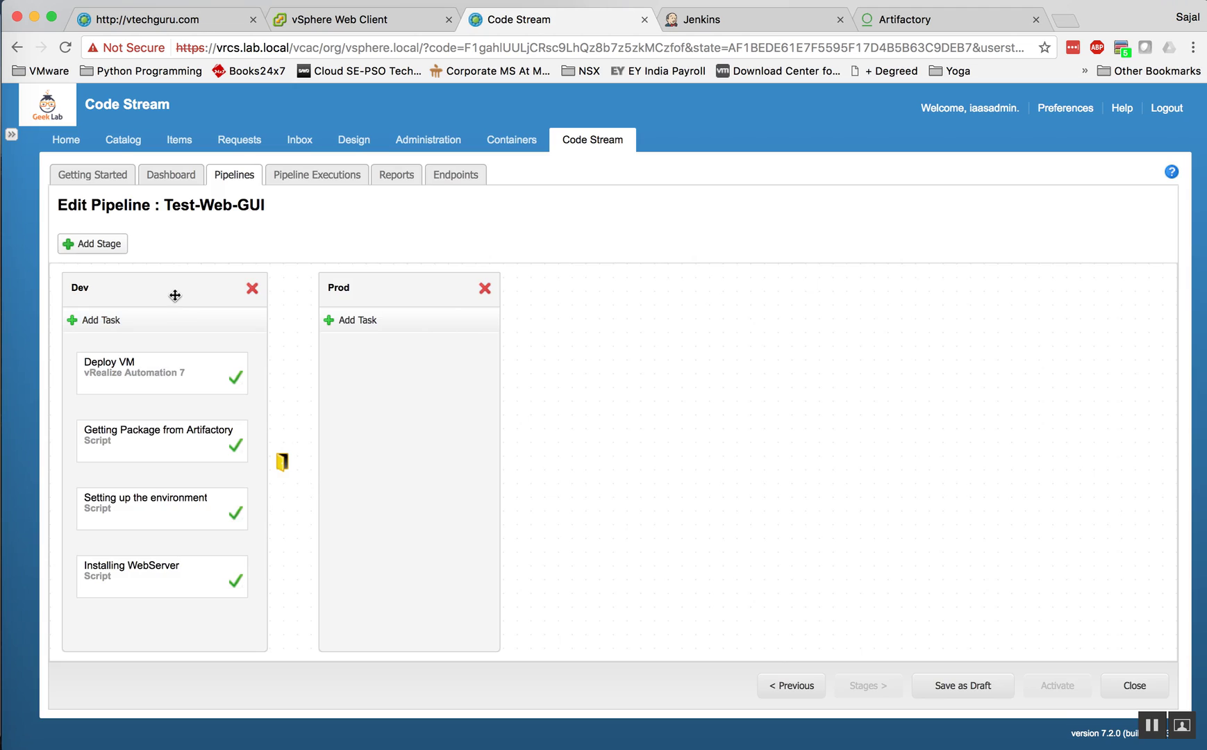
Step: Add a task named 'Deploy VM' with provider vRealize Code Stream to the Prod stage
mouse_move(115, 387)
click(353, 320)
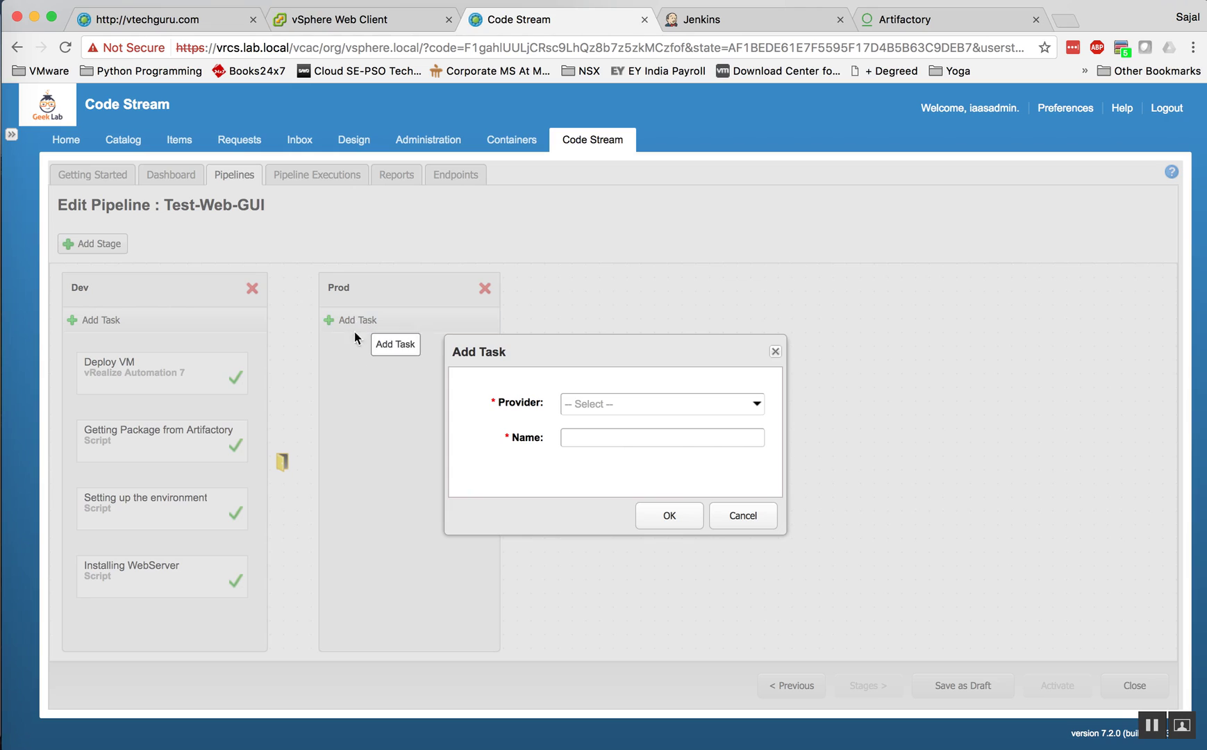
click(653, 409)
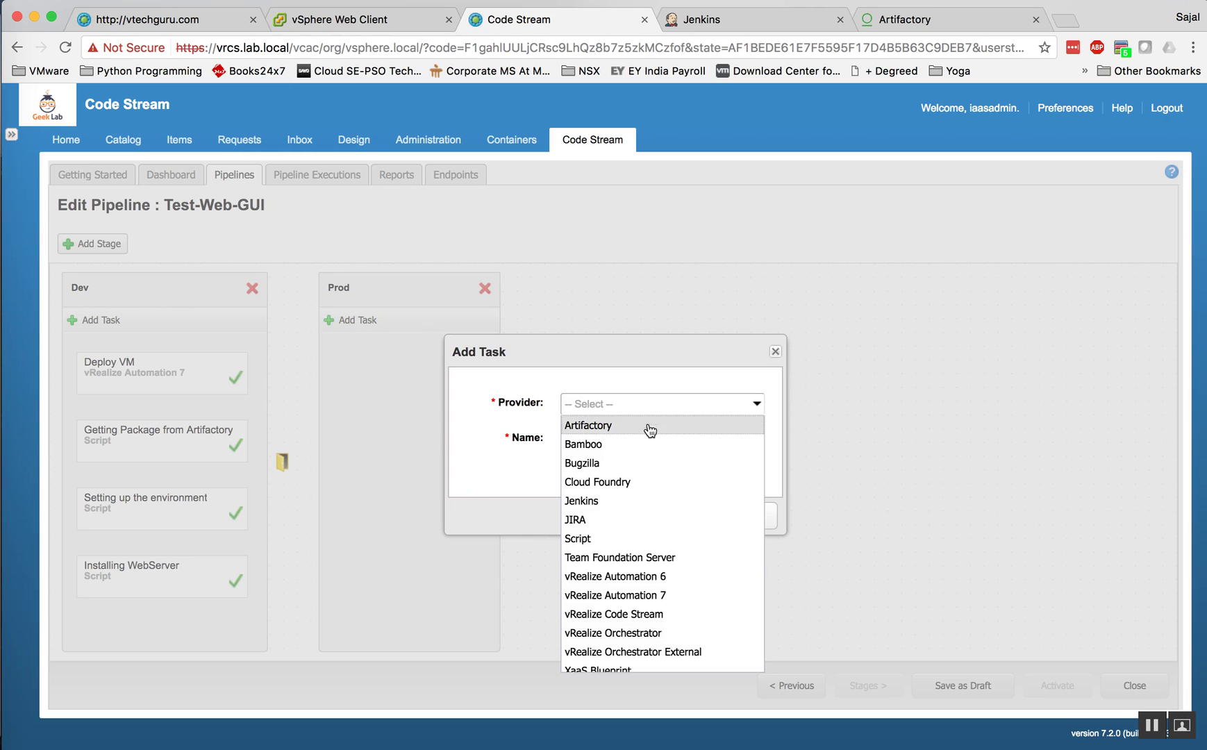
scroll(656, 590, down, 1)
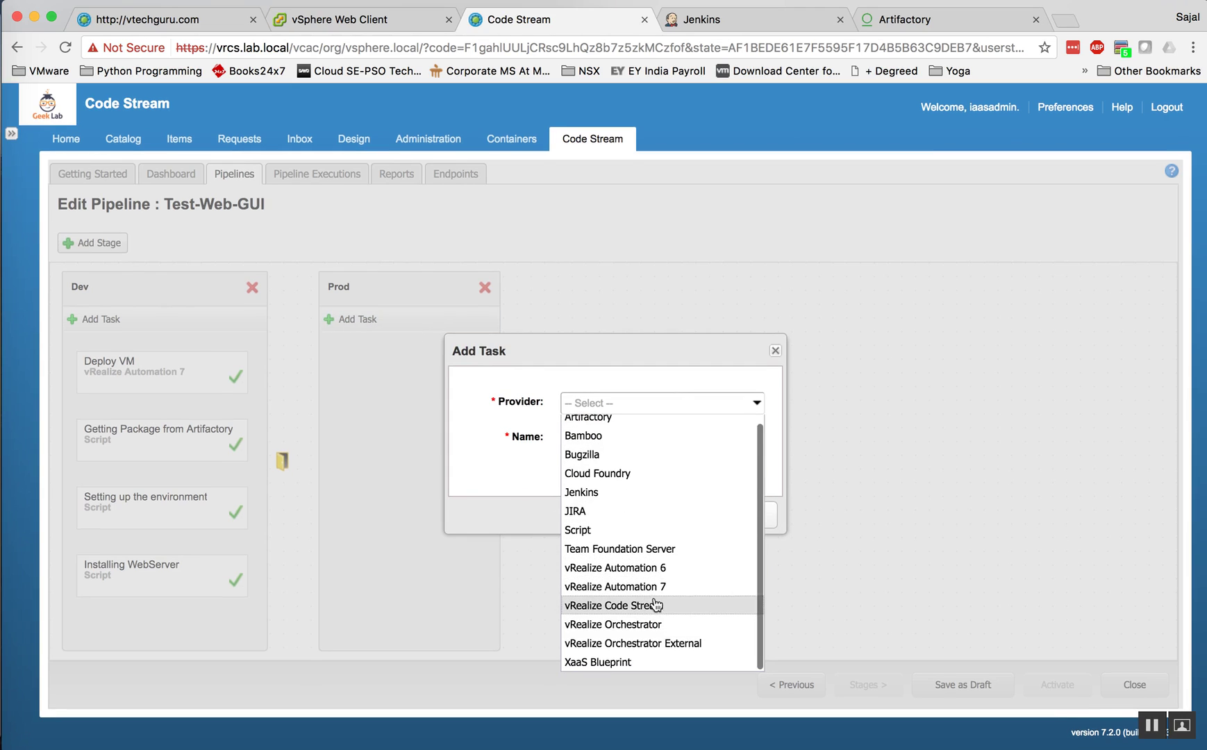
click(654, 606)
click(596, 438)
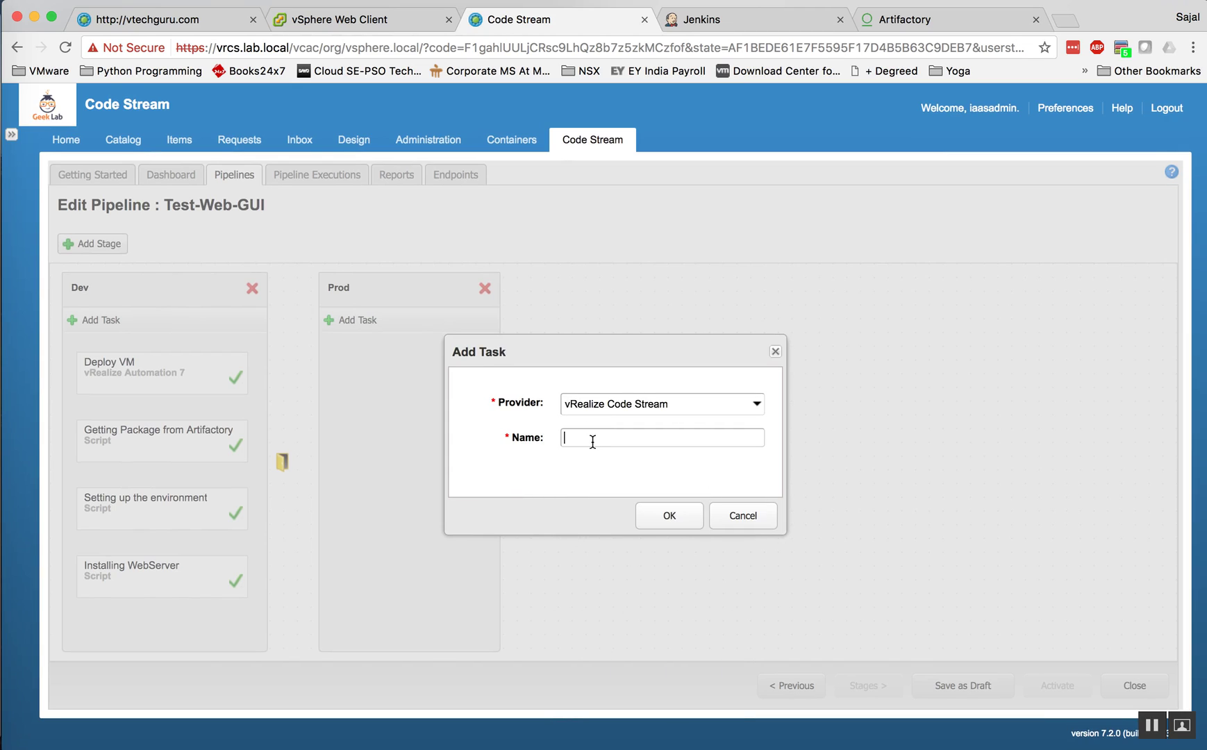
text(Deploy VM)
click(667, 518)
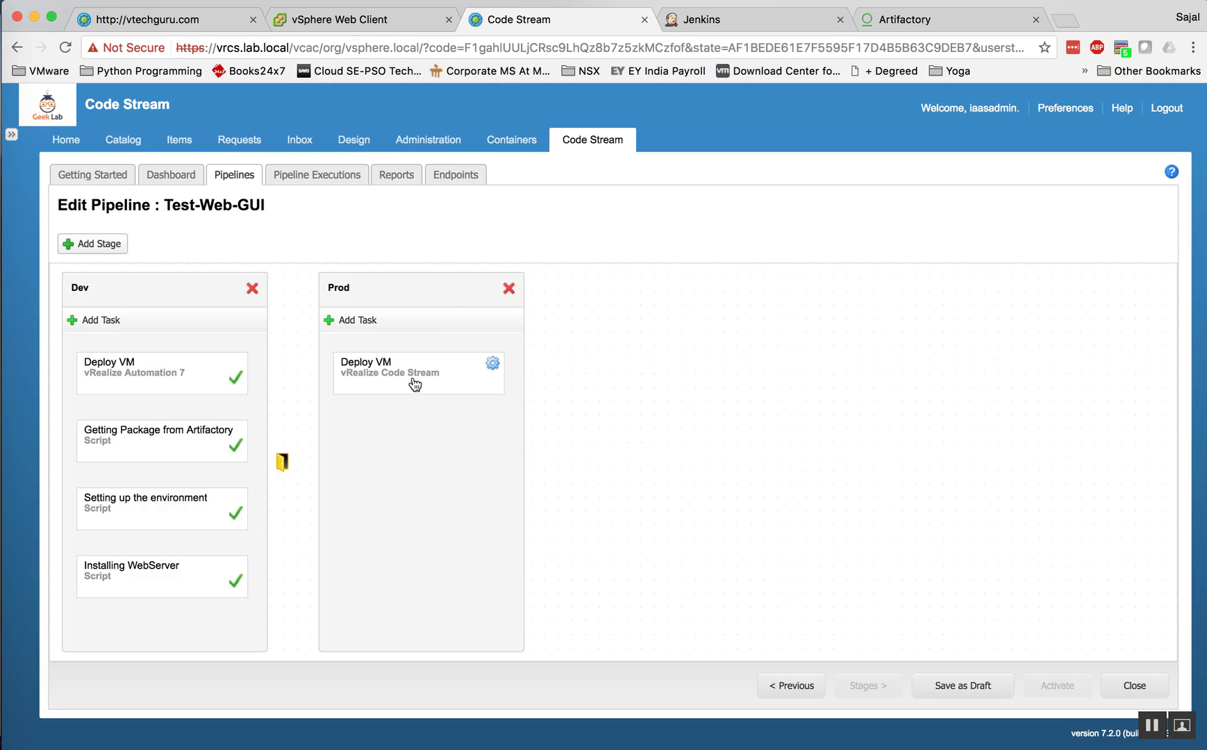
Step: Save the pipeline, select Test-Web in the Deploy VM configuration, then cancel unsaved
click(492, 368)
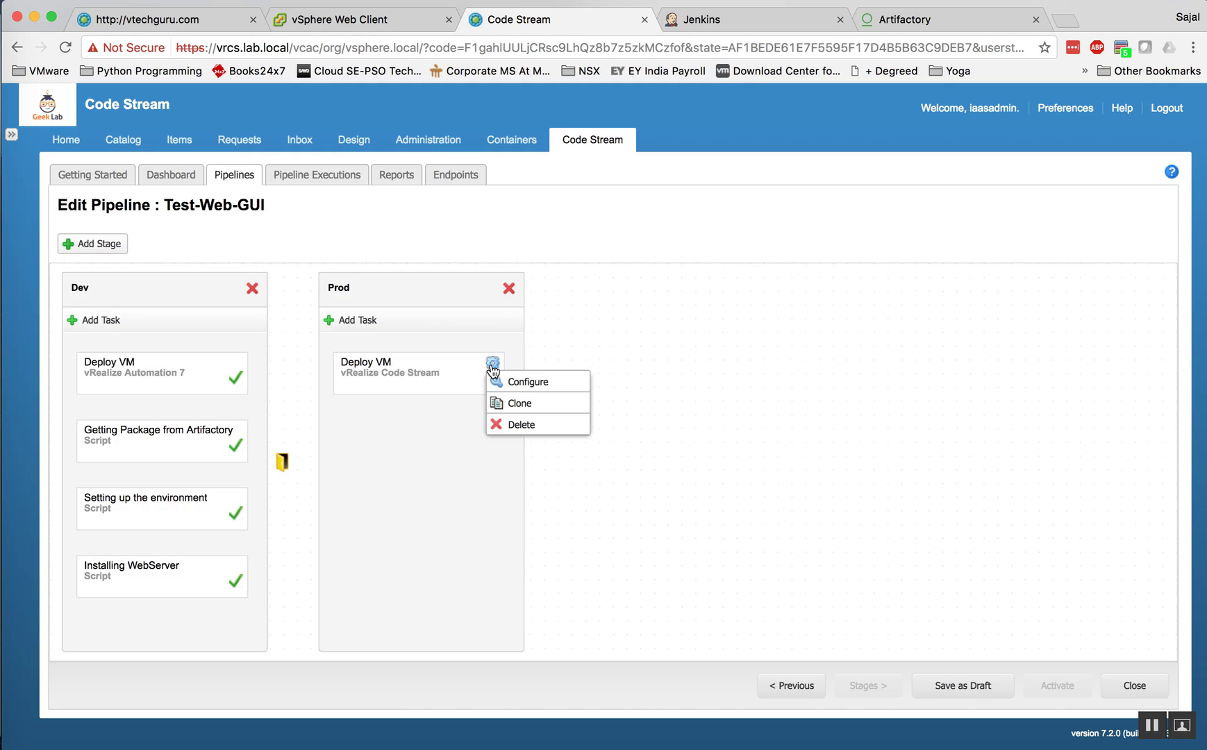
click(703, 413)
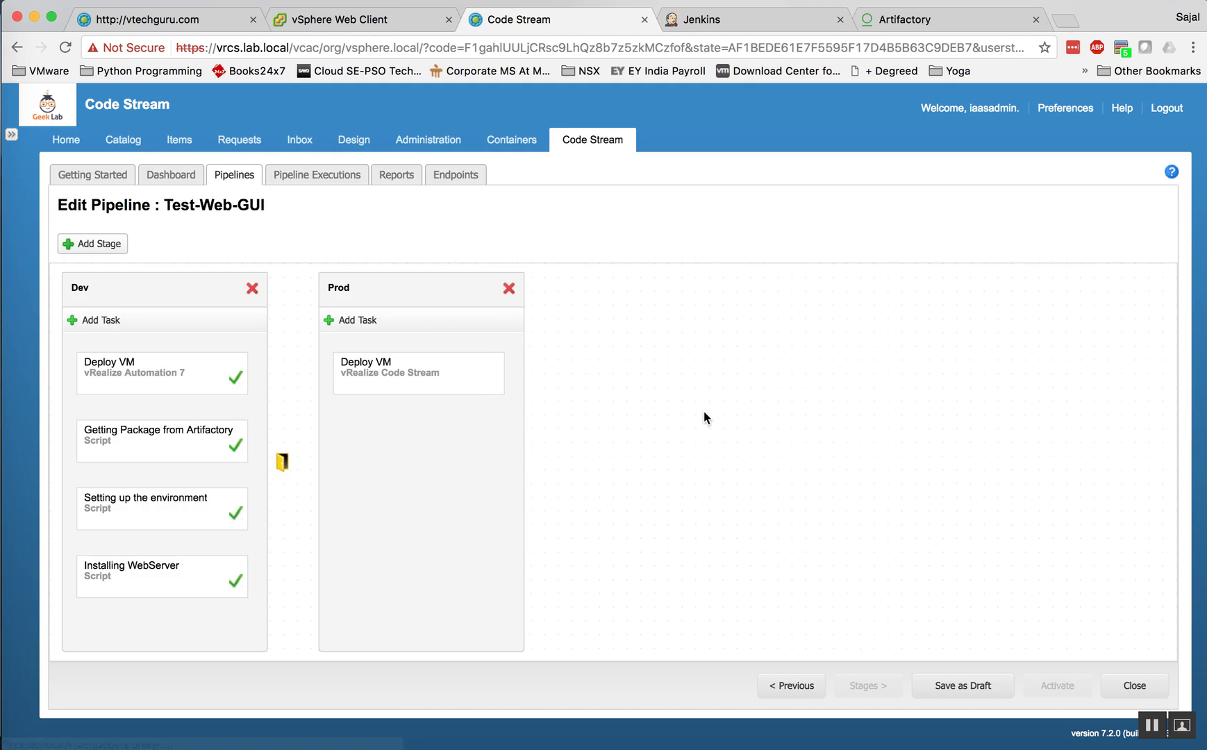
drag(391, 379, 391, 378)
double_click(391, 378)
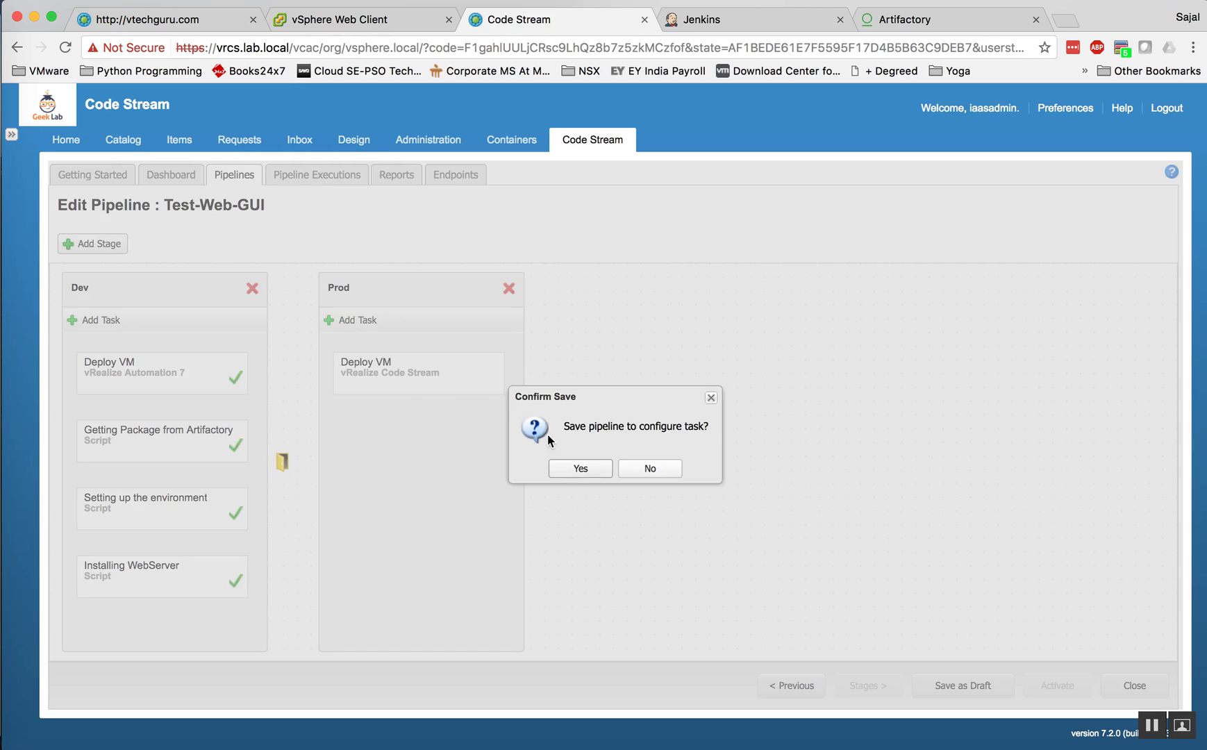
click(568, 471)
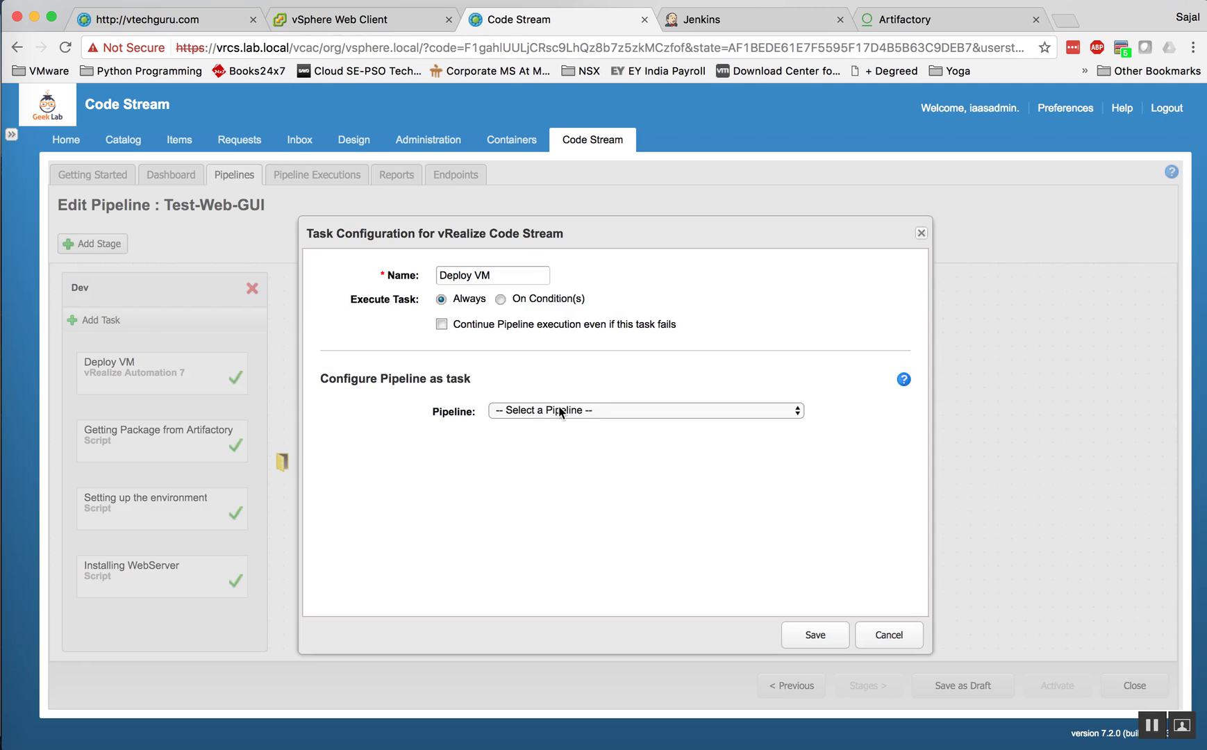
click(560, 411)
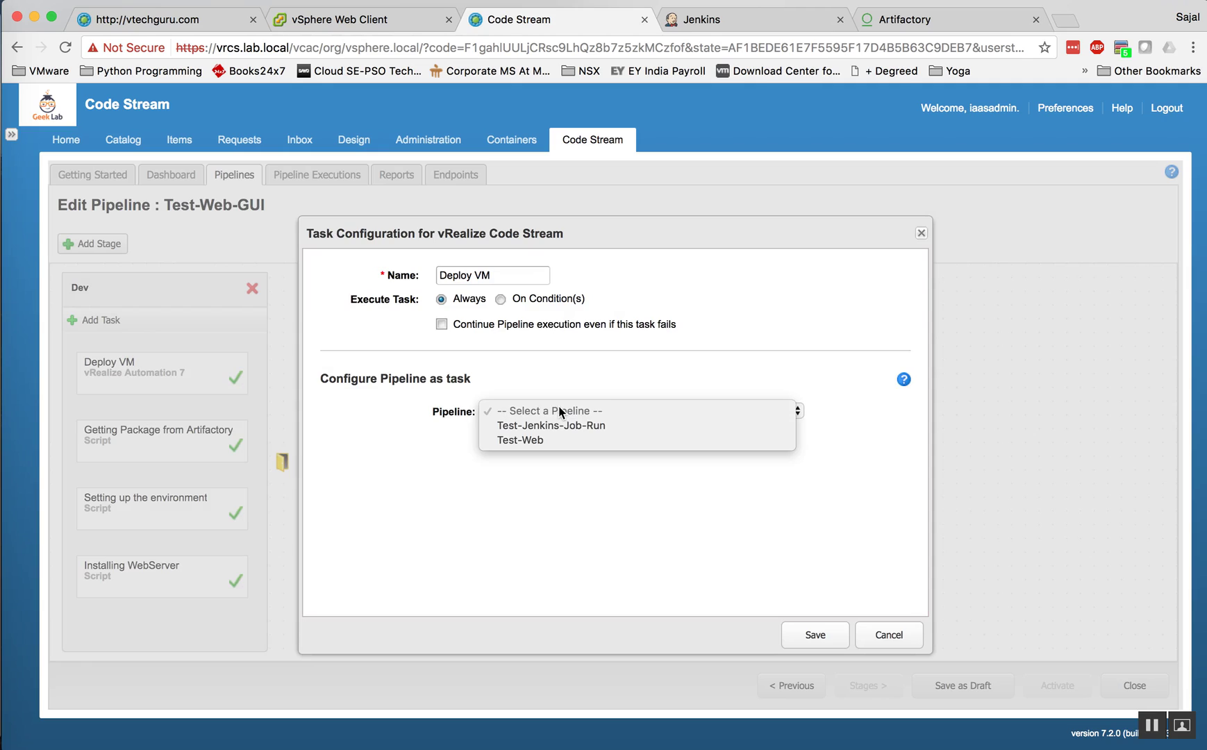
click(541, 441)
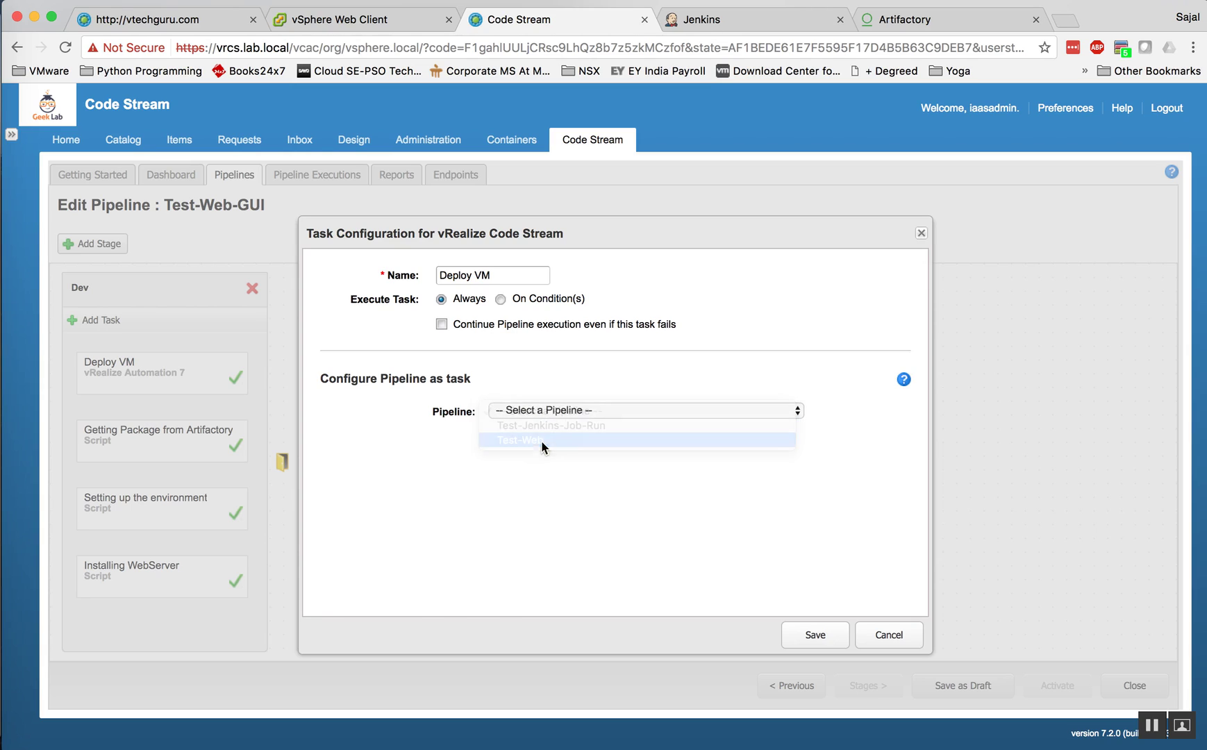
scroll(515, 475, down, 2)
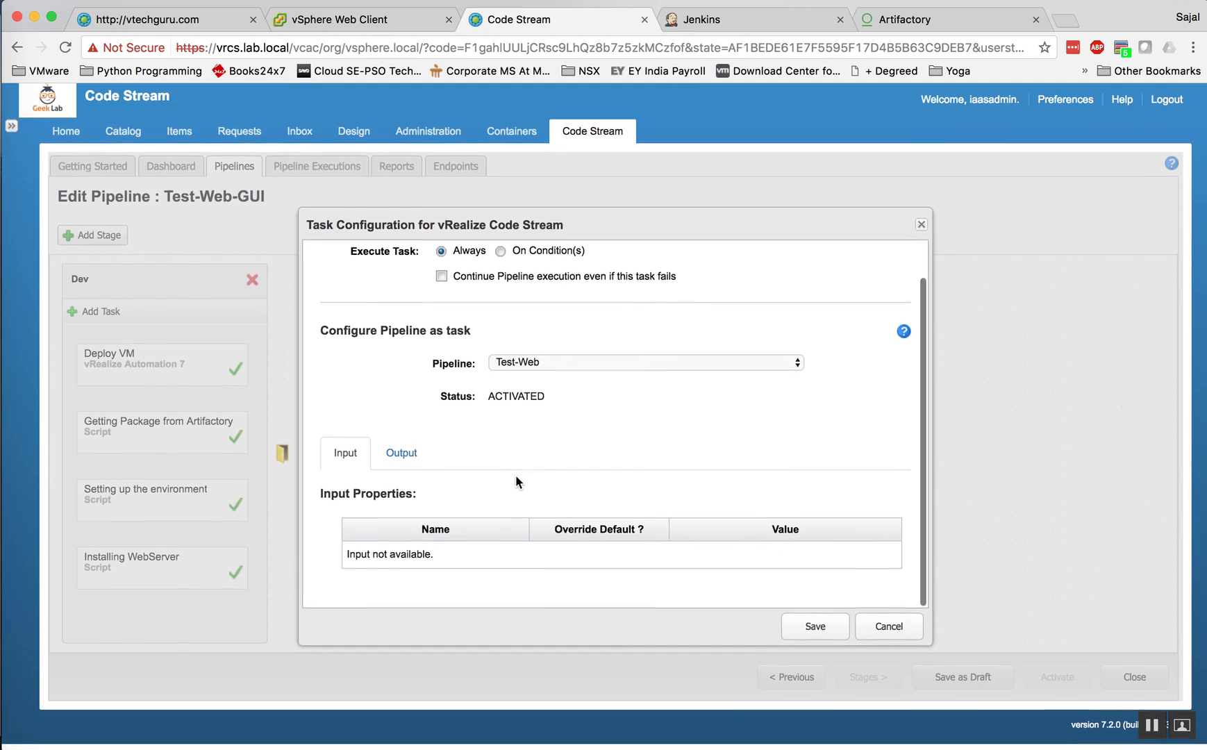
click(890, 630)
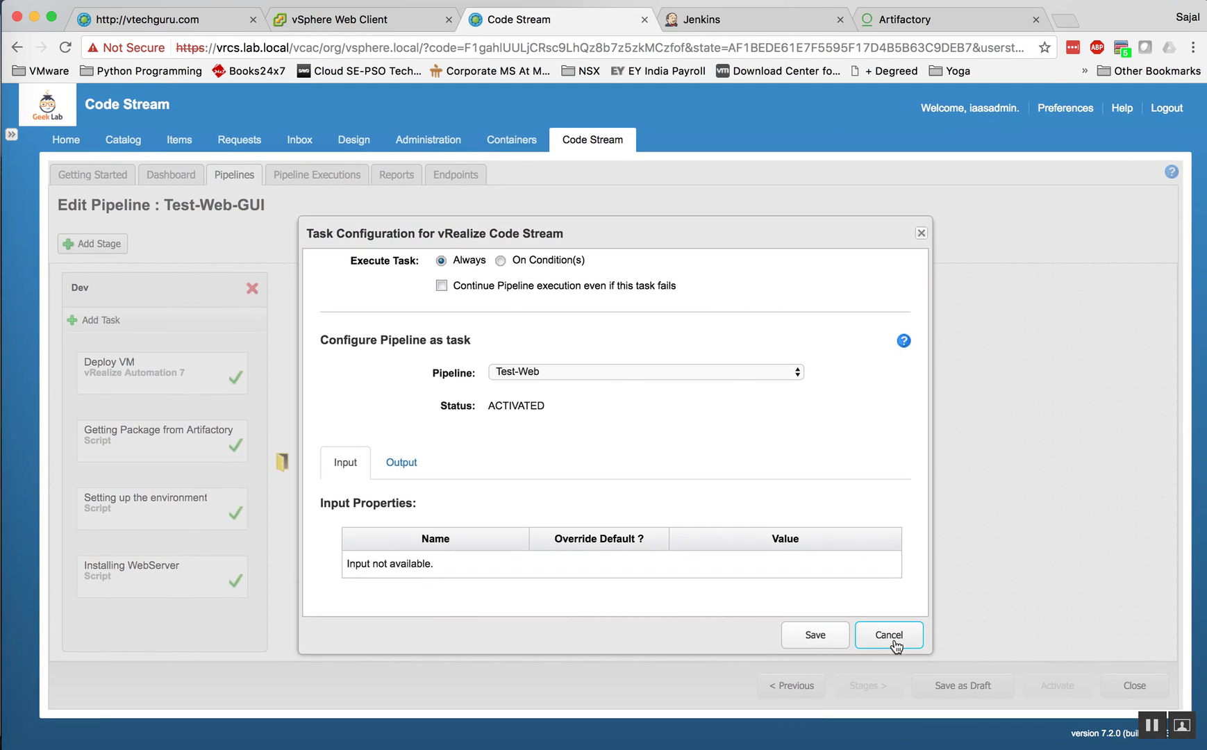
click(892, 642)
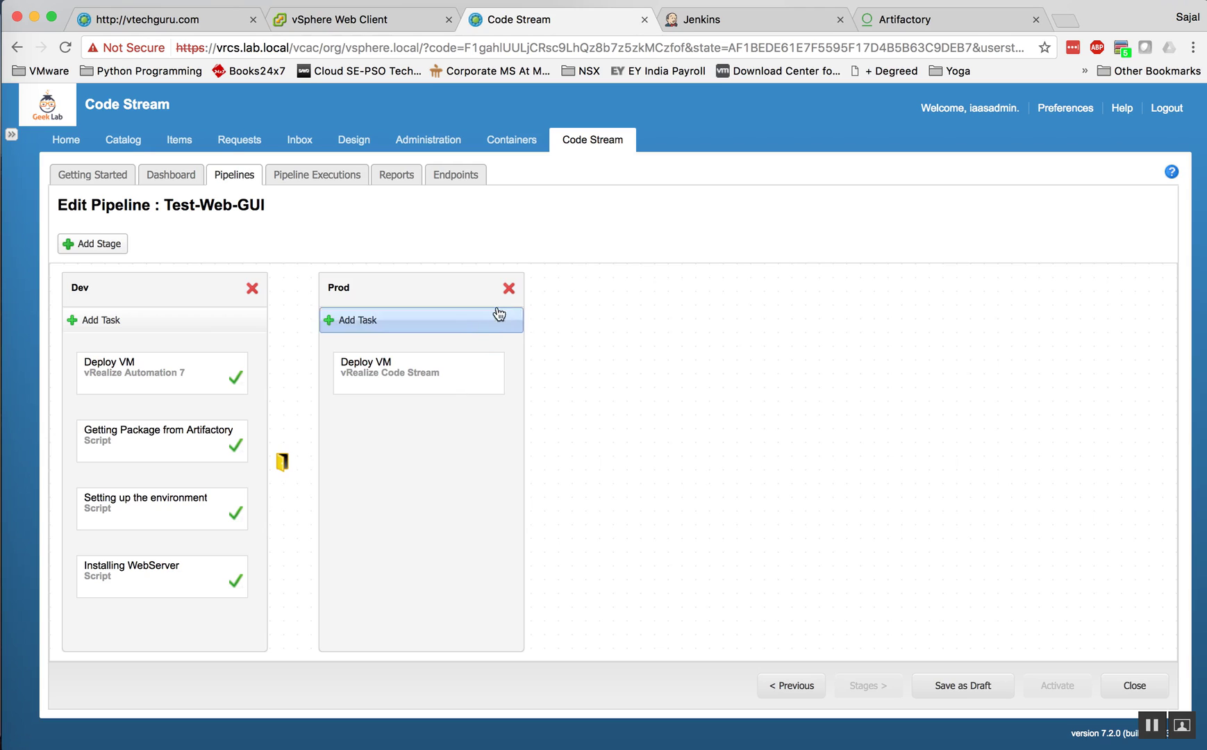
Step: Delete the Prod stage from Test-Web-GUI and exit the editor, discarding unsaved changes
click(509, 288)
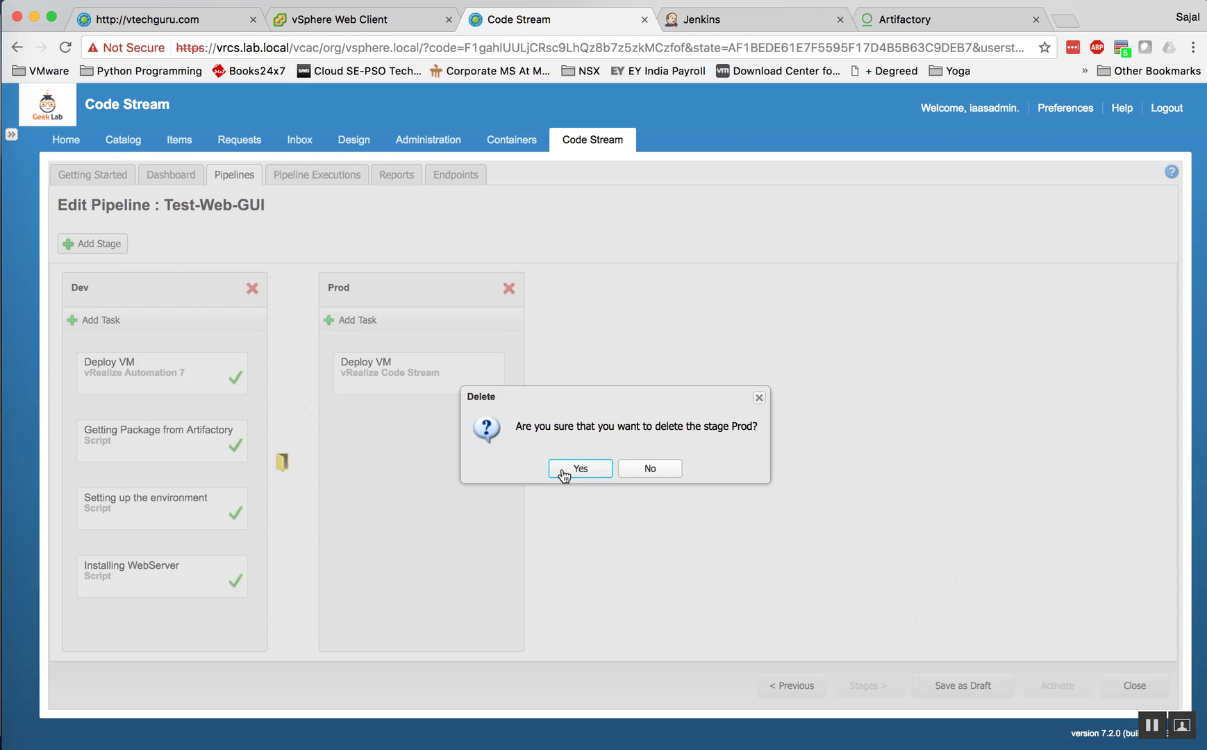
click(564, 472)
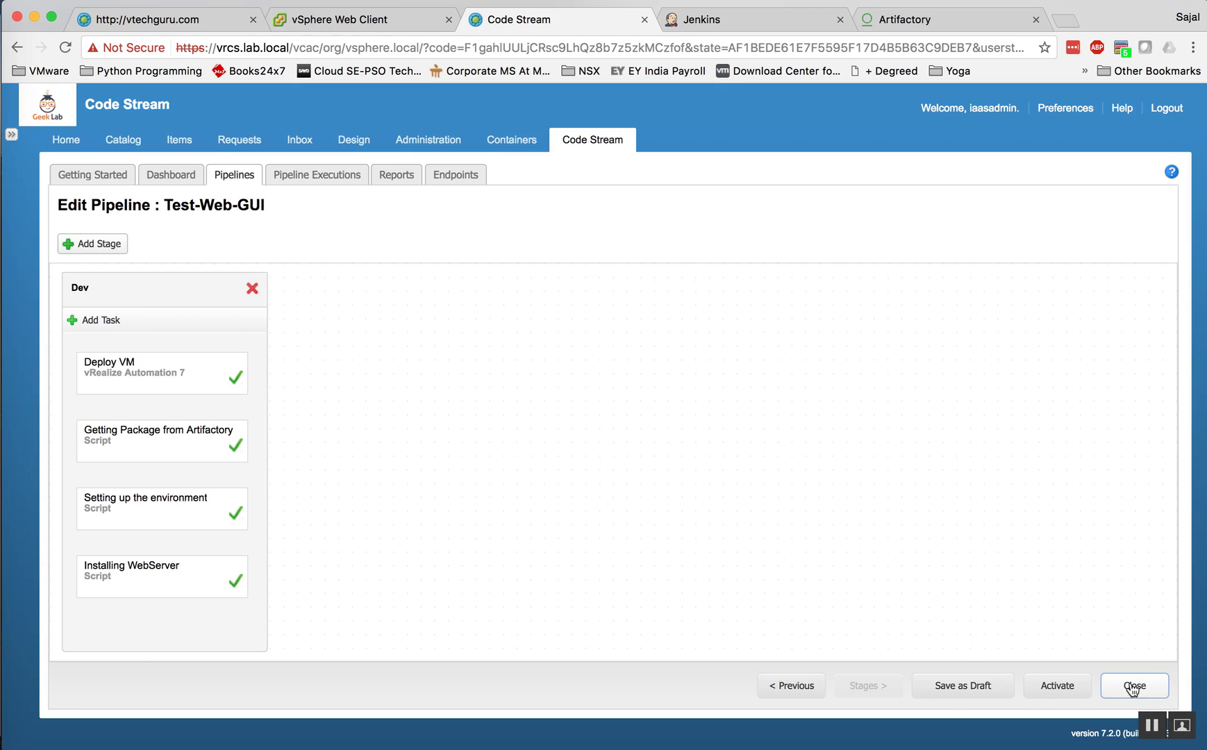
click(1133, 687)
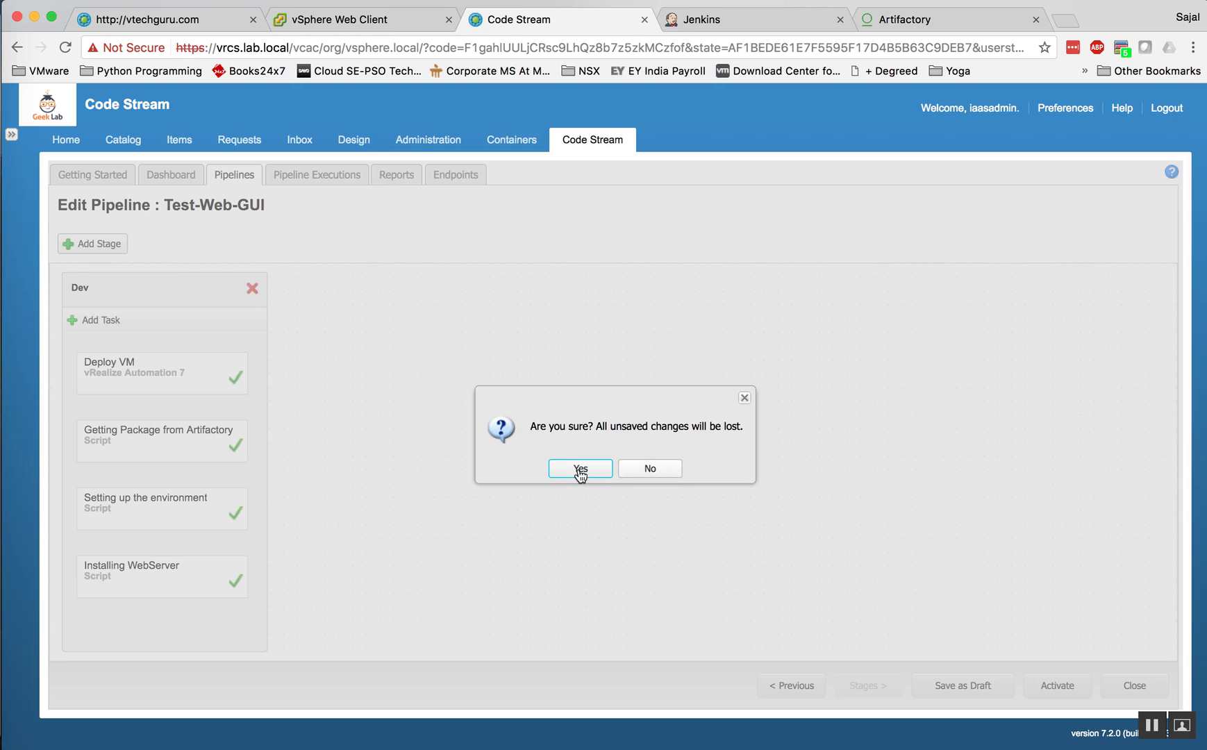
click(580, 469)
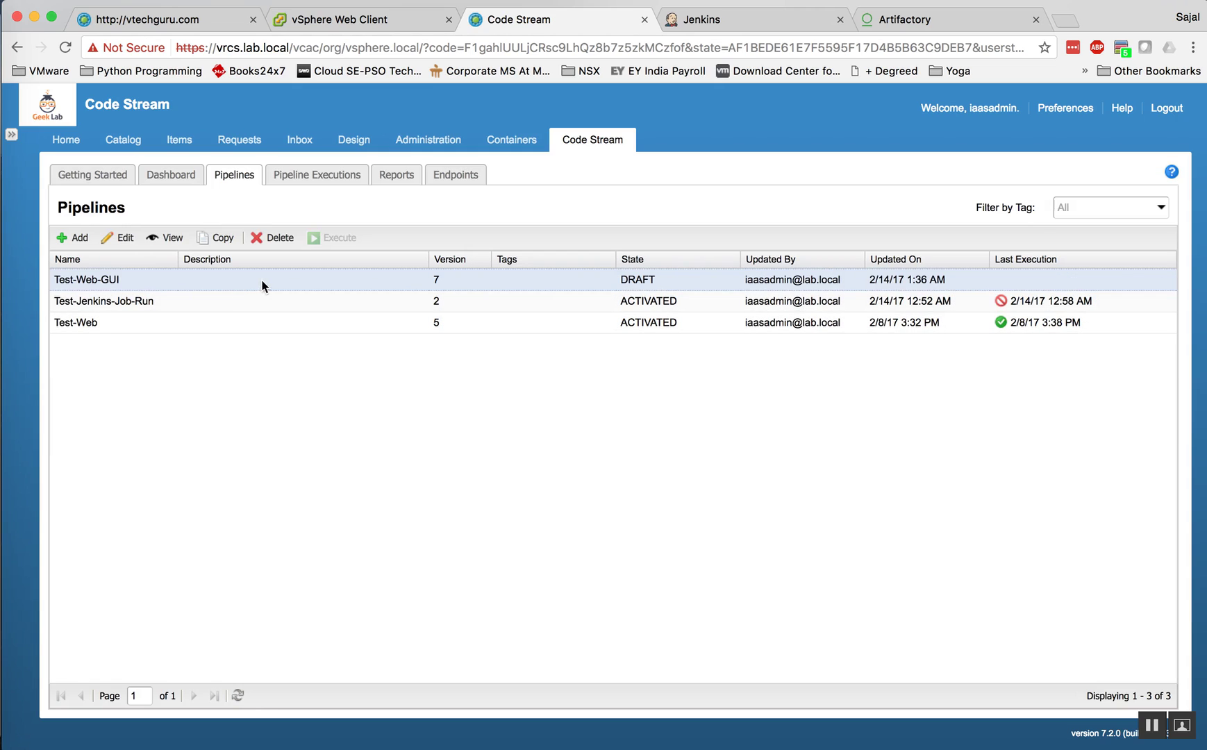
Step: Check pipeline executions, then view test-dev-08's vSphere summary and select its IP 10.134.91.211
click(310, 179)
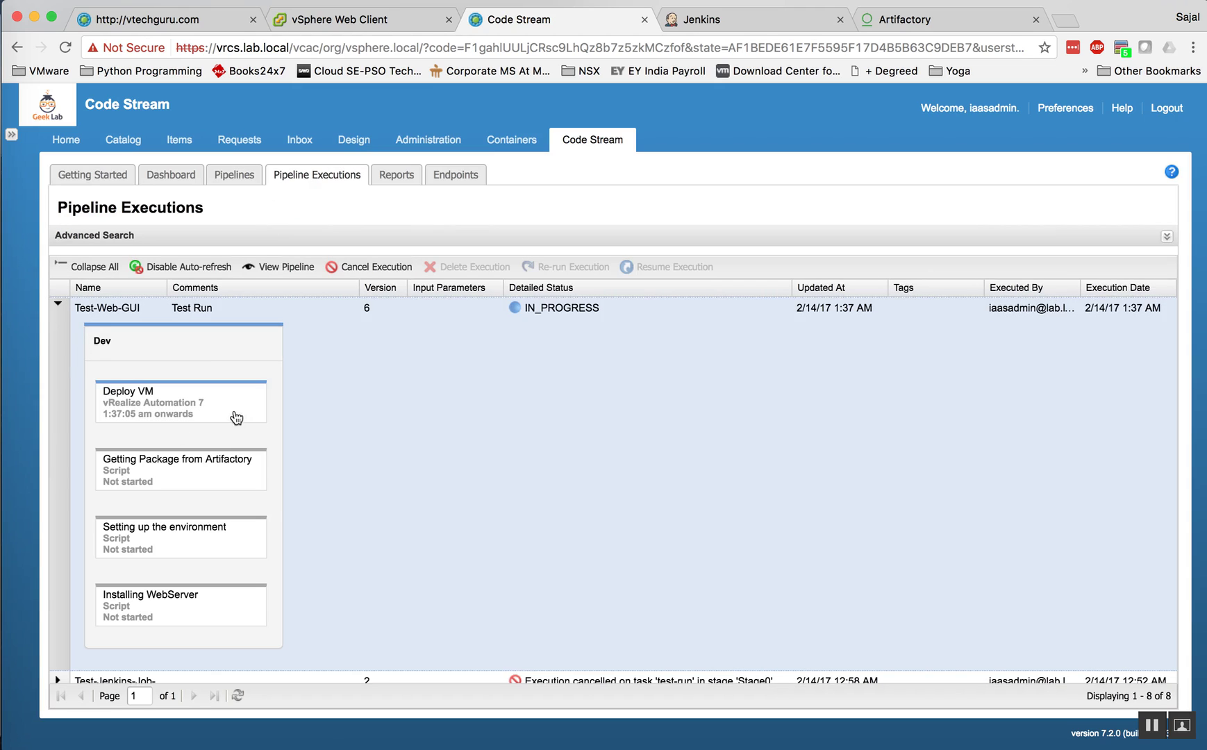
click(325, 26)
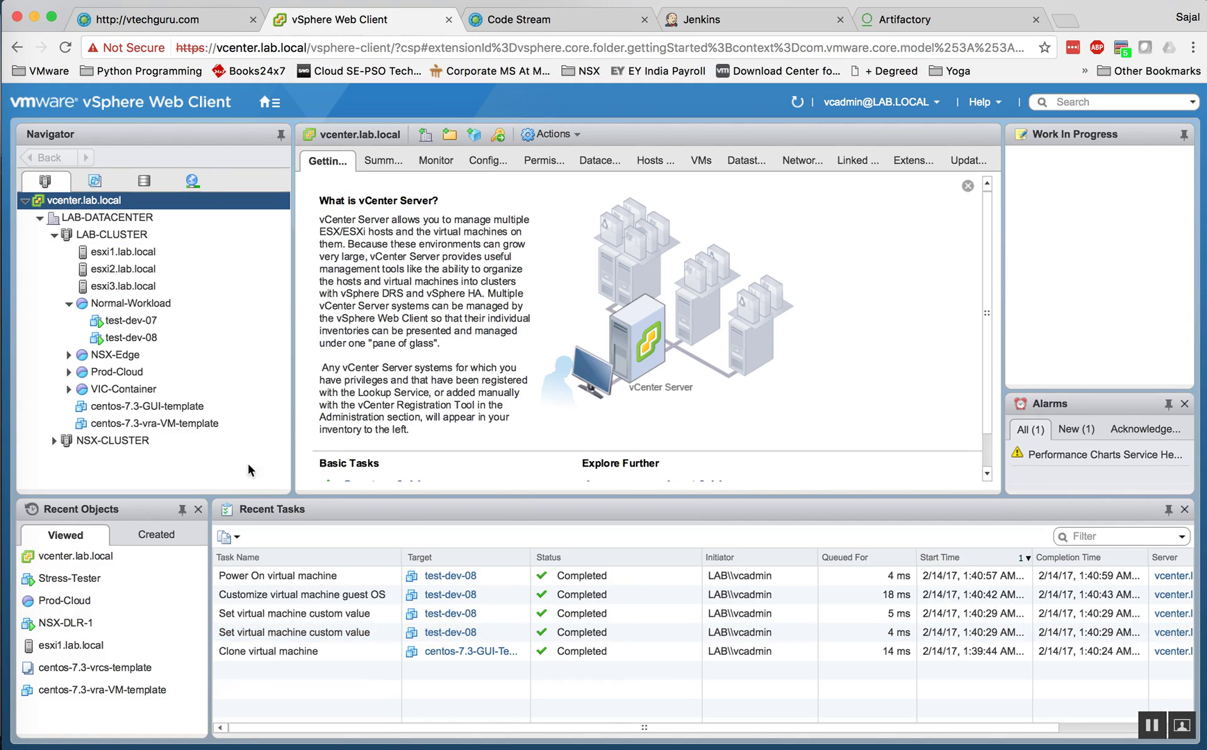
click(125, 339)
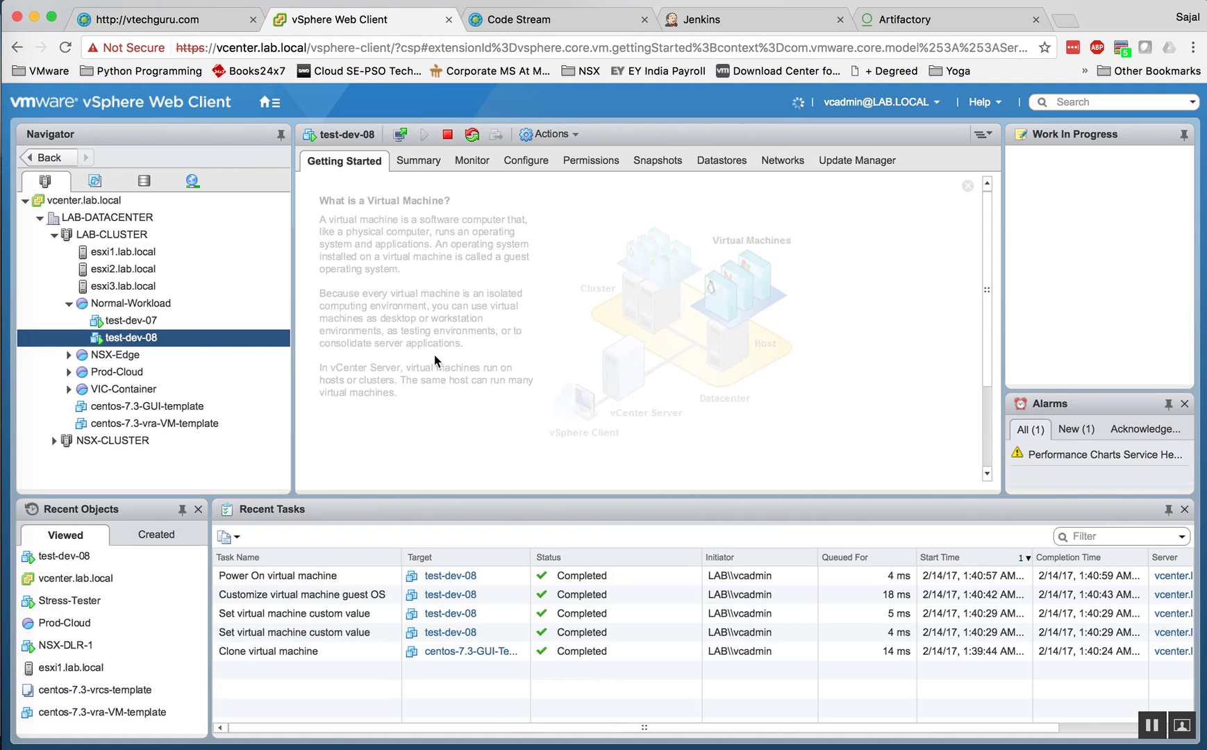
click(416, 163)
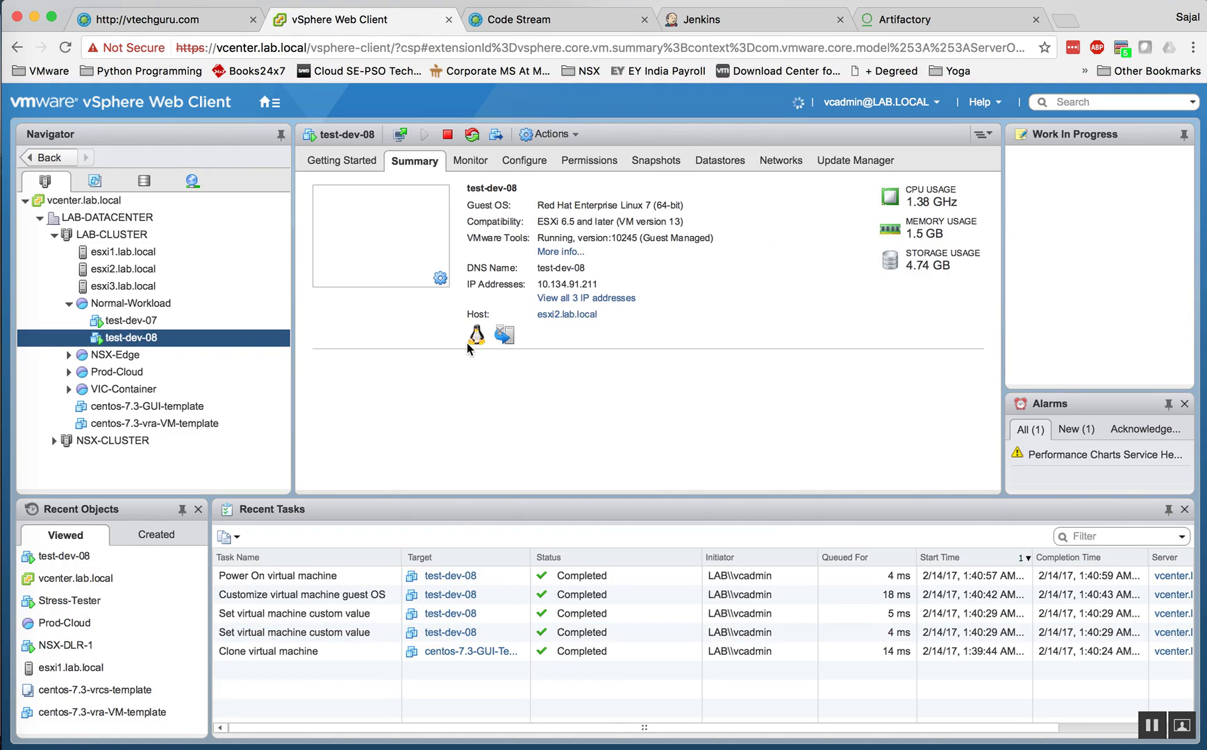
double_click(602, 285)
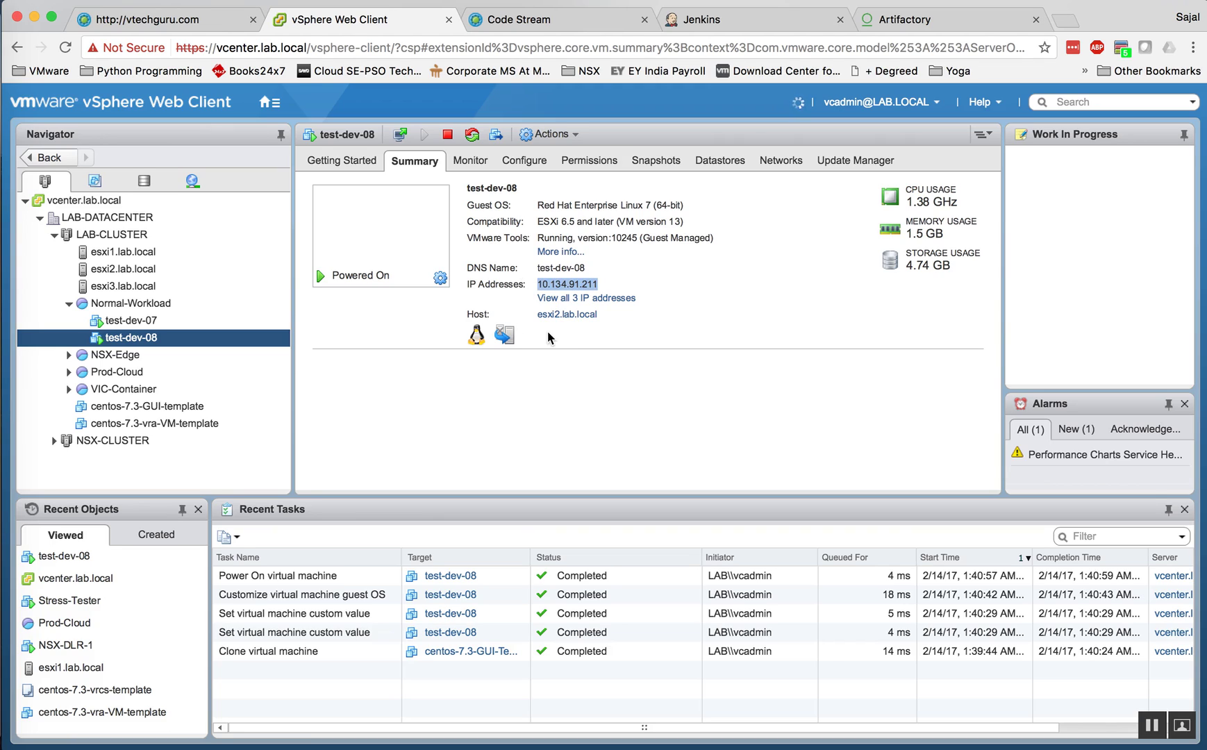
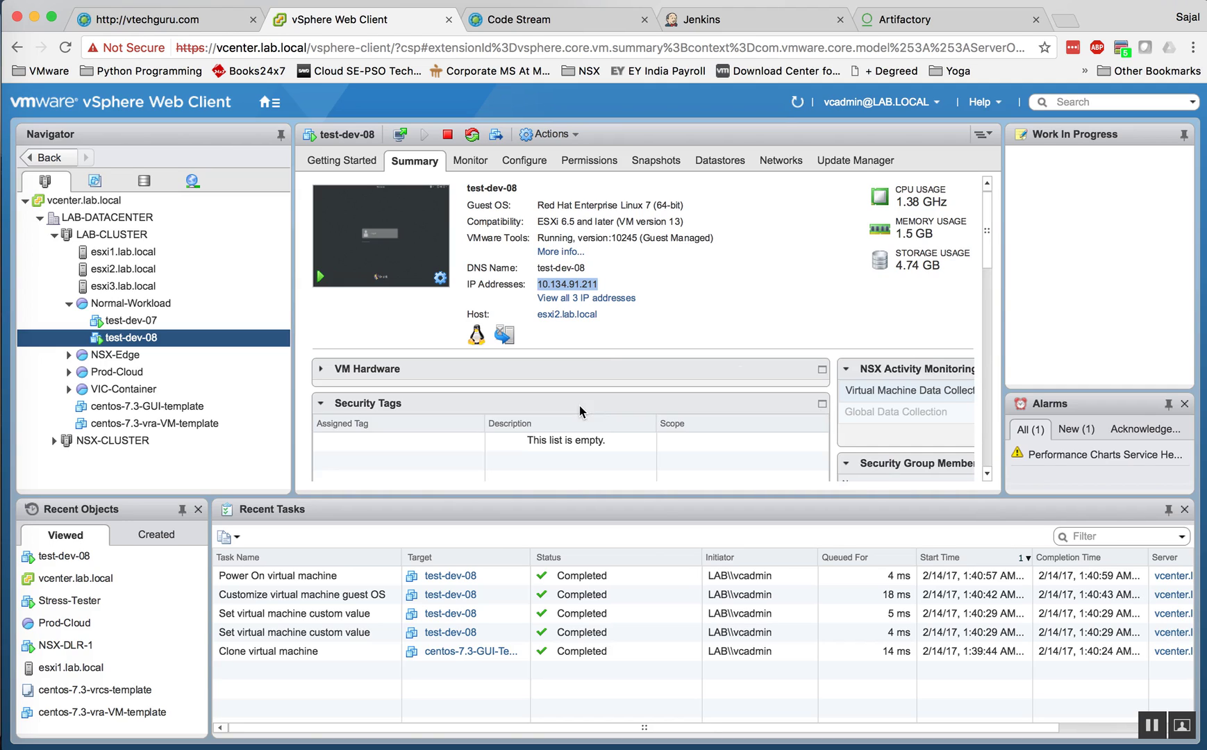
Step: Switch to the vRealize Automation Request #503 Details page
click(184, 15)
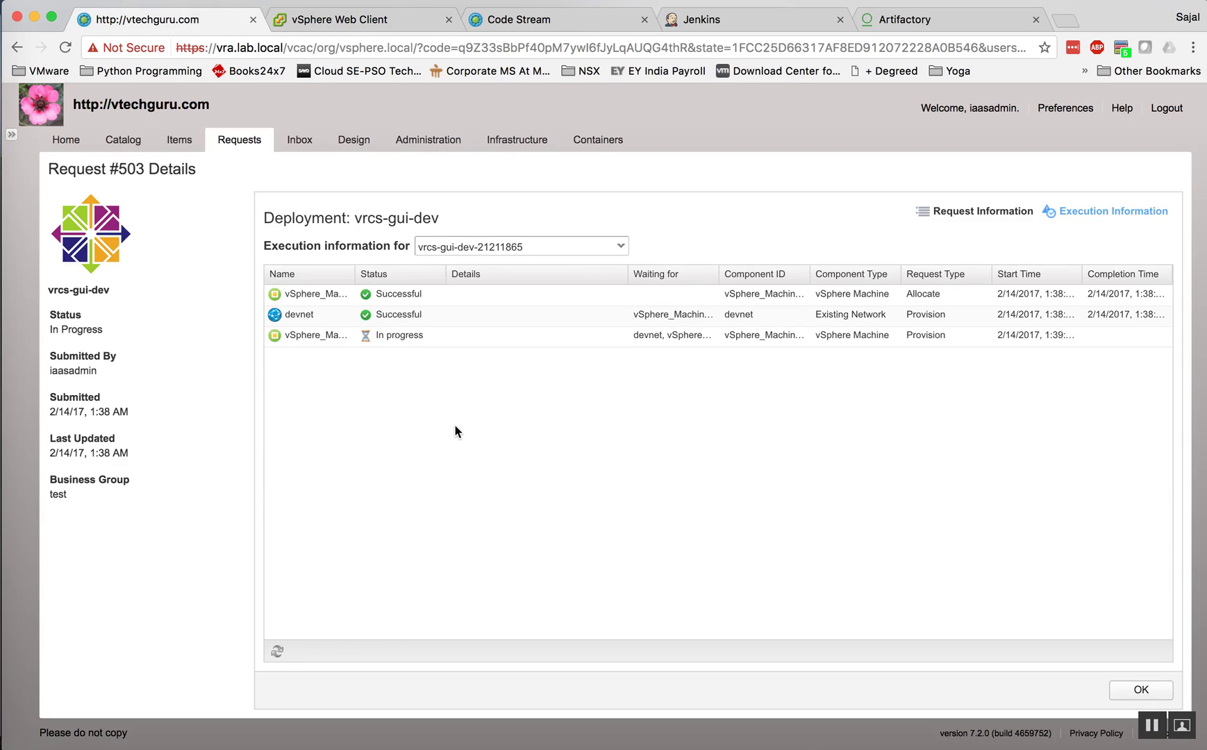
Step: Refresh request #503 and expand the vrcs-gui-dev-2 deployment showing test-dev-08 at 10.134.91.211
click(278, 658)
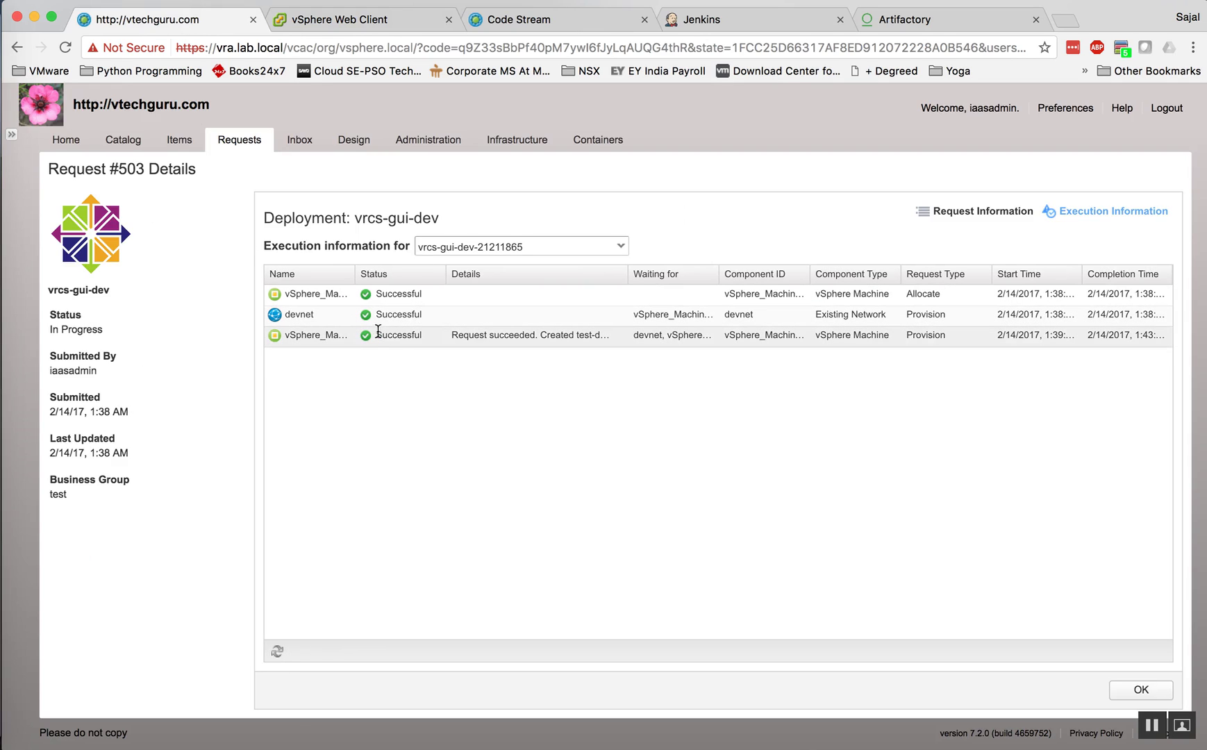
click(179, 141)
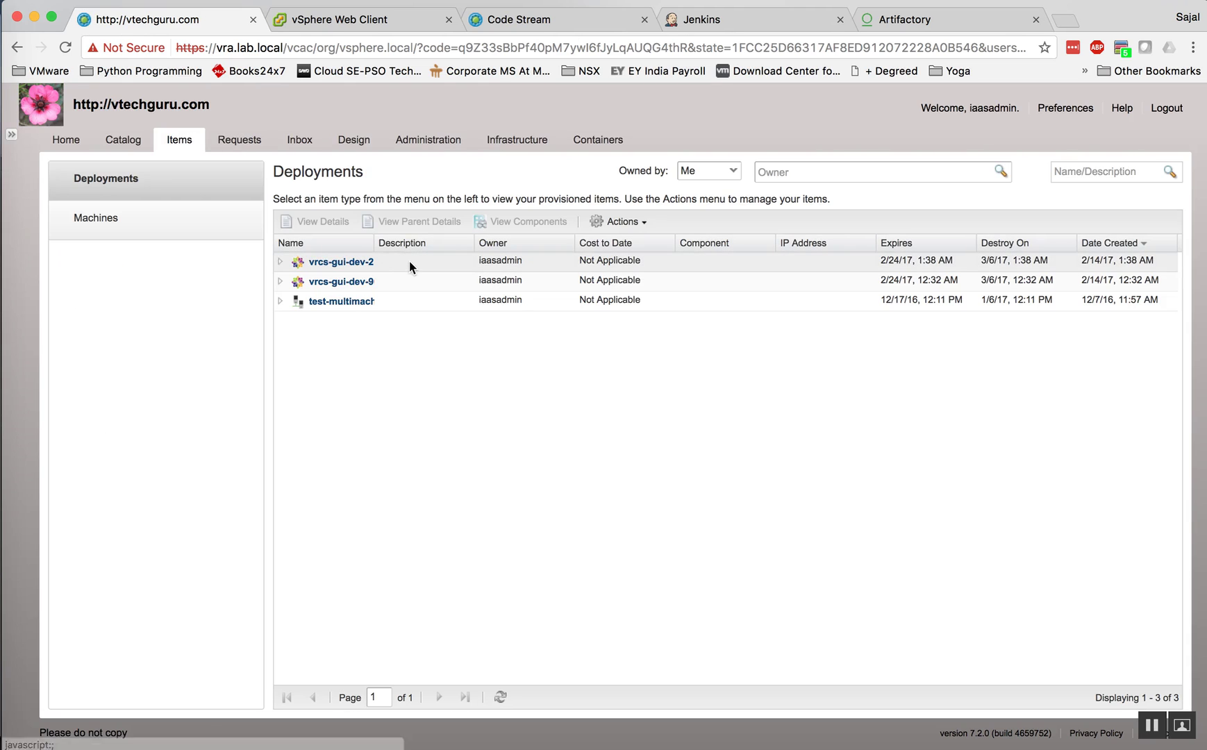
click(409, 261)
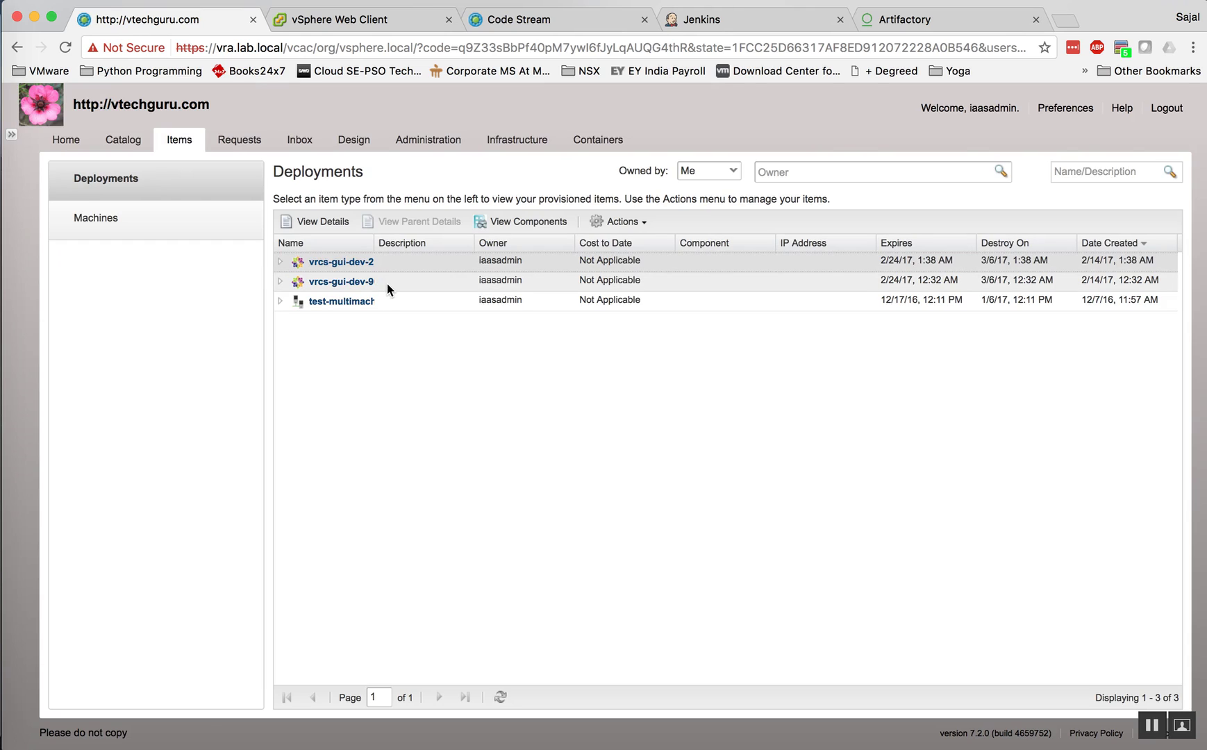
click(281, 262)
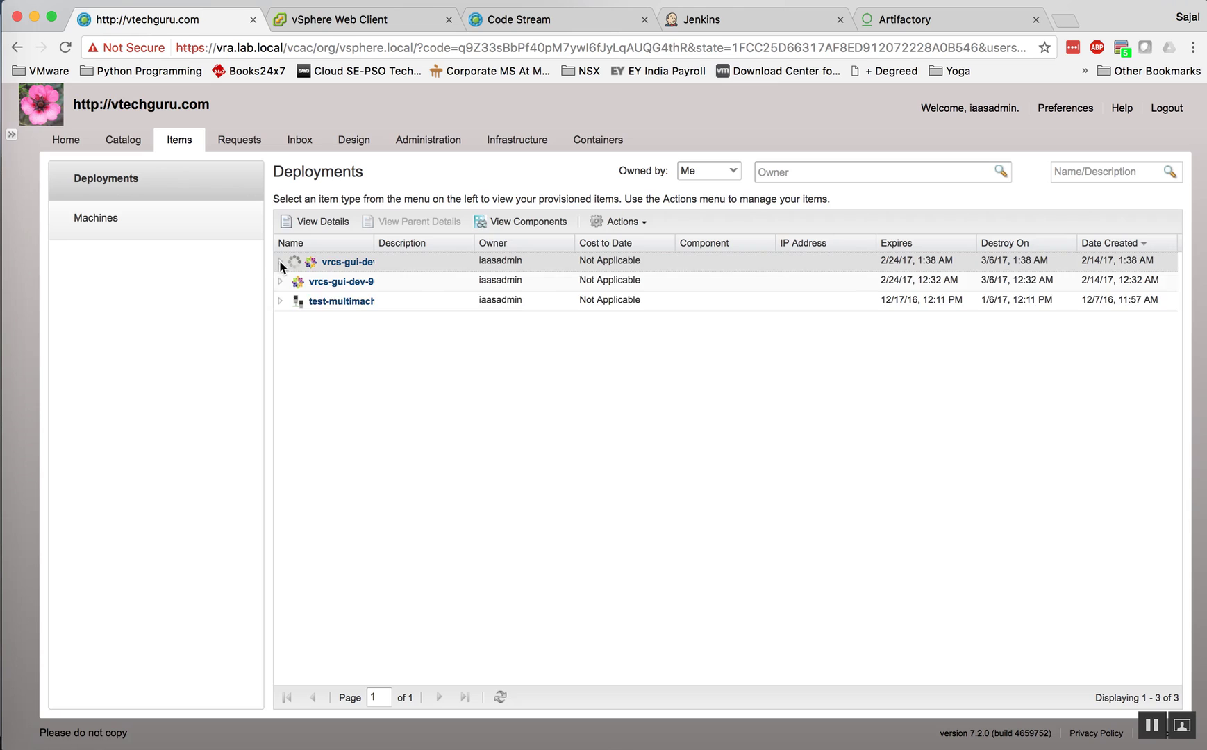
click(378, 23)
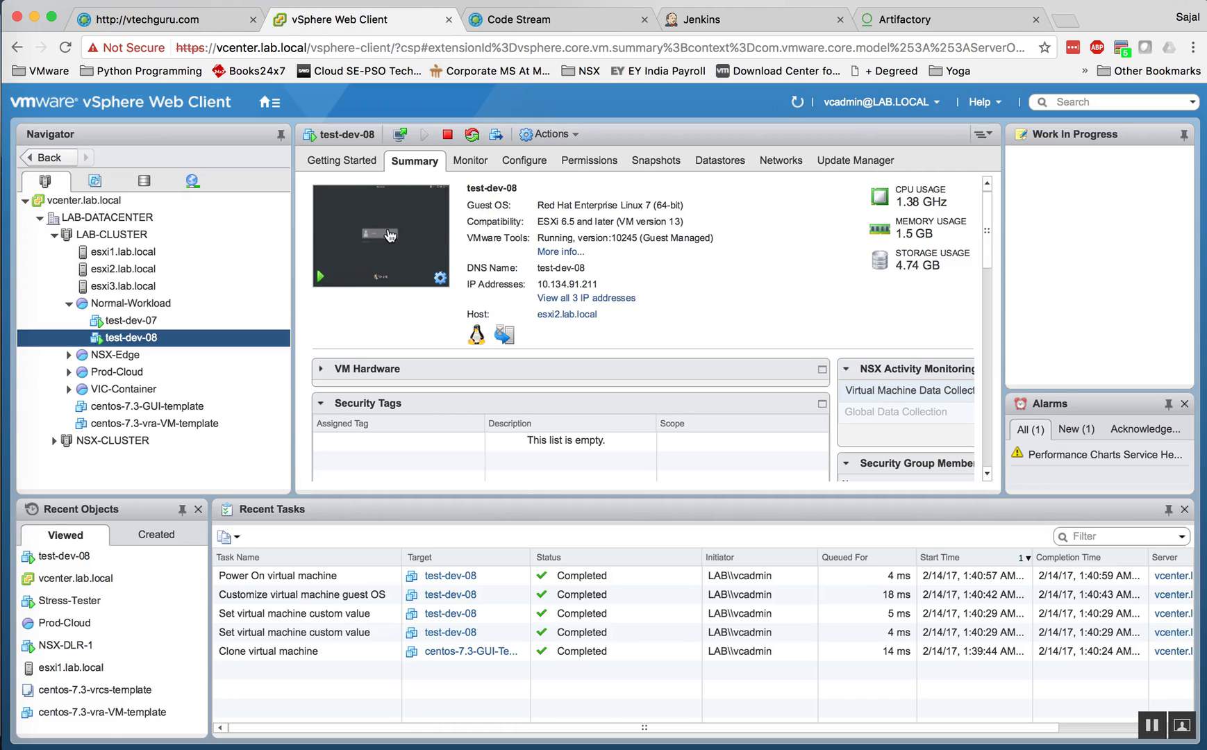
Step: Open test-dev-08's web console and sign in as root through Not listed?
click(388, 232)
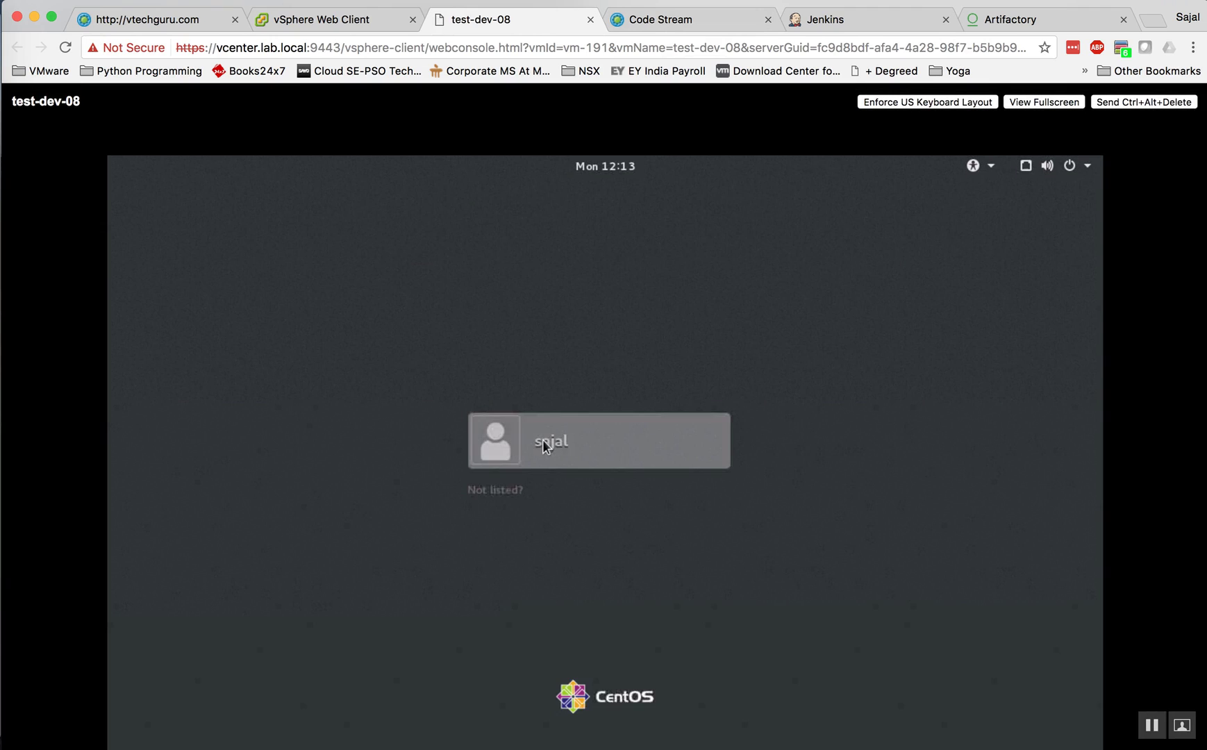
click(550, 458)
click(503, 543)
click(496, 491)
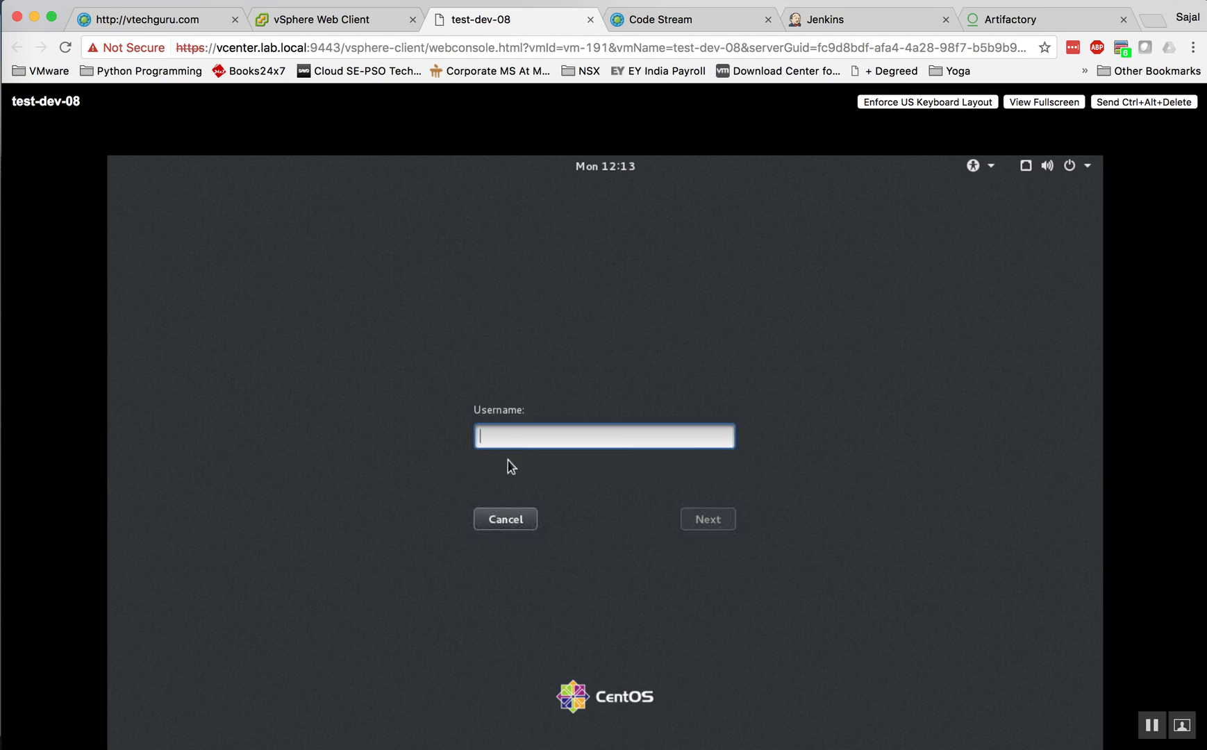
text(root)
key(Return)
text(••)
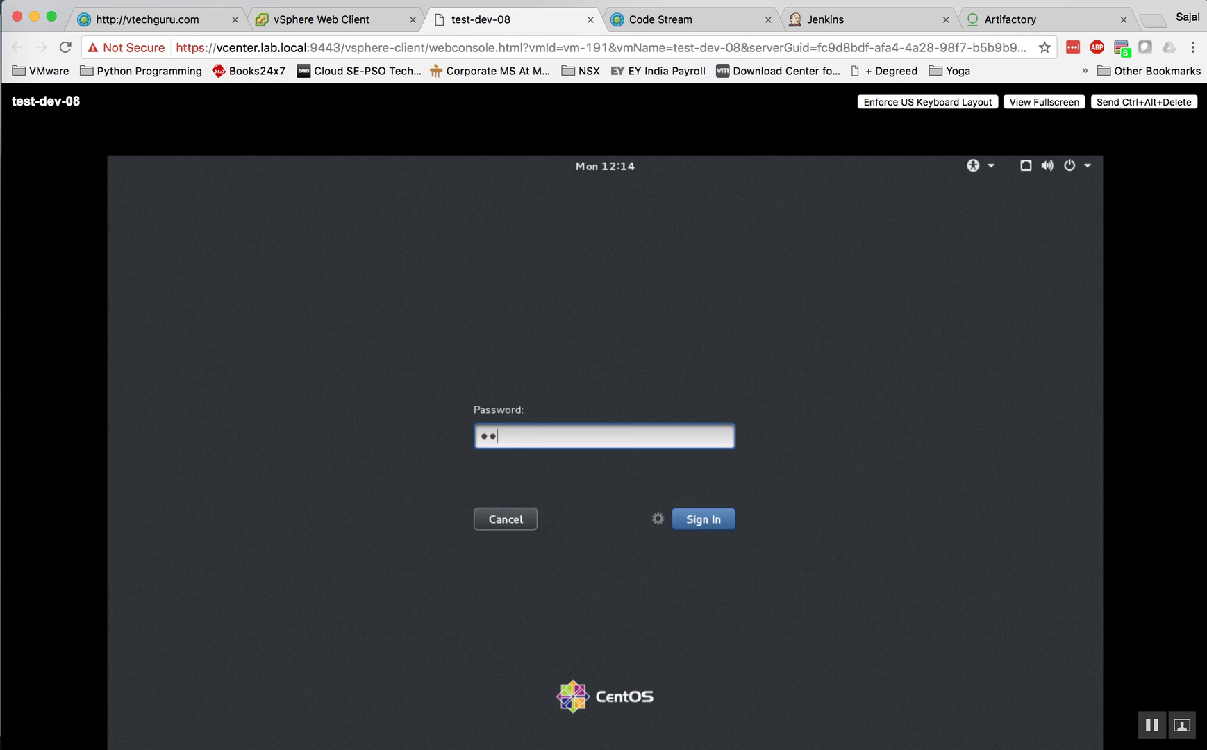
text(••••••)
key(Return)
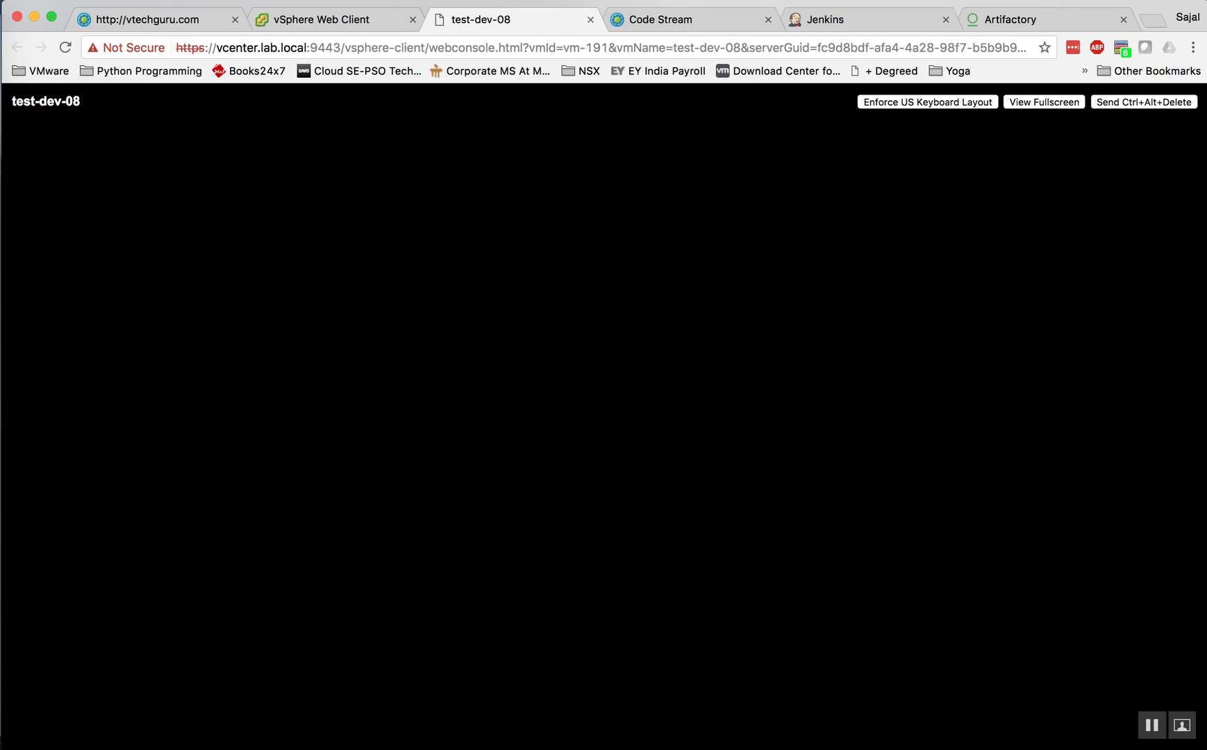
Step: Complete CentOS first-login setup with English (US) keyboard and no online accounts, then close Help
click(682, 21)
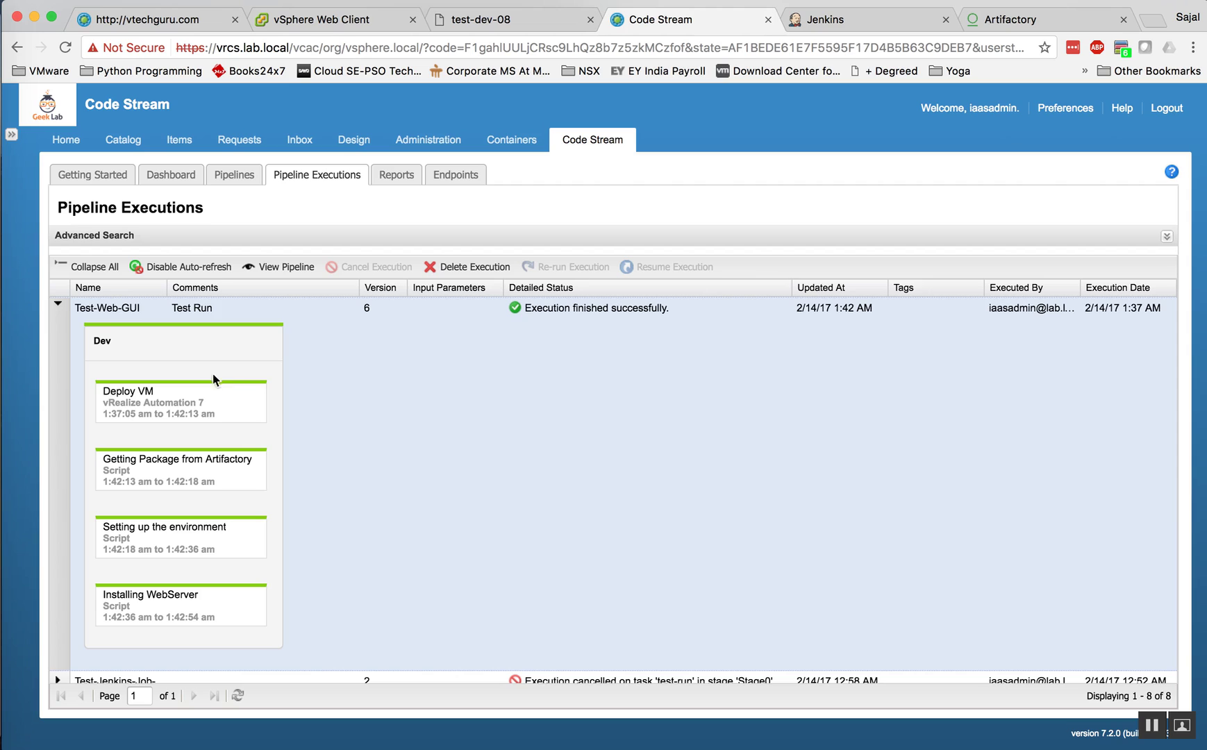
click(490, 19)
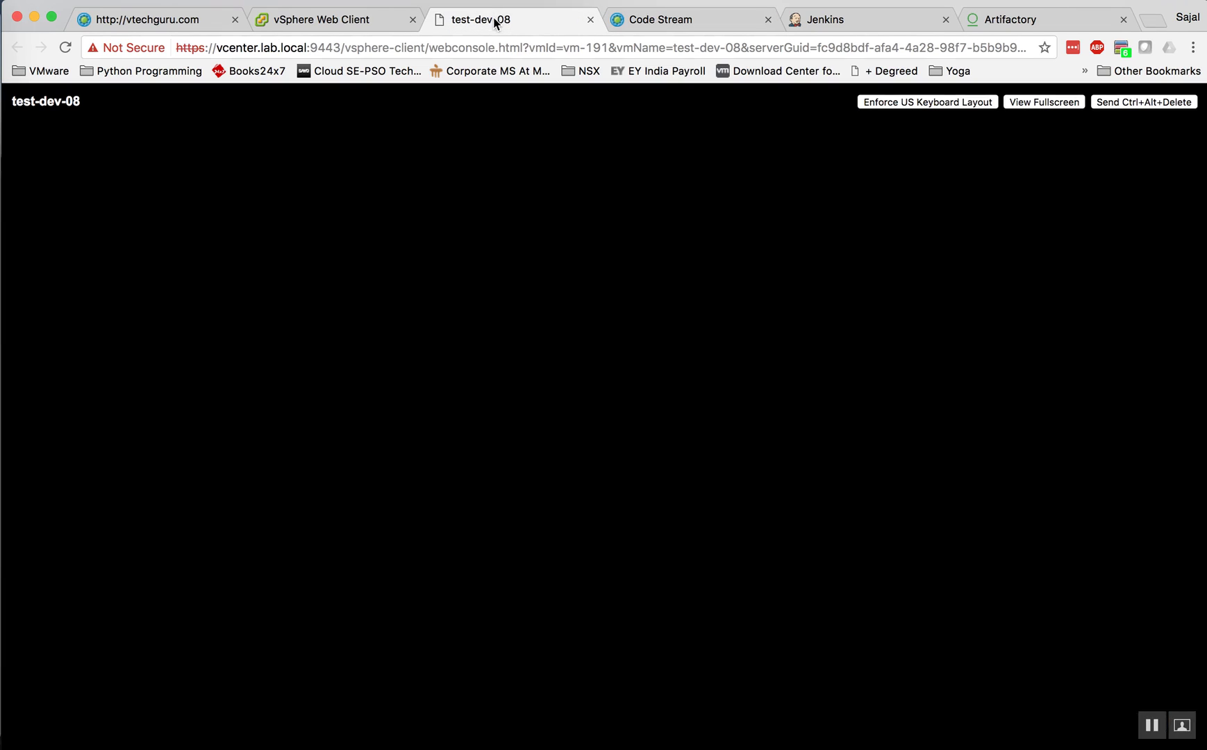
click(1151, 205)
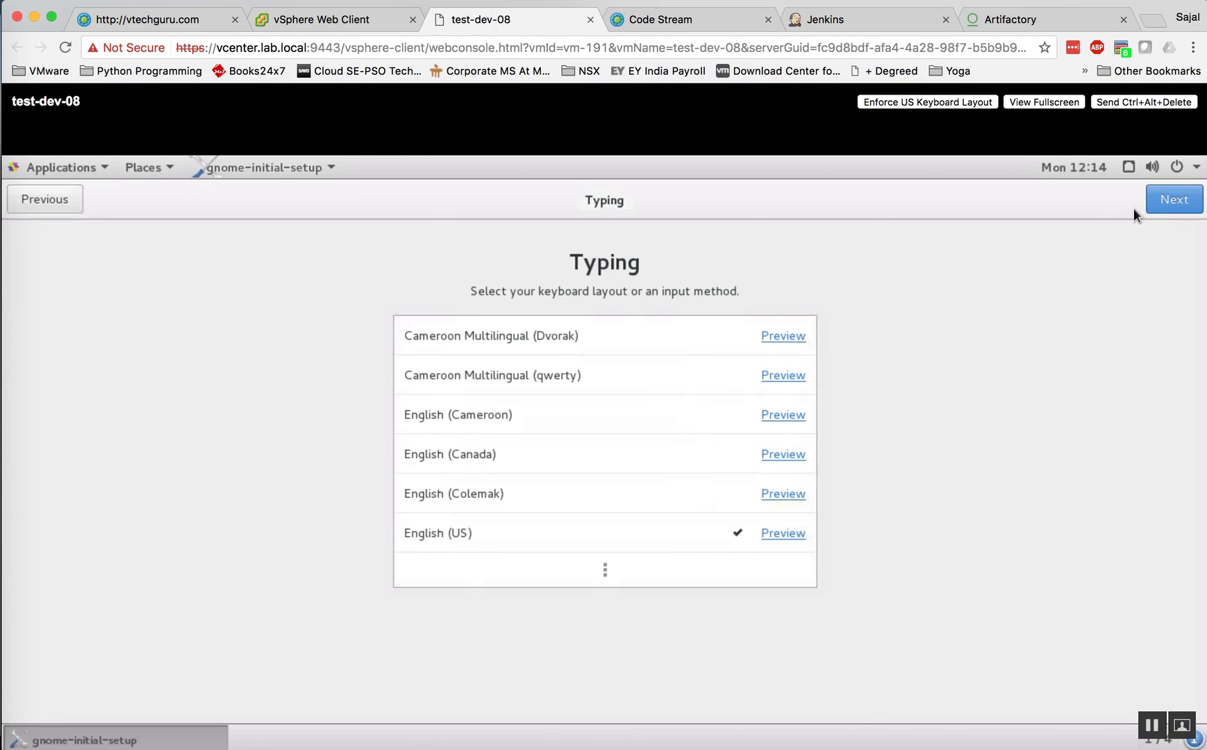
click(1165, 205)
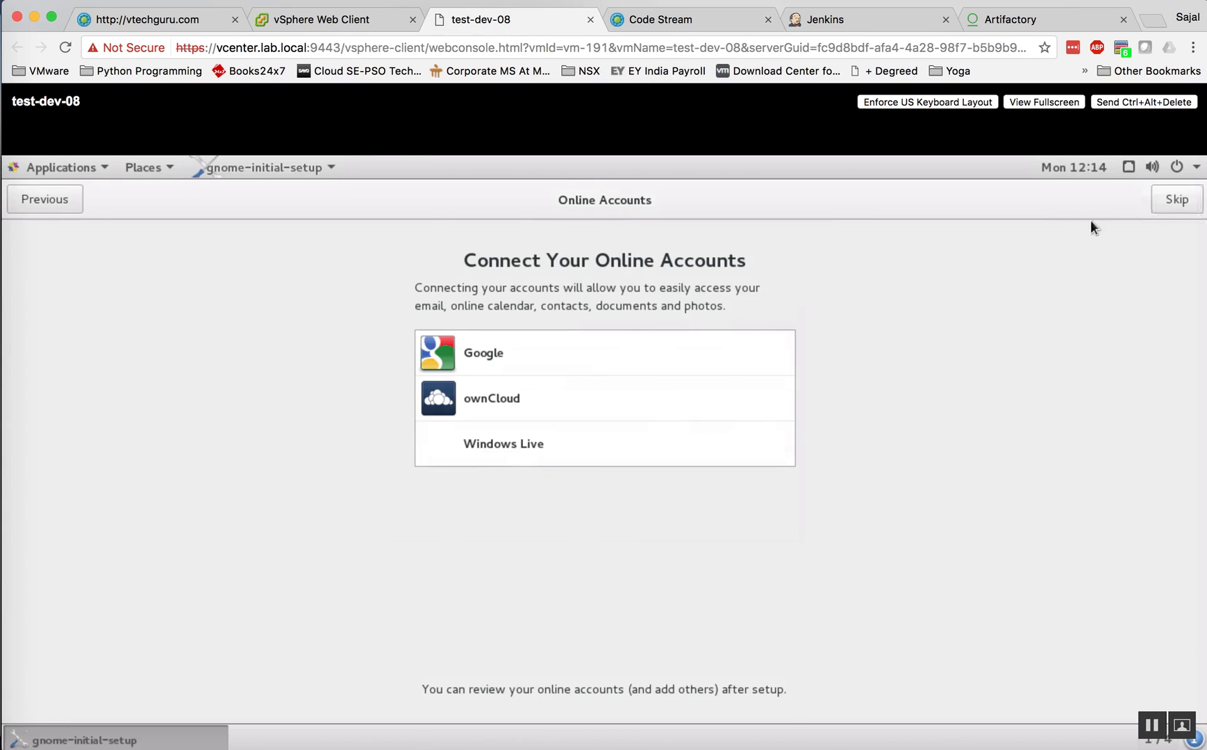
click(1168, 201)
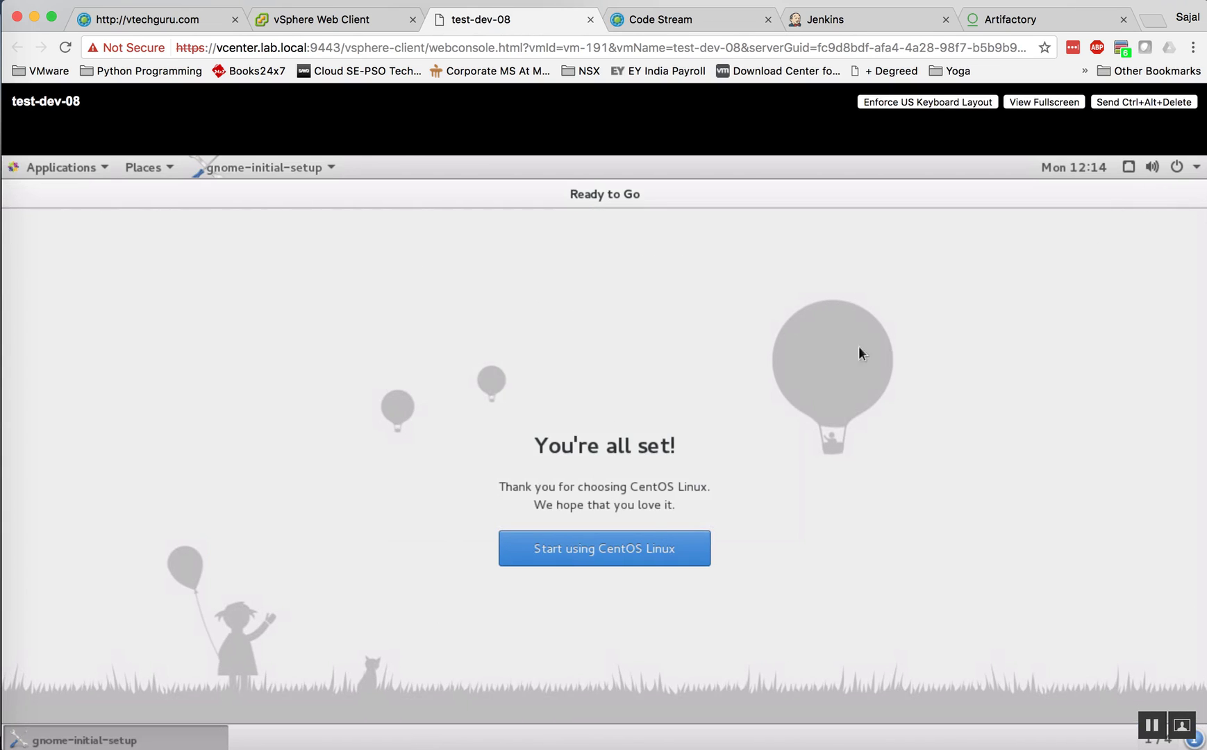
click(610, 545)
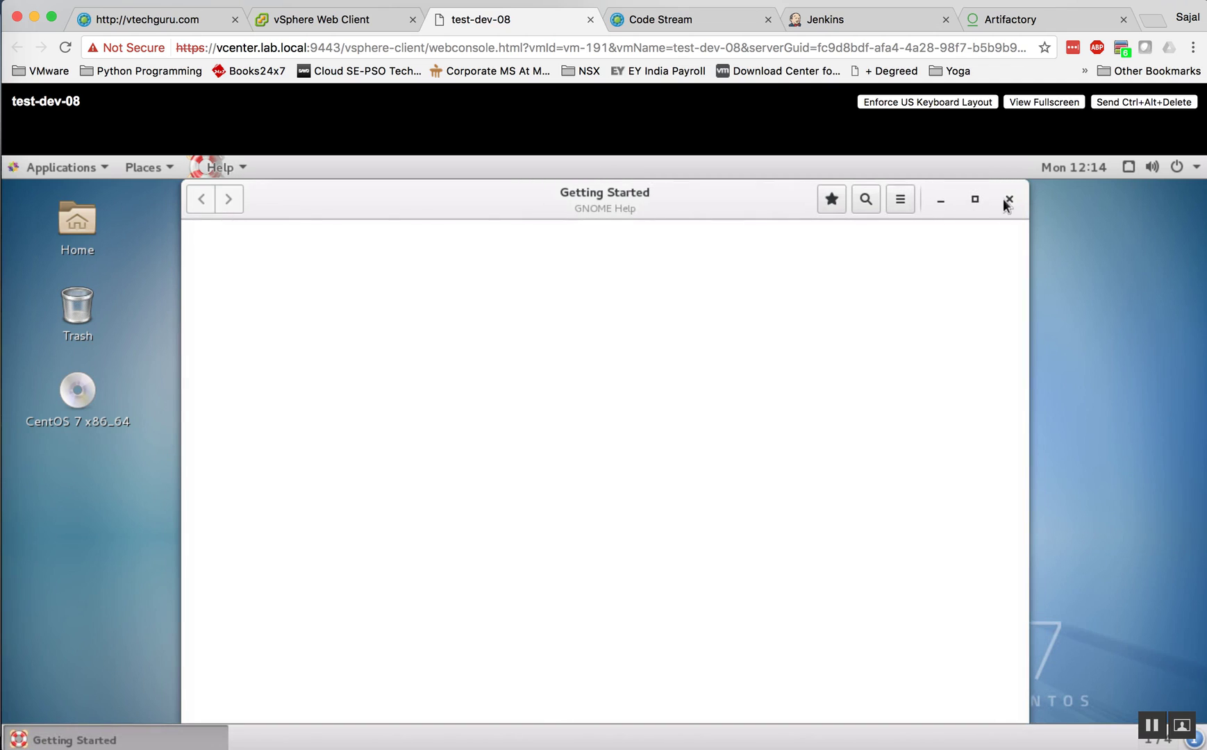
click(1008, 199)
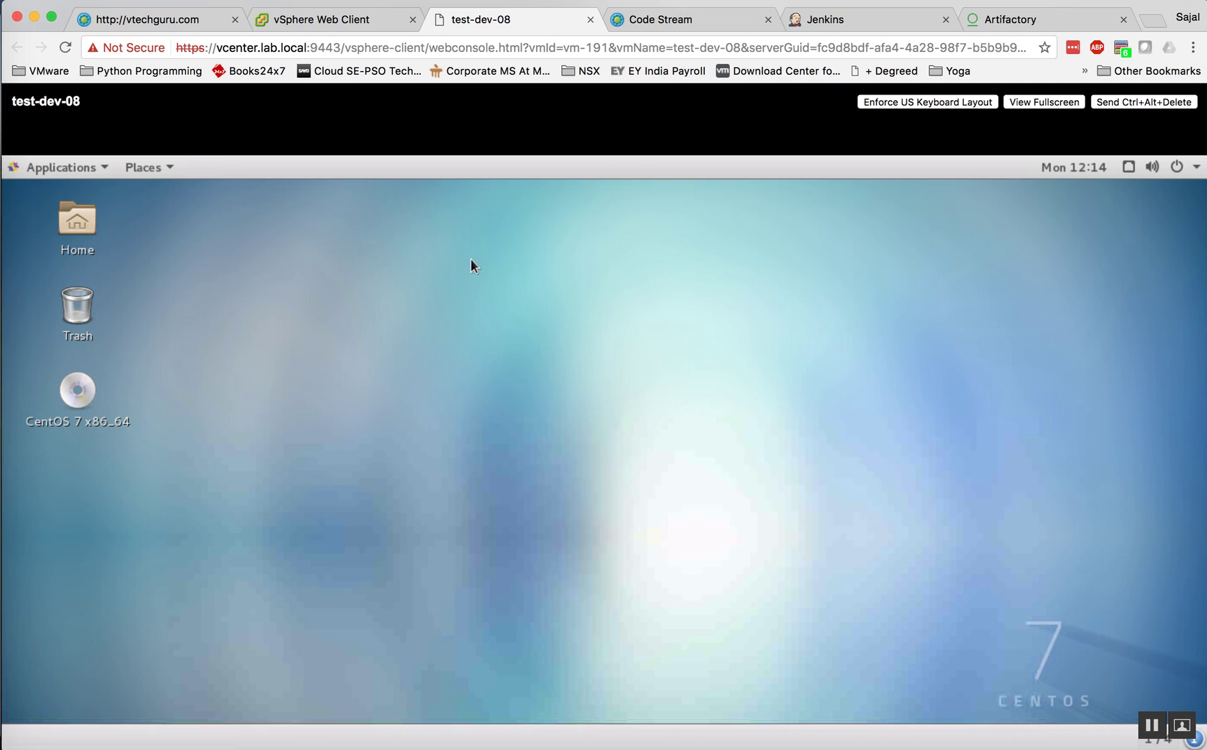
Step: Open a terminal, move into /etc/yum.repos.d and list its files
right_click(516, 323)
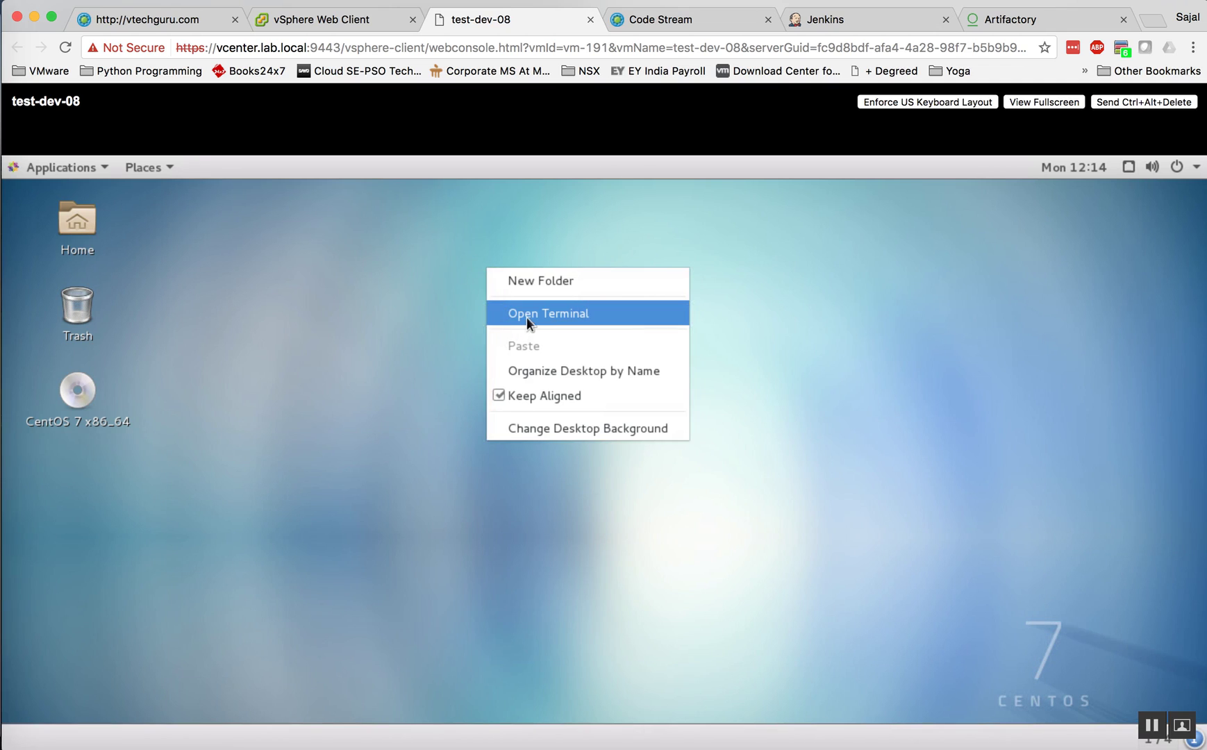
click(518, 320)
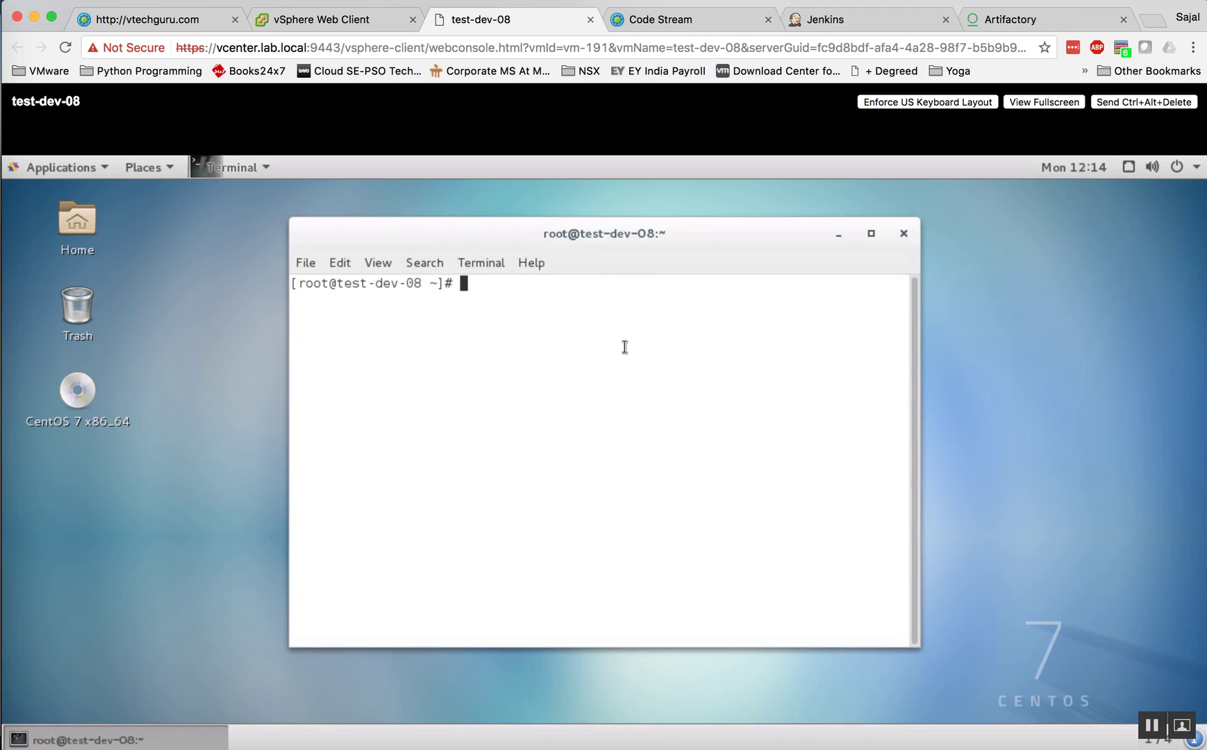
text(cd /etc/yum.re)
key(Tab)
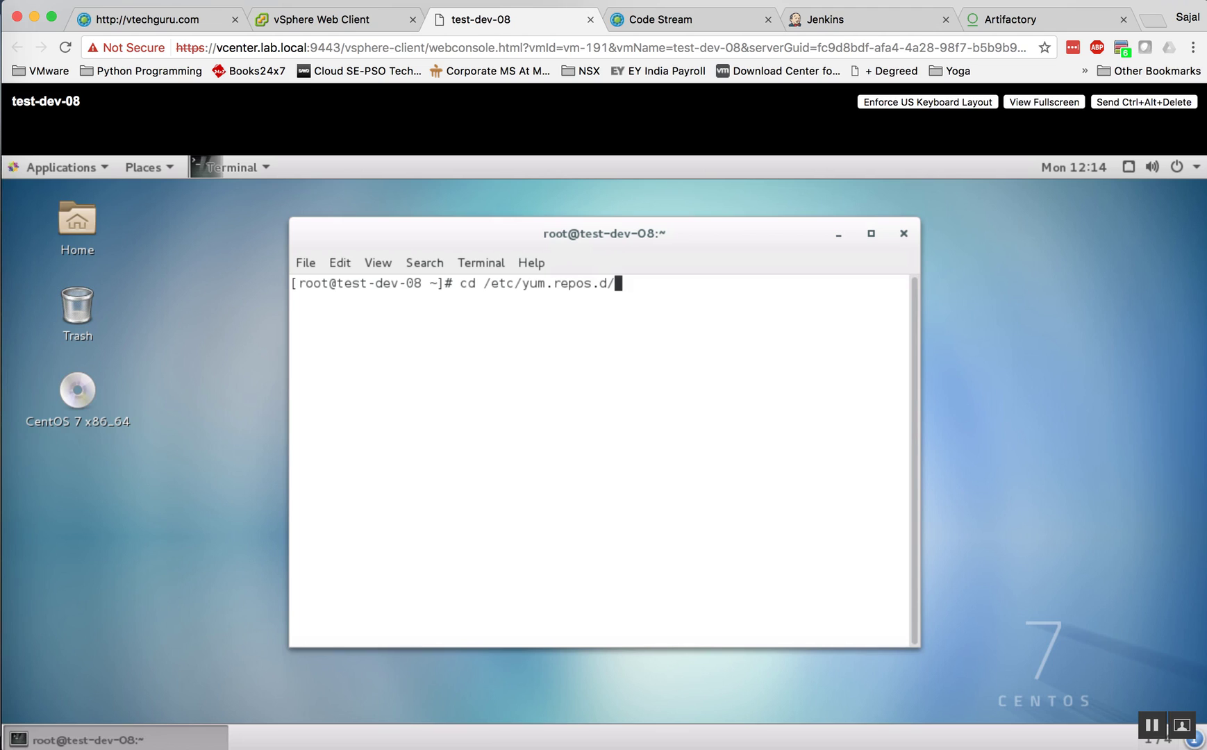
key(Return)
text(llll)
key(Return)
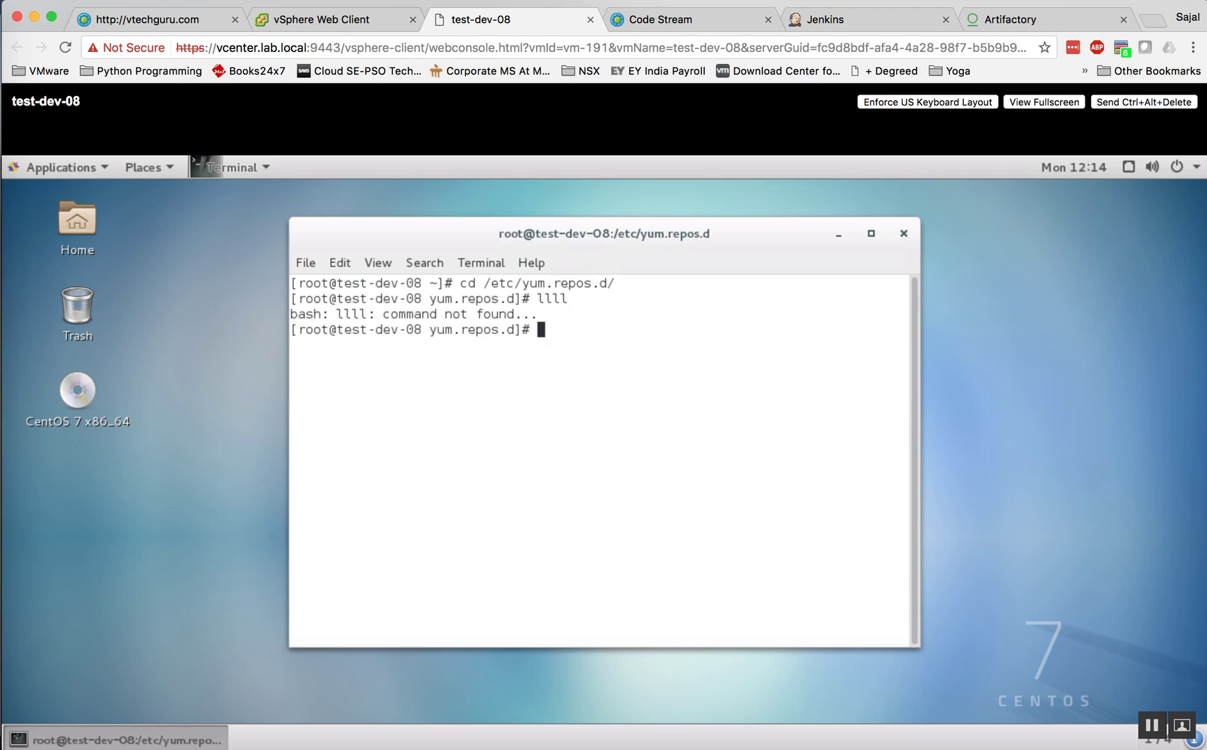
text(ll)
key(Return)
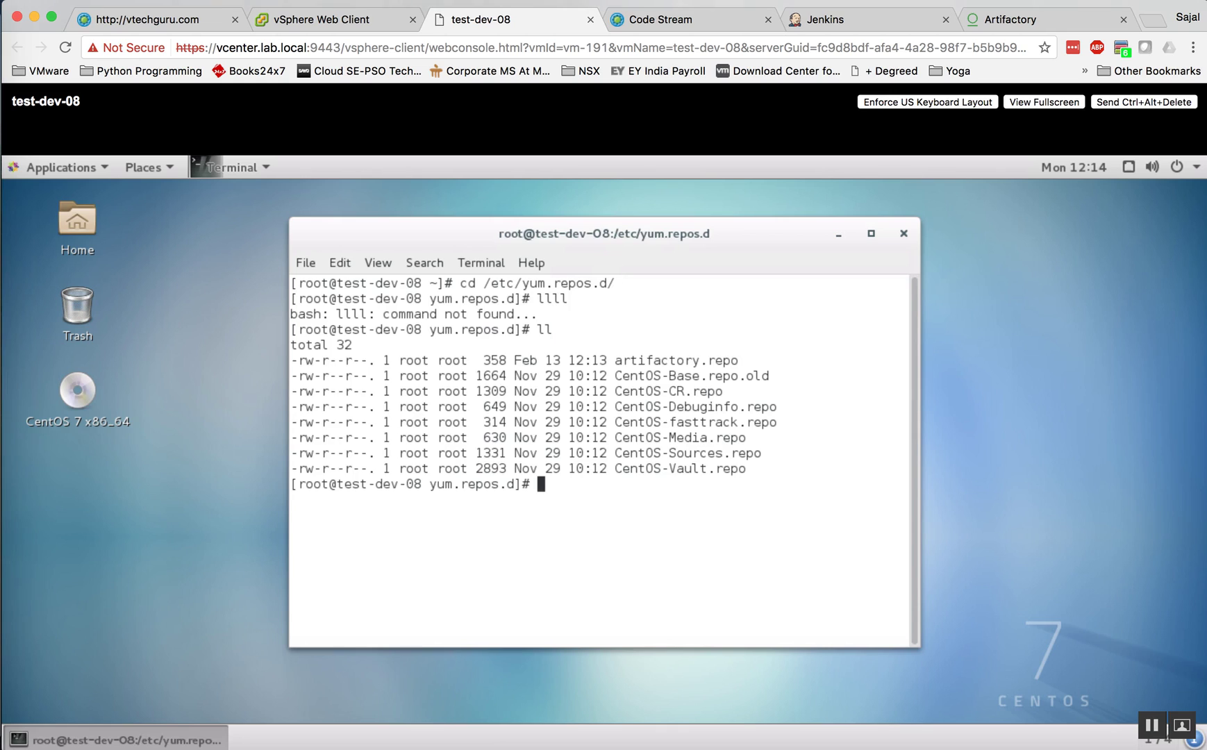
Step: Print the contents of artifactory.repo with cat, correcting the mistyped file name
drag(615, 360, 739, 360)
text(cat arti)
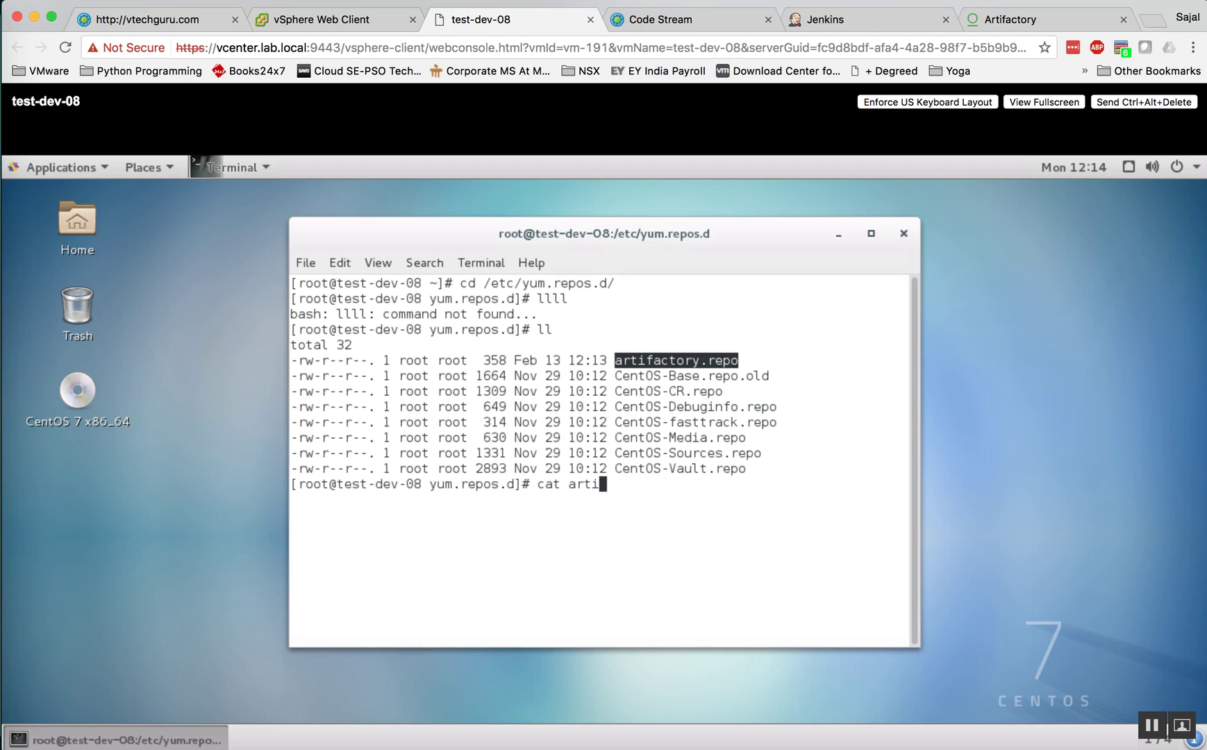
text(factory.)
drag(592, 486, 646, 487)
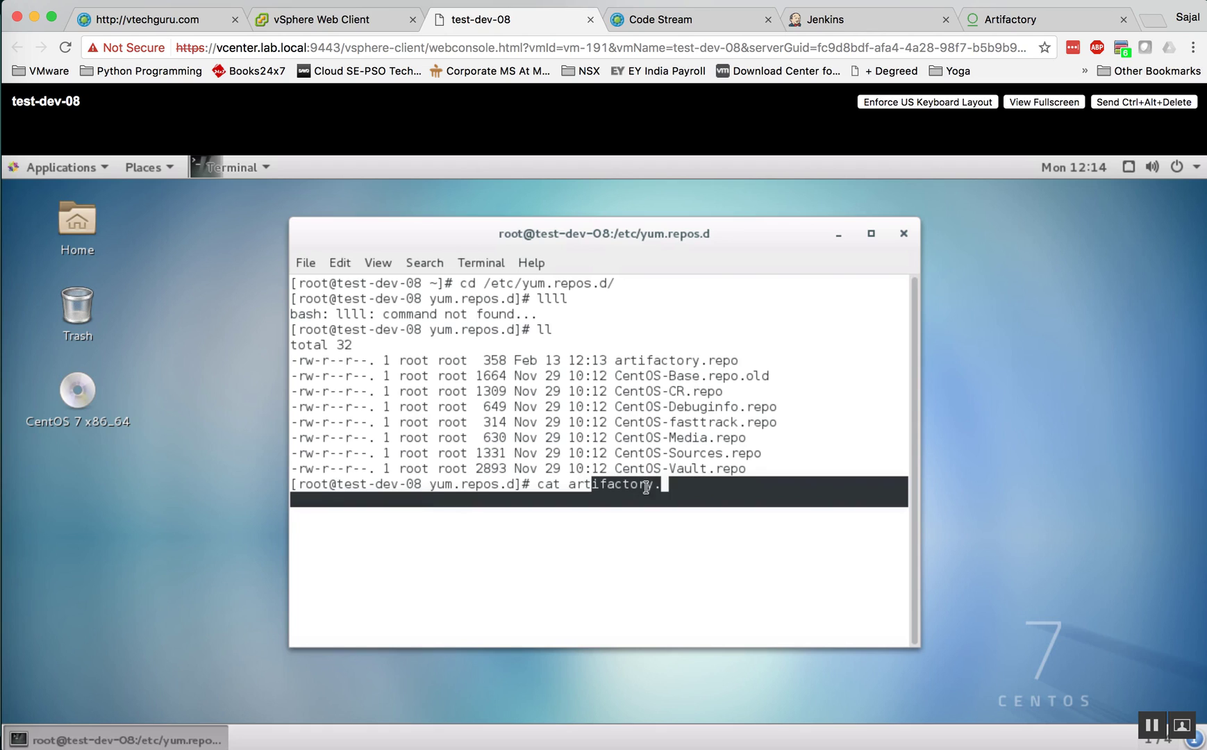
click(689, 492)
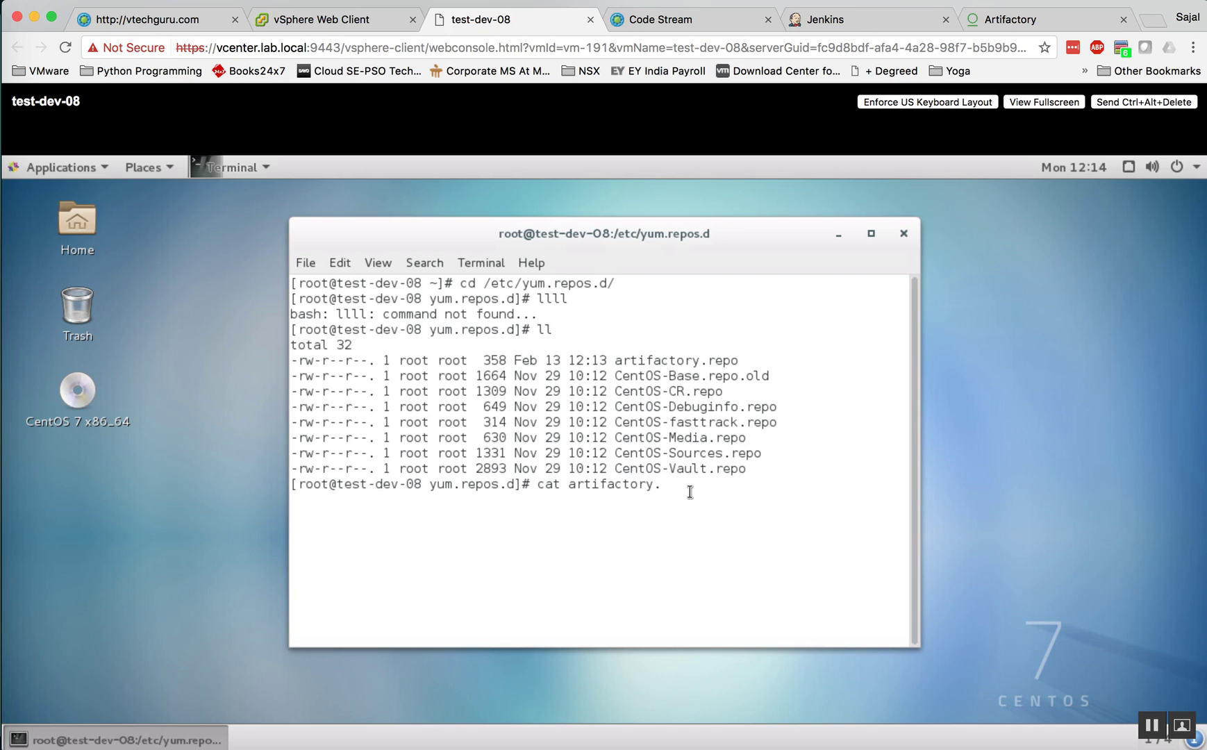
text(epo)
key(Return)
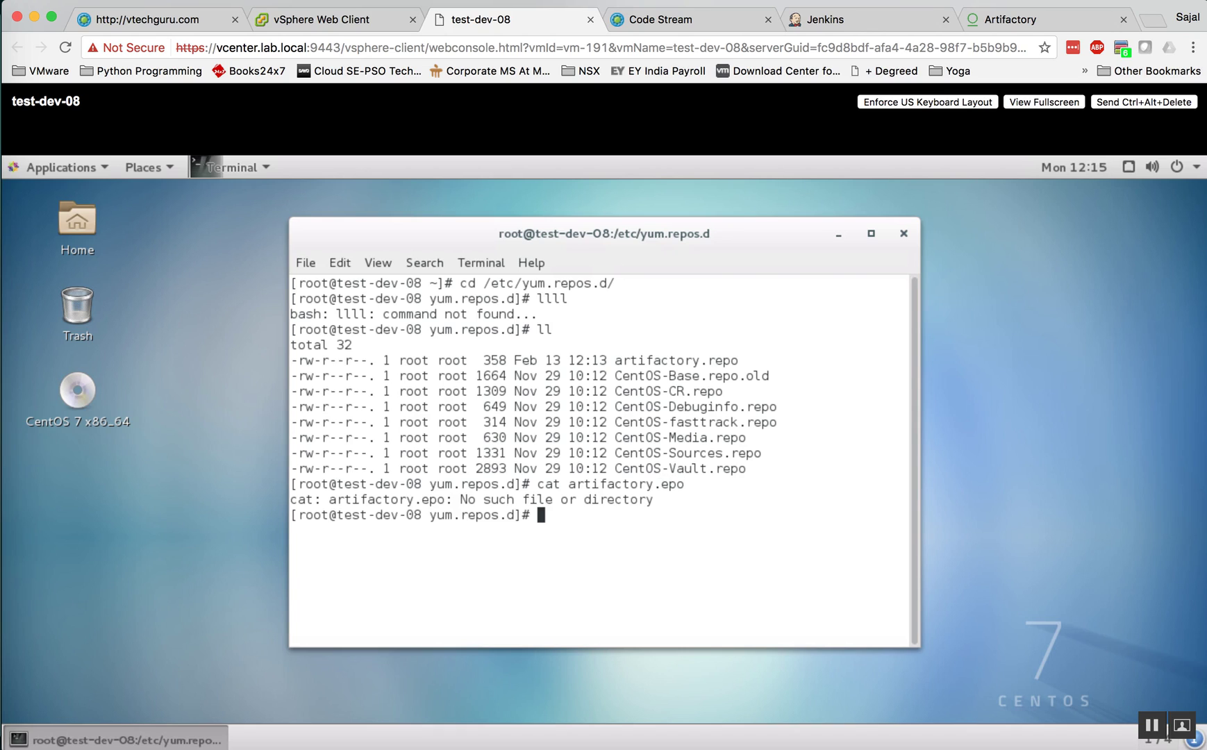
key(Up)
key(BackSpace)
key(BackSpace)
key(BackSpace)
text(repo)
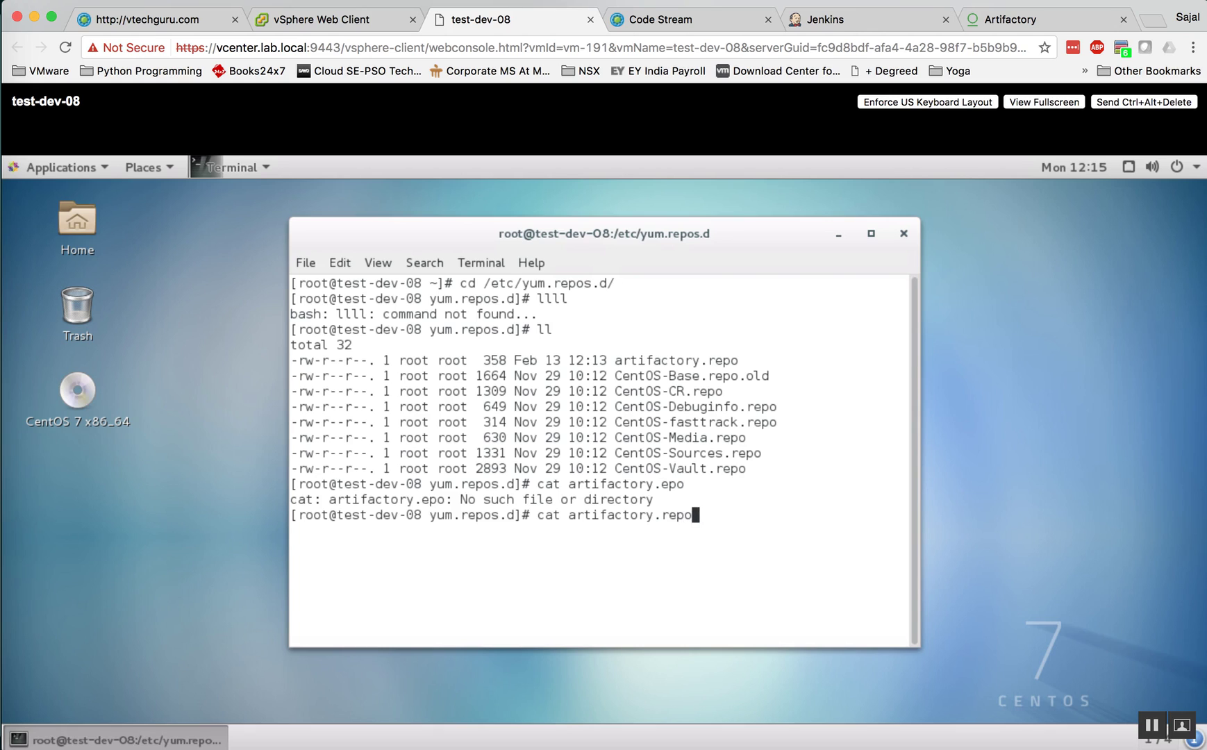
key(Return)
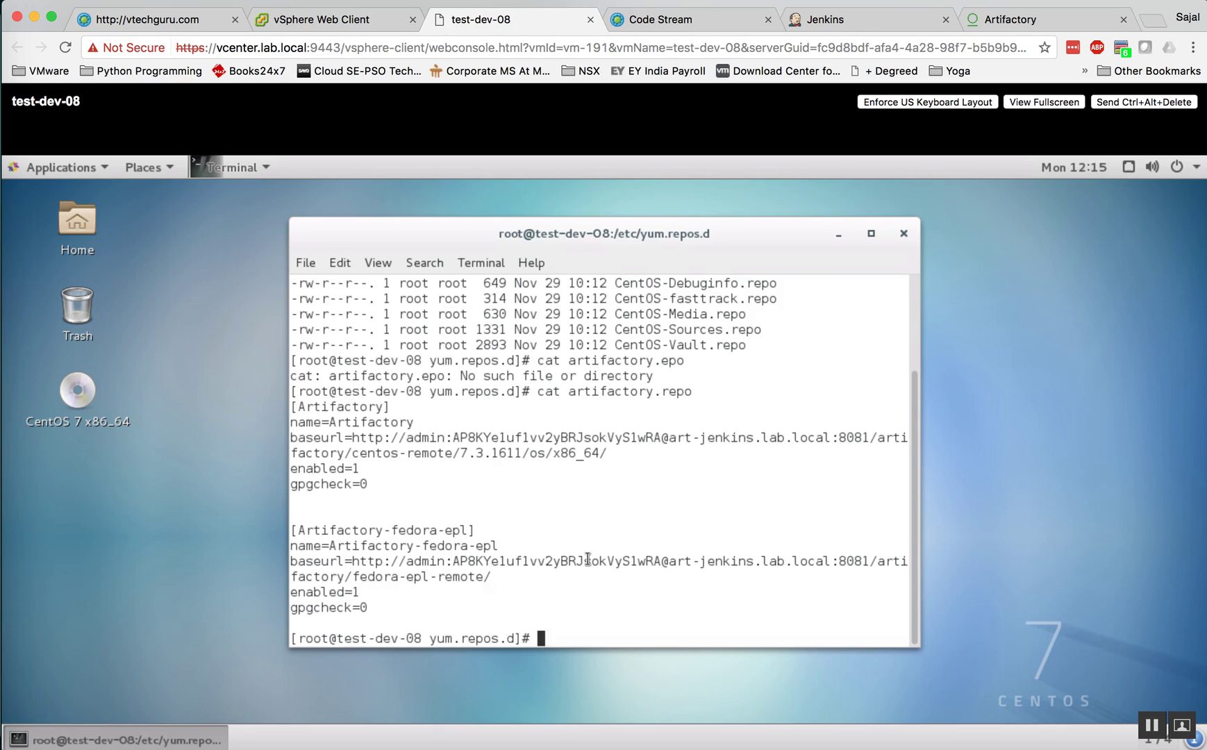
Step: Clear the terminal and return to root's home directory with cd
text(clear)
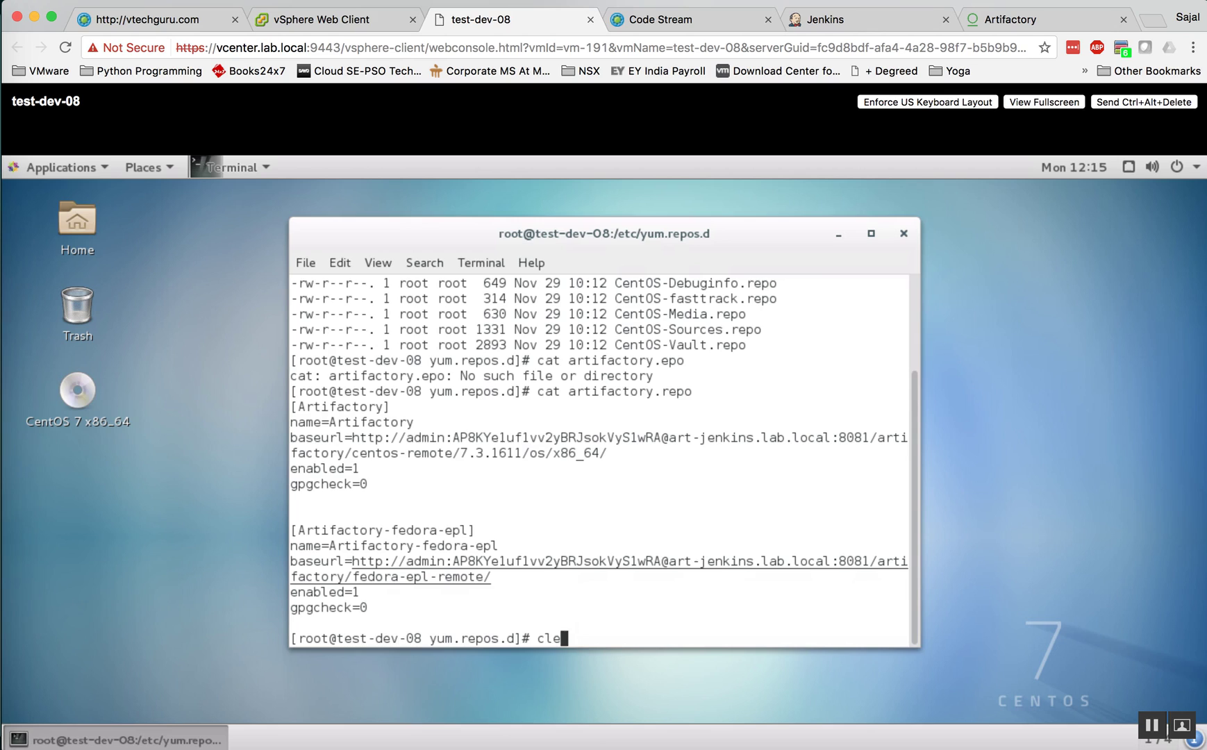
key(Return)
text(cd)
key(Return)
Step: List root's home directory, highlighting the projects through webinstall.sh and envconfig.sh entries
text(ll)
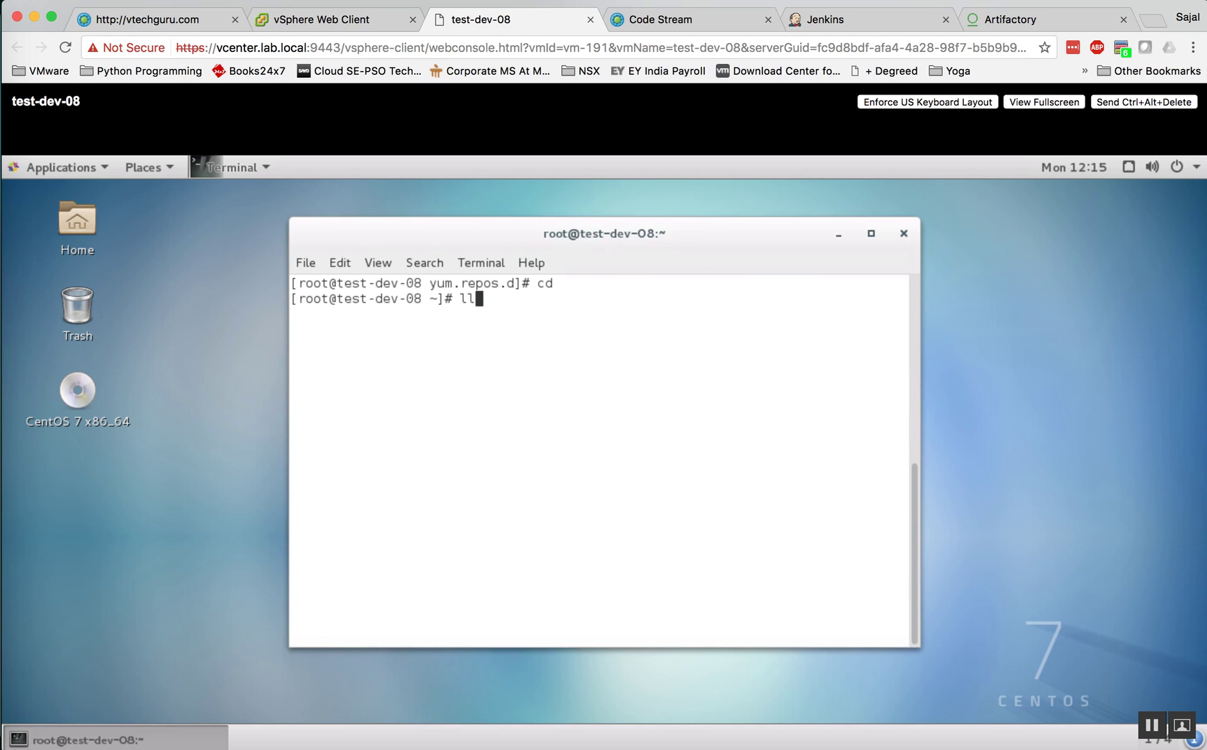
key(Return)
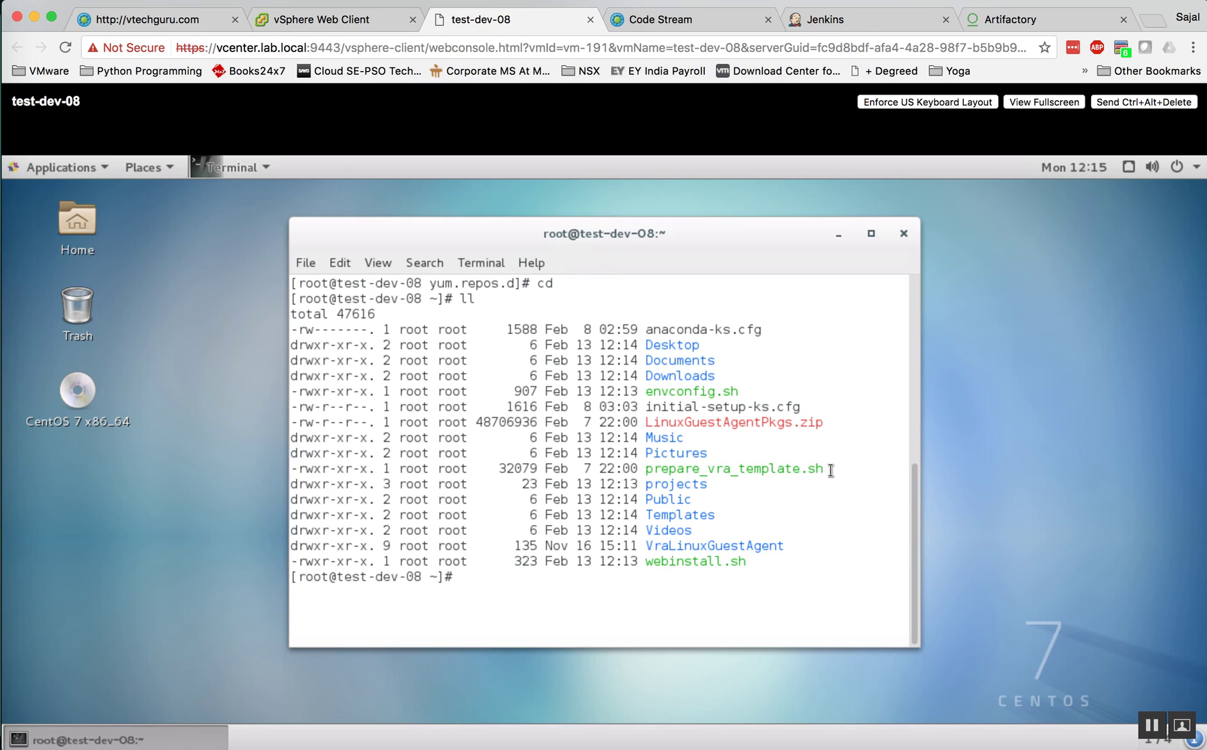
drag(763, 562, 677, 484)
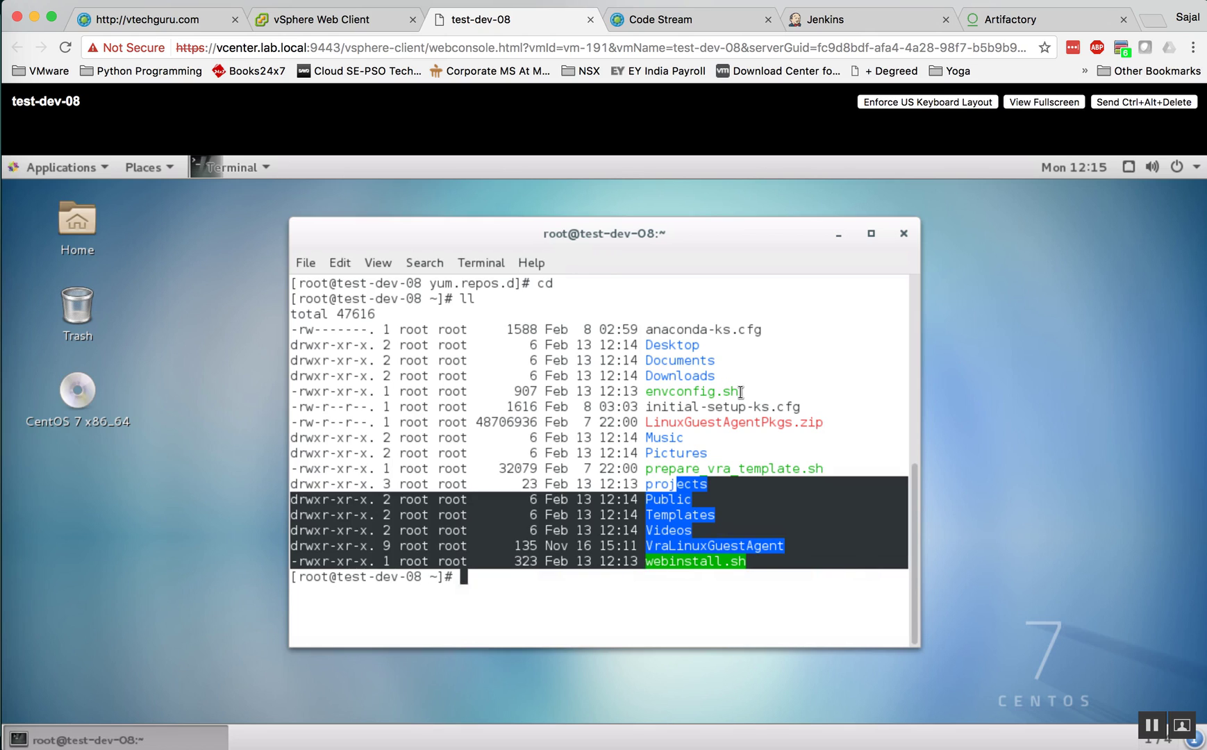
drag(740, 393, 647, 394)
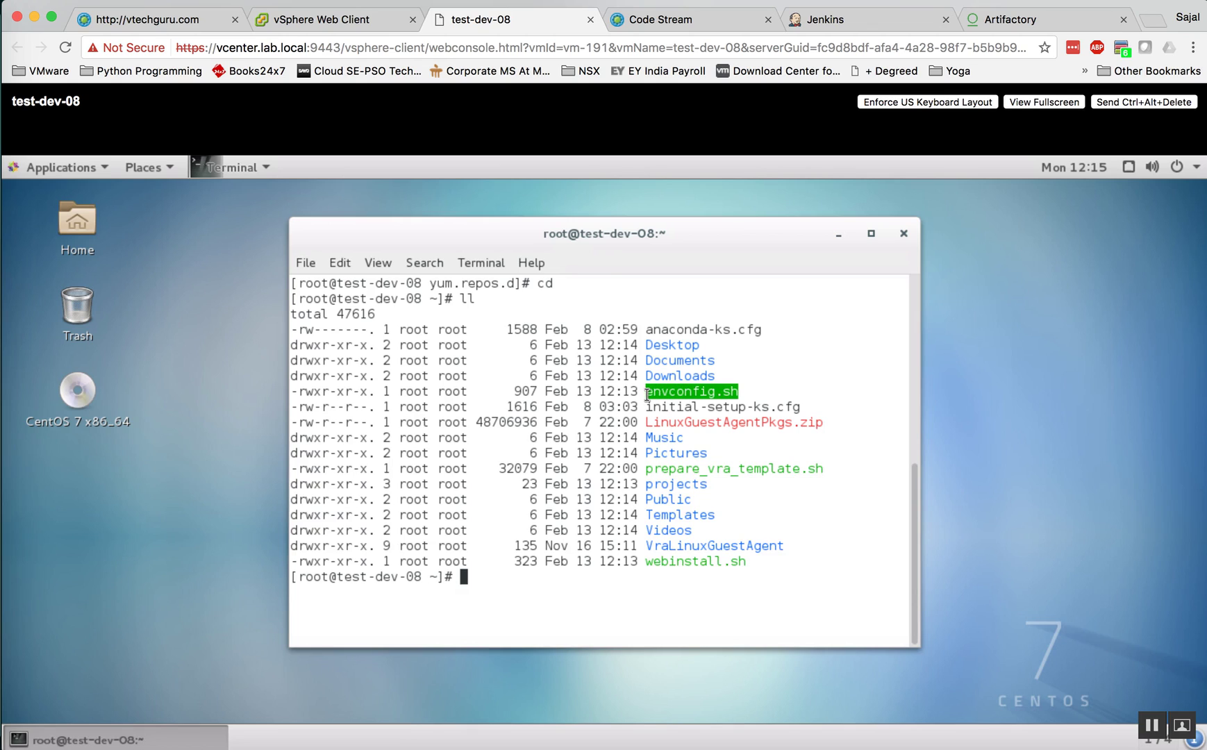
click(512, 589)
Step: Move into projects/gothonweb, clear and list it, then run pip to show its help
text(cd pro)
key(Tab)
key(Tab)
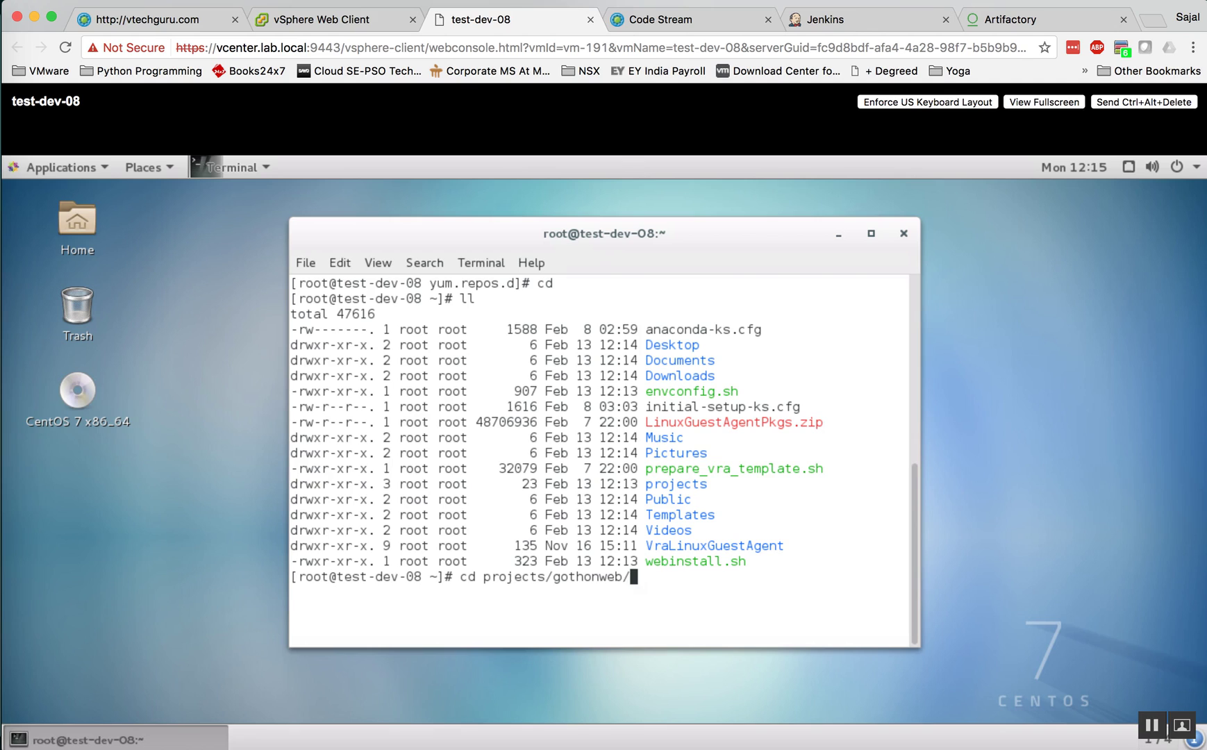
key(Tab)
key(Tab)
key(Tab)
key(Tab)
key(Tab)
key(Tab)
key(Tab)
key(Tab)
key(Tab)
key(Tab)
key(Tab)
key(Tab)
key(Return)
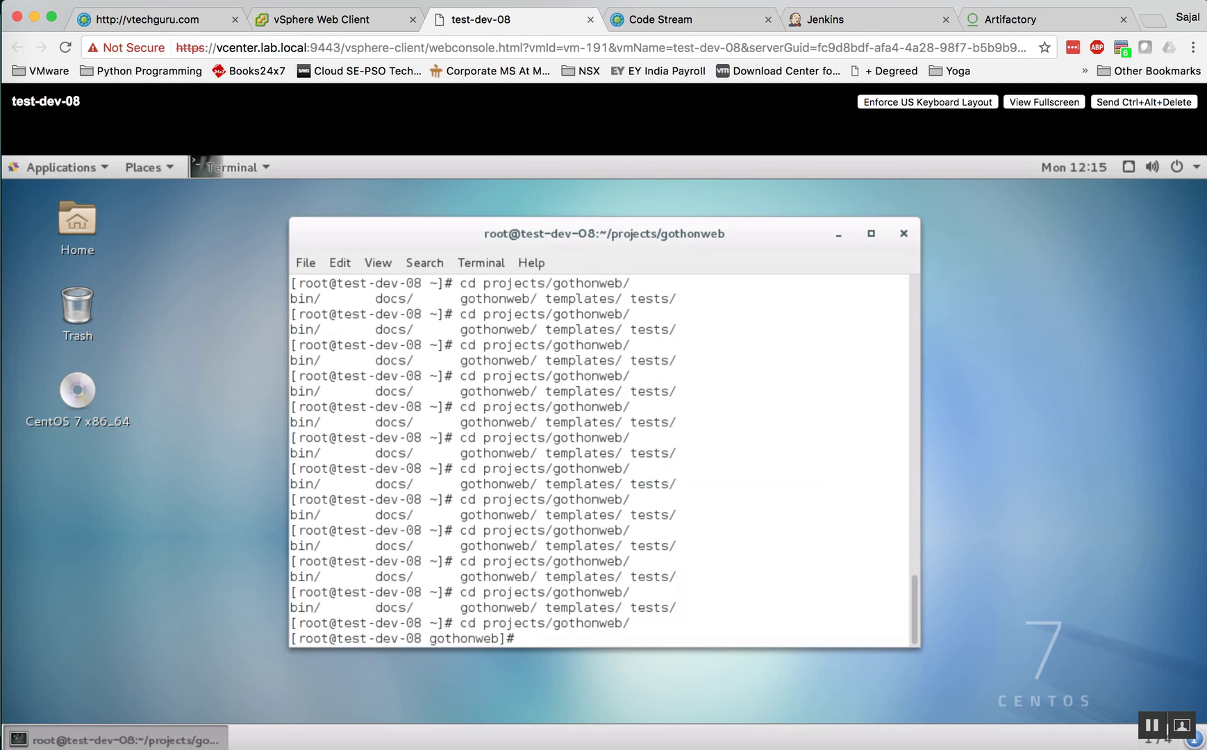
text(clear)
key(Return)
text(ll)
key(Return)
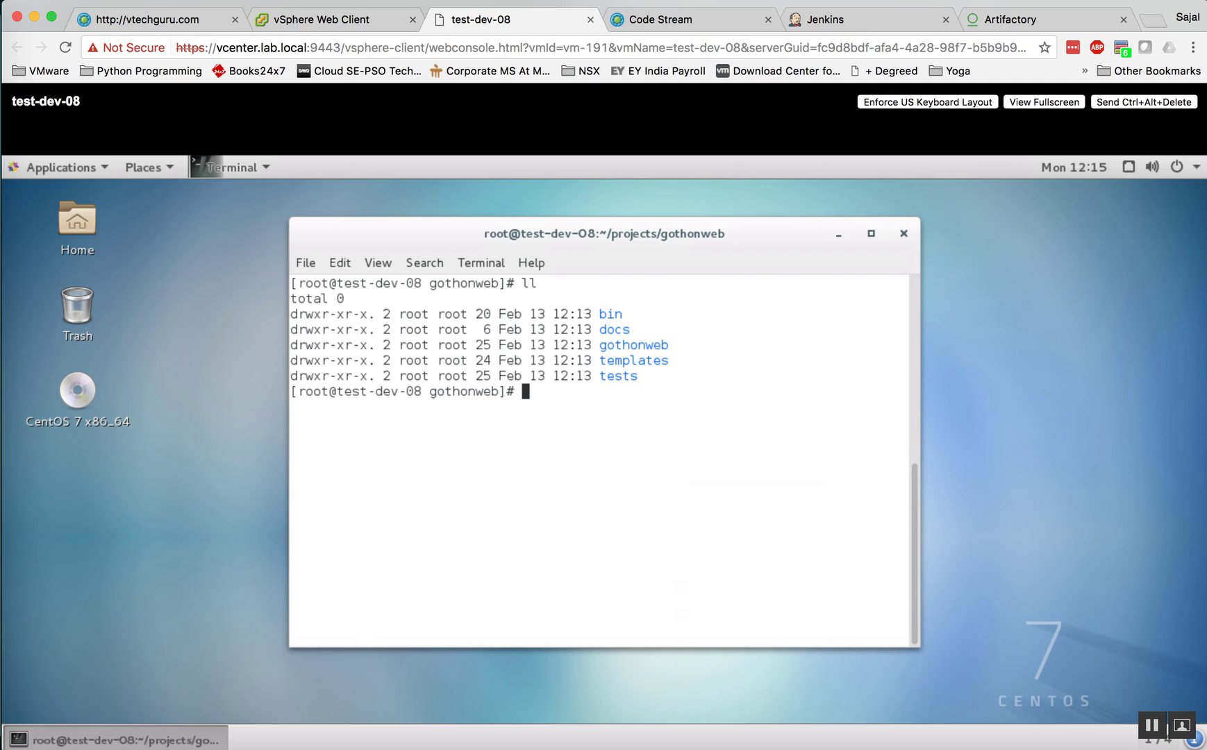
text(pip)
key(Return)
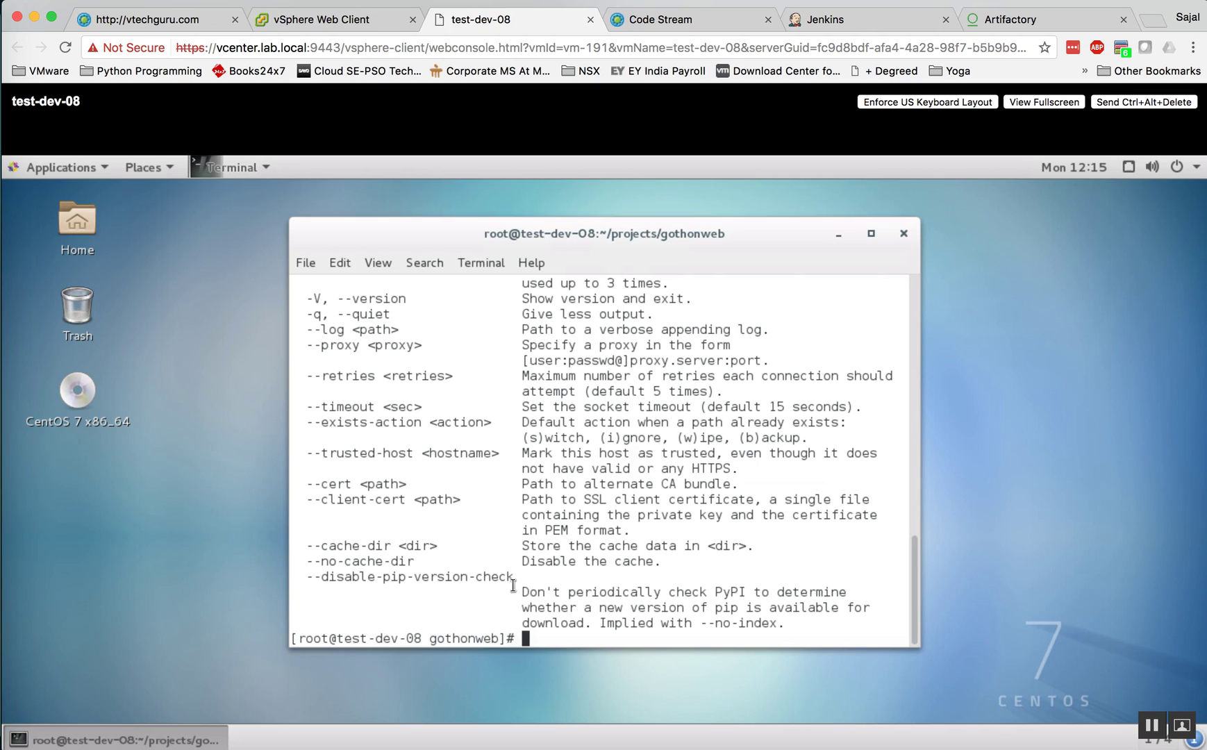
Step: Disable auto-refresh on Code Stream's executions list and collapse the Test-Web-GUI execution details
click(682, 20)
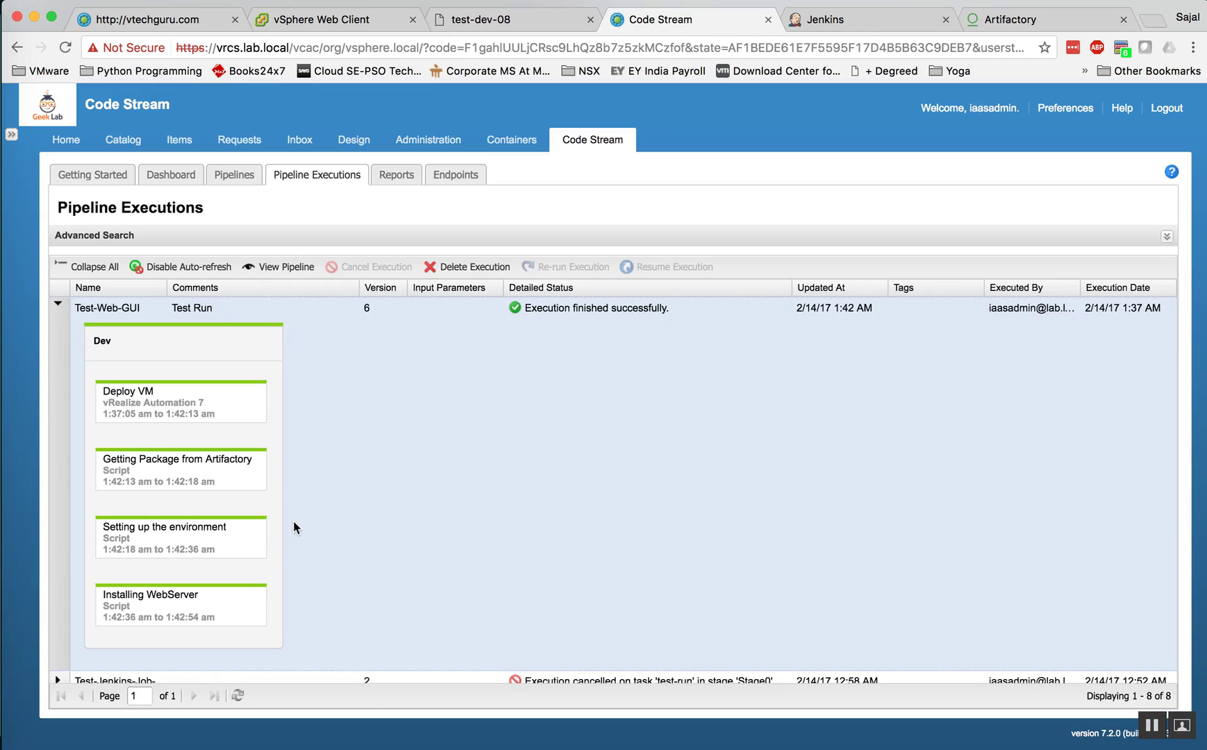
click(184, 268)
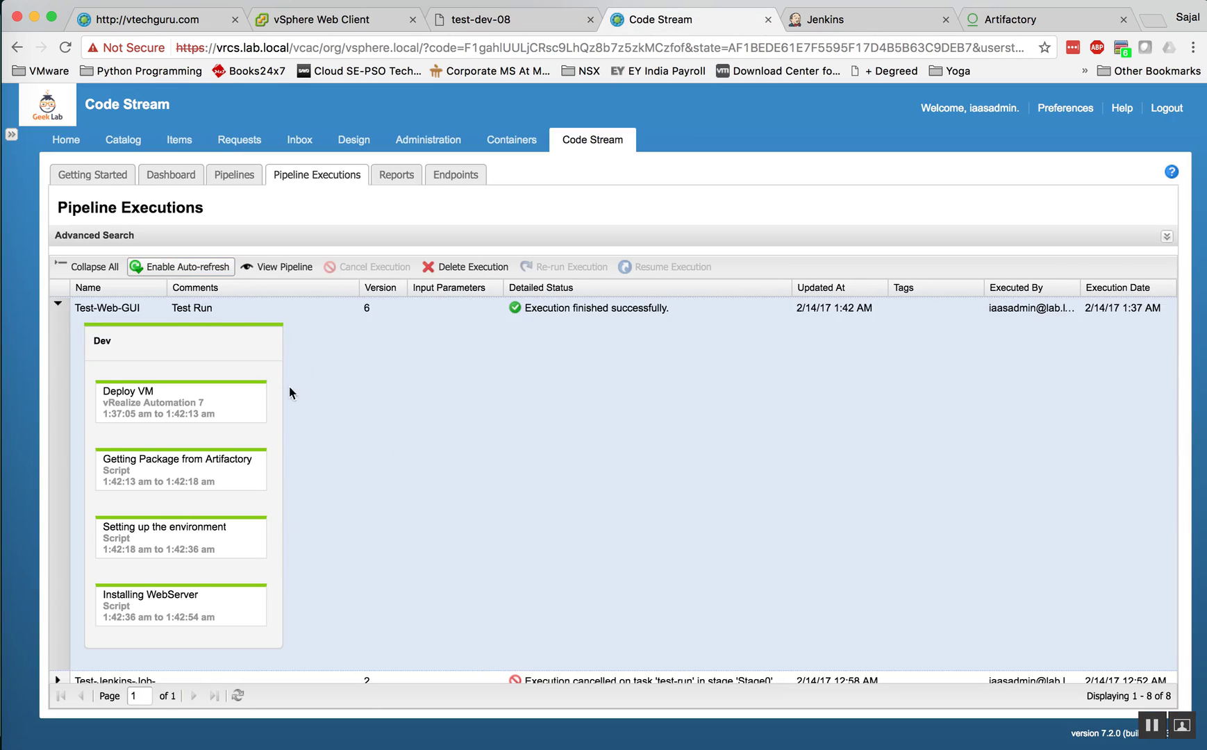
click(57, 308)
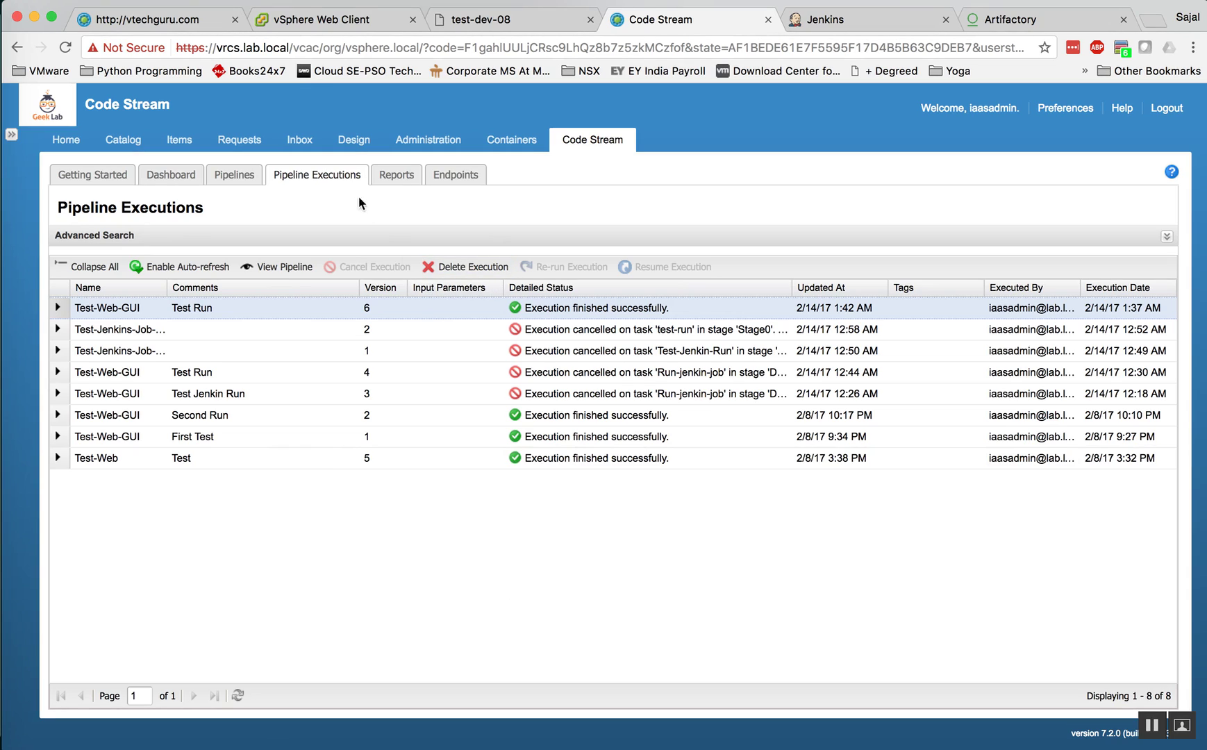
Step: Open Reports and choose the Pipeline Success Rate report type
click(396, 175)
click(383, 211)
click(243, 230)
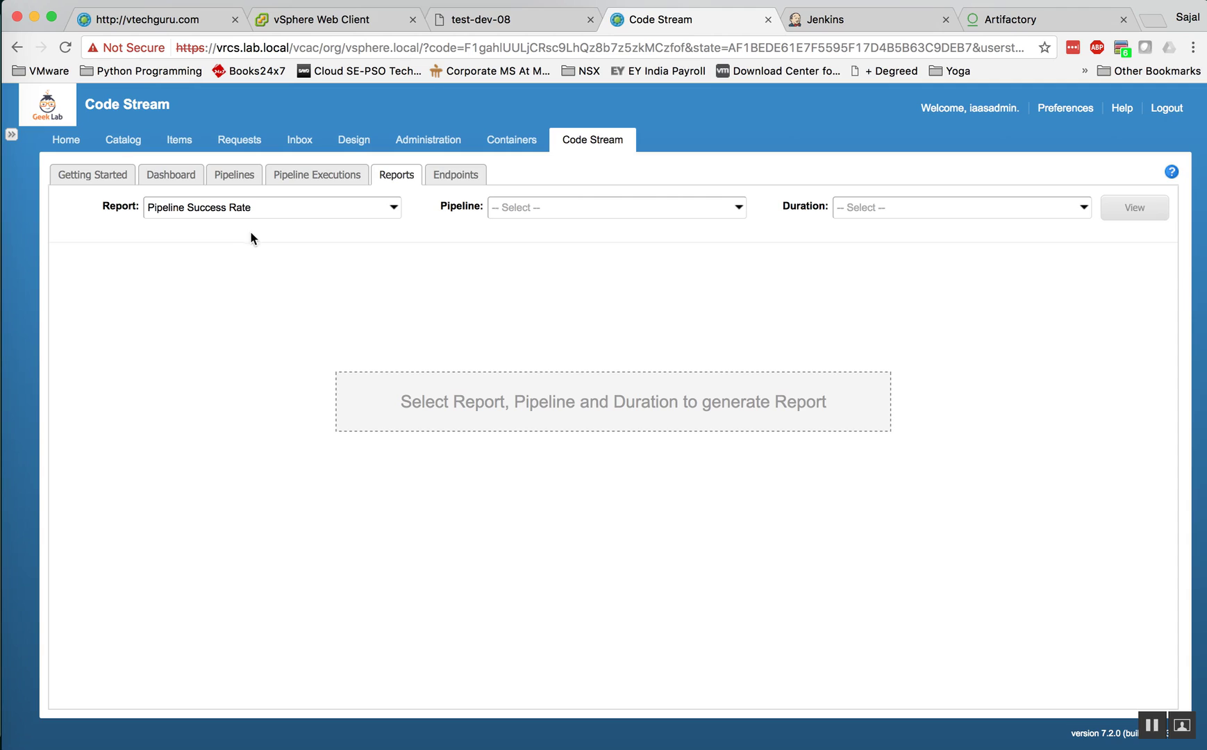
Step: View Test-Web-GUI's success rate over the last 1 day, then open the Dashboard
click(586, 208)
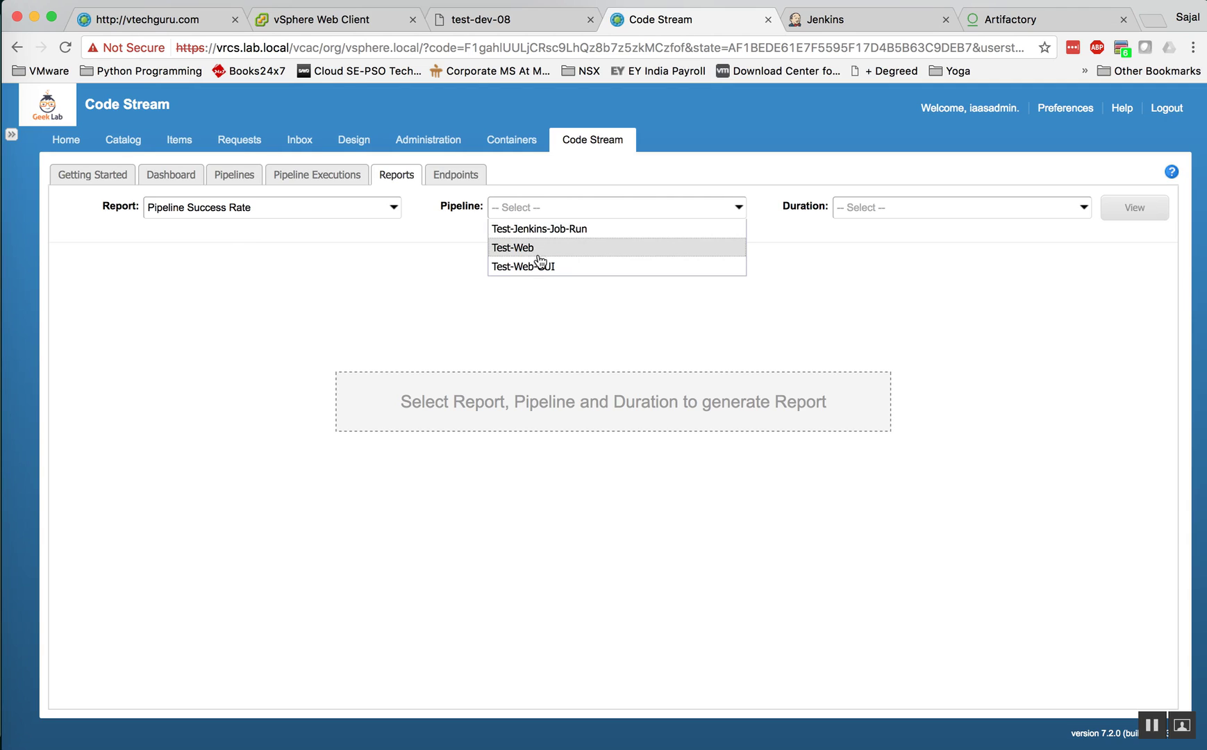
click(538, 269)
click(930, 210)
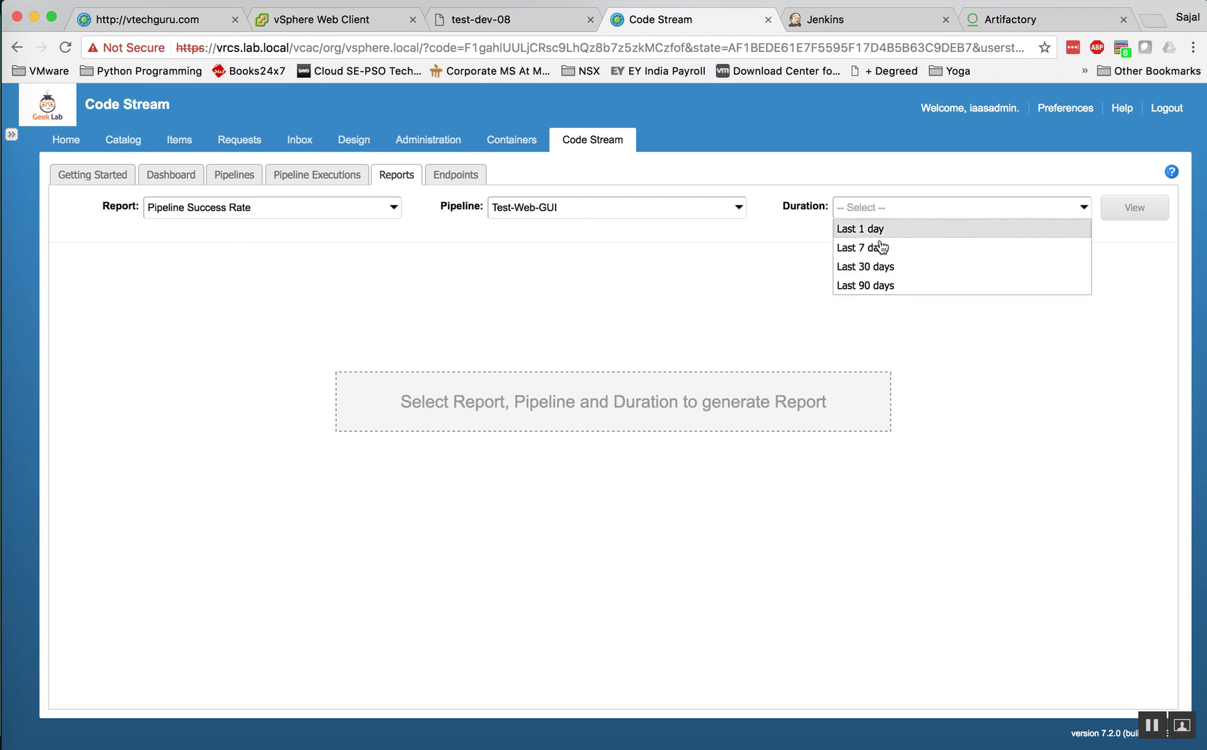
click(882, 229)
click(1109, 214)
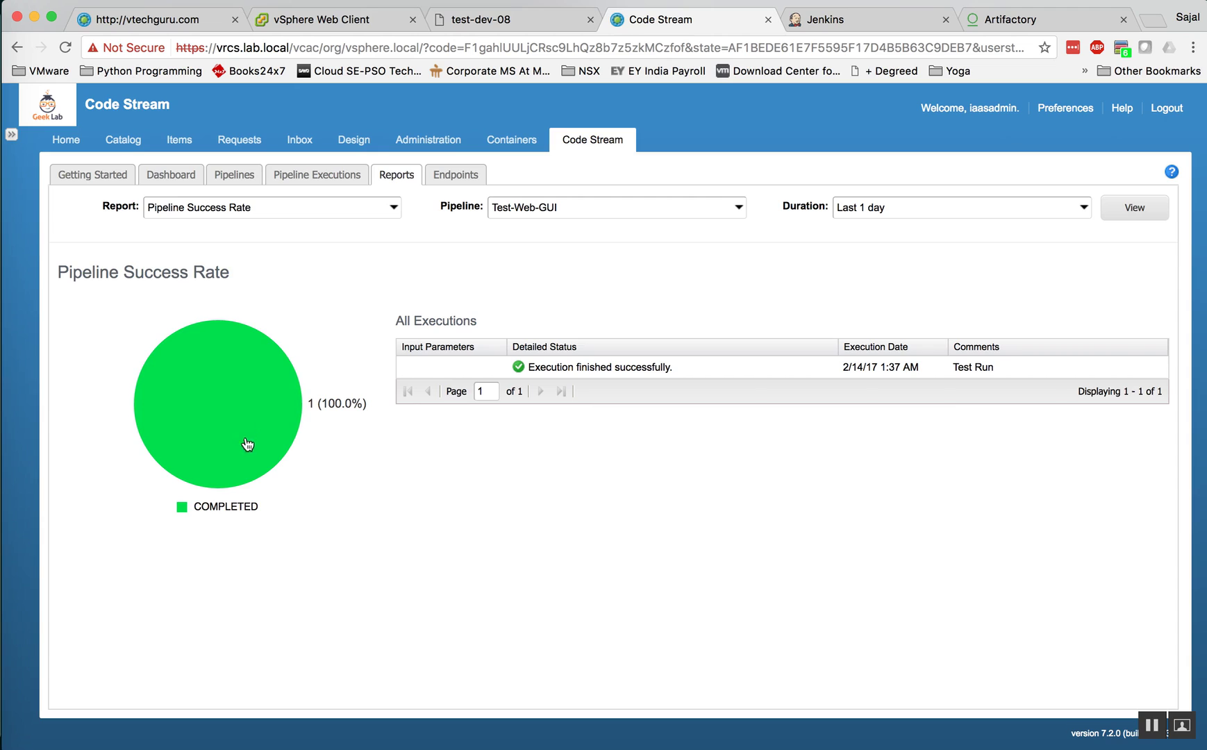
click(161, 179)
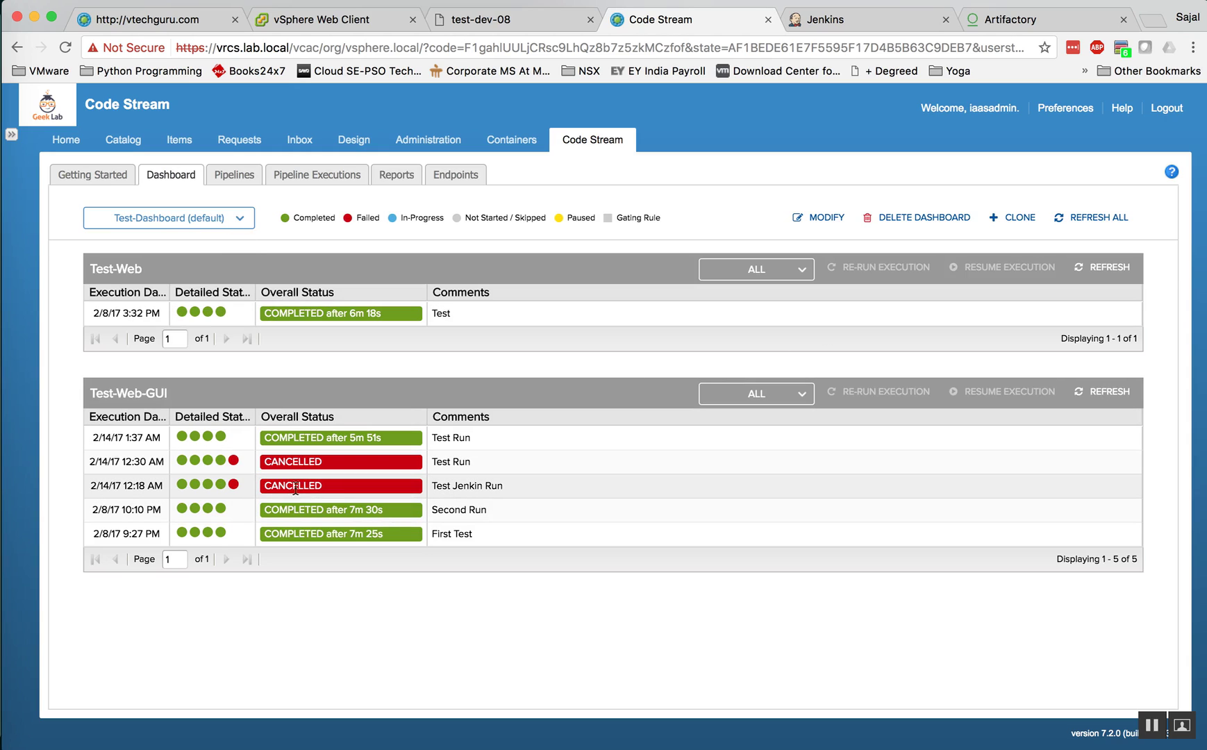
click(183, 461)
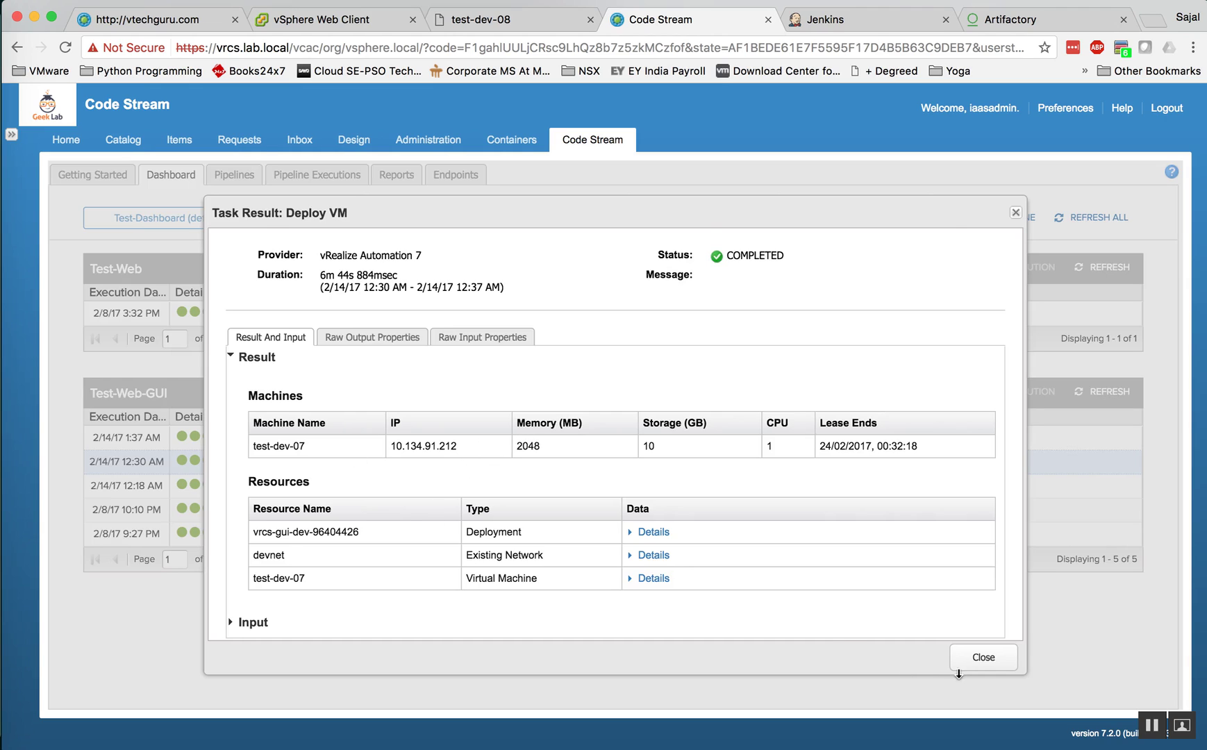
click(984, 658)
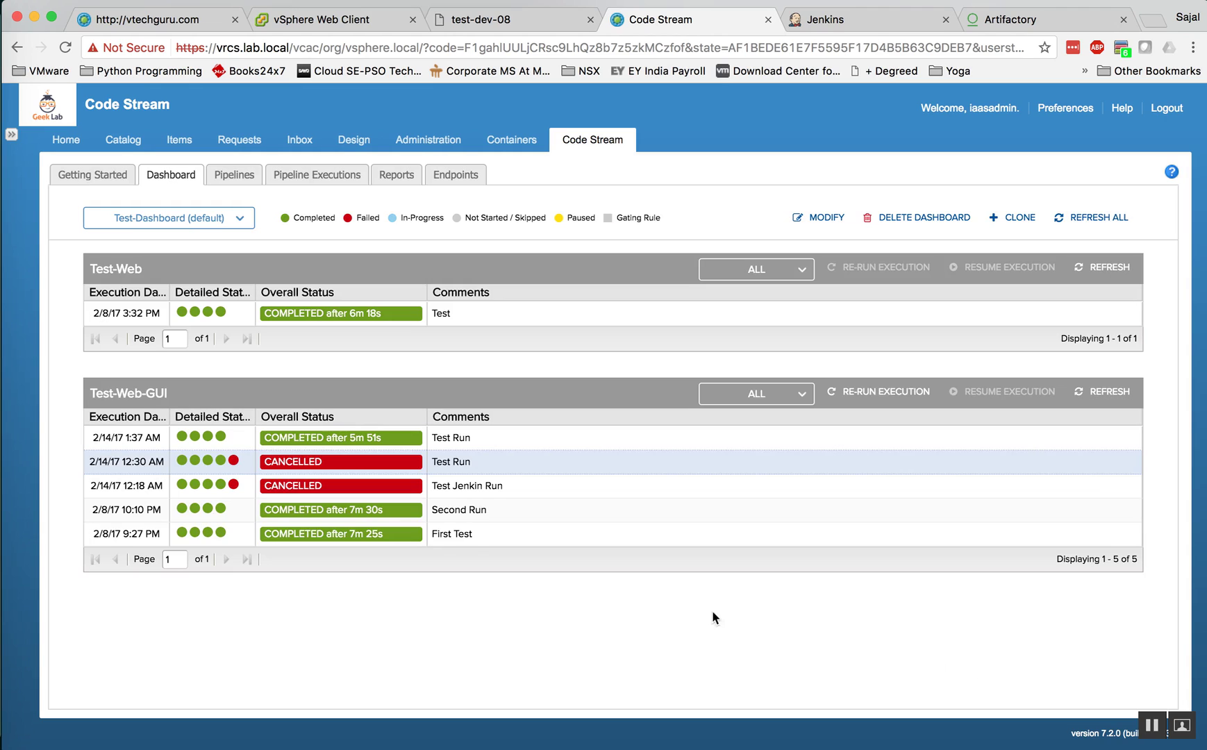
click(234, 462)
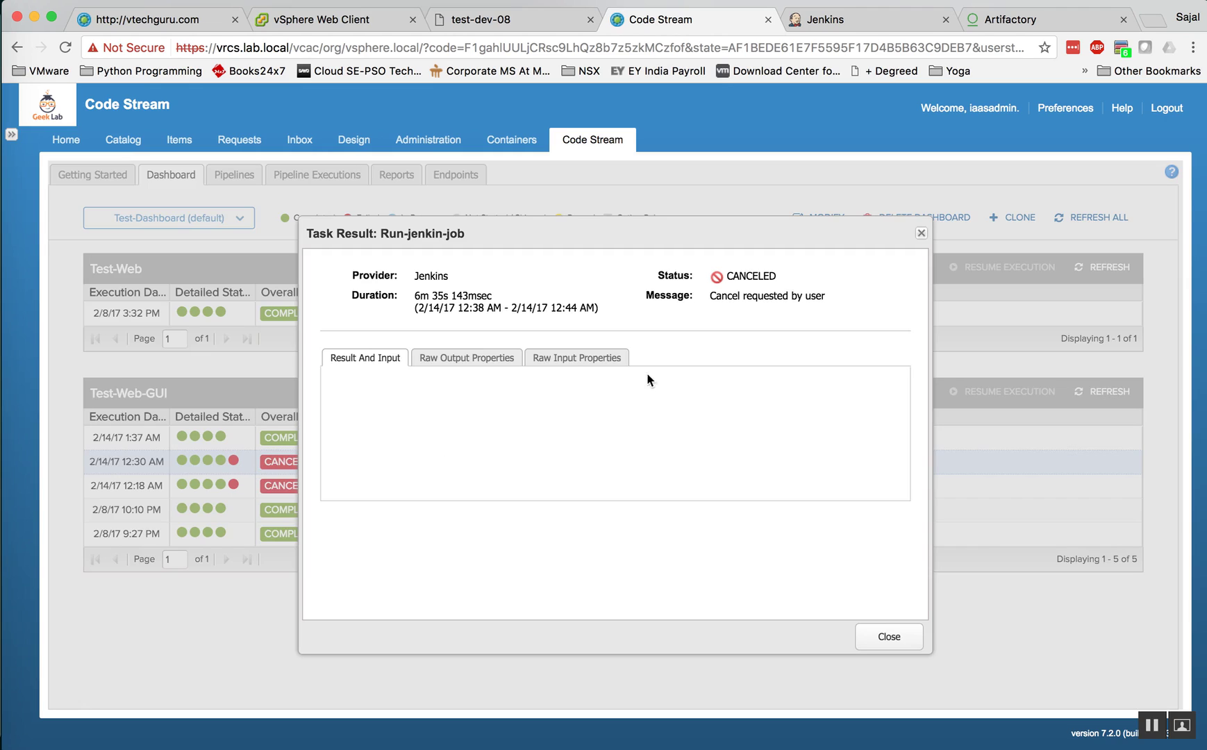
drag(709, 295, 821, 295)
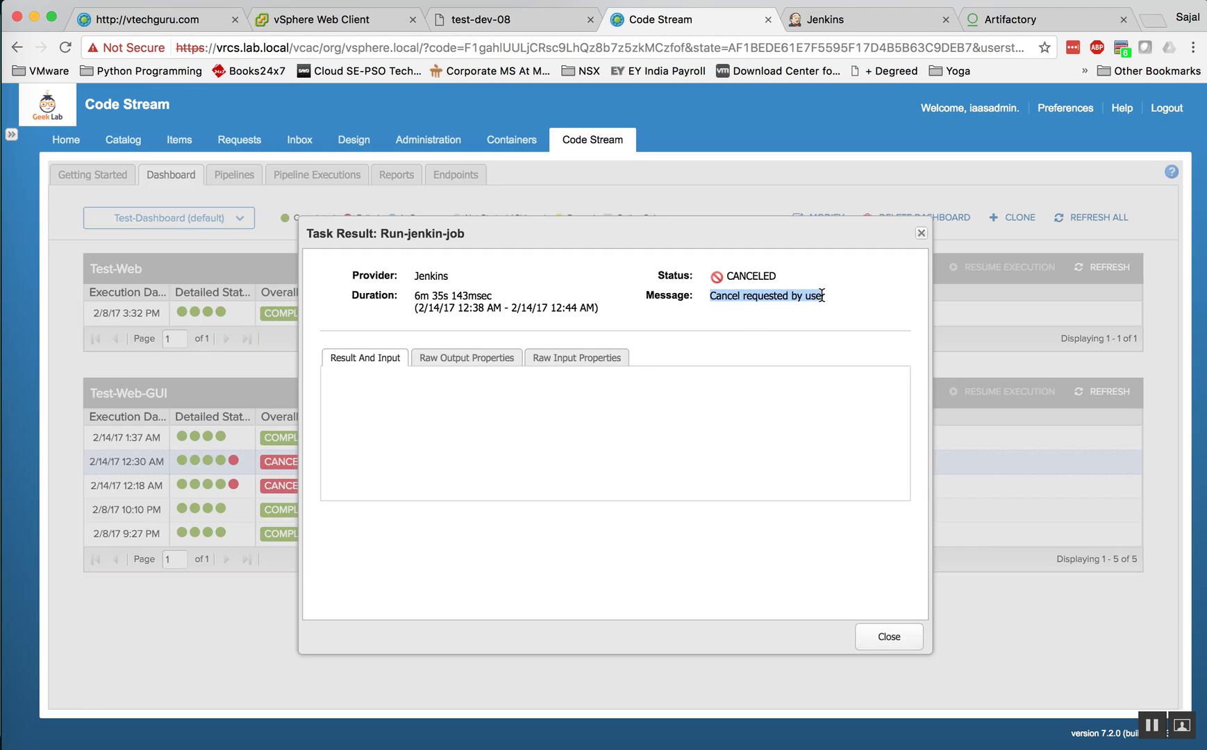
click(875, 638)
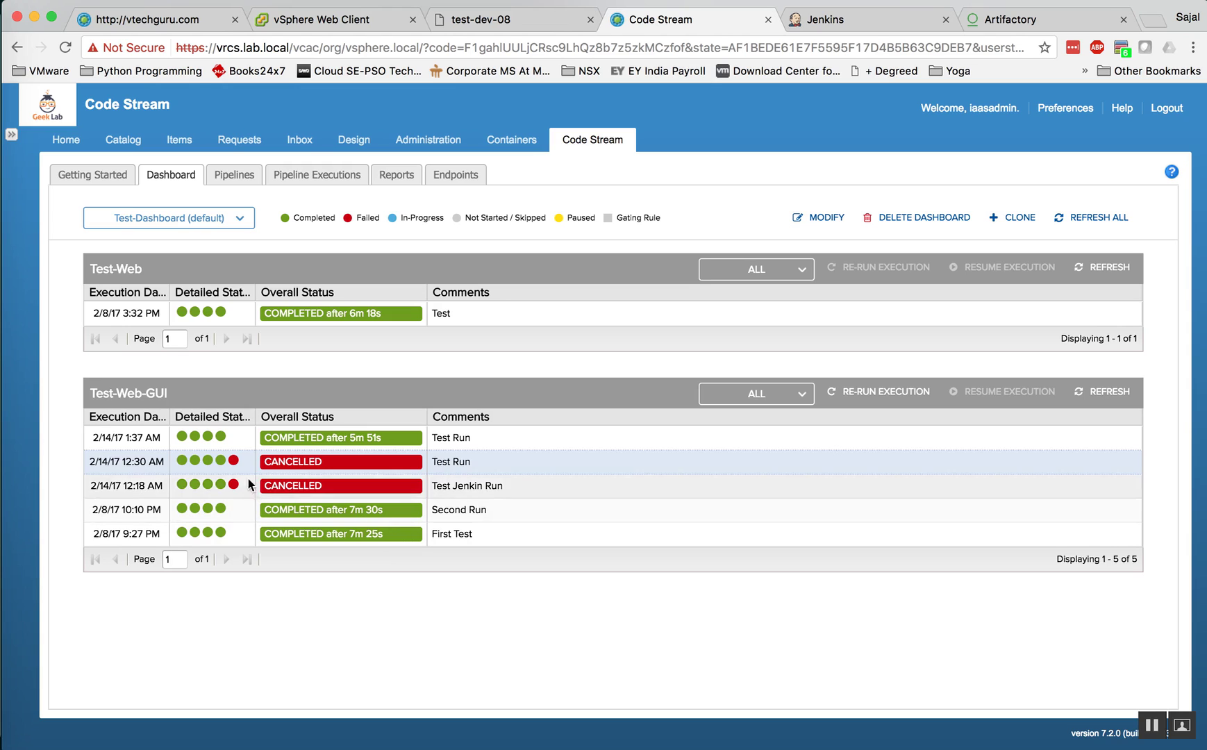
click(209, 437)
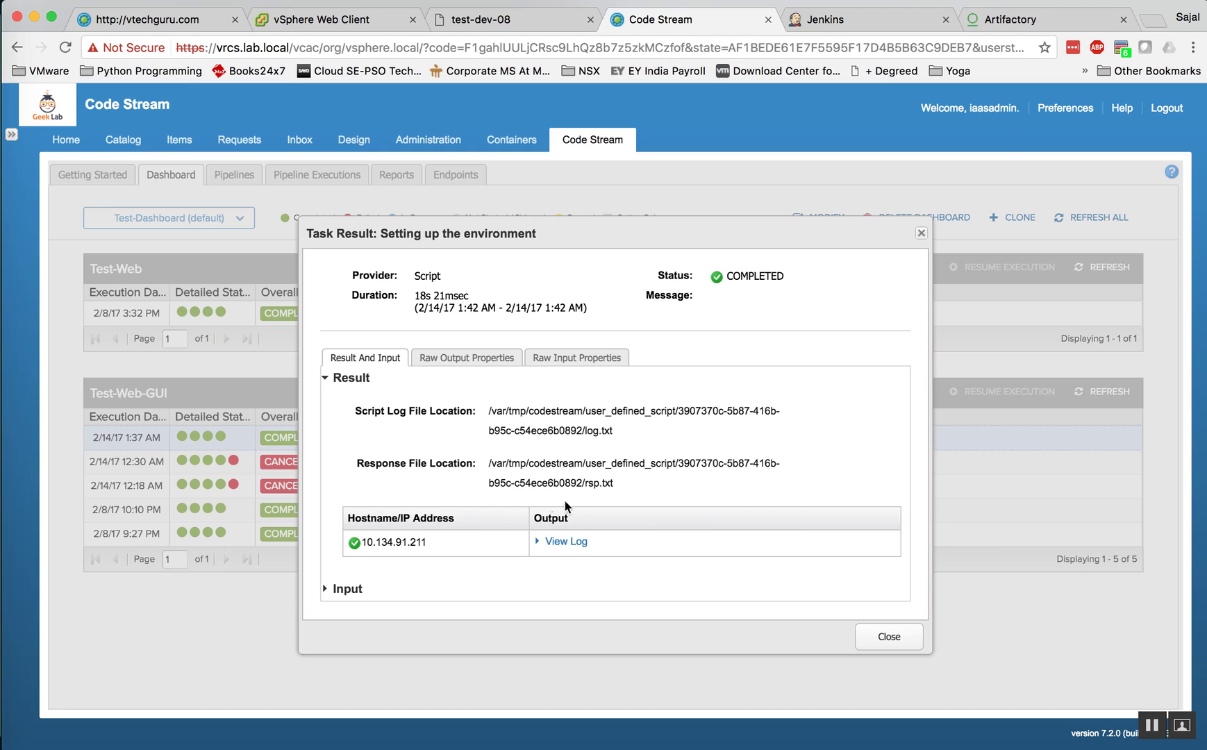
click(889, 637)
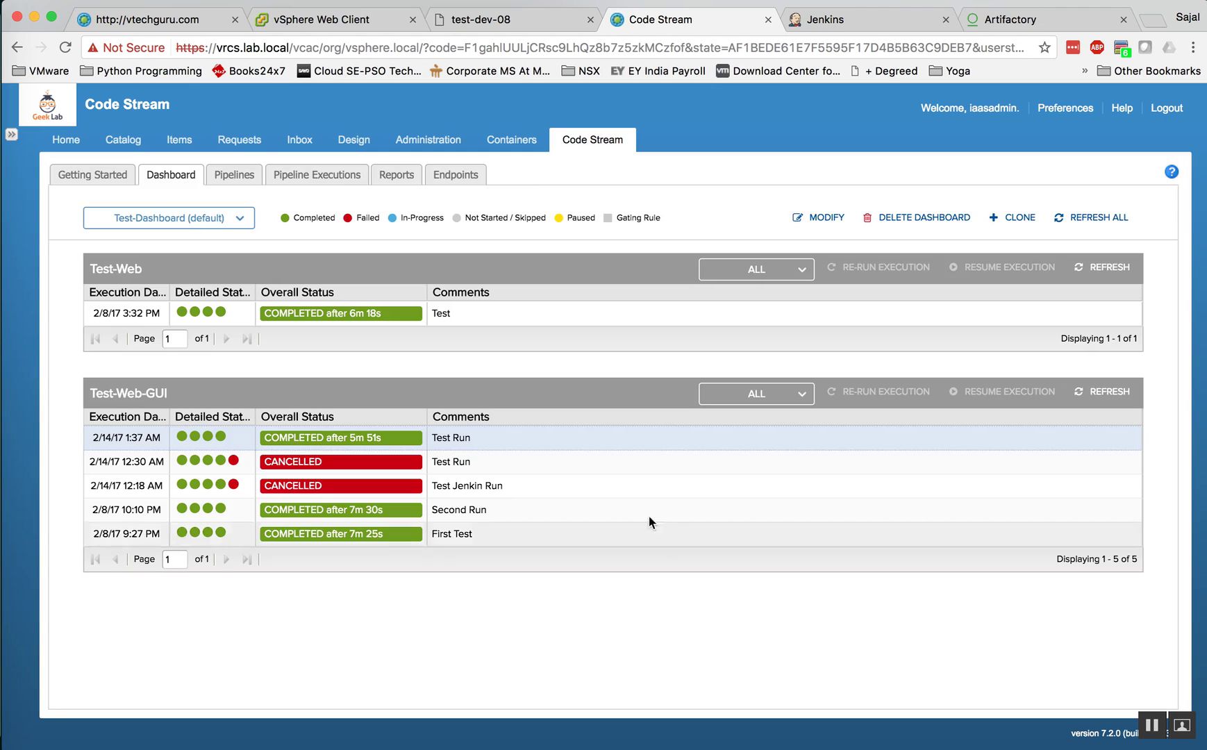